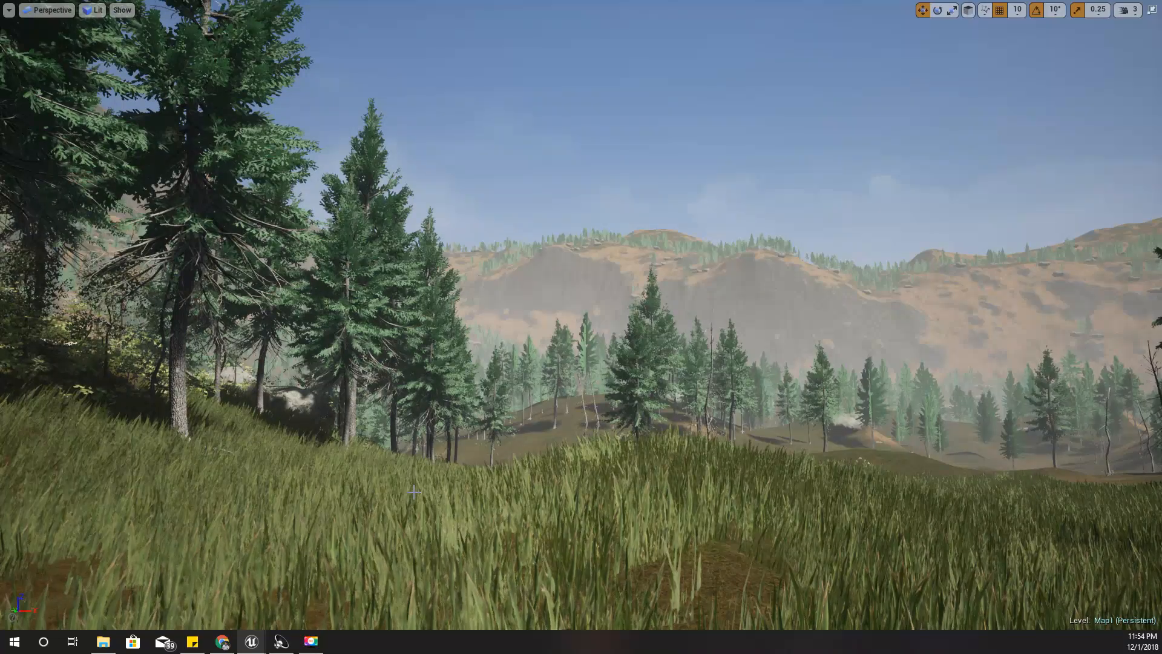
Play the level, walk the character through the forest to view the autumn, snow and summer looks, and stop the preview
key("alt+p")
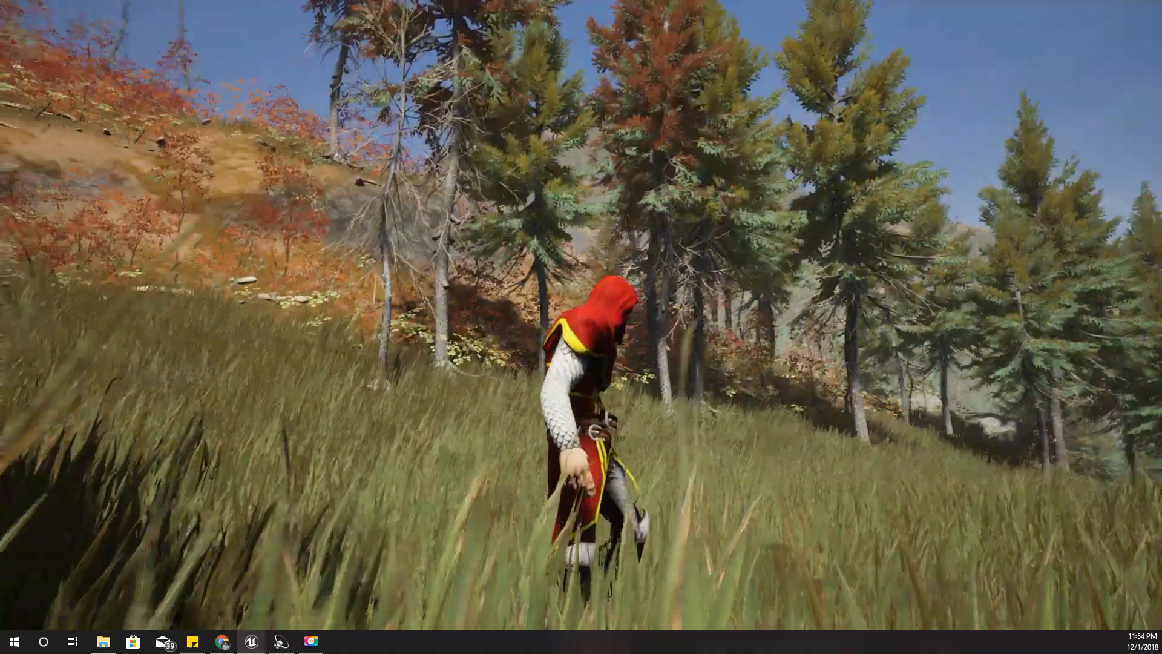
key("w")
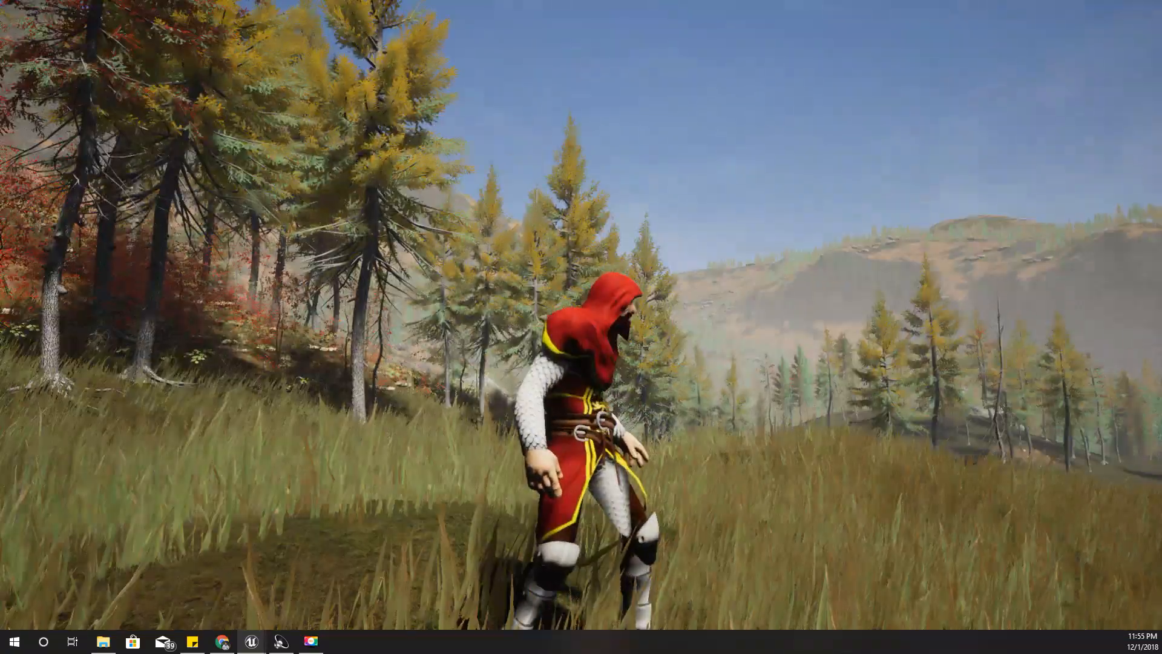
key("w")
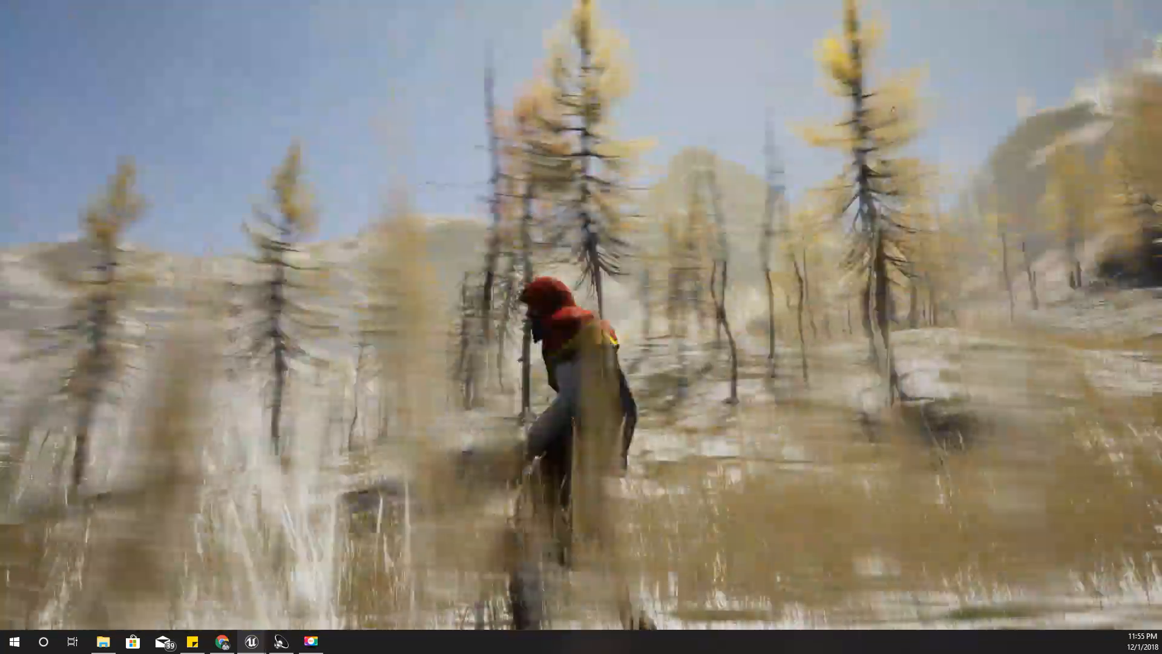
key("w")
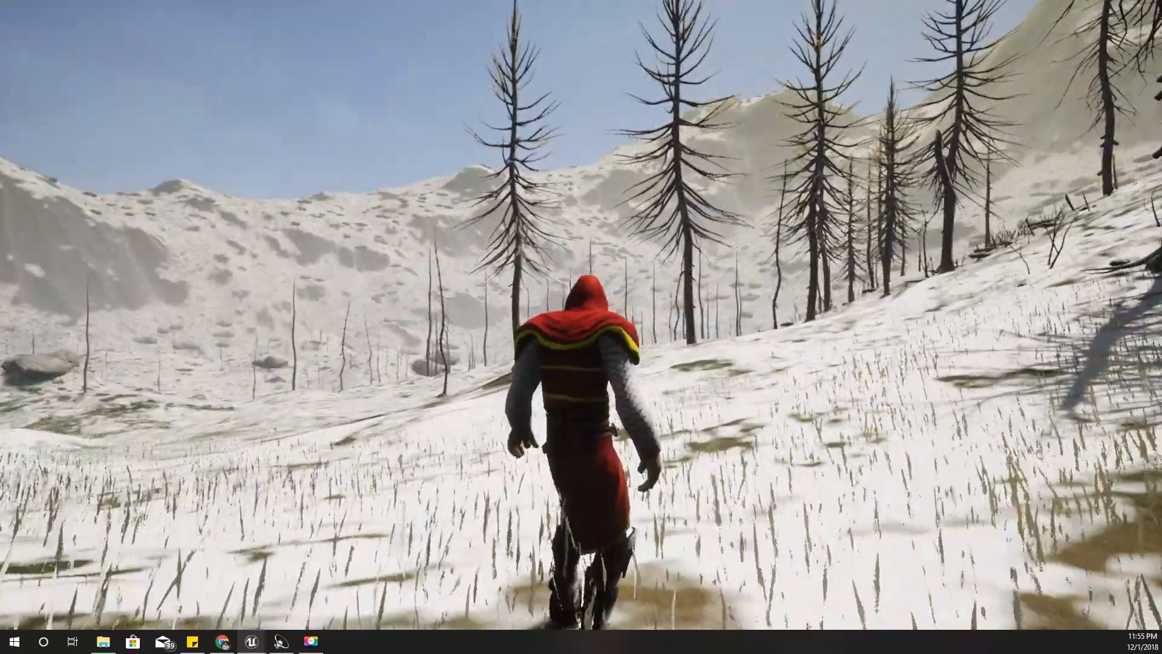
key("a")
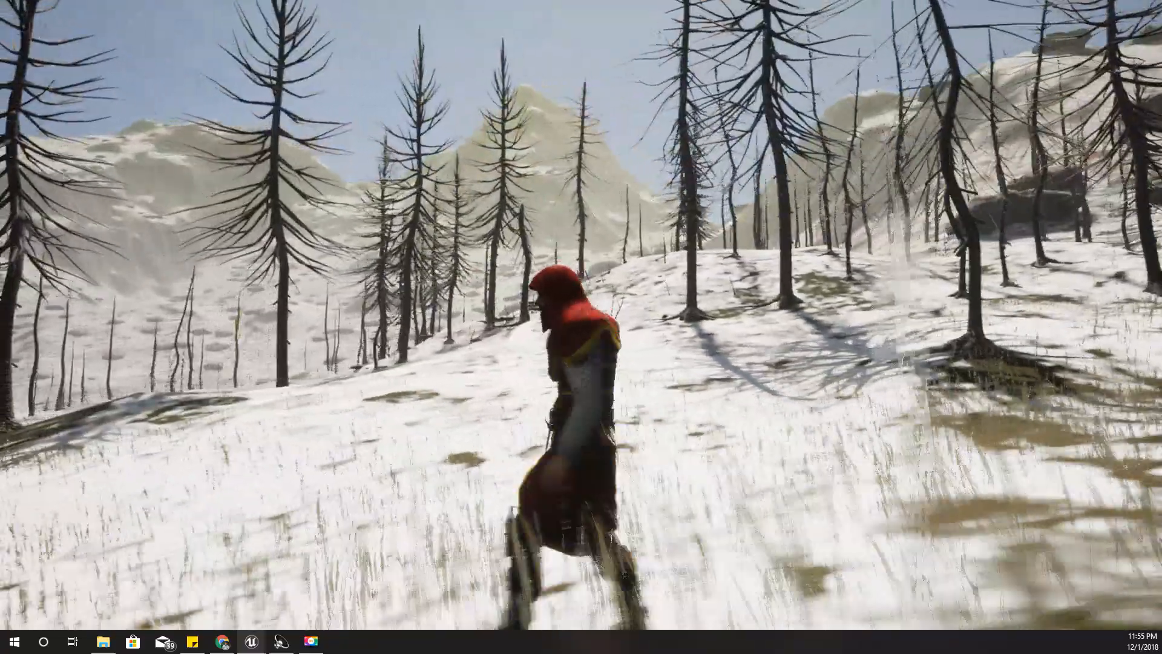
key("w")
key("a")
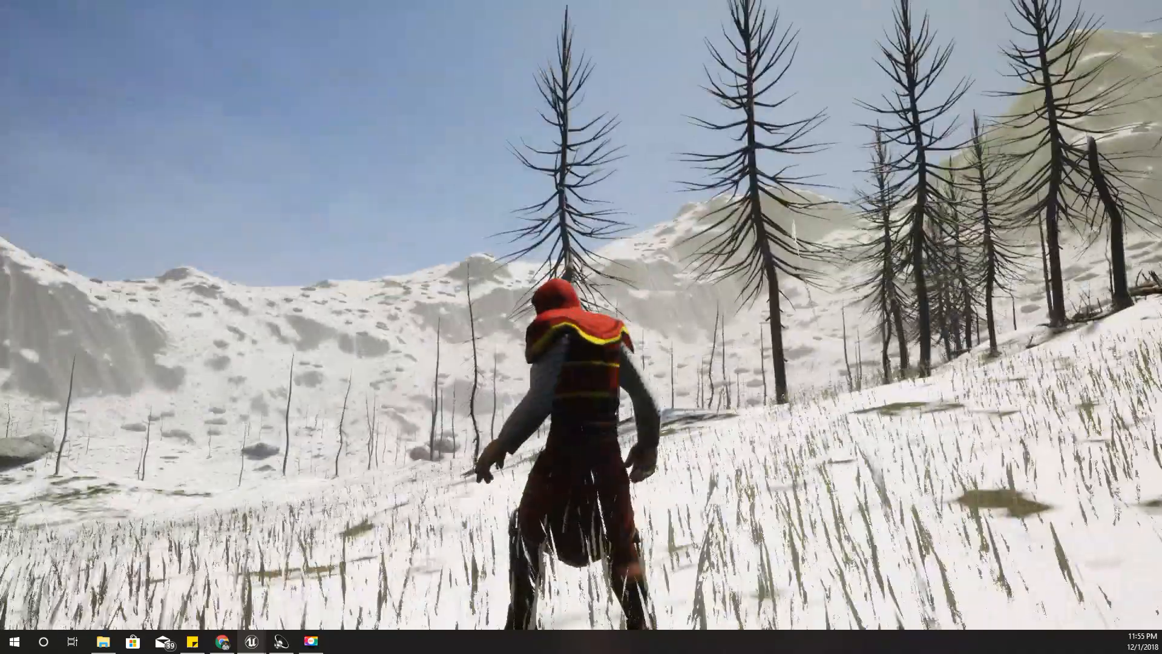
key("w")
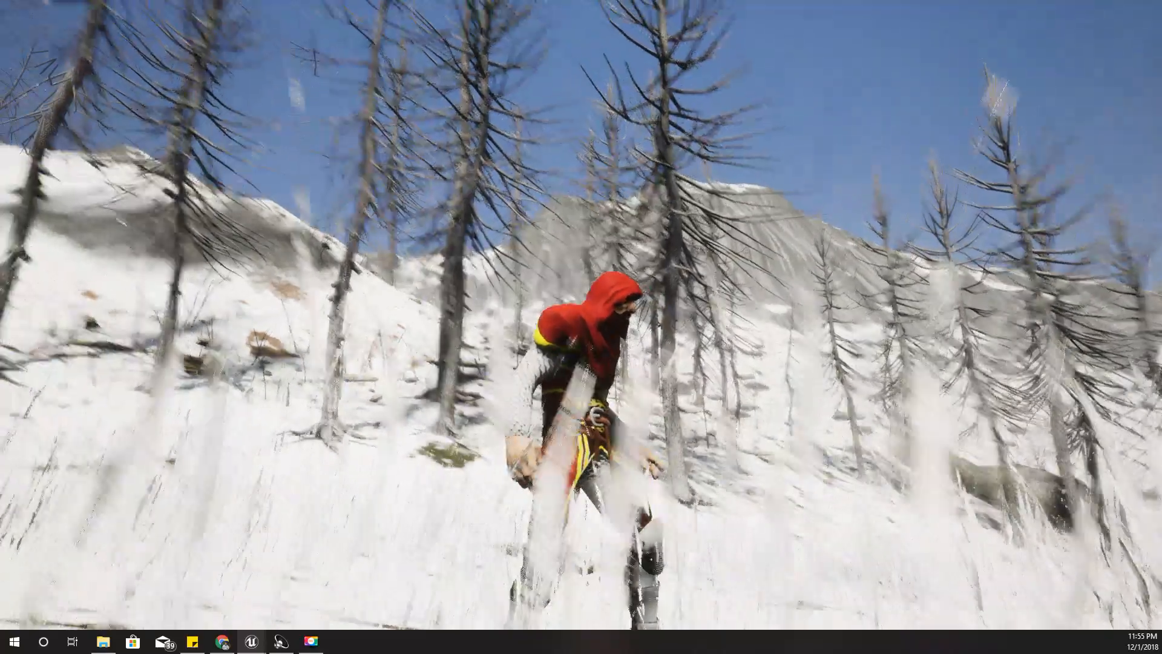
key("w")
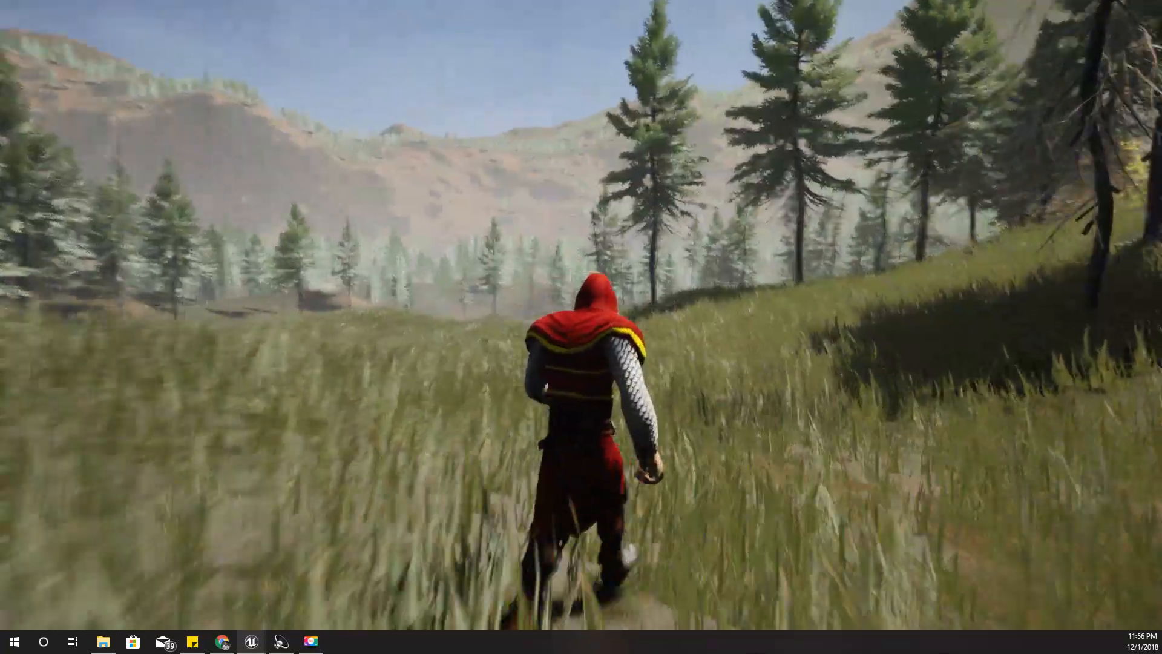
key("a")
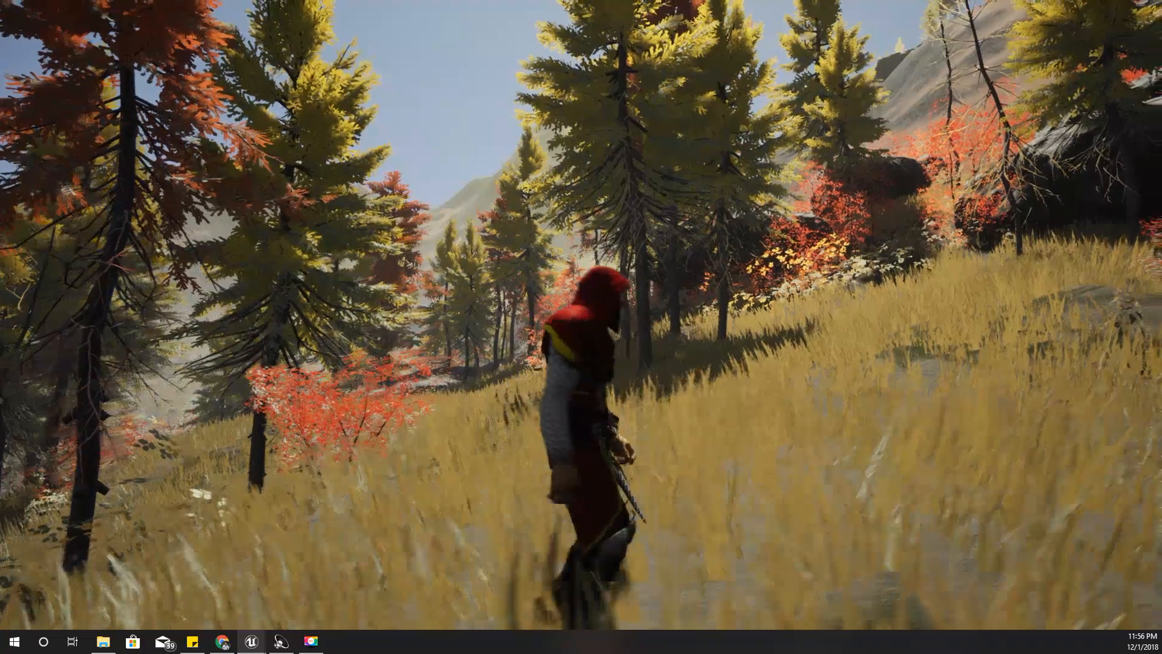
key("Escape")
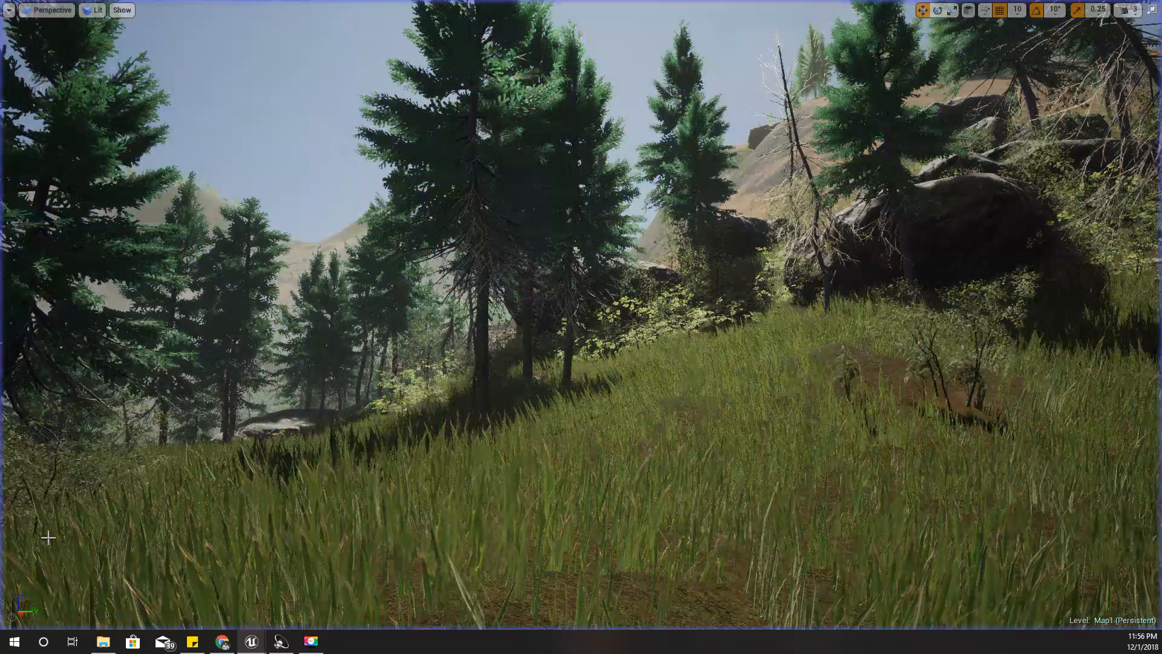
key("F11")
right_click_drag(436, 303, 436, 302)
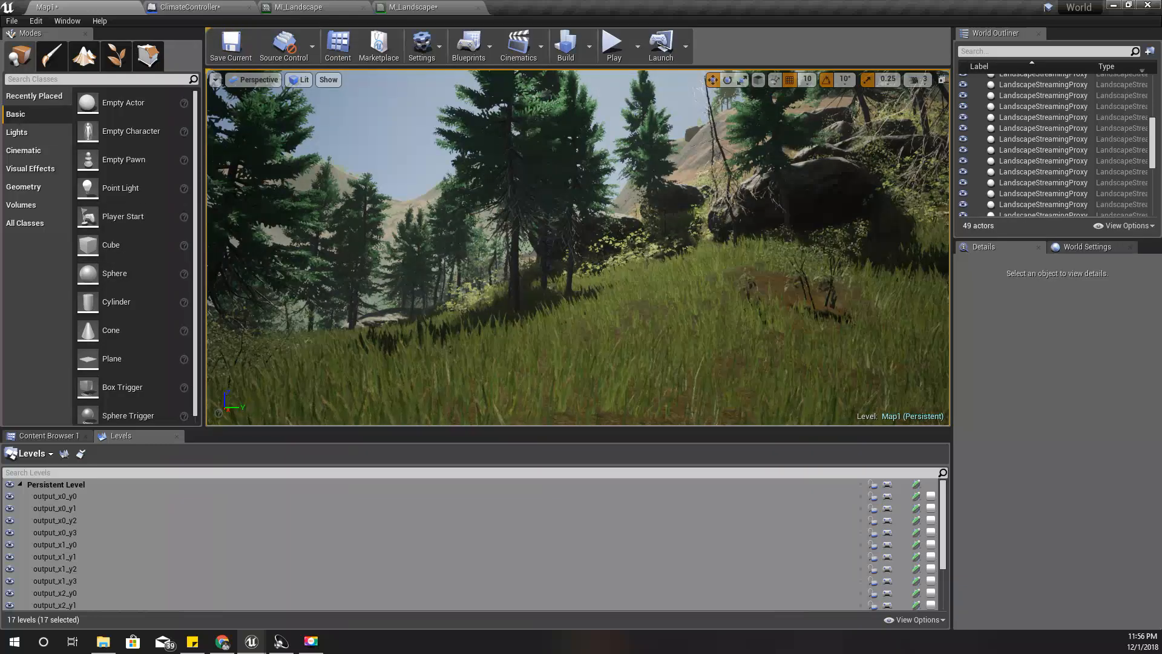
Dock the second Content Browser beside the Map1 level and return to Map1
left_click_drag(641, 4, 0, 363)
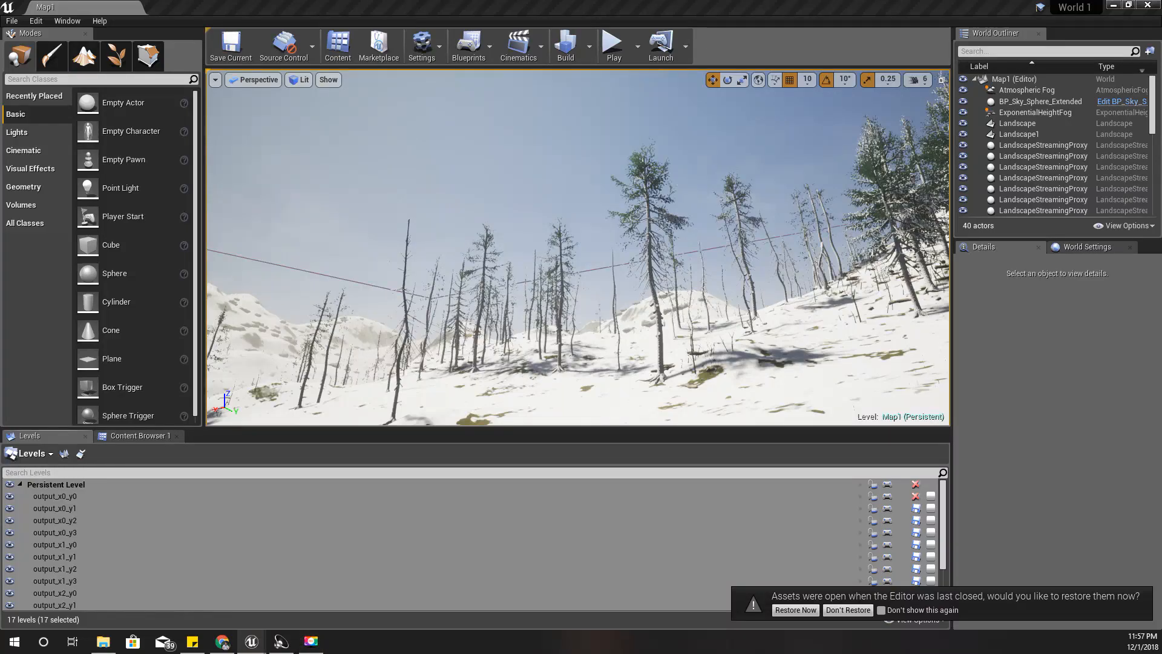
left_click_drag(0, 5, 369, 4)
left_click(104, 5)
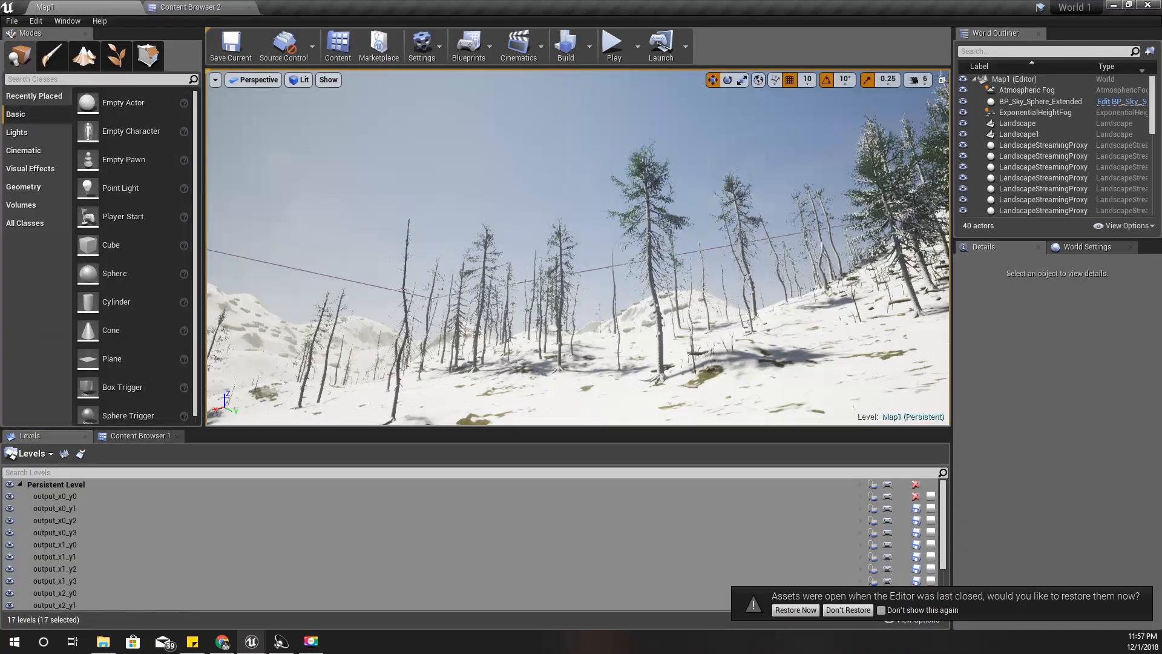
Decline restoring the previously open assets and select only the output_x0_y0 sublevel
right_click_drag(450, 293, 452, 317)
key("F11")
left_click(862, 611)
right_click_drag(550, 447, 575, 452)
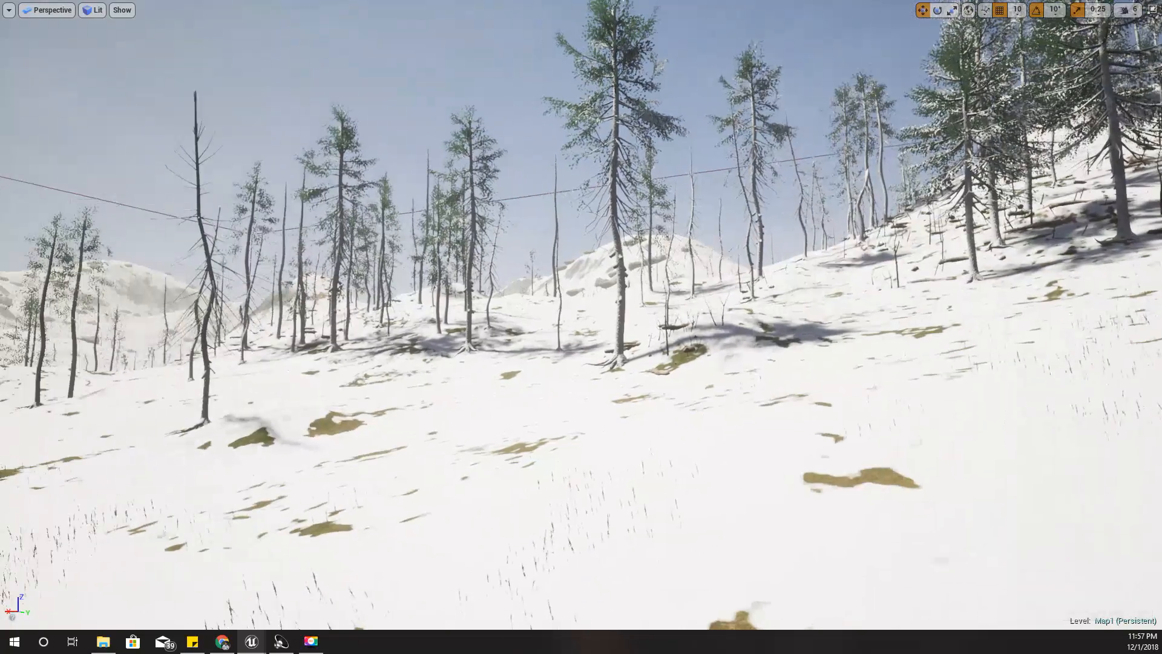
key("F11")
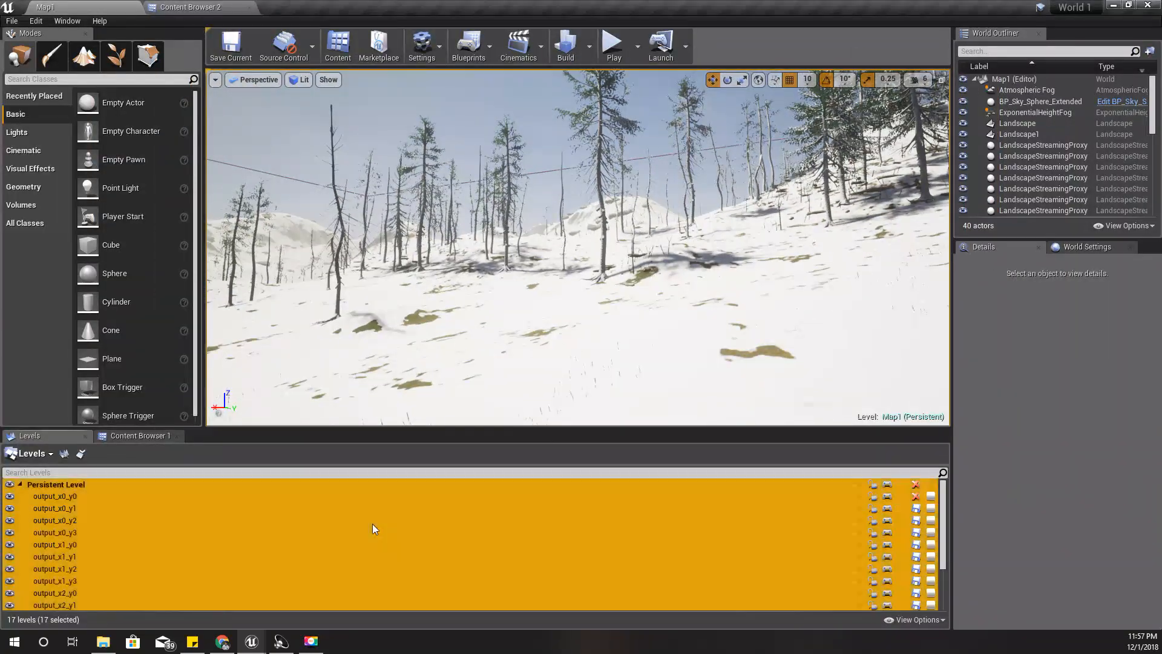
left_click(372, 522)
left_click(138, 496)
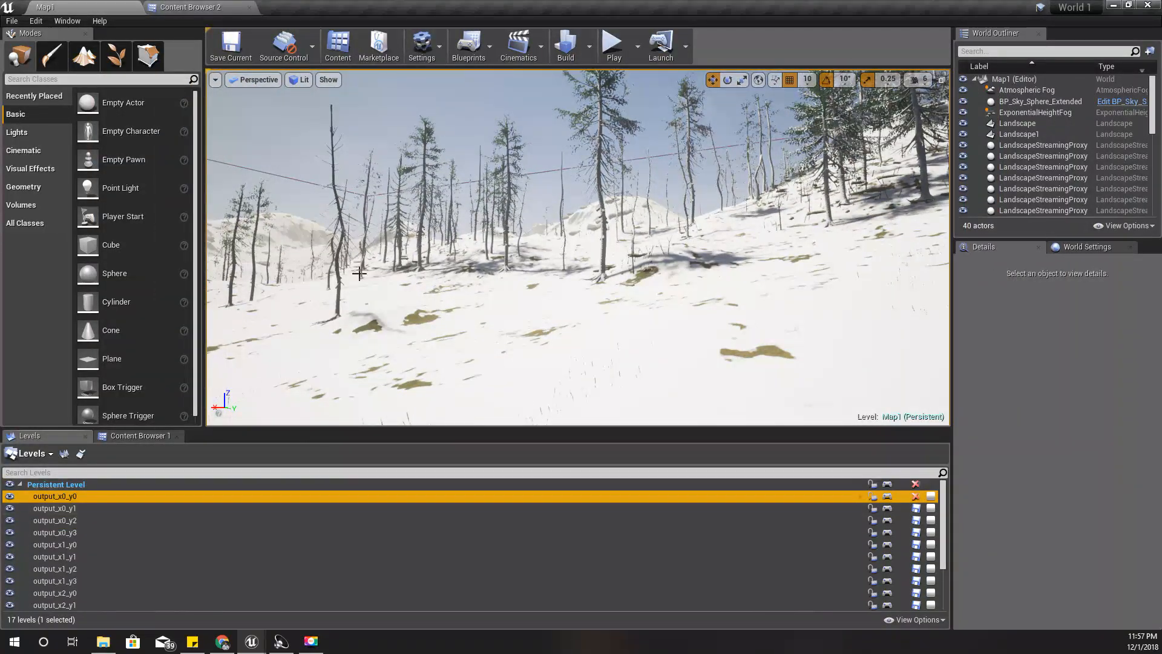
right_click_drag(360, 274, 339, 275)
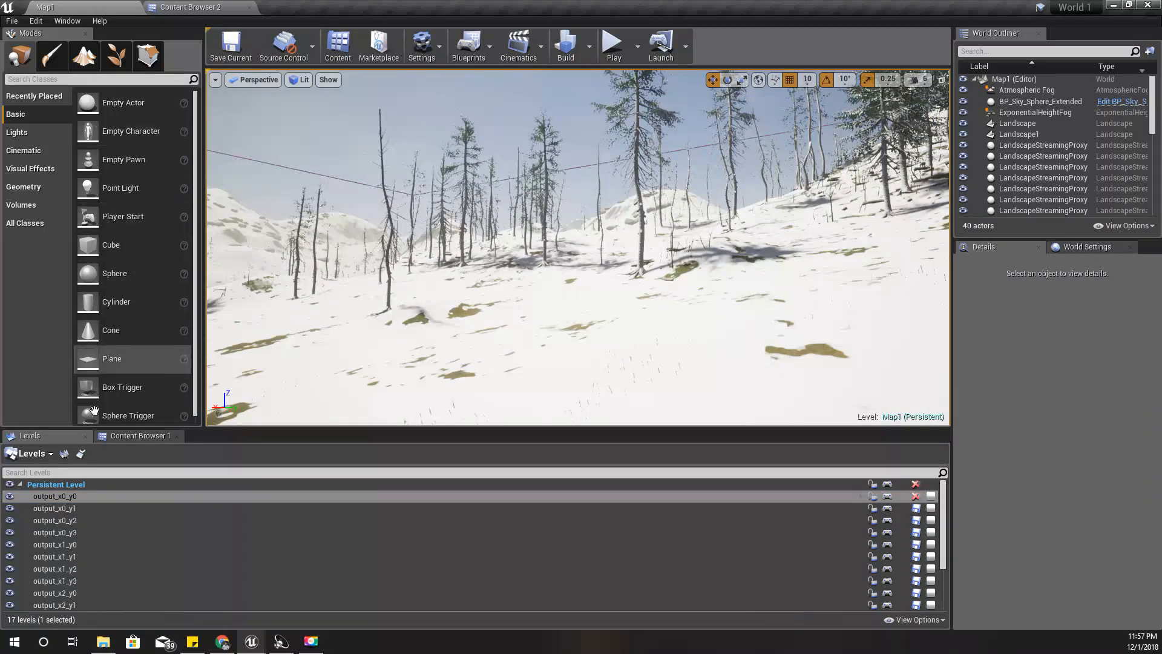
Create an Actor blueprint named ClimateCOntroller in the BP folder and open it
left_click(188, 7)
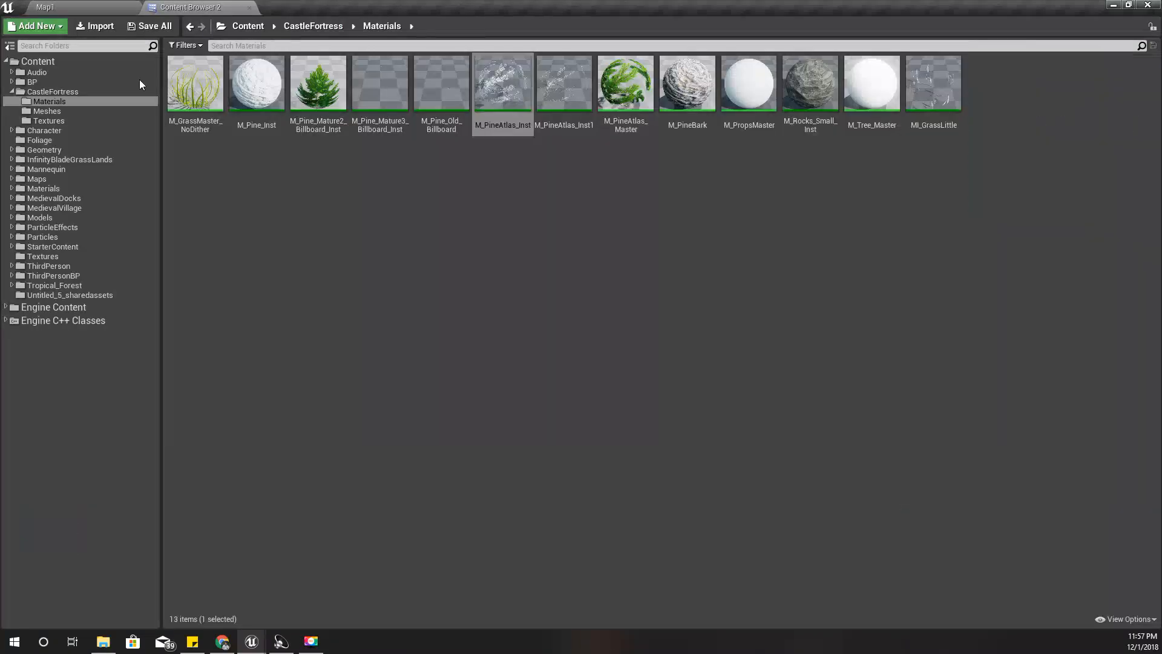
left_click(33, 82)
right_click(376, 218)
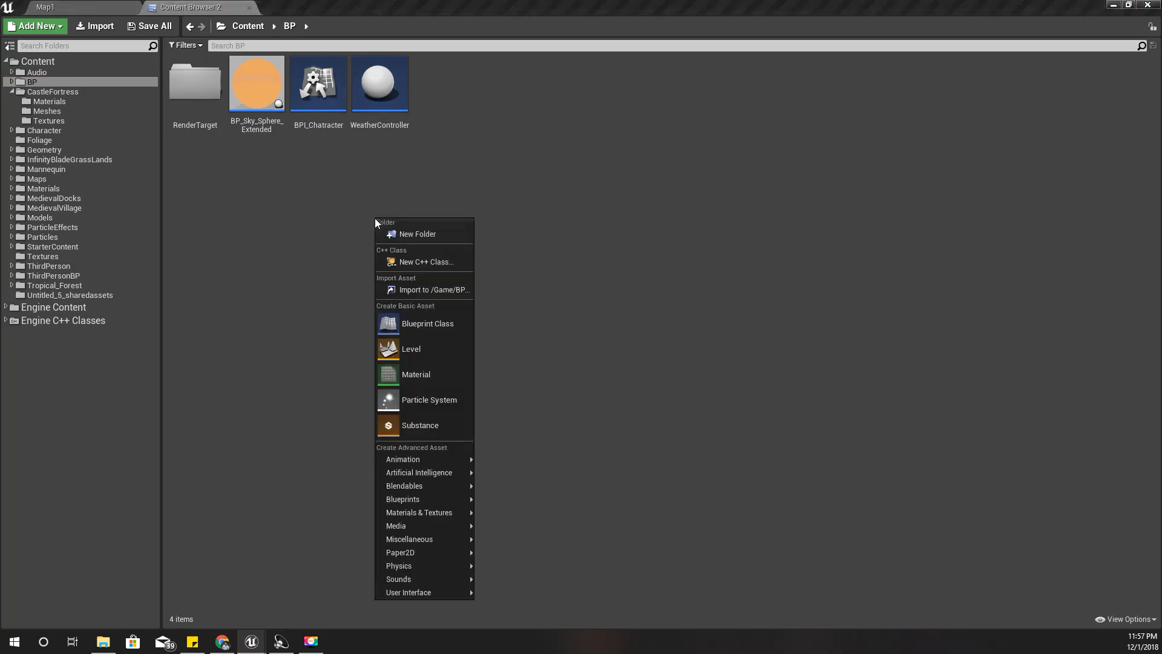
left_click(441, 327)
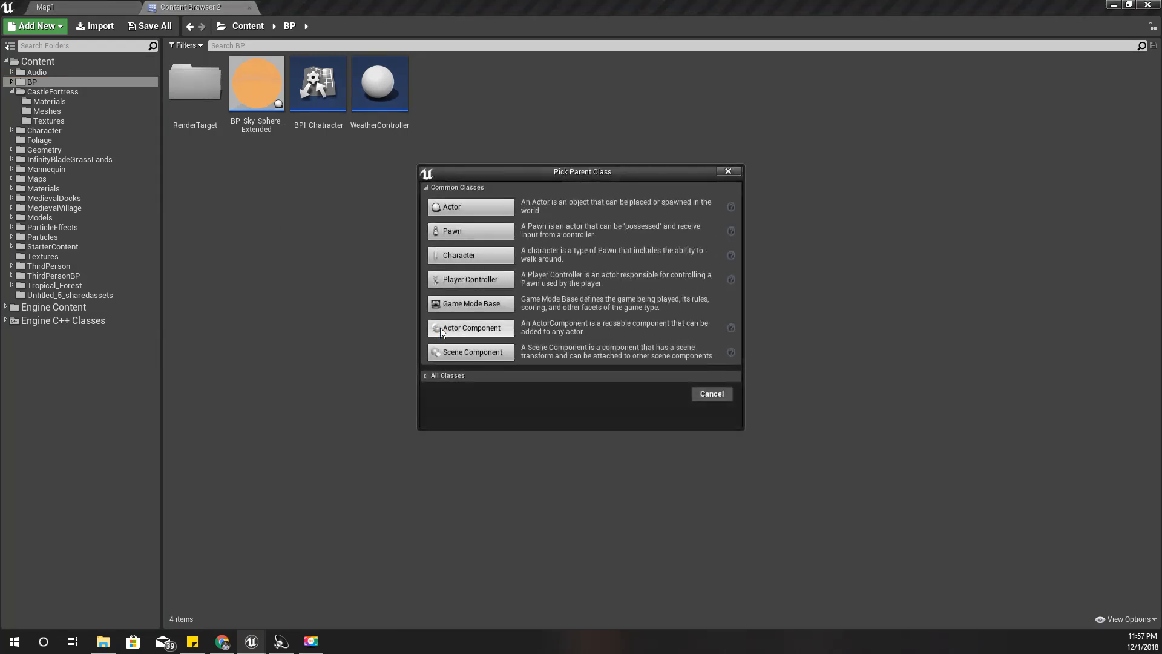
left_click(460, 208)
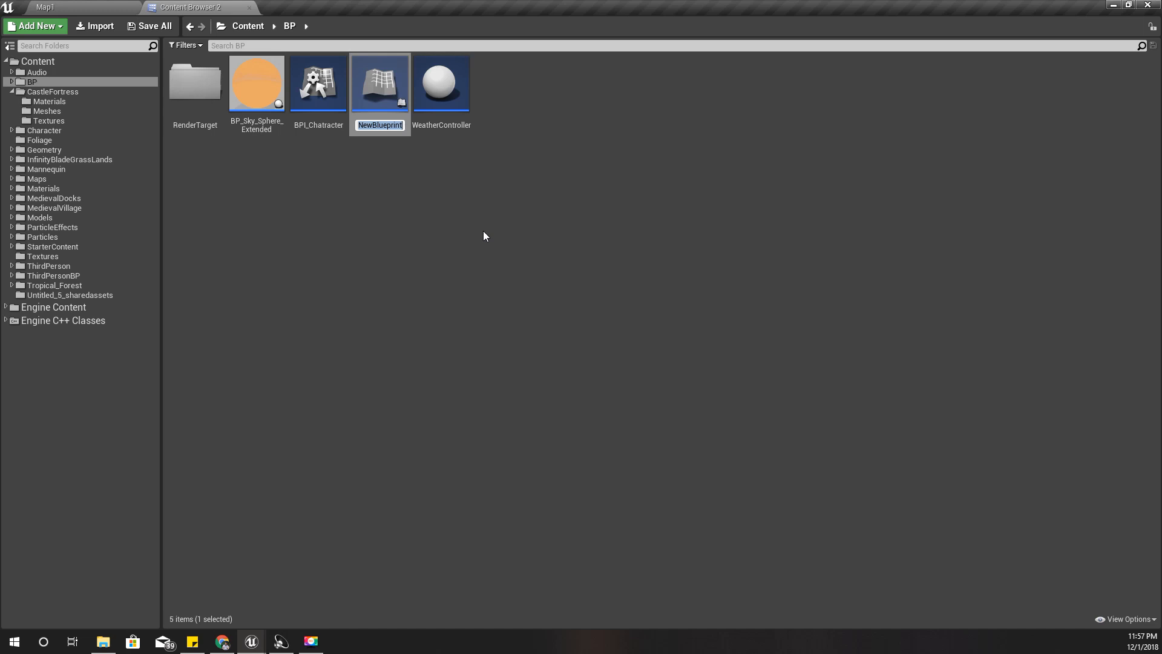
type("ClimateCOntroller")
key("Return")
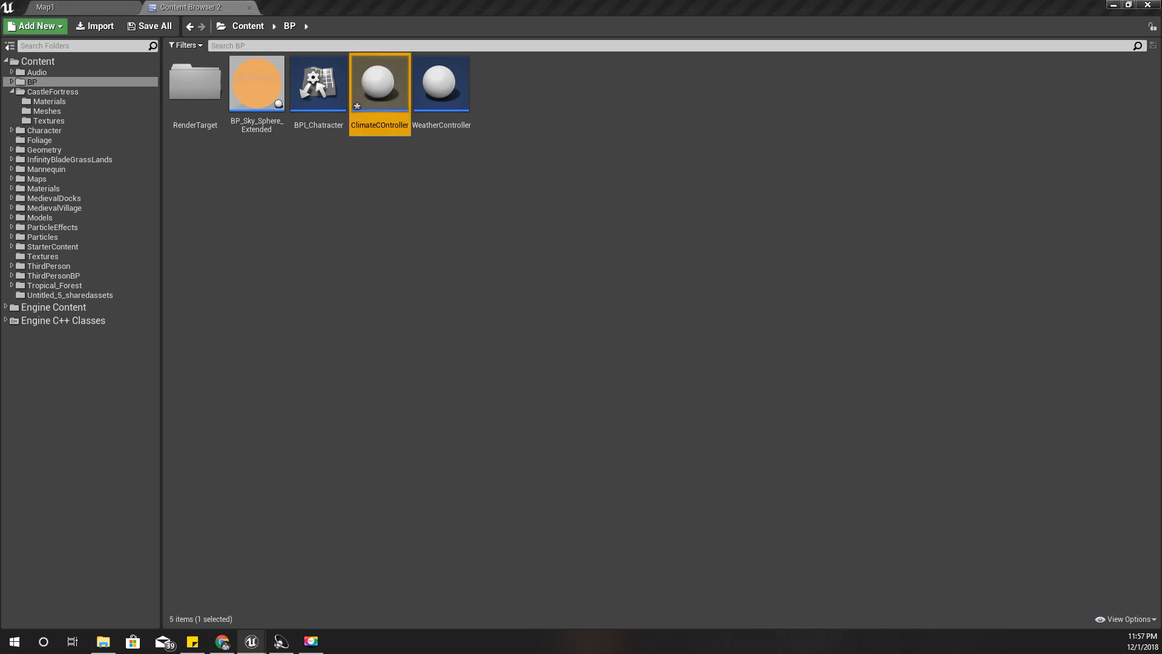
double_click(389, 109)
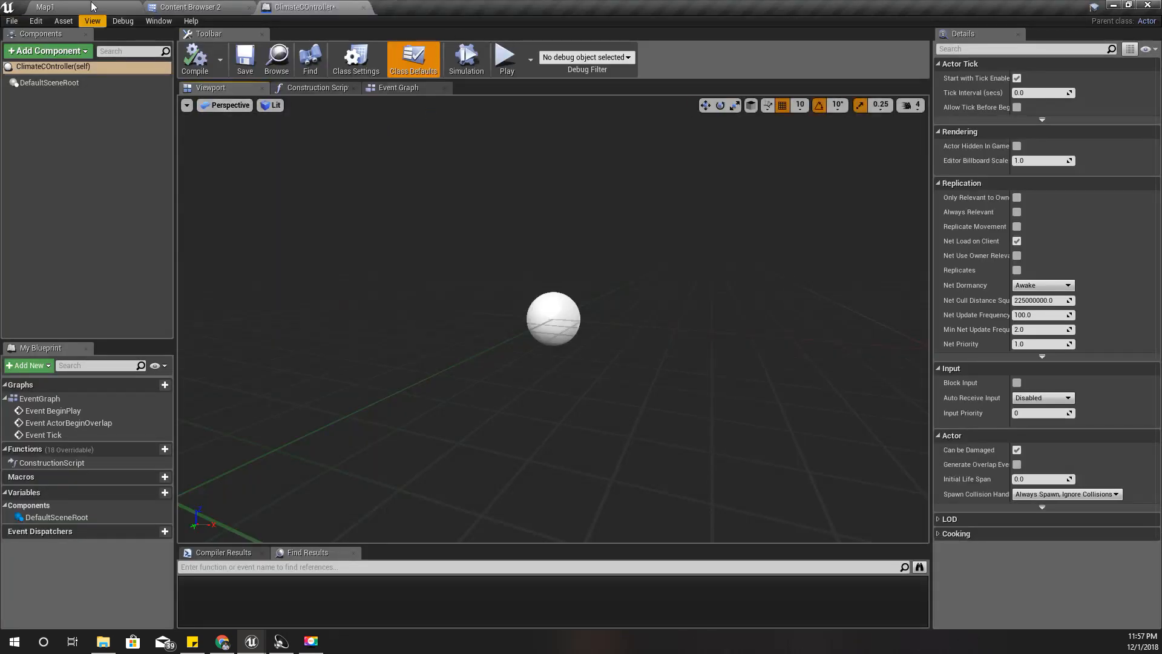
Rename the climate blueprint to ClimateController and open its Event Graph
left_click(83, 7)
left_click(206, 7)
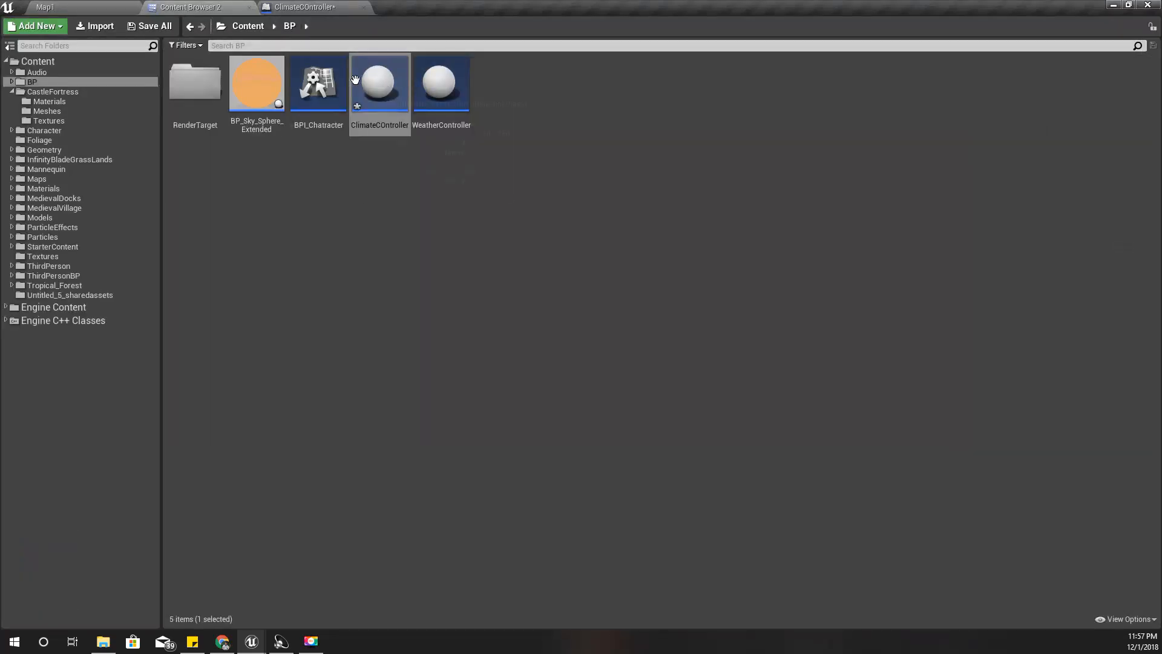
left_click(395, 93)
key("Right")
key("Return")
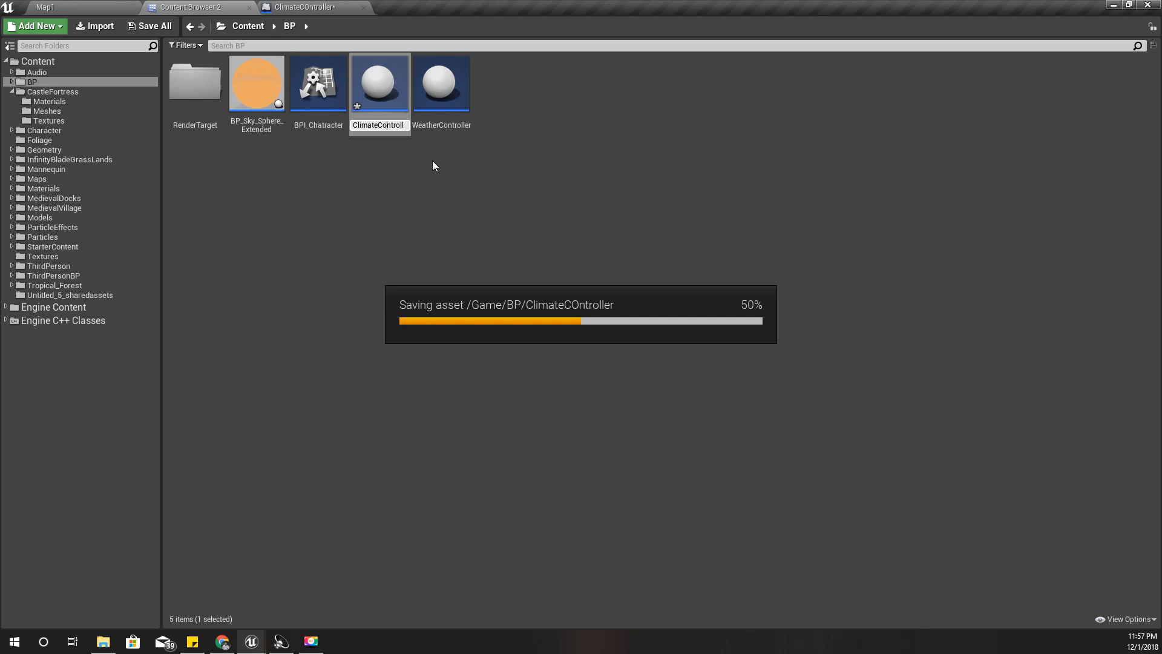
double_click(380, 84)
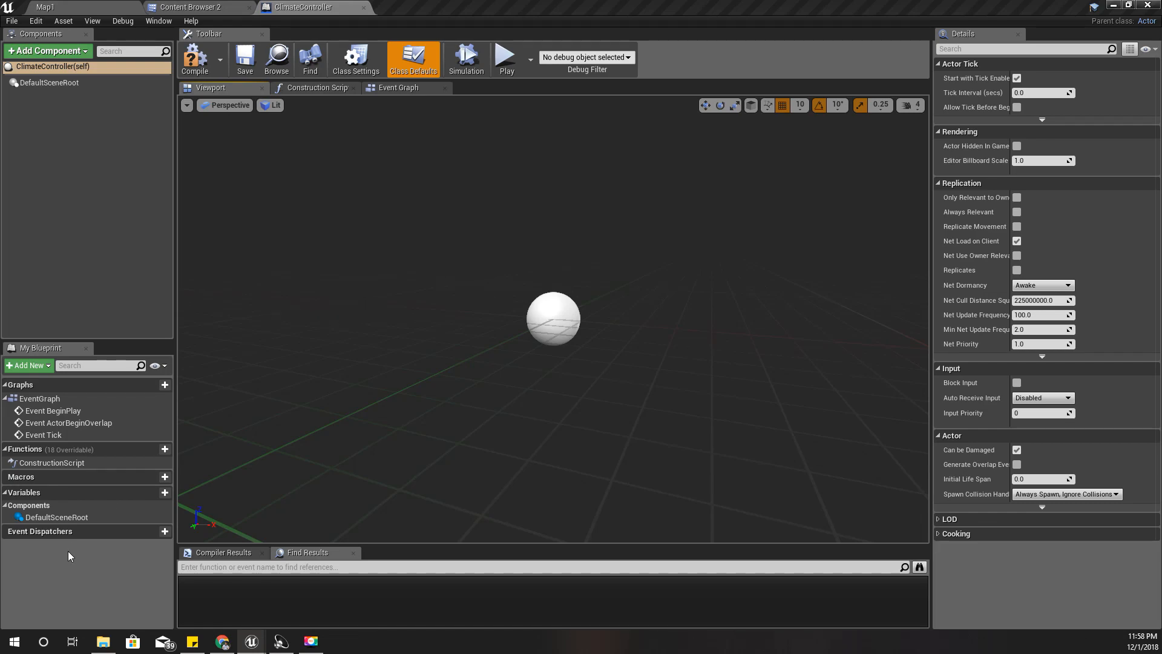
right_click_drag(326, 373, 335, 327)
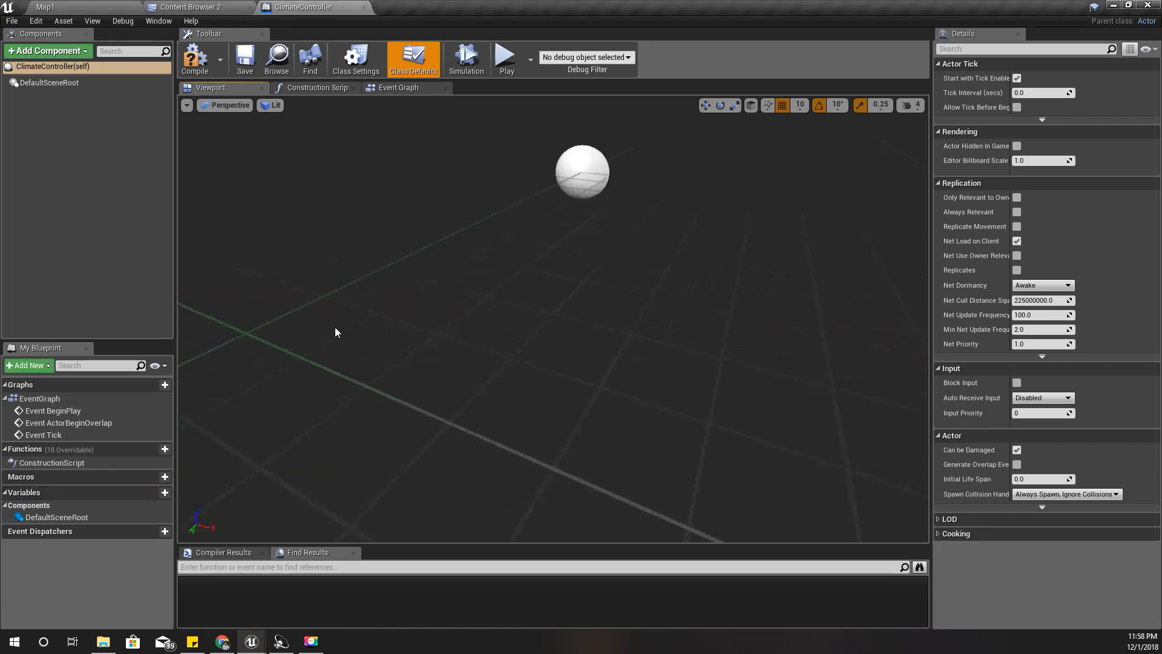
left_click(396, 87)
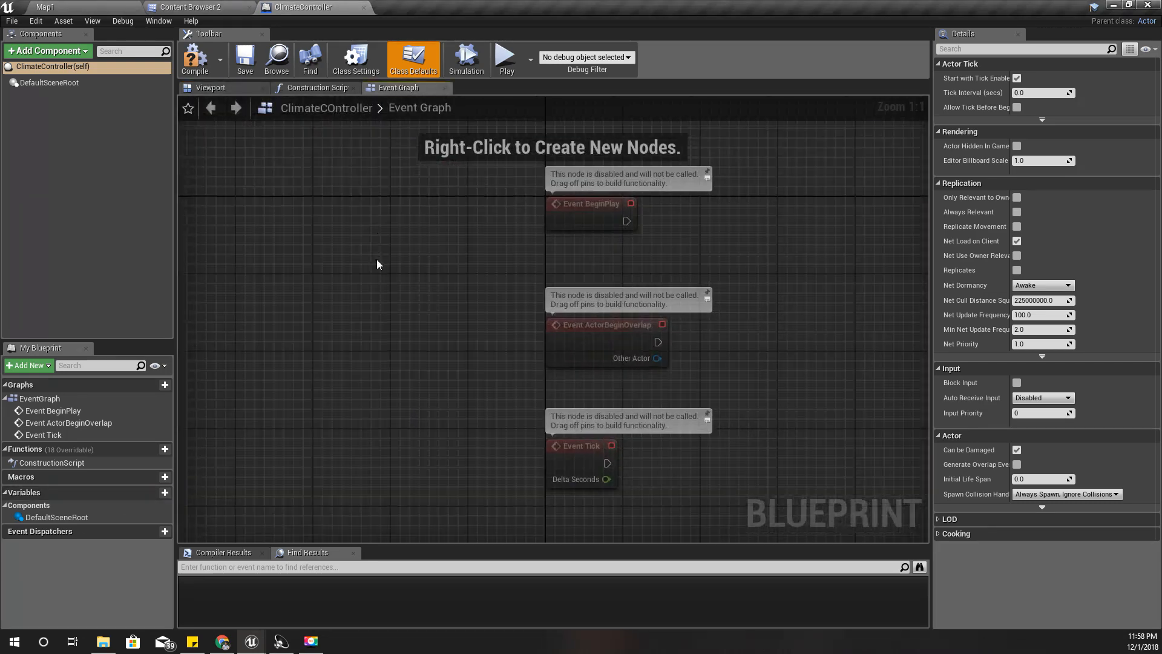
Add a Float variable named "autumn target" to ClimateController and compile the blueprint
left_click(158, 492)
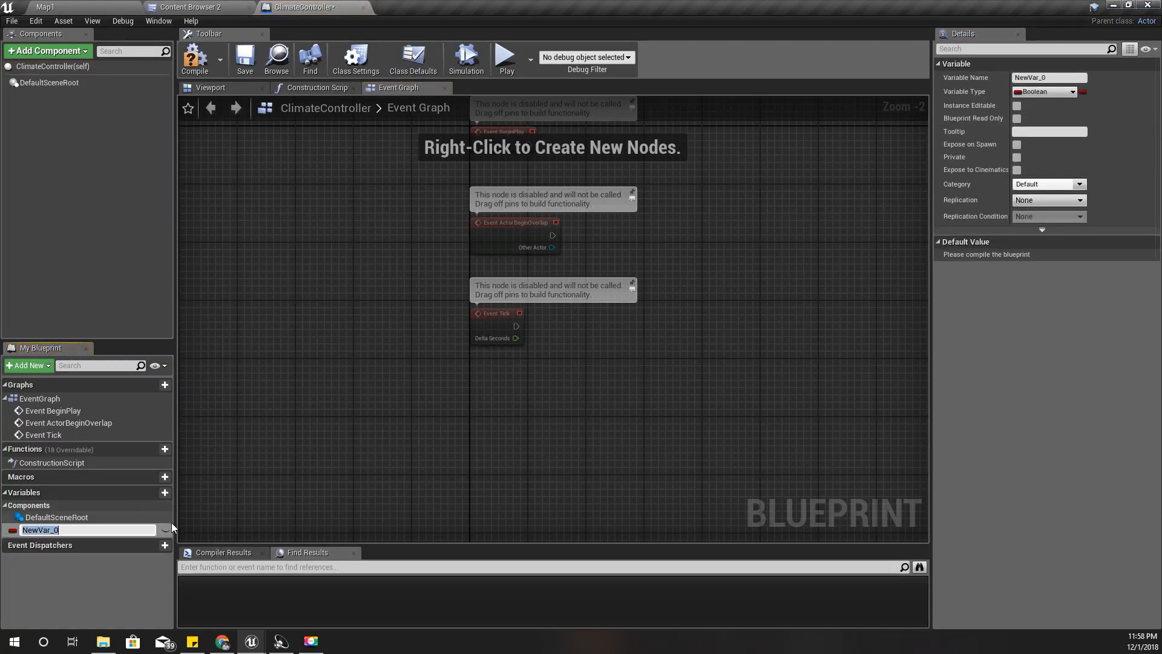
type("autumn target")
key("Return")
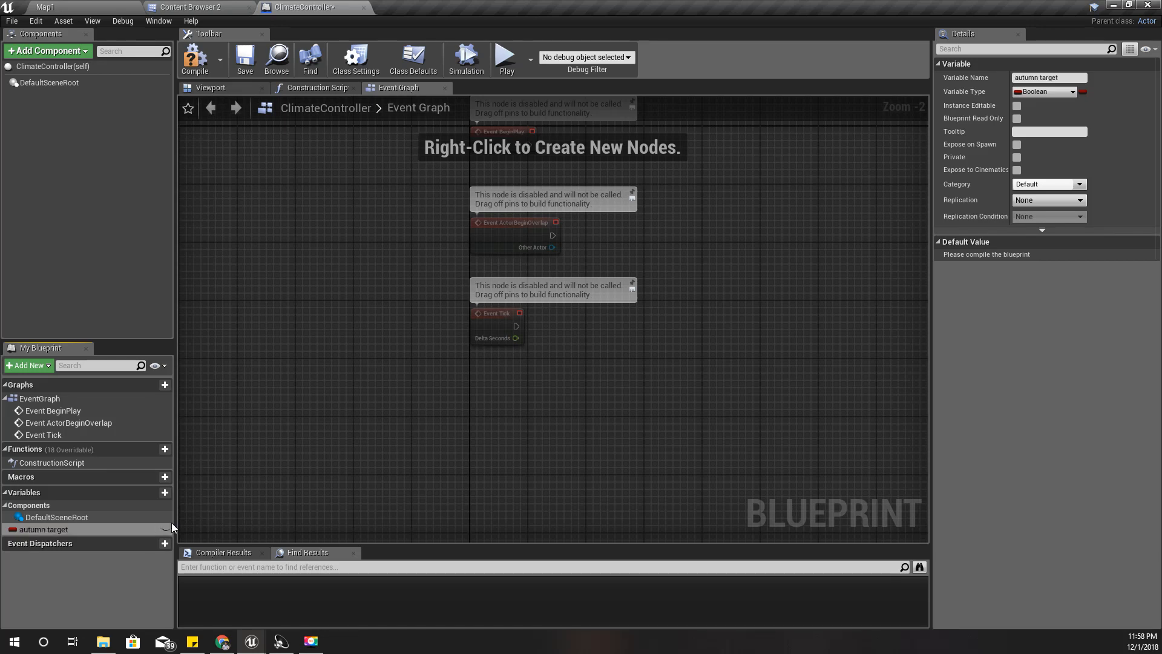
left_click(1045, 95)
left_click(932, 161)
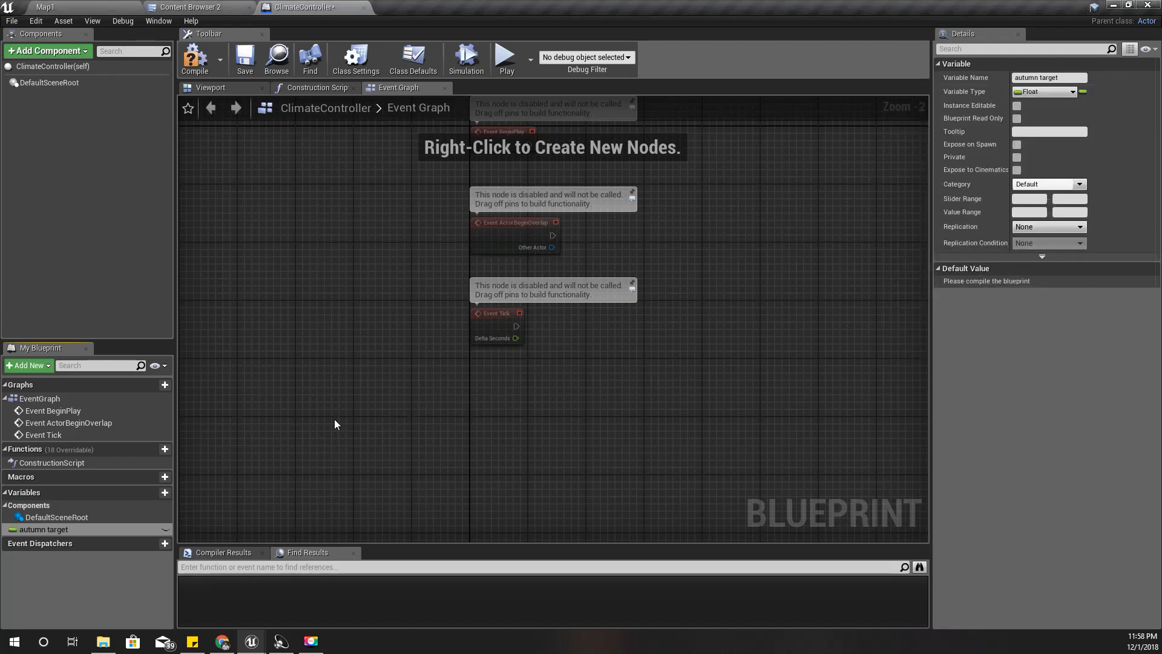
left_click(195, 58)
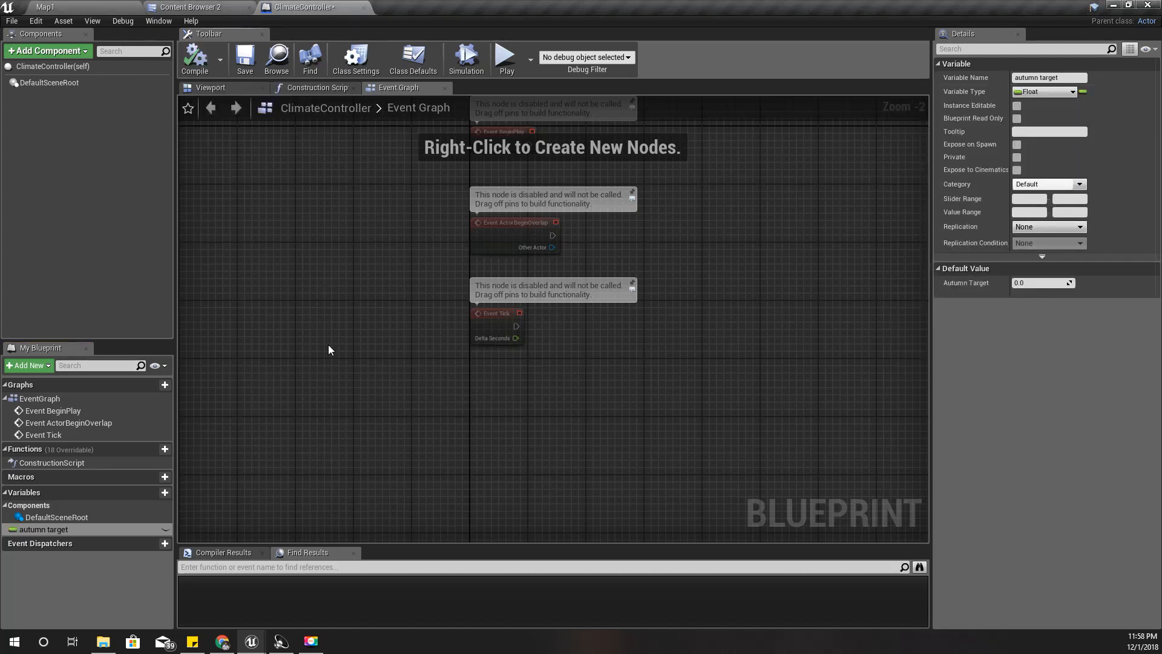
right_click_drag(322, 330, 304, 393)
Open the MP_Global material parameter collection from the Materials folder to examine its scalar parameter names
left_click(92, 6)
left_click(189, 7)
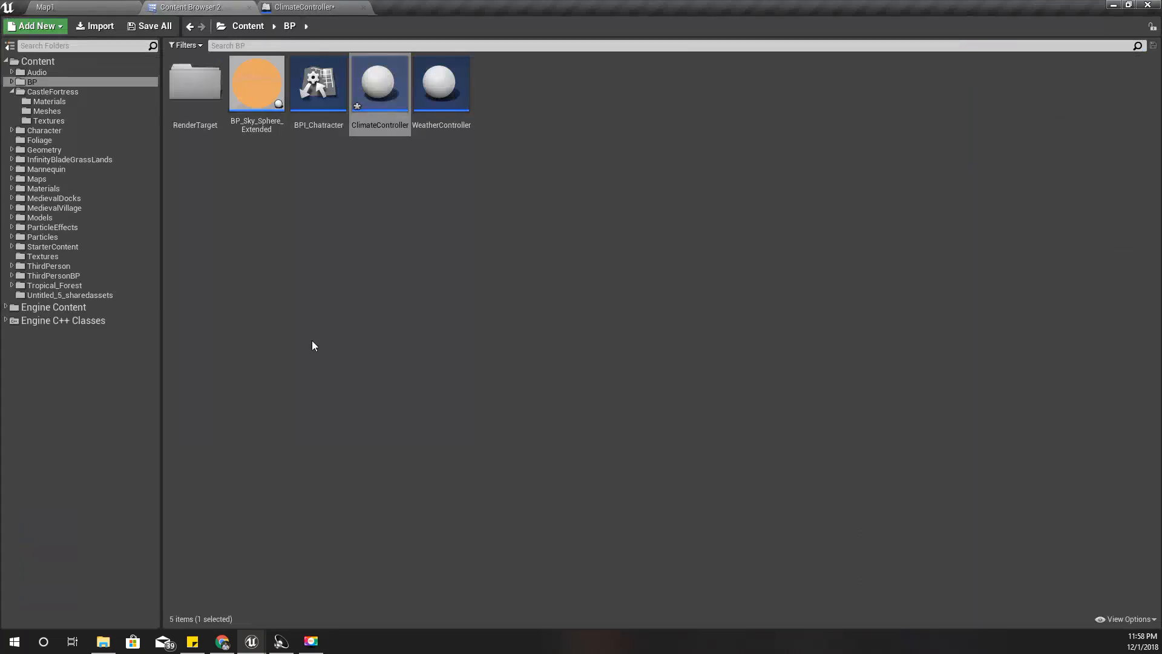
left_click(54, 189)
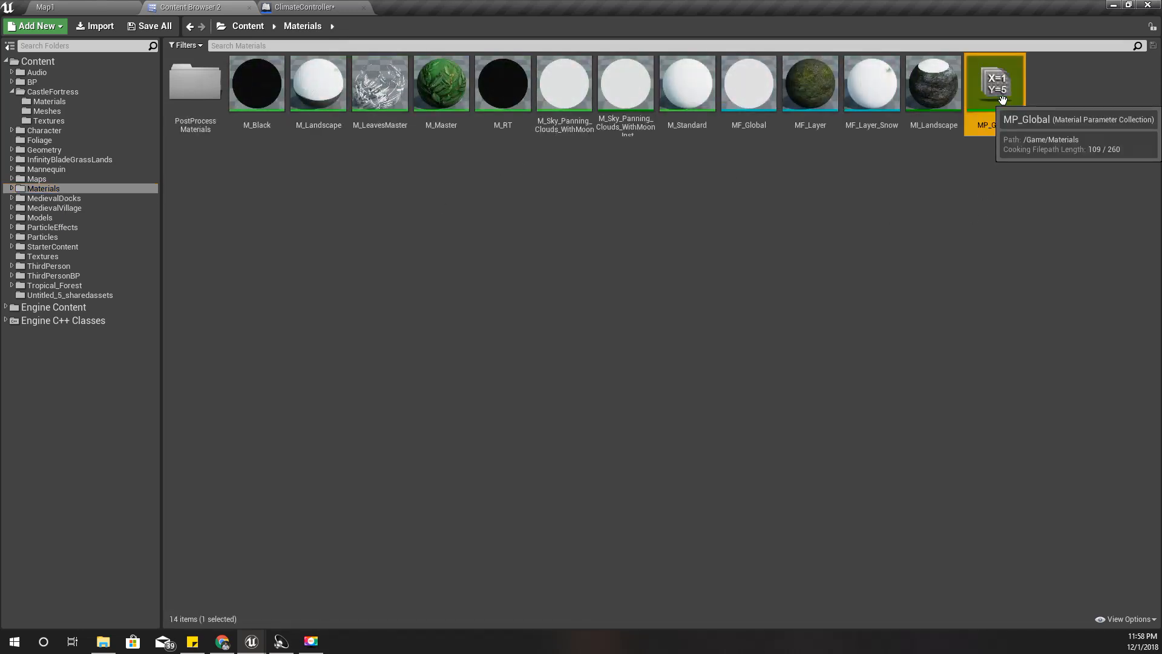
double_click(994, 85)
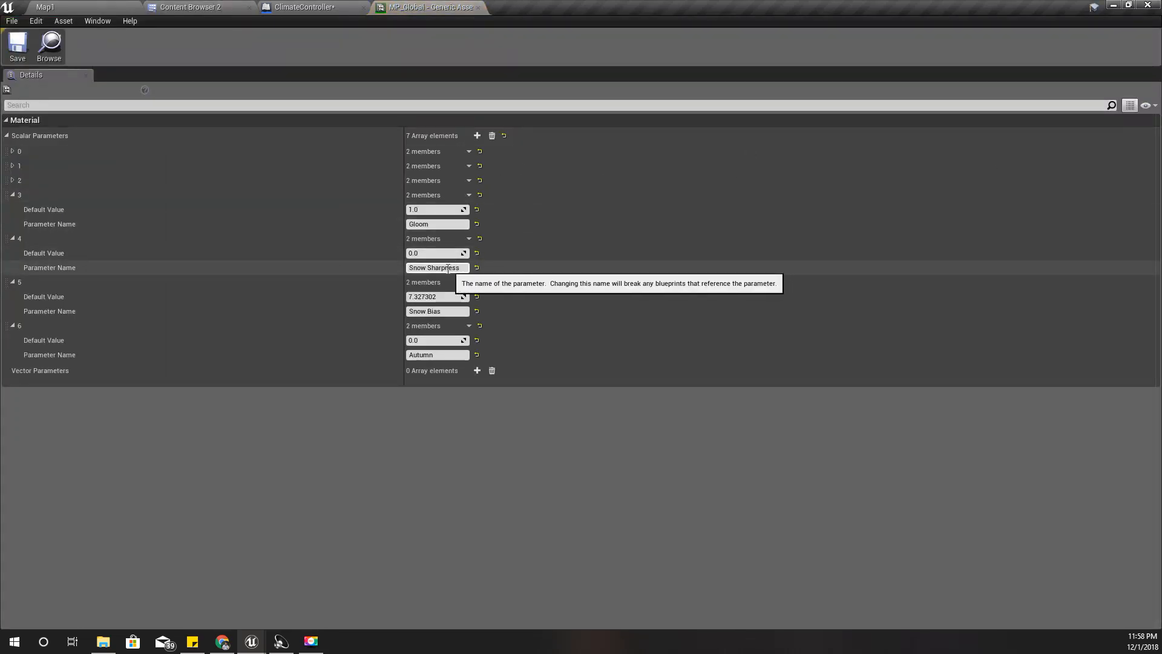
Review the Autumn, Snow Bias and Snow Sharpness parameter names in MP_Global against the Map1 level and the ClimateController variable
left_click(442, 355)
left_click(451, 310)
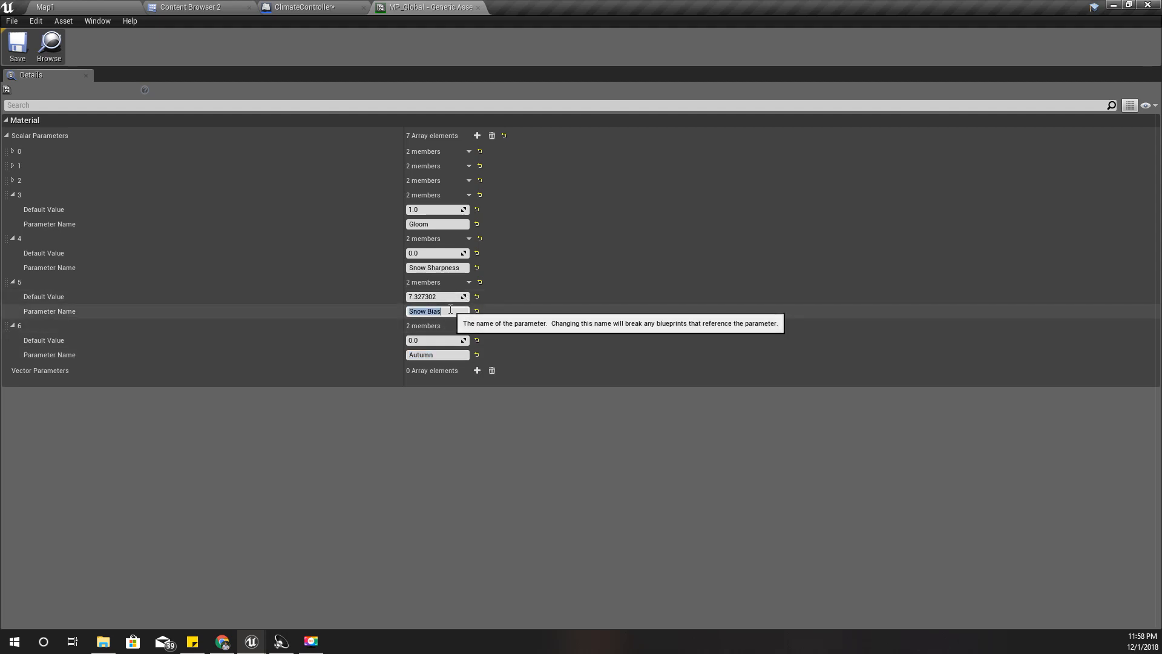
left_click(455, 267)
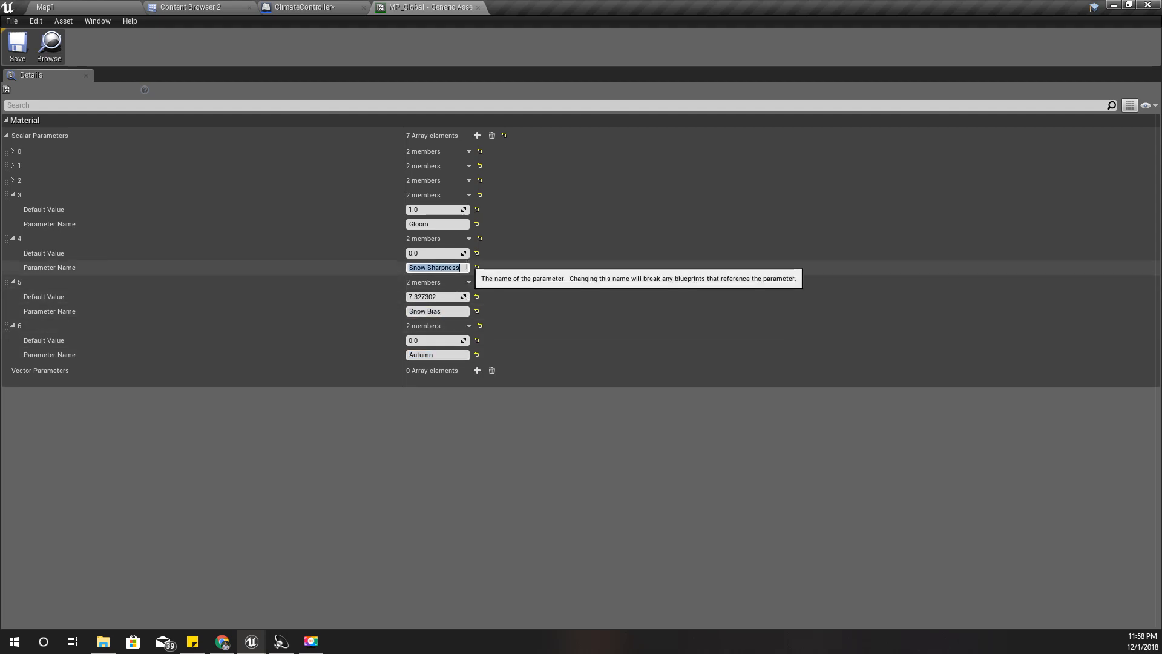
left_click(446, 356)
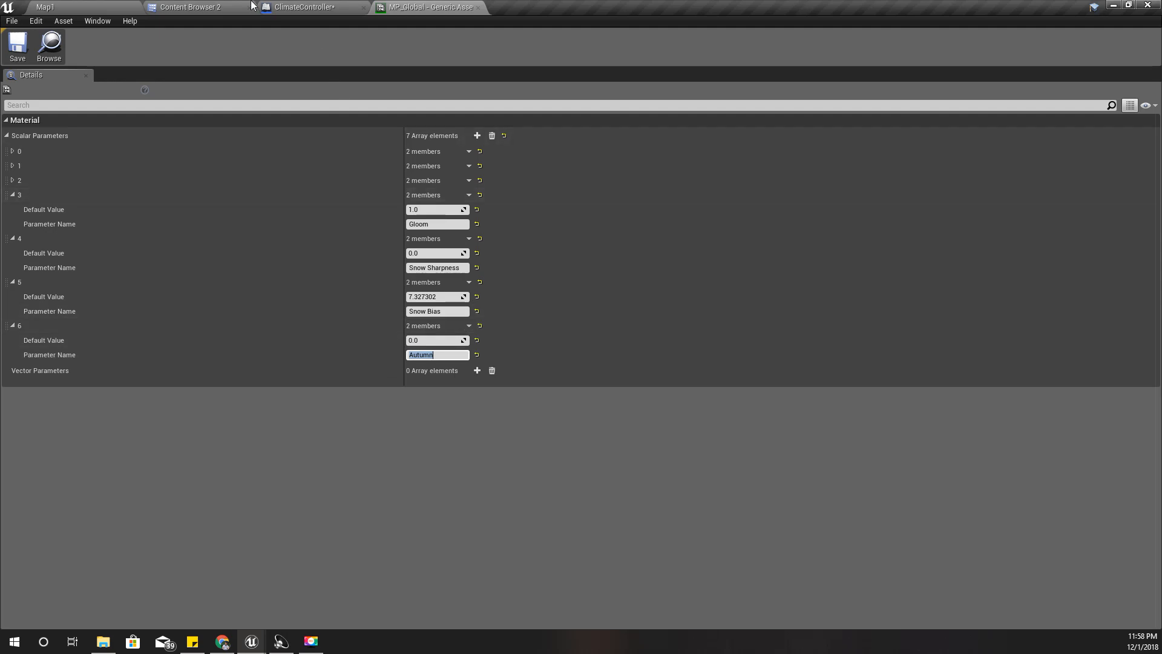
left_click(66, 5)
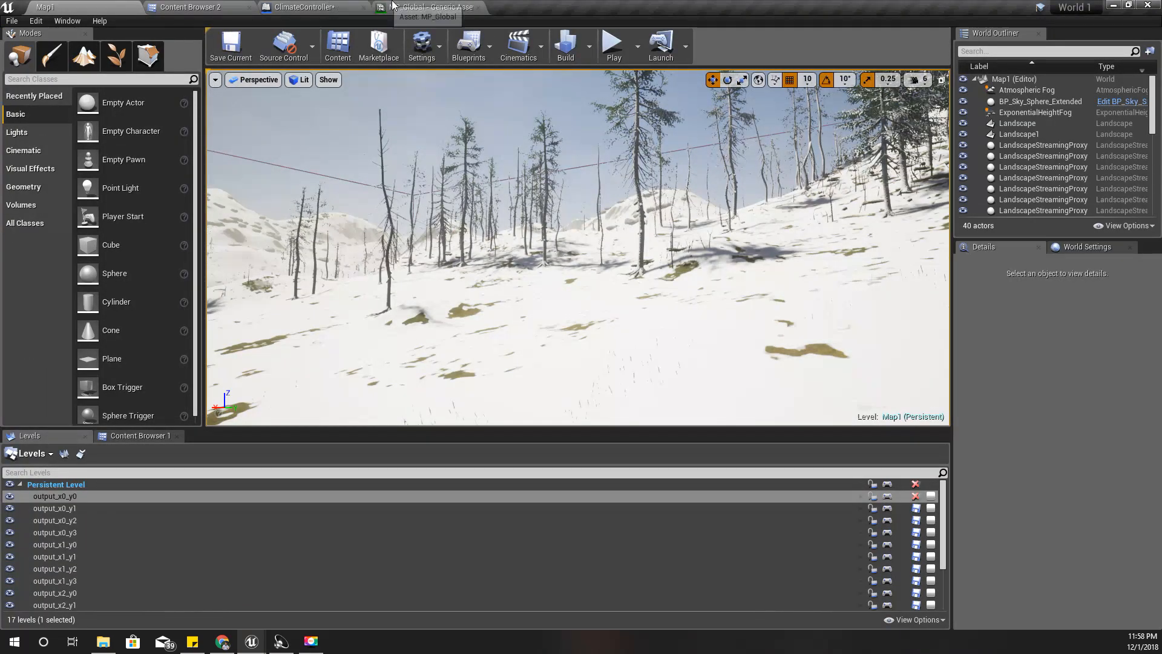
left_click(299, 6)
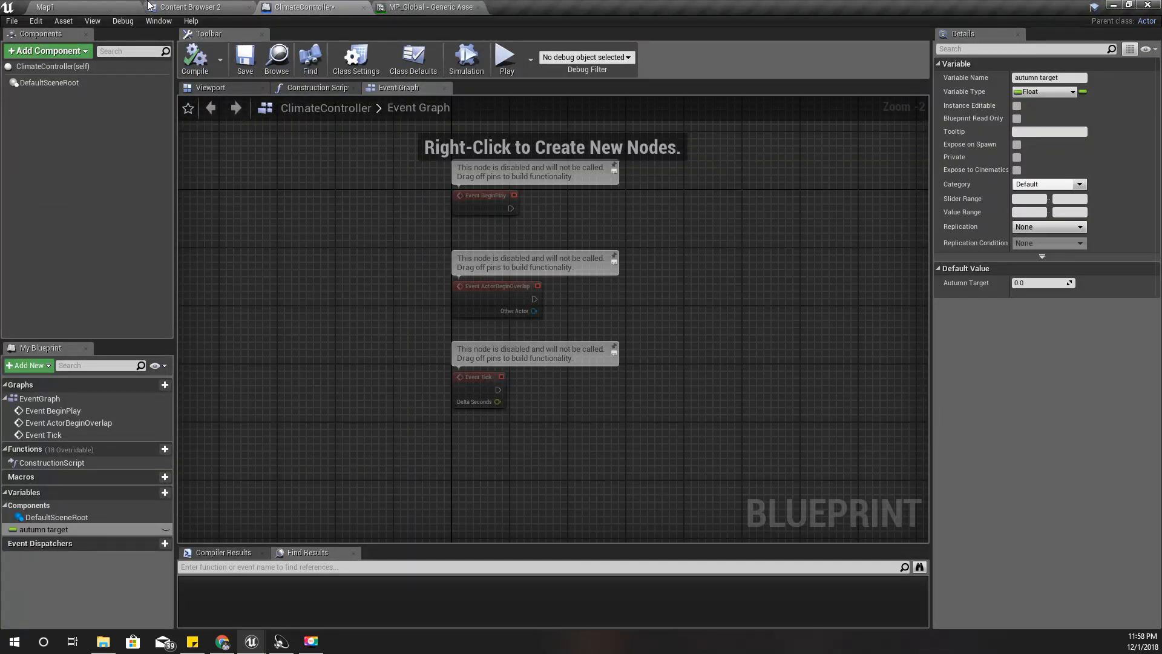
Open the M_LeavesMaster material from the Materials folder and examine the Snow Bias, Min LeaveFall Level and Min nodes
left_click(193, 7)
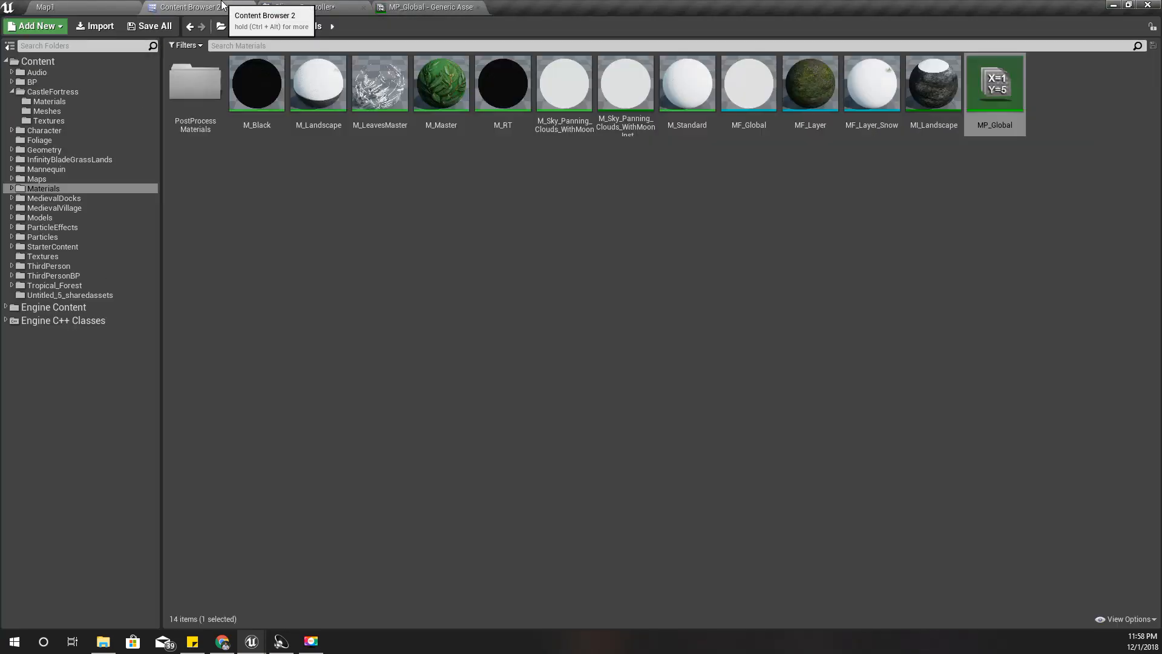
double_click(381, 100)
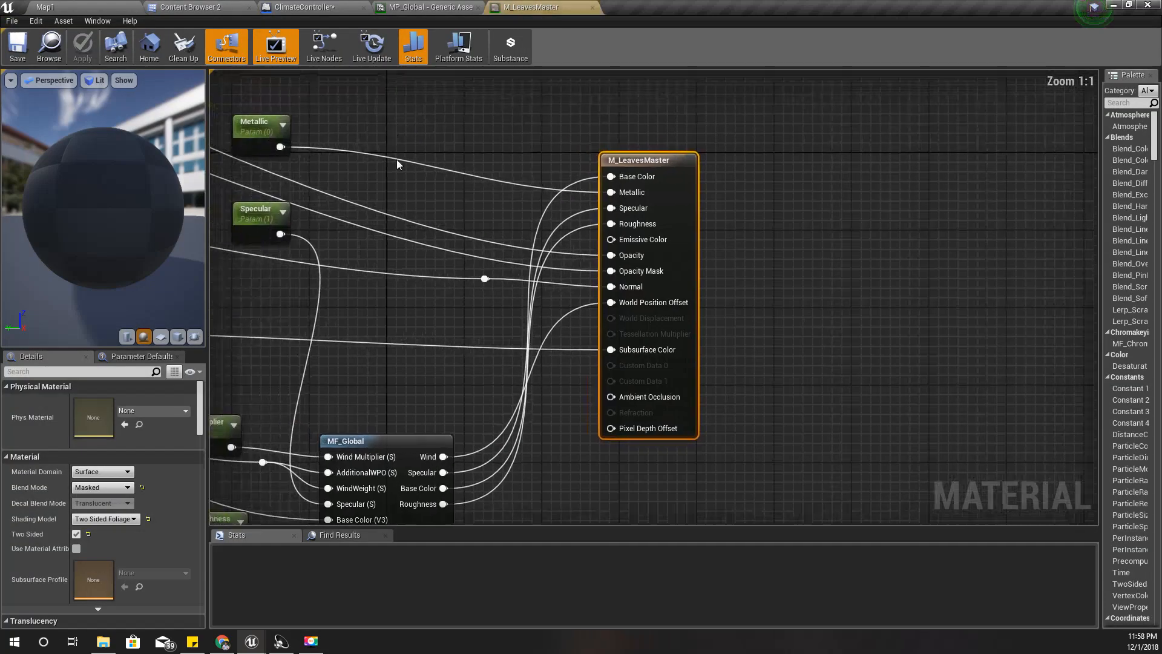
right_click_drag(410, 267, 765, 259)
scroll(765, 259, "down", 3)
right_click_drag(324, 272, 675, 386)
scroll(418, 361, "up", 3)
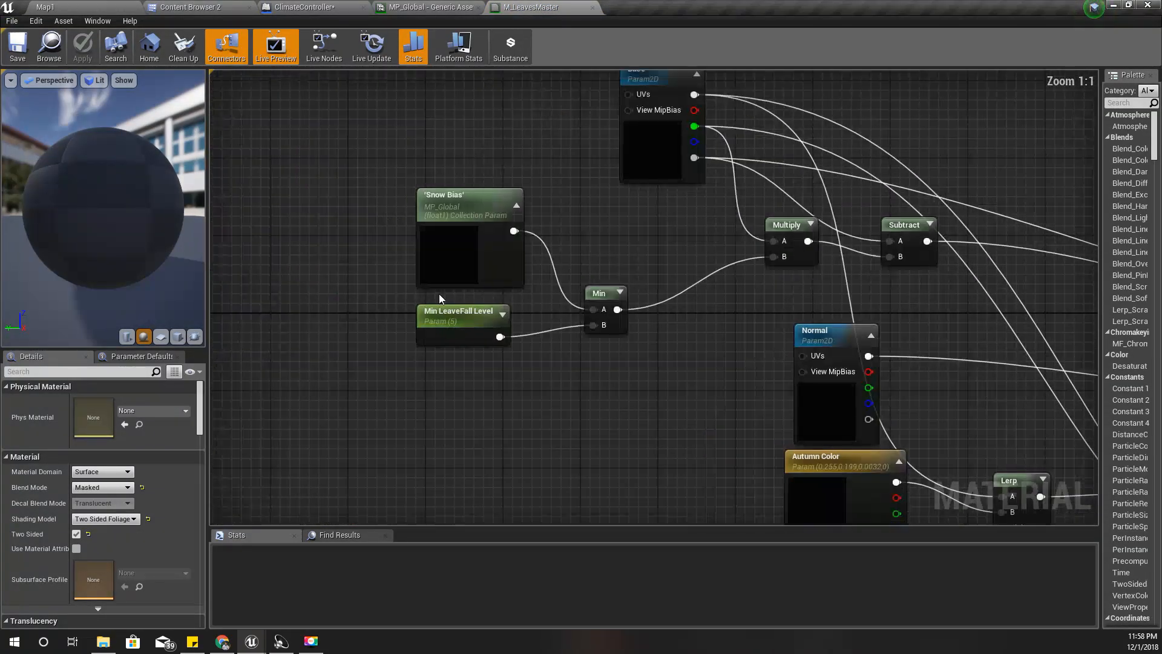
right_click_drag(597, 351, 573, 418)
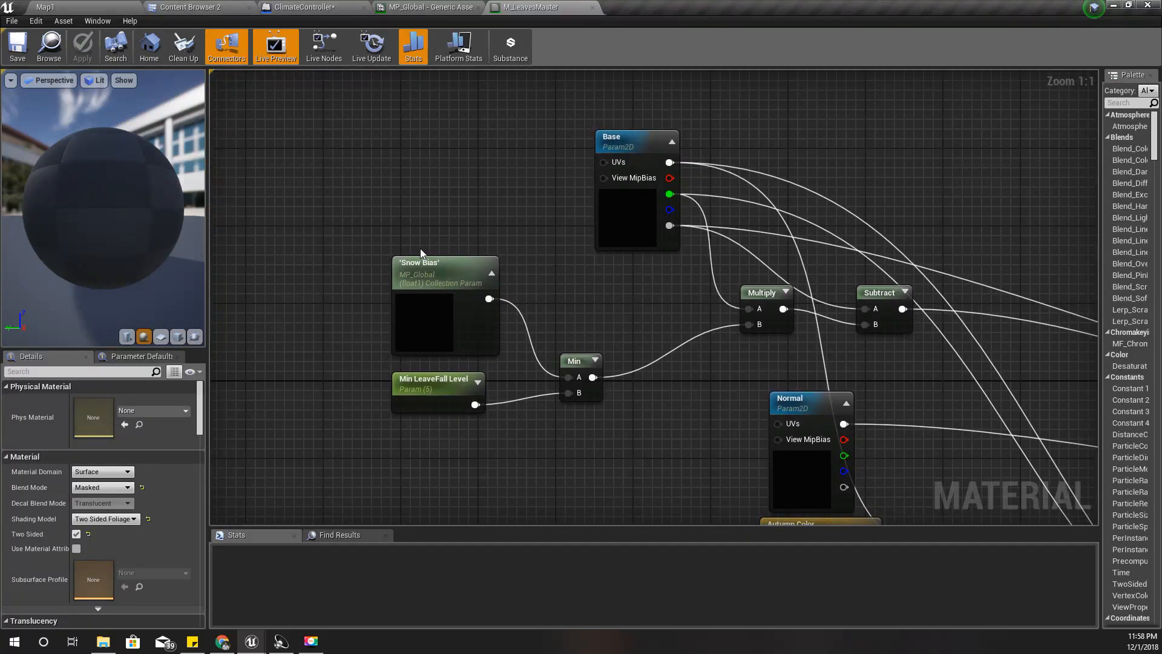
left_click(572, 362)
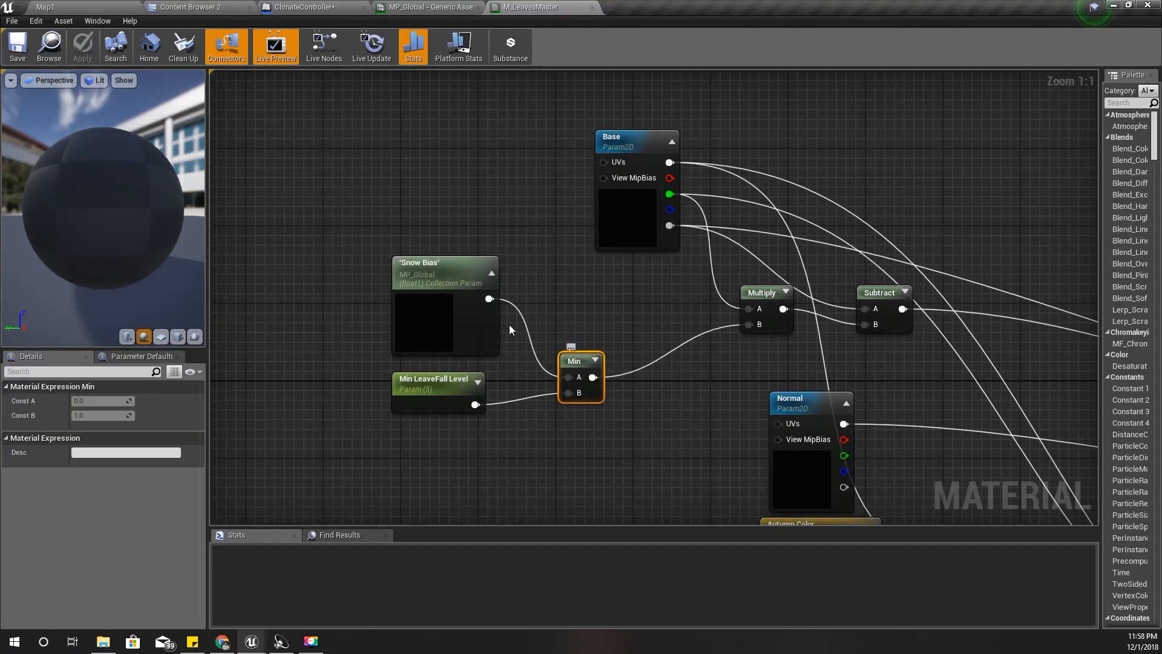
left_click(433, 276)
Set the default value of the Snow Bias parameter in MP_Global to 0
left_click(430, 8)
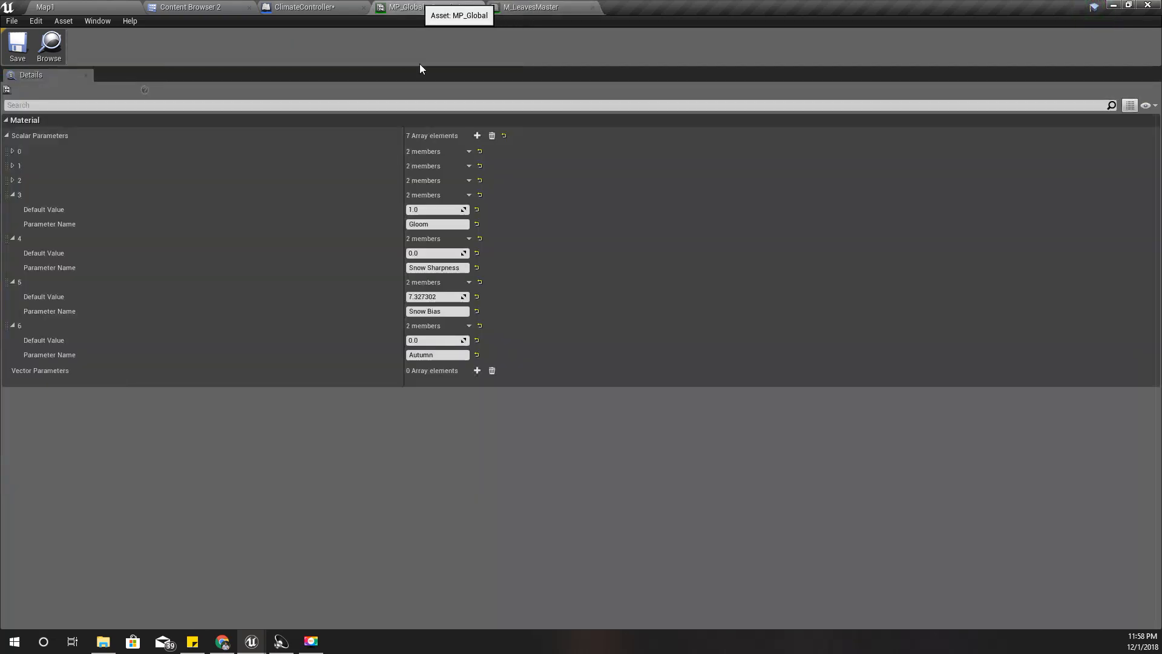
left_click(448, 298)
type("0")
key("Return")
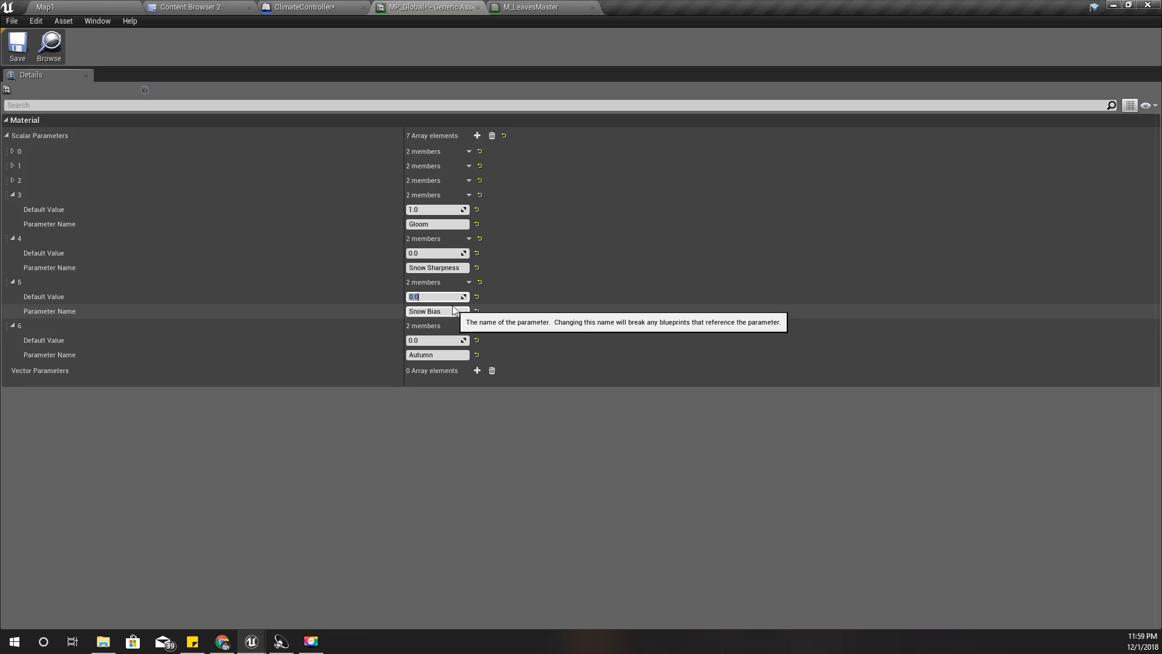
Add a new scalar parameter to MP_Global and name it LeavesFall
left_click(477, 136)
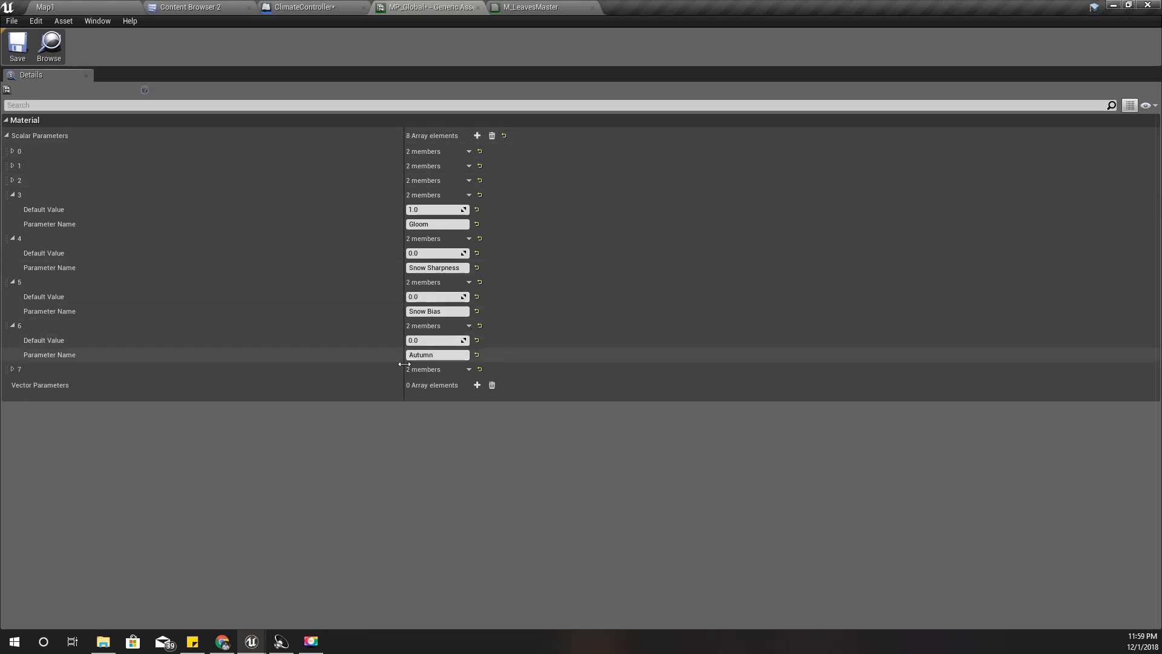
left_click(14, 370)
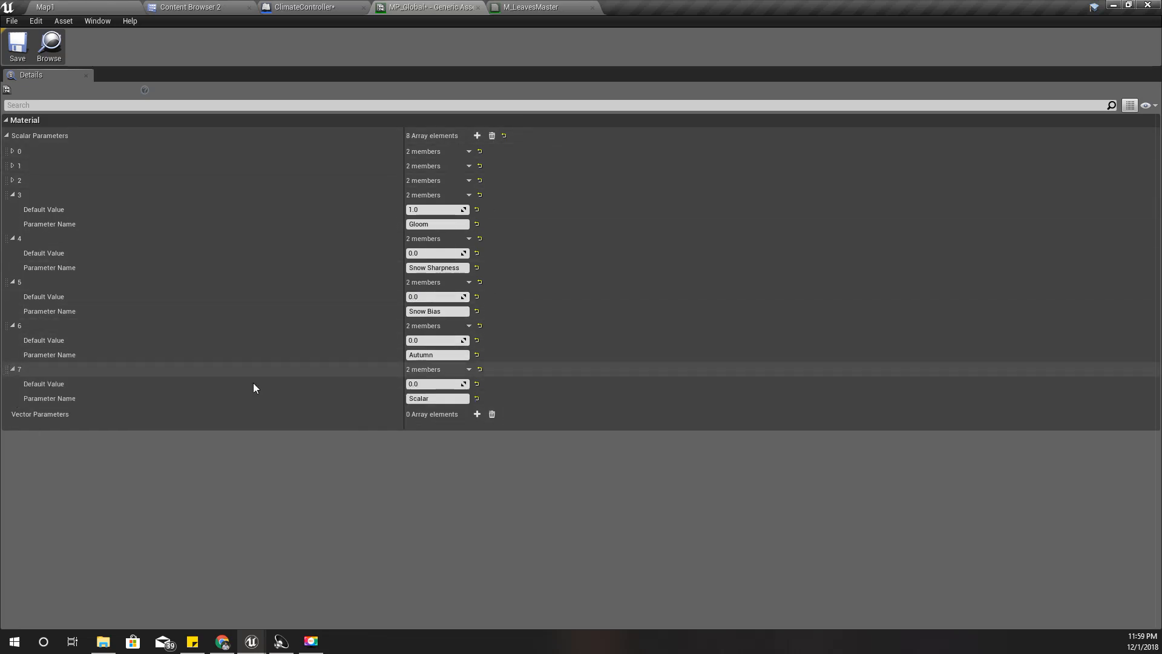
left_click(443, 399)
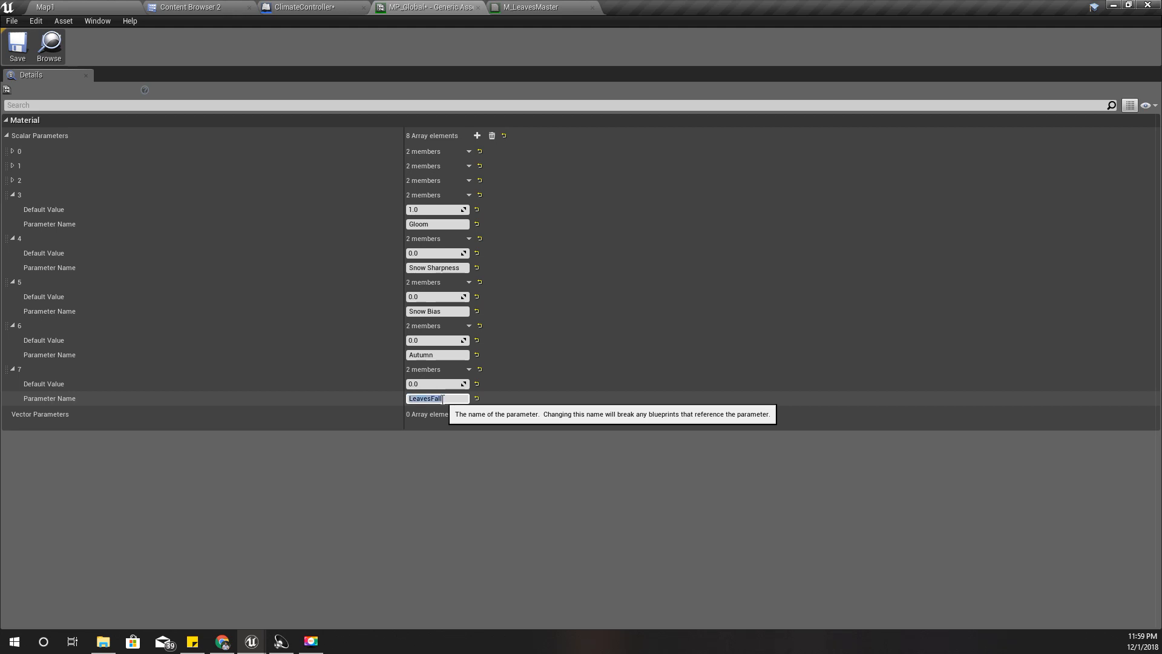
left_click(437, 297)
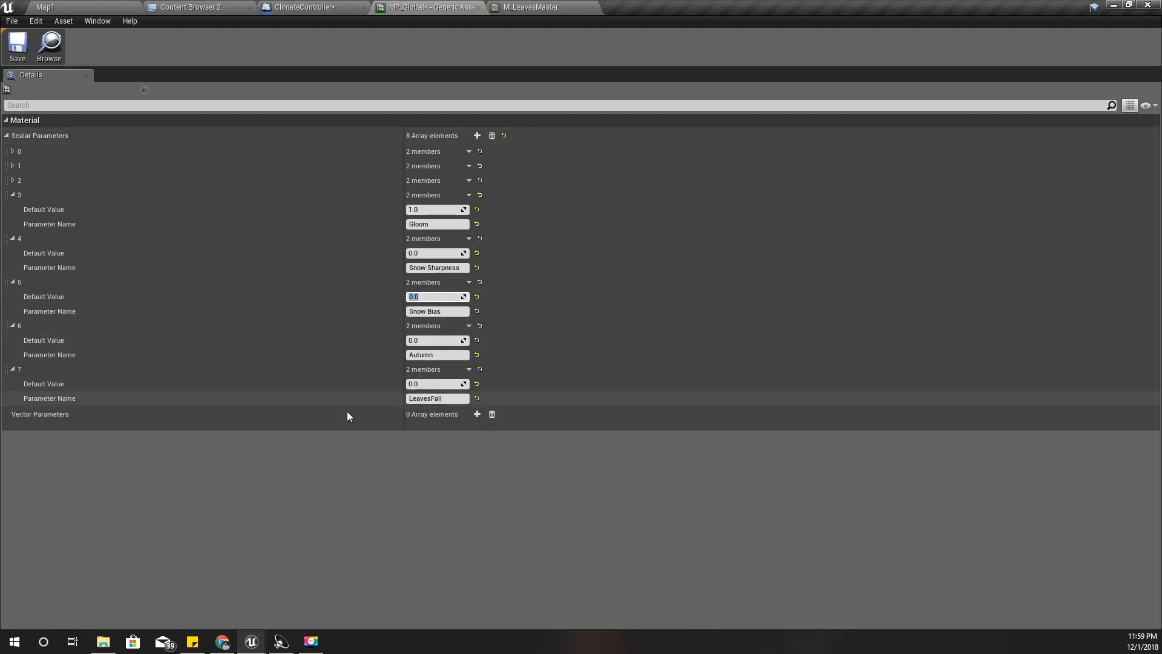
Add another scalar parameter named Spring to MP_Global and save the collection
left_click(477, 137)
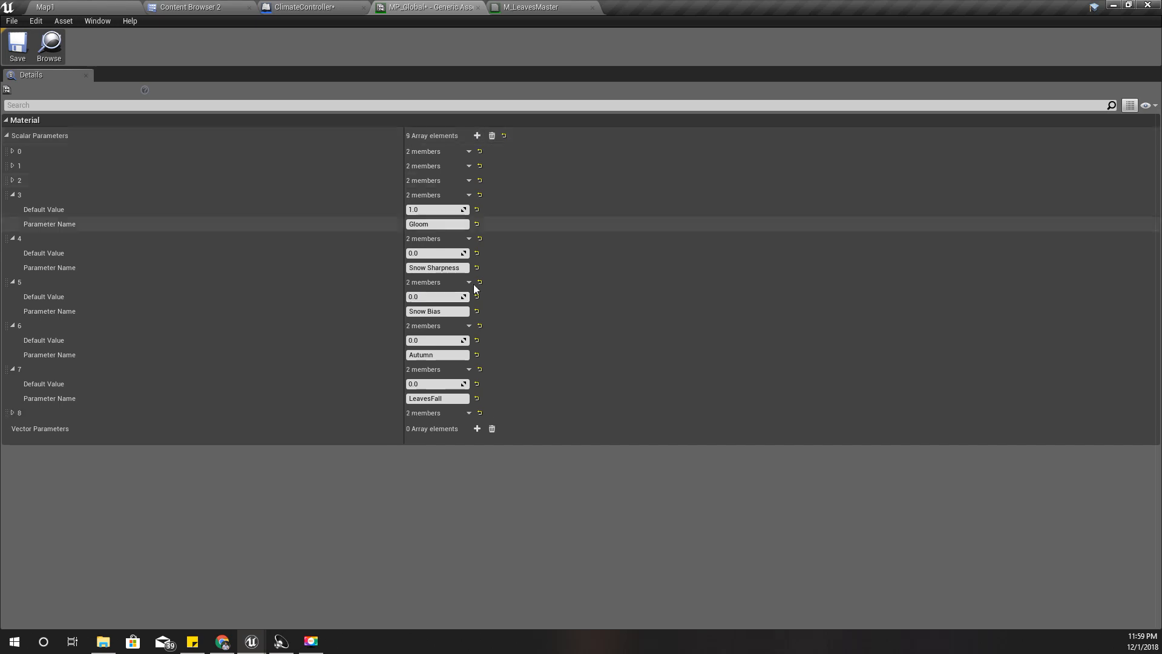
left_click(12, 413)
left_click(442, 443)
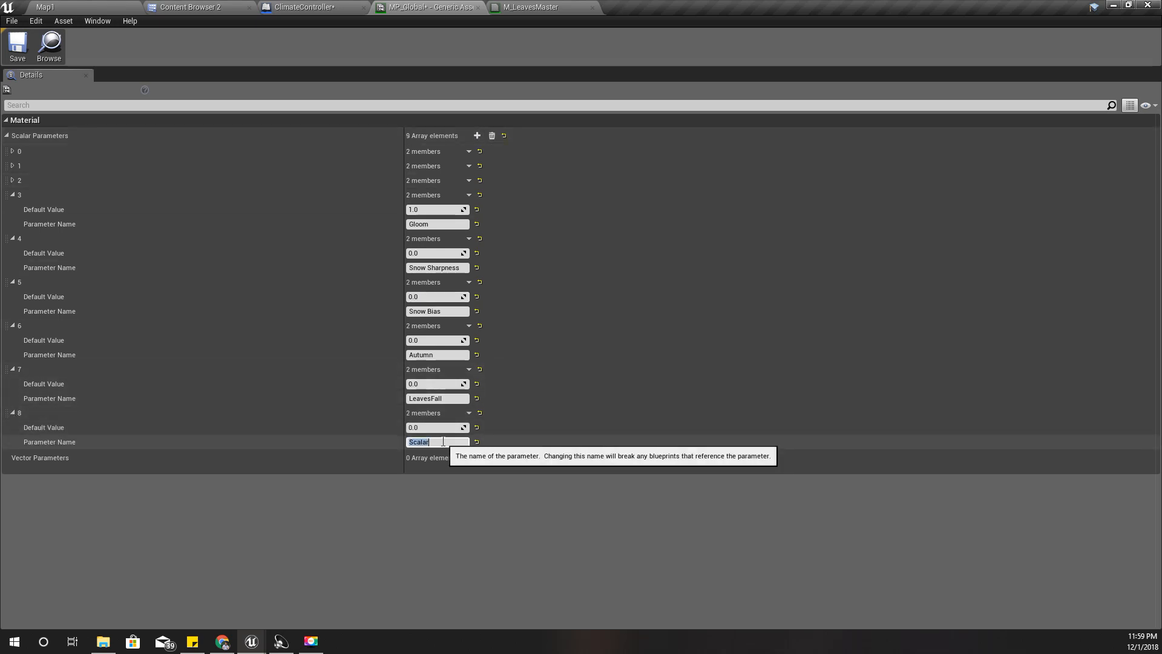
type("Spring")
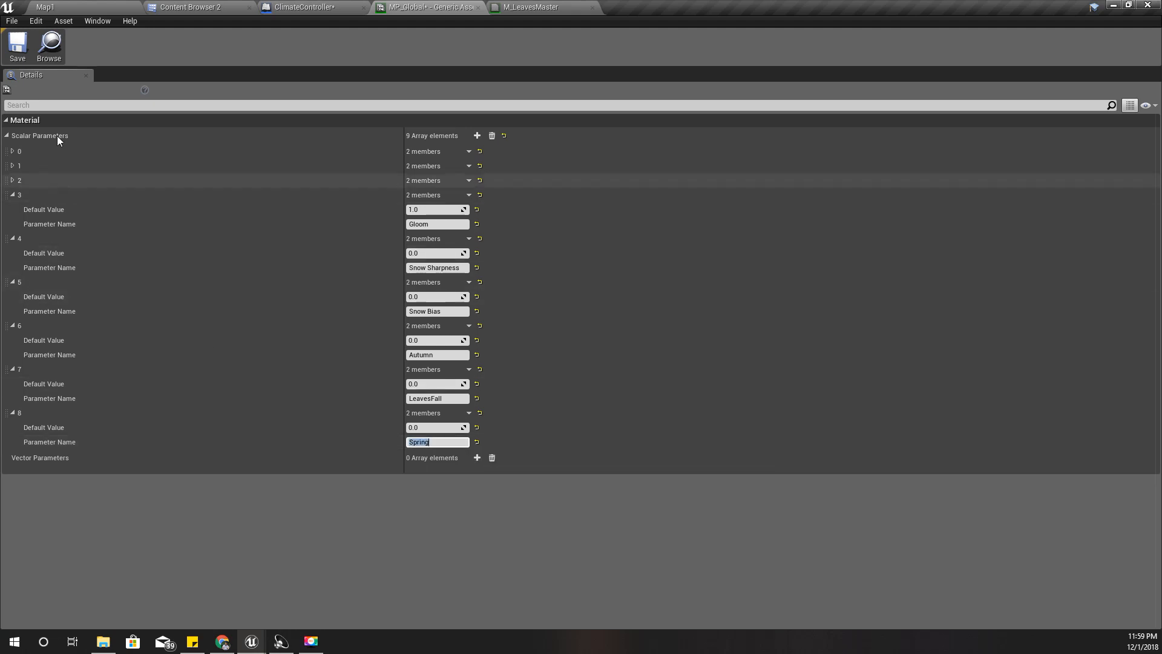
left_click(17, 45)
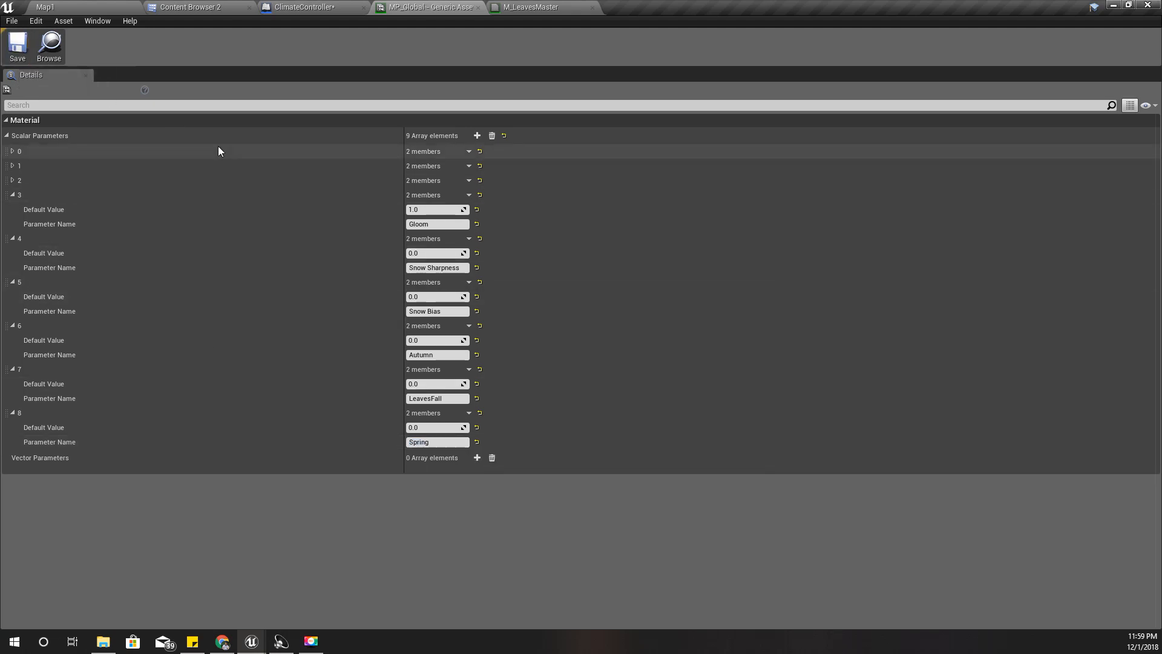
Switch the Snow Bias collection parameter node in M_LeavesMaster to LeavesFall and apply the material
left_click(530, 7)
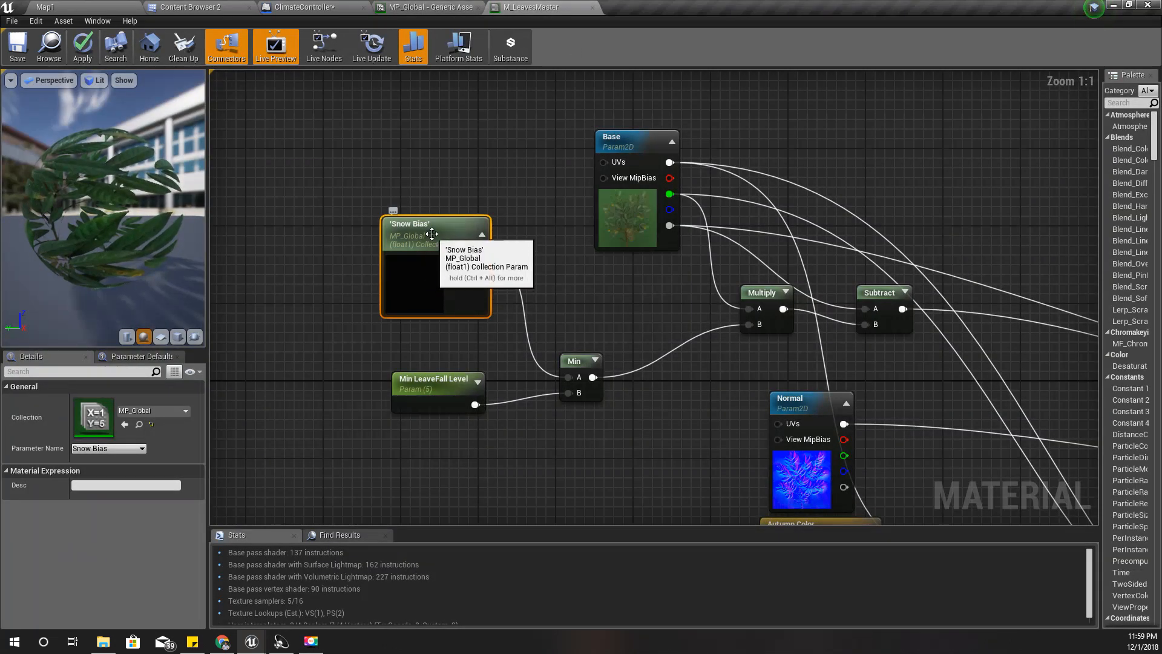
left_click(115, 450)
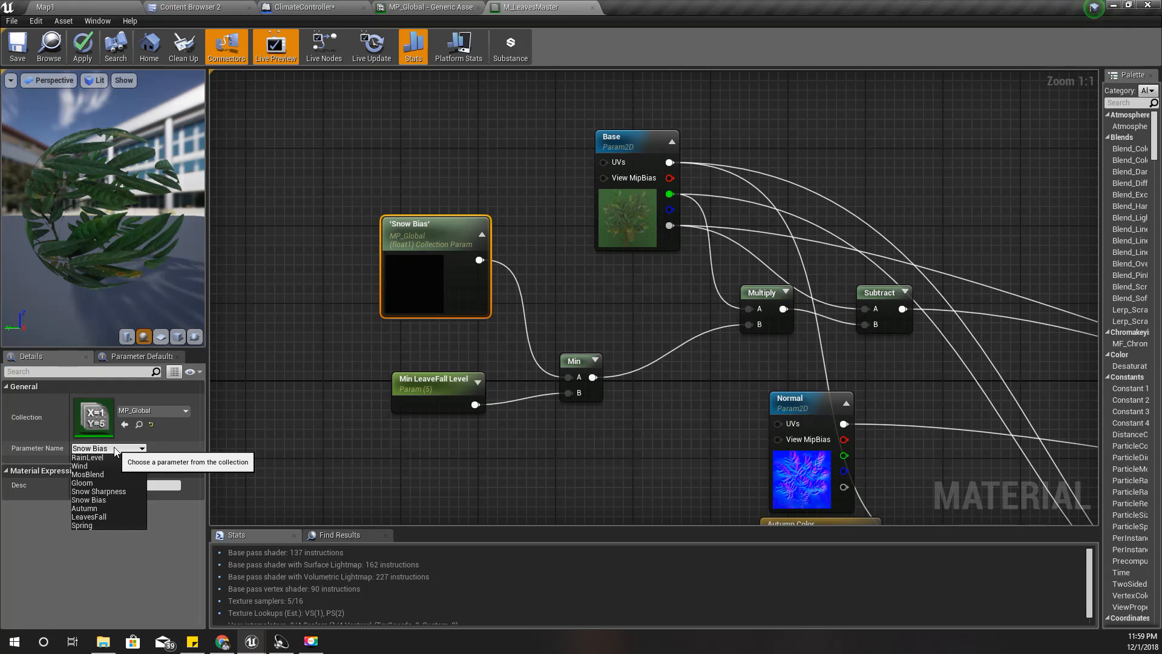
left_click(91, 516)
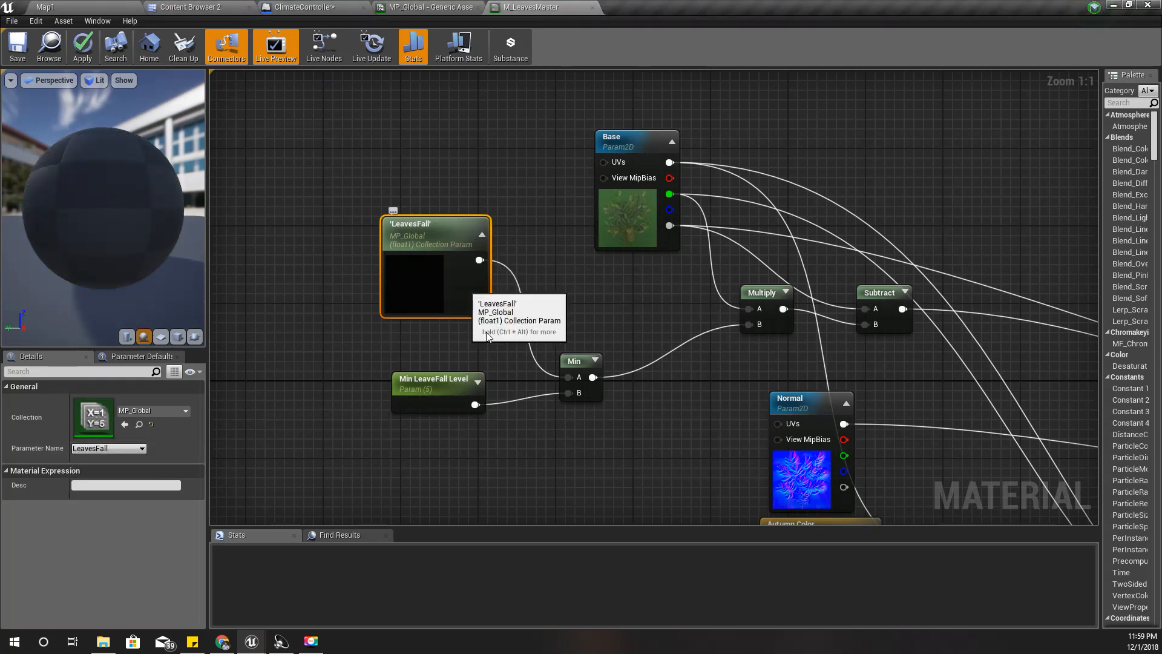
left_click(83, 45)
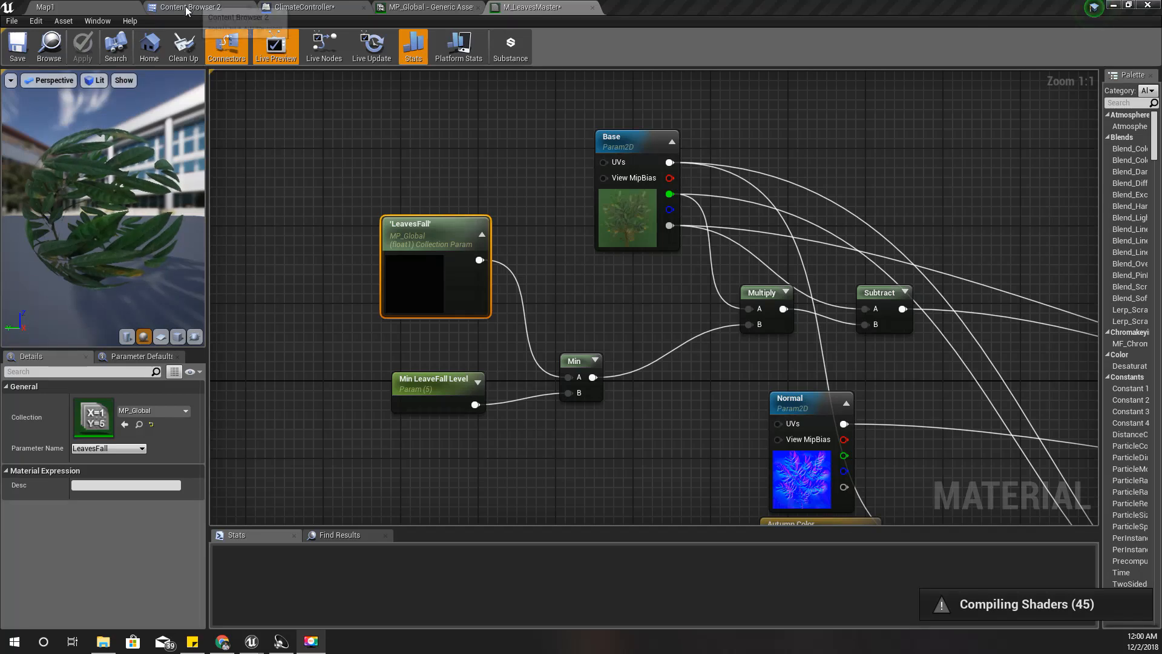
Float the MP_Global editor as a separate window over the full-screen Map1 viewport, with the LeavesFall parameter in view
left_click(78, 6)
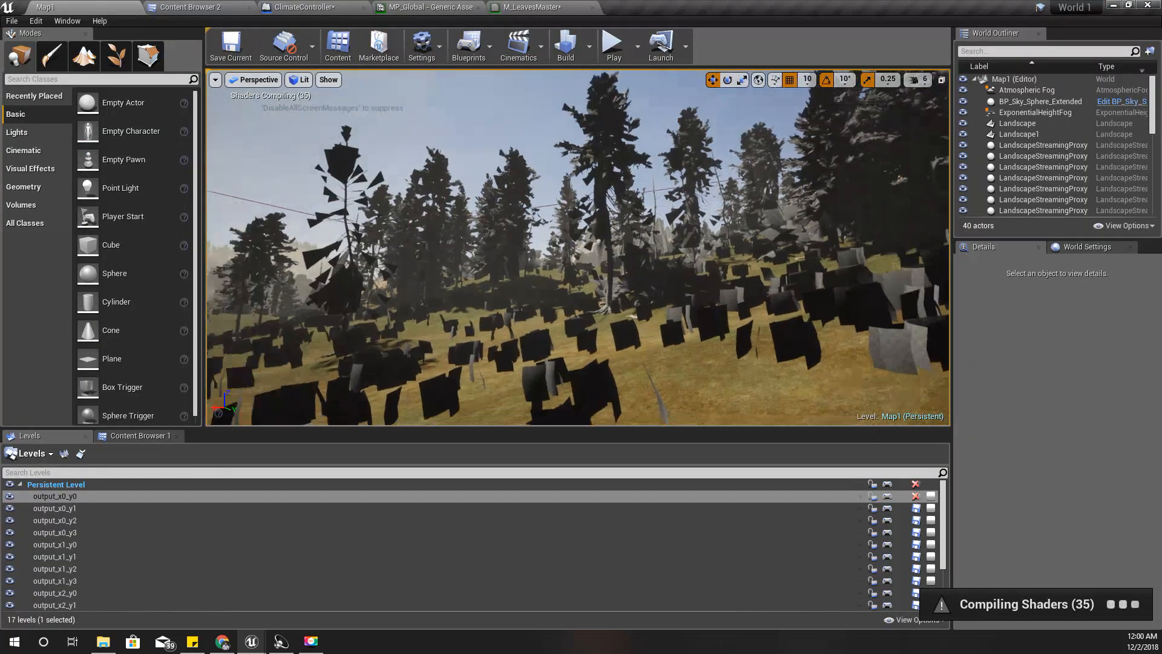
left_click(449, 7)
left_click_drag(451, 7, 455, 295)
scroll(627, 478, "down", 2)
right_click_drag(564, 212, 572, 230)
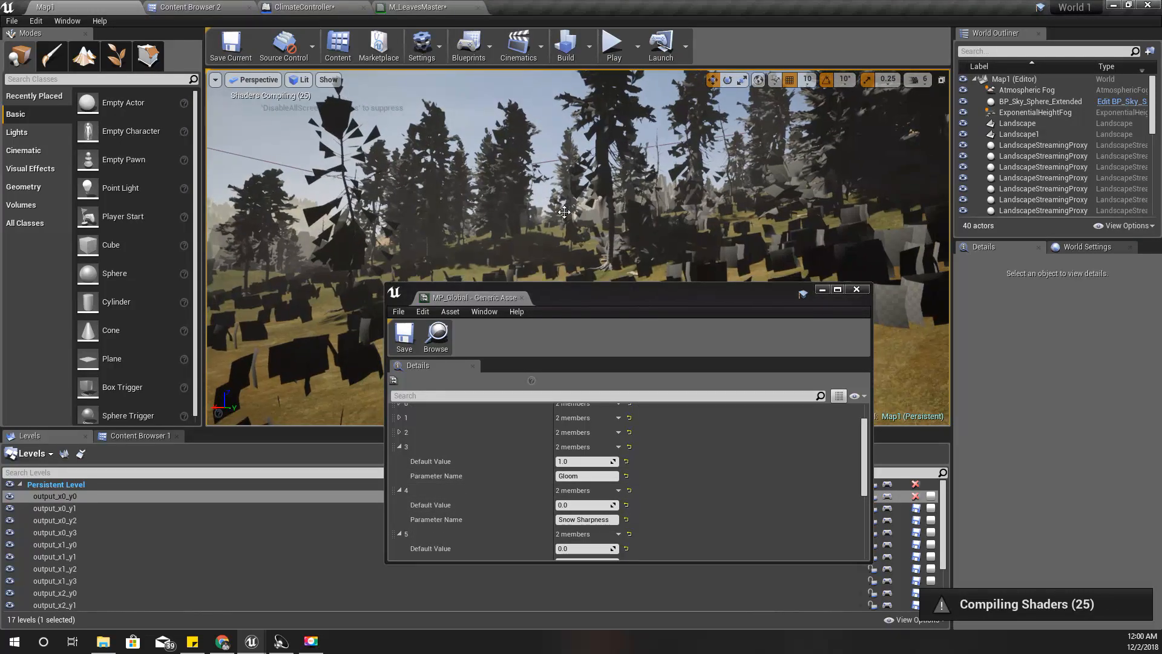
key("F11")
scroll(627, 478, "down", 5)
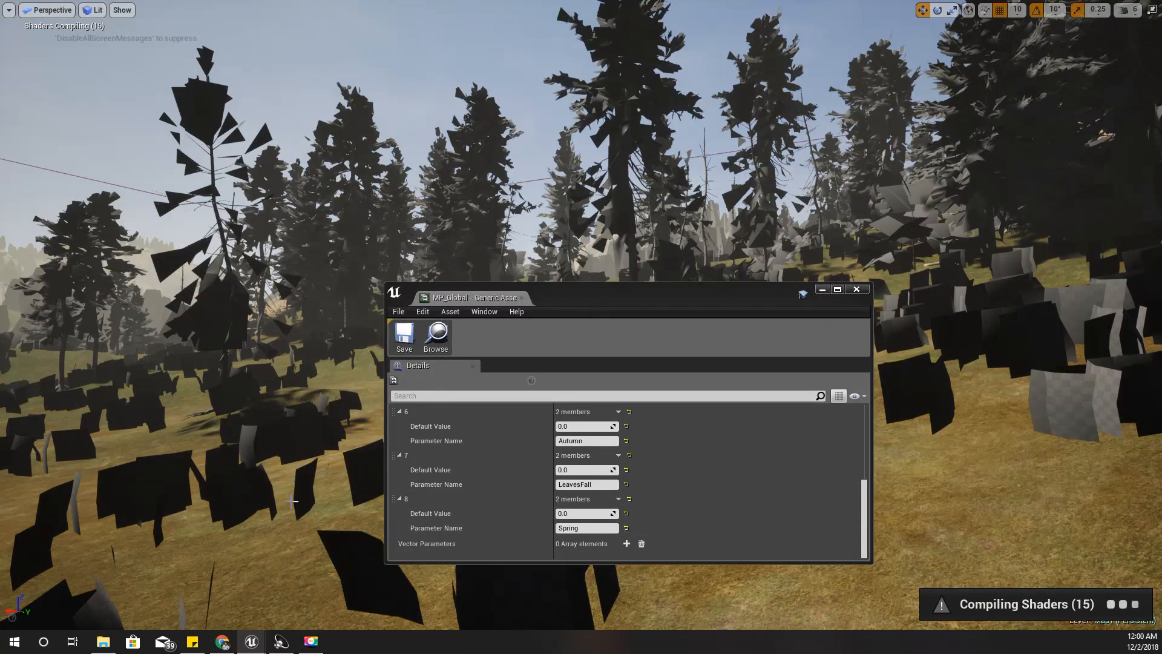
right_click_drag(293, 501, 297, 484)
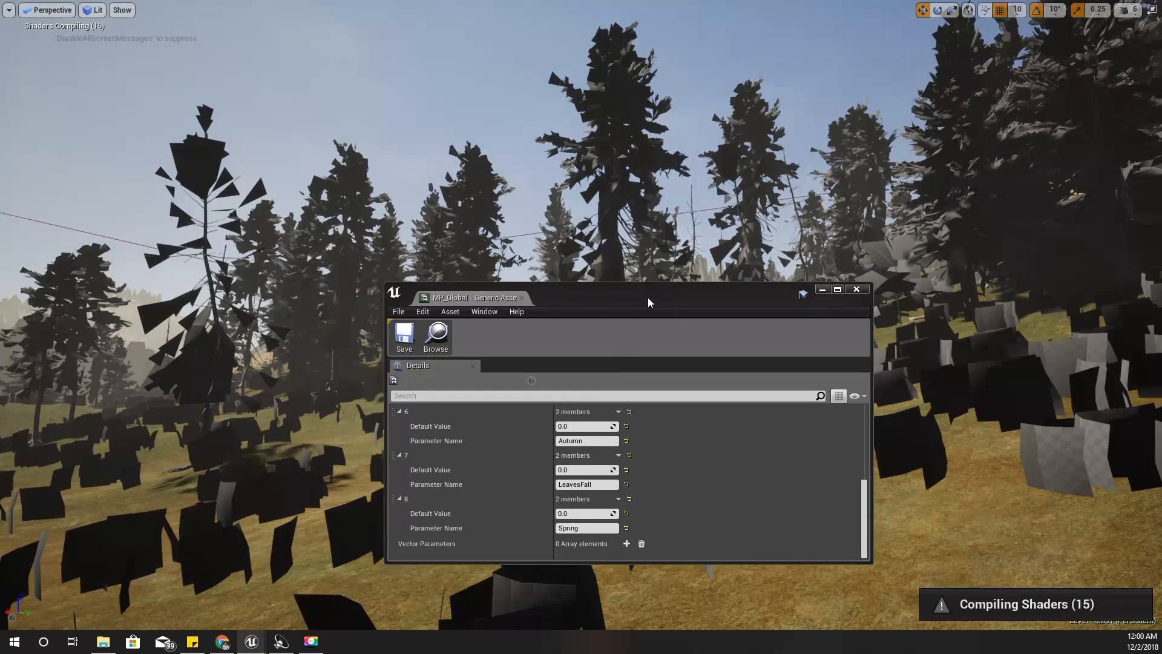
Test the leaf fall effect by varying LeavesFall's default value against the forest view, and reset it to 0
left_click(599, 470)
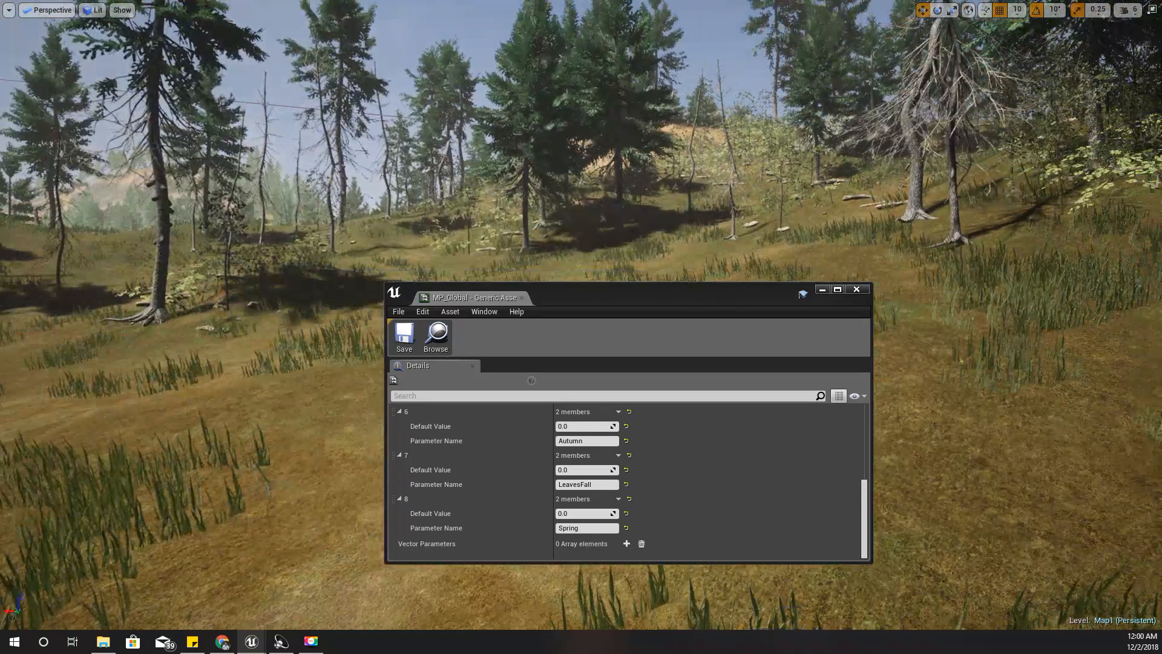
right_click_drag(294, 494, 265, 466)
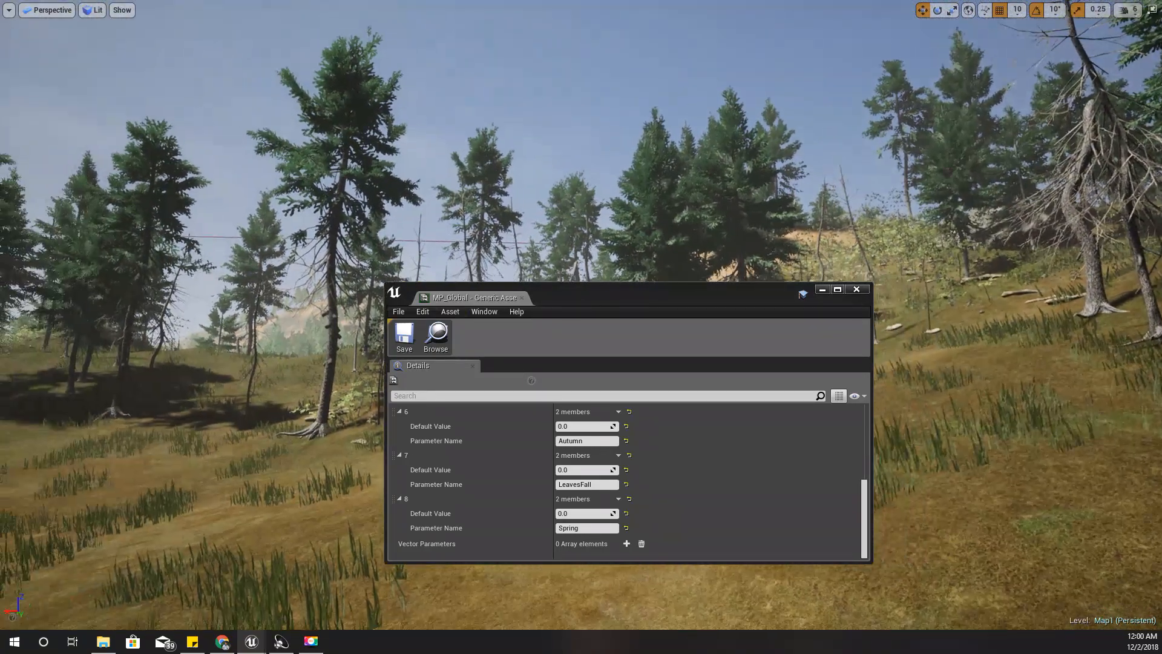
left_click_drag(579, 470, 605, 469)
left_click(590, 471)
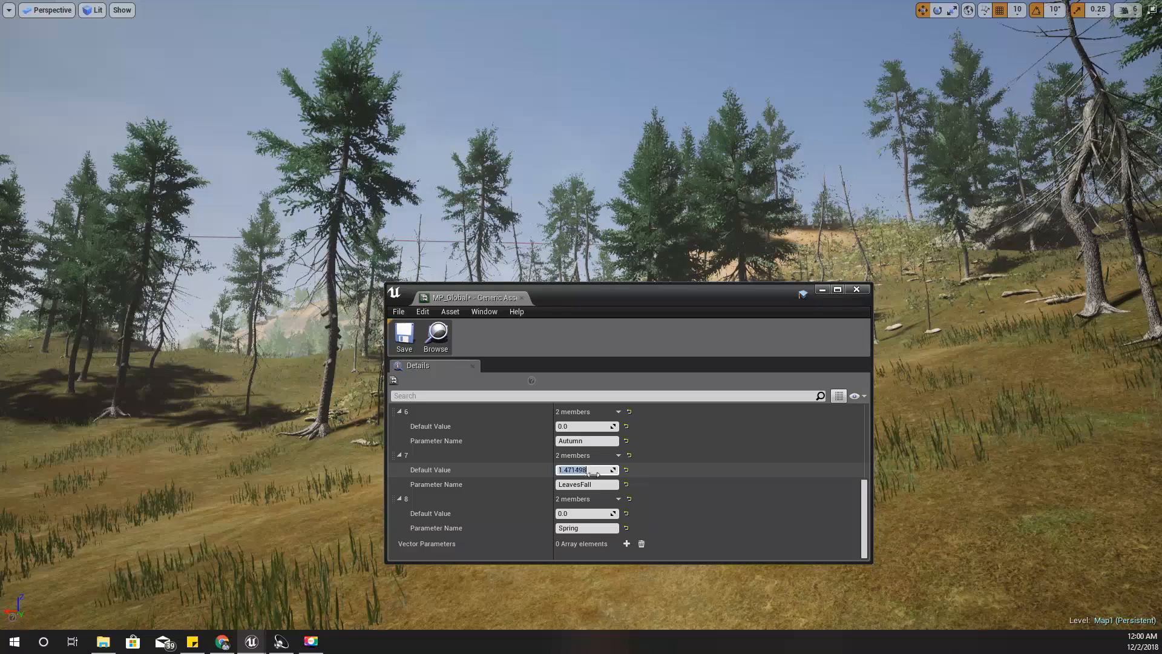
type("0")
key("Return")
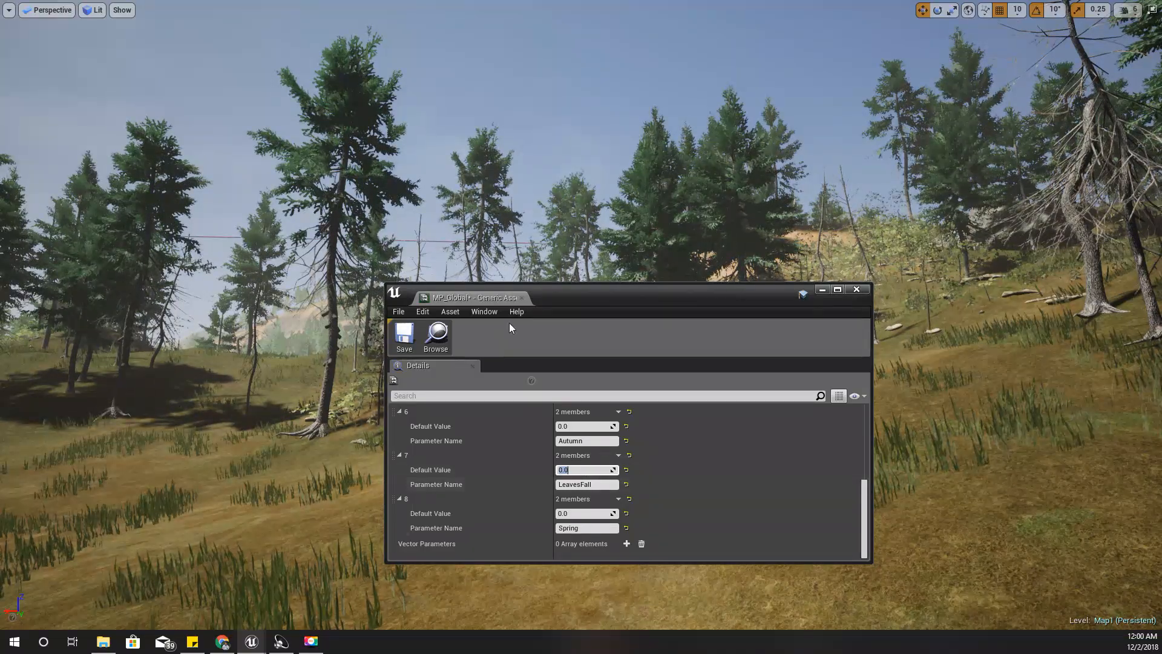
Close the MP_Global window, leave the full-screen Map1 view, and open the MI_Landscape material instance of the hillside's landscape proxy
left_click(522, 297)
right_click_drag(522, 298, 492, 311)
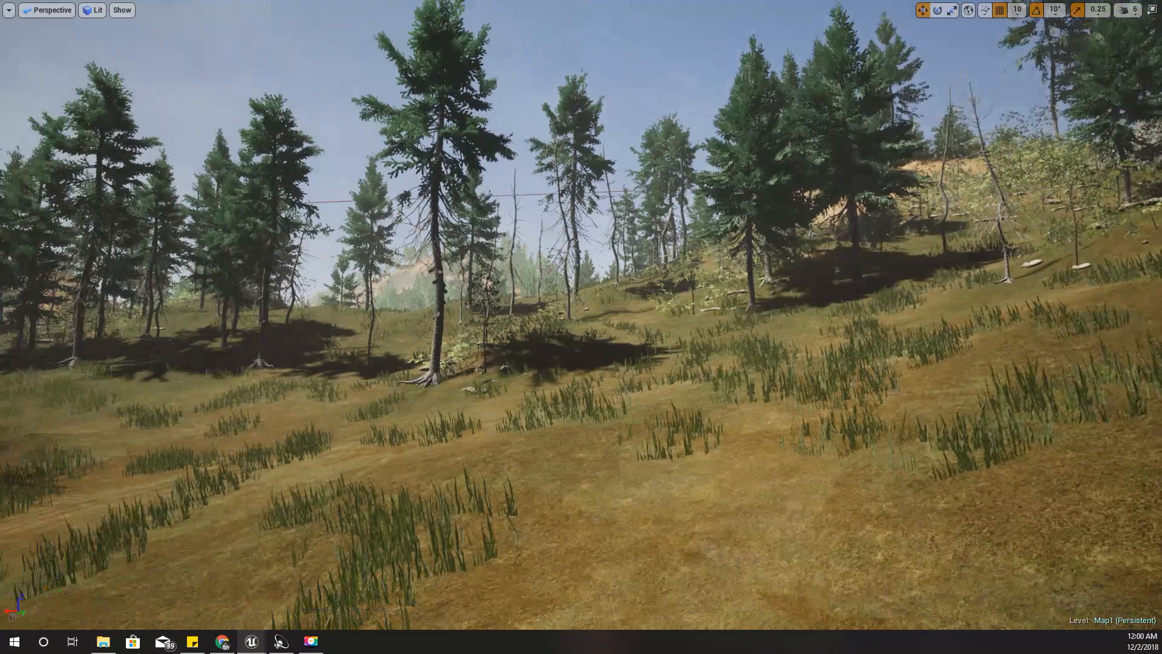
key("F11")
left_click(613, 373)
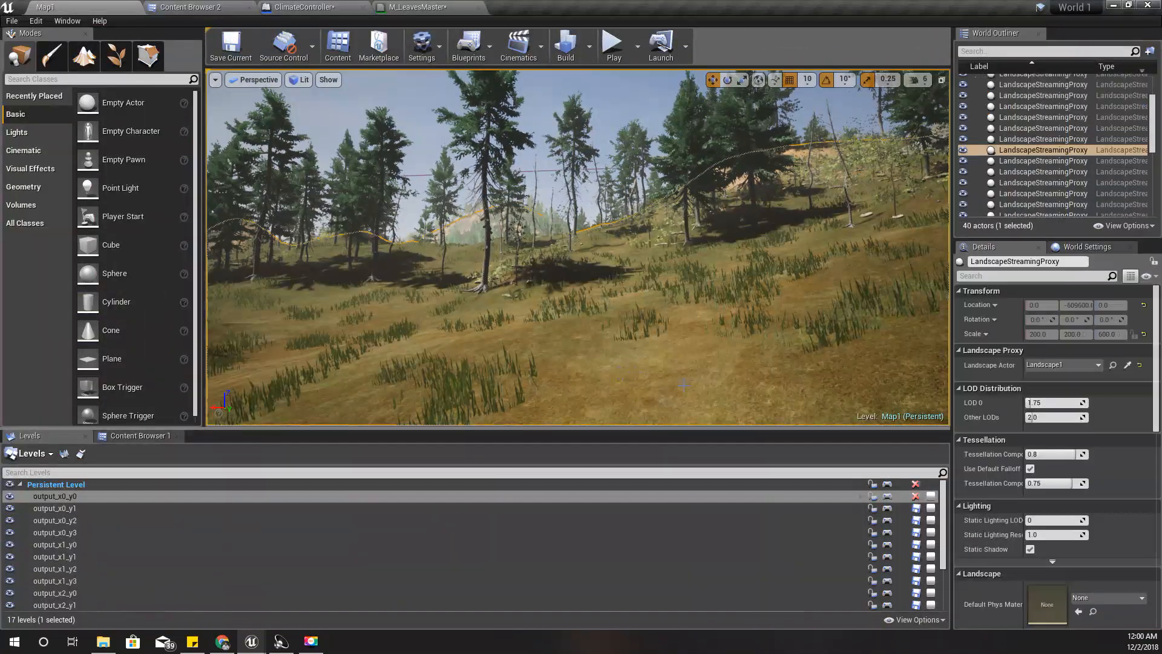
scroll(1084, 580, "down", 11)
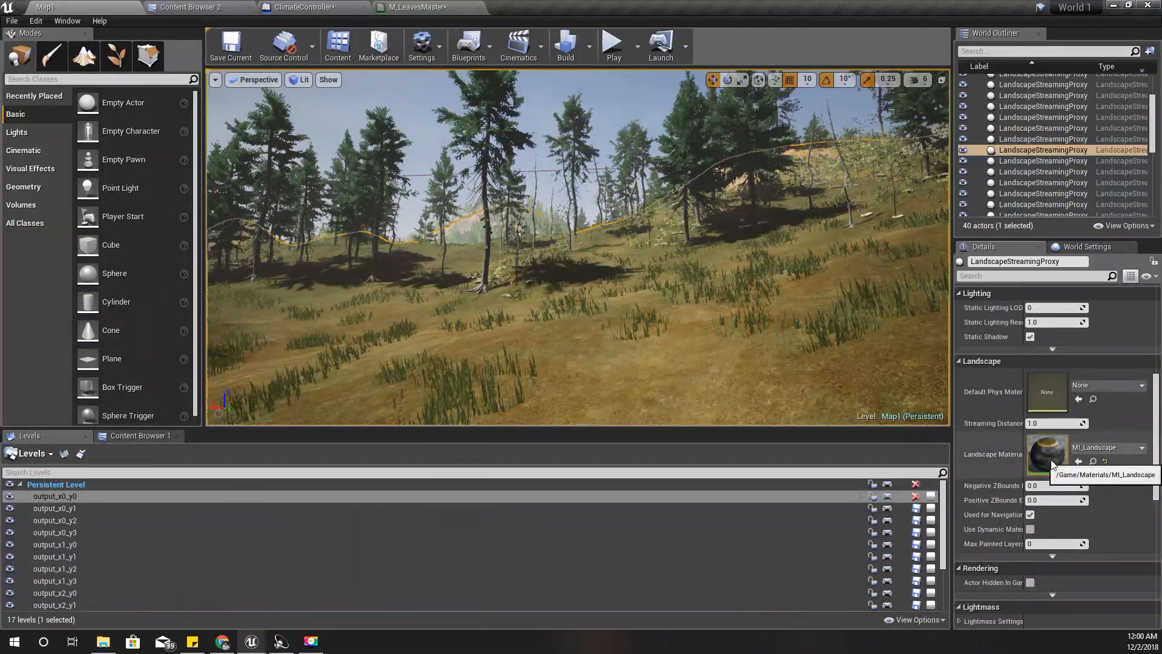
double_click(1050, 463)
Raise the grass density parameter in MI_Landscape and check the grass cover in the Map1 viewport
scroll(597, 318, "down", 10)
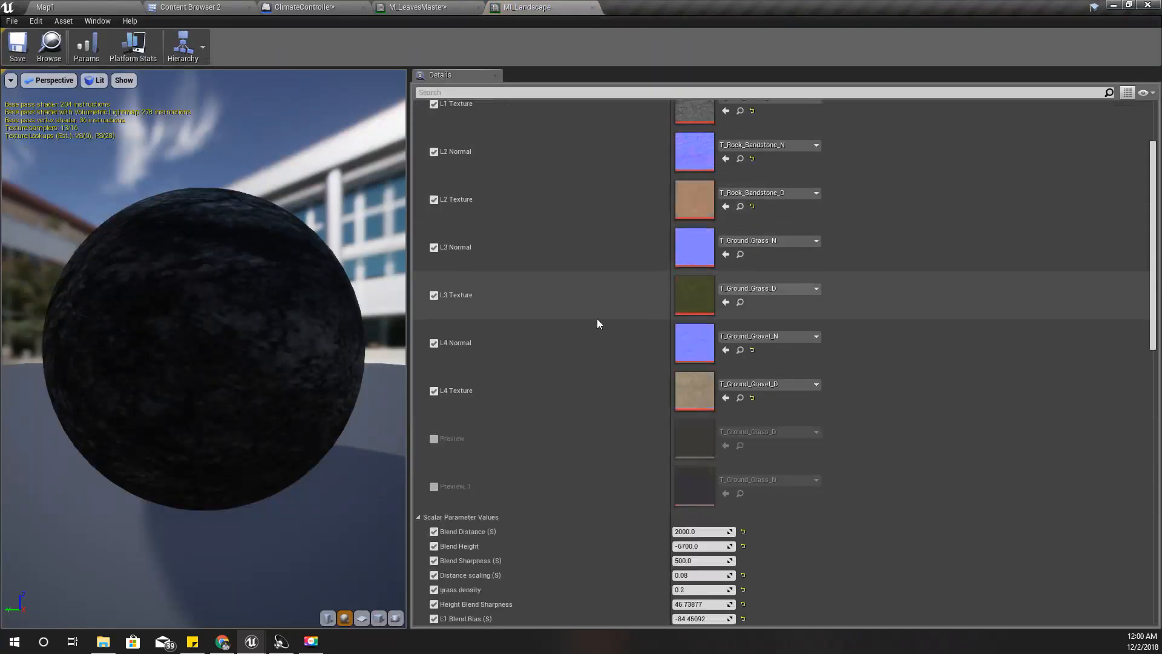
left_click(723, 300)
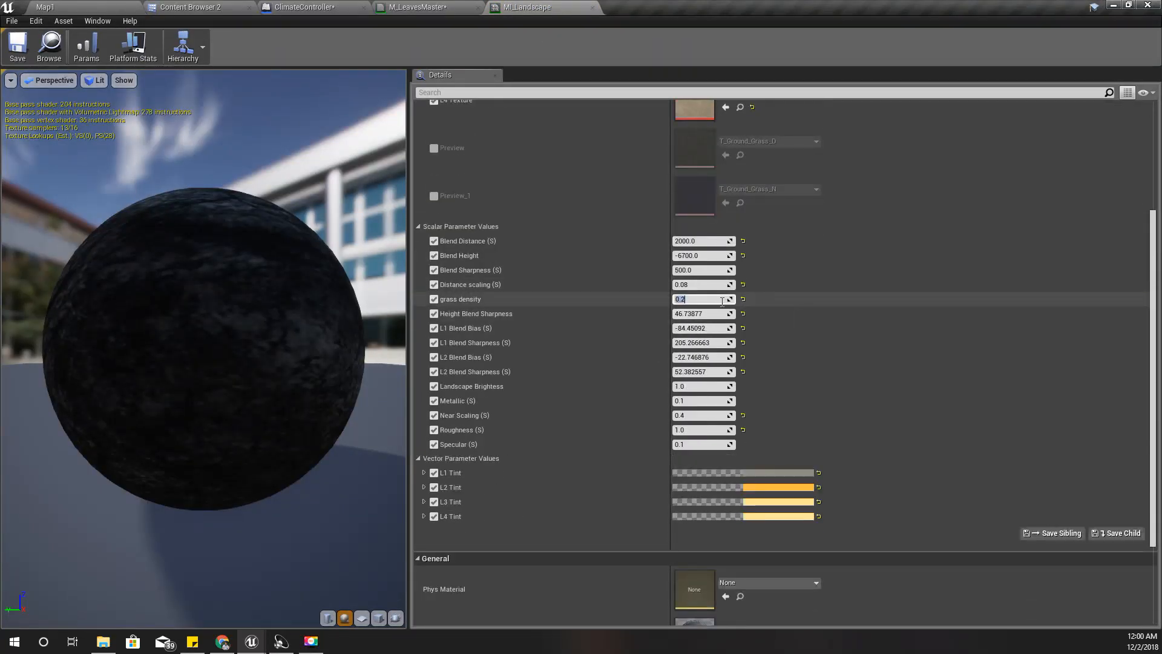
left_click(78, 6)
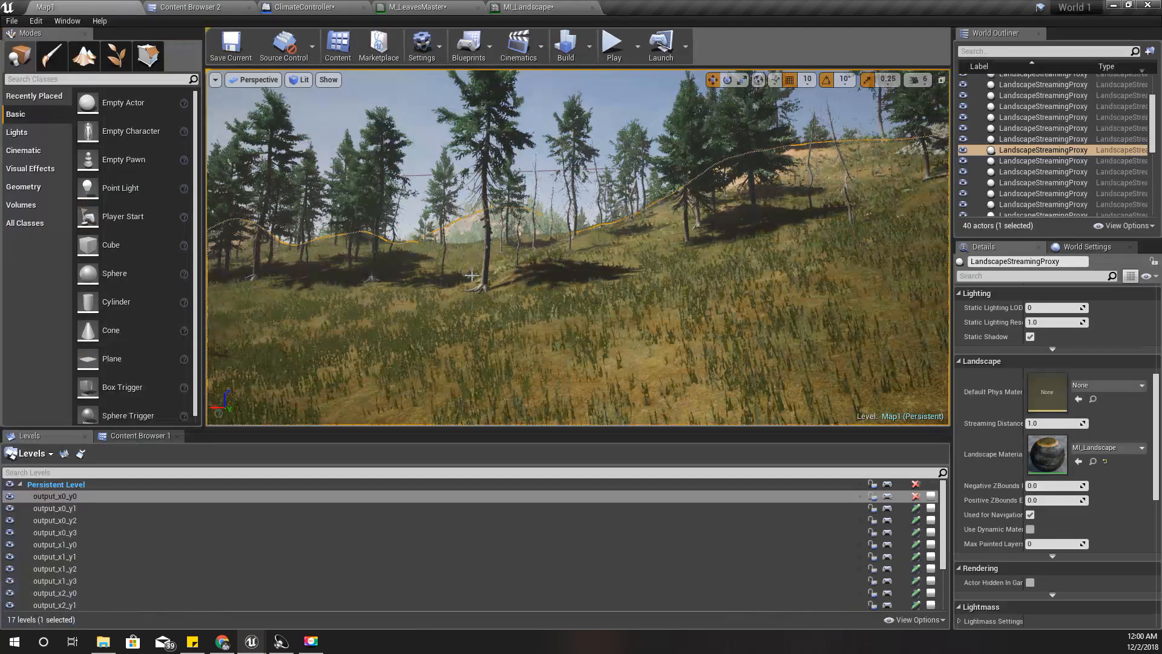
right_click_drag(477, 281, 463, 274)
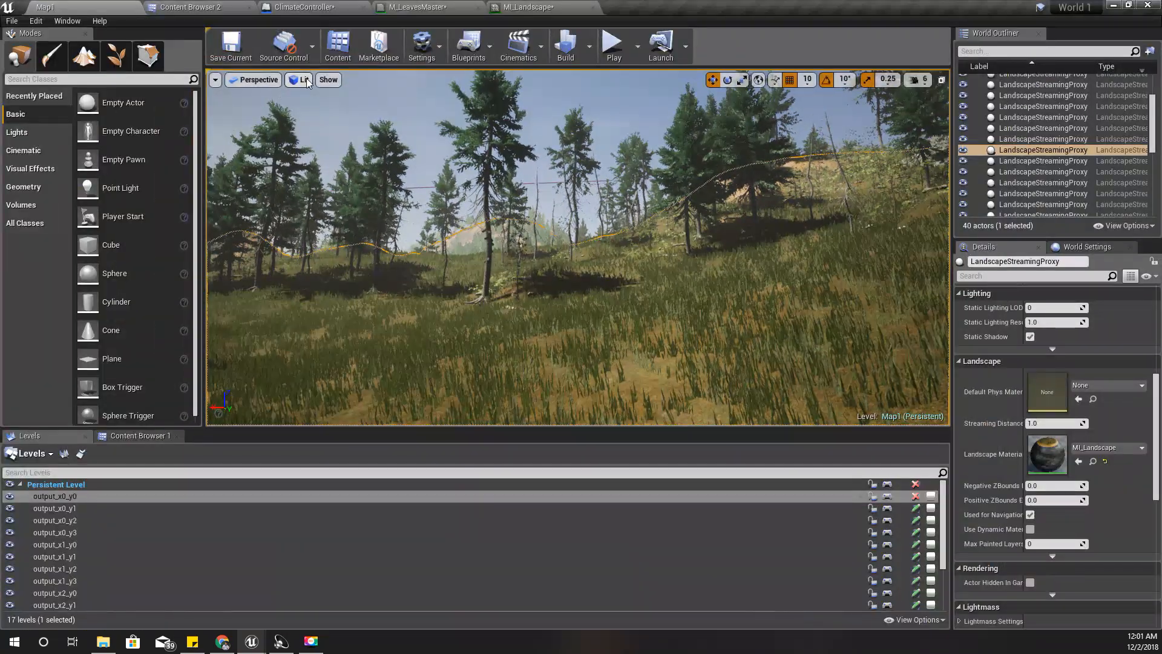
Move the Multiply node that feeds Subsurface Color in M_LeavesMaster closer to the SS power parameter
left_click(425, 12)
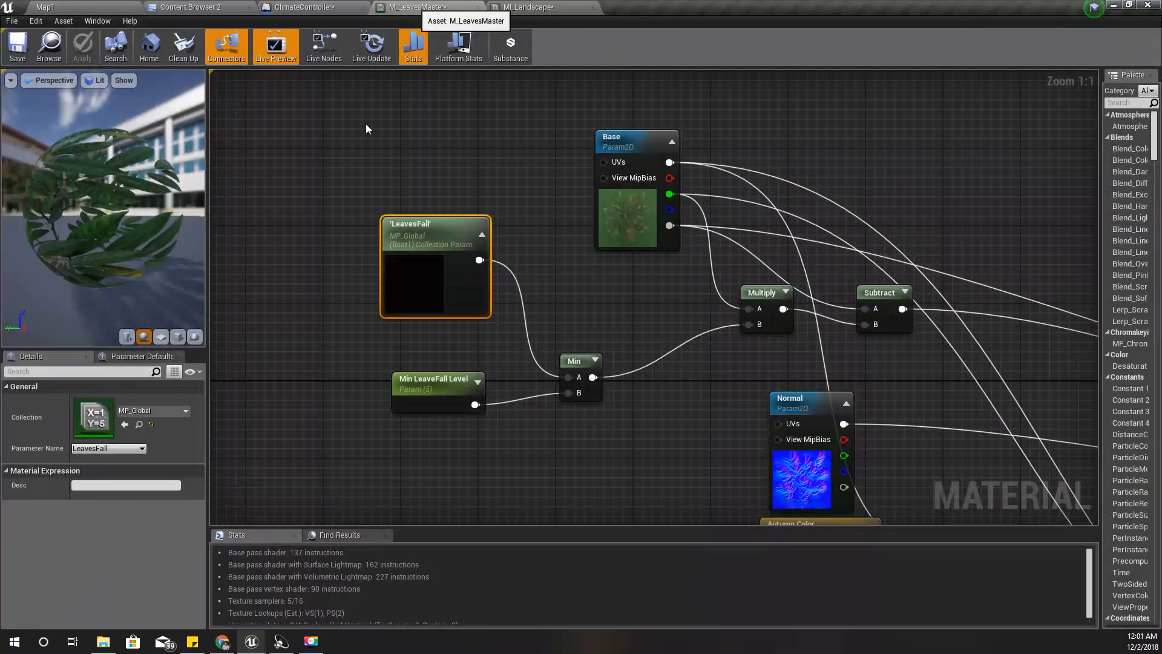
right_click_drag(542, 428, 386, 303)
scroll(386, 304, "down", 3)
right_click_drag(696, 445, 424, 374)
scroll(569, 297, "up", 4)
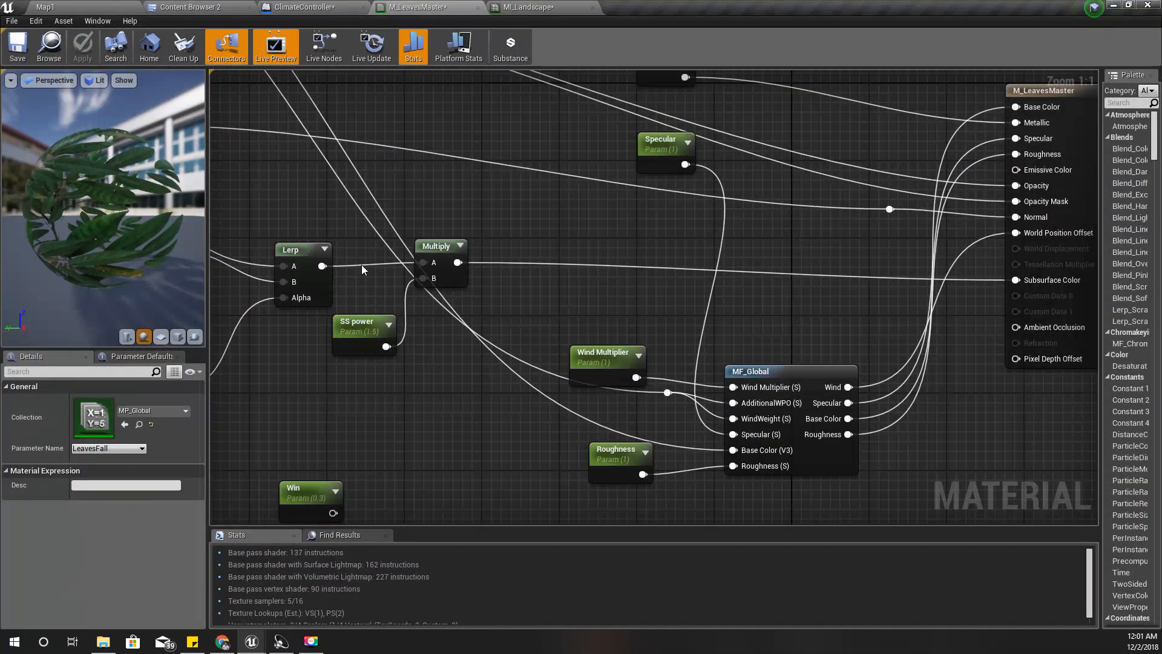
left_click_drag(437, 258, 456, 307)
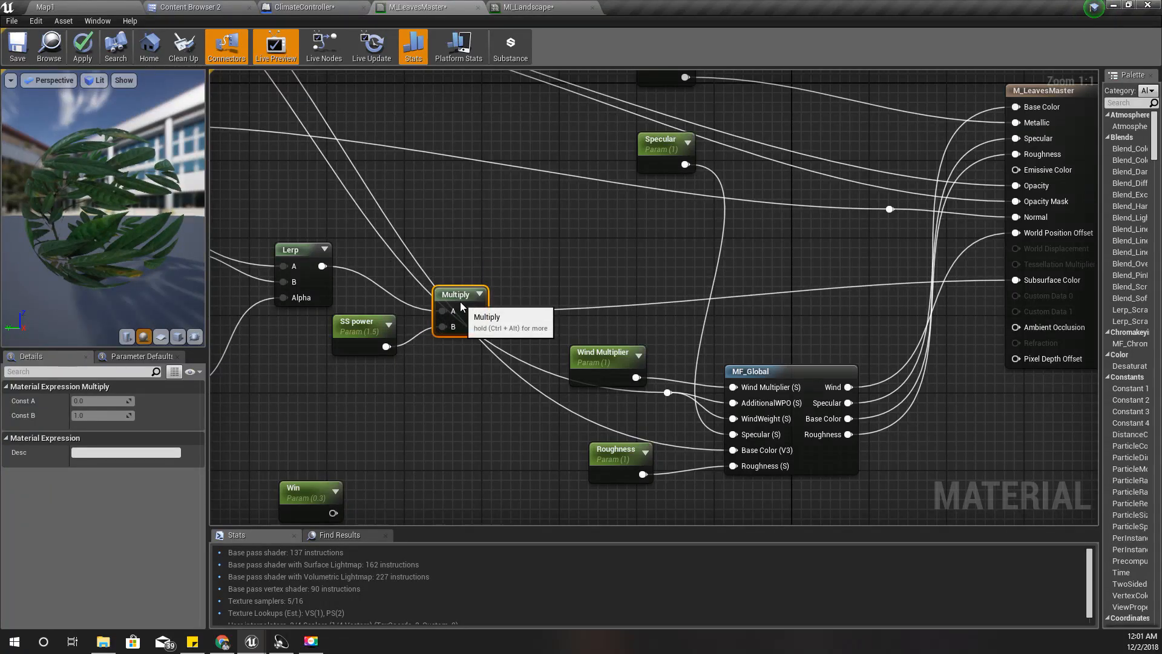
Move the SS power parameter node under the Lerp node, leaving space before the Multiply node
left_click(370, 336)
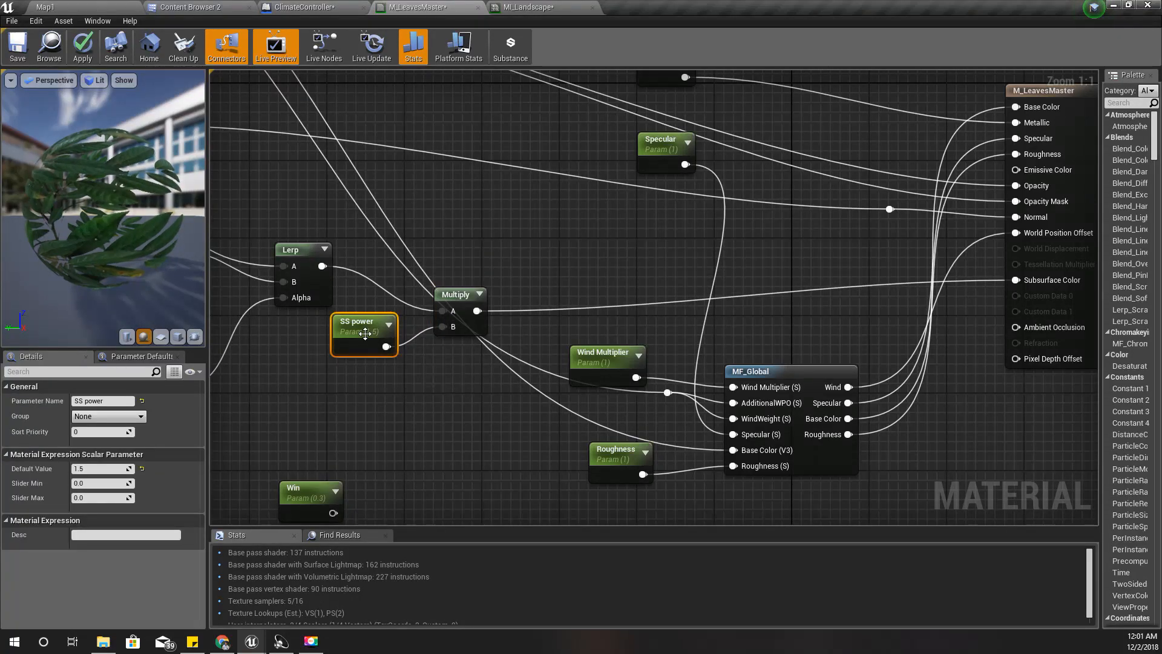
right_click_drag(310, 354, 420, 367)
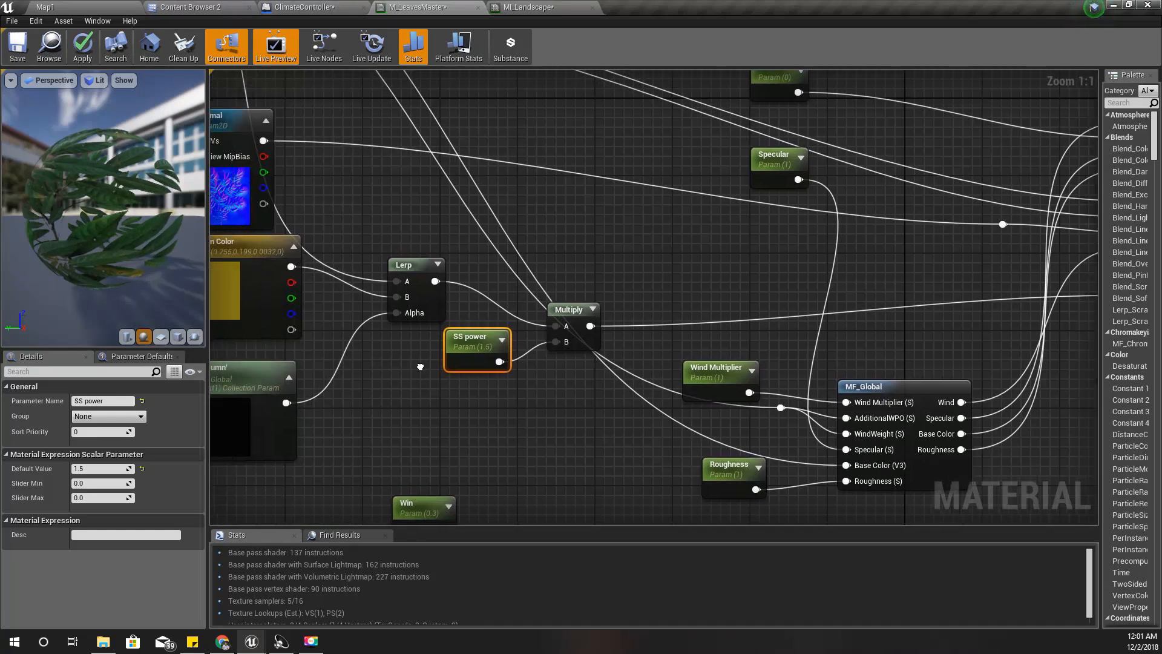
right_click_drag(566, 411, 480, 391)
left_click_drag(379, 330, 344, 342)
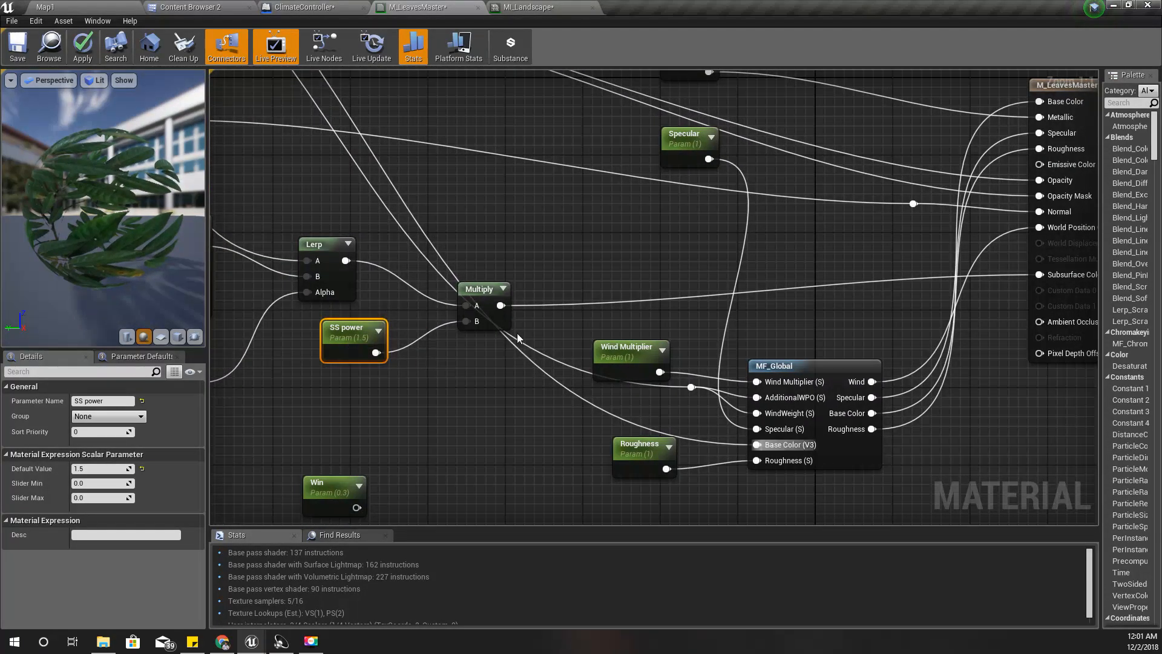
right_click_drag(832, 305, 765, 308)
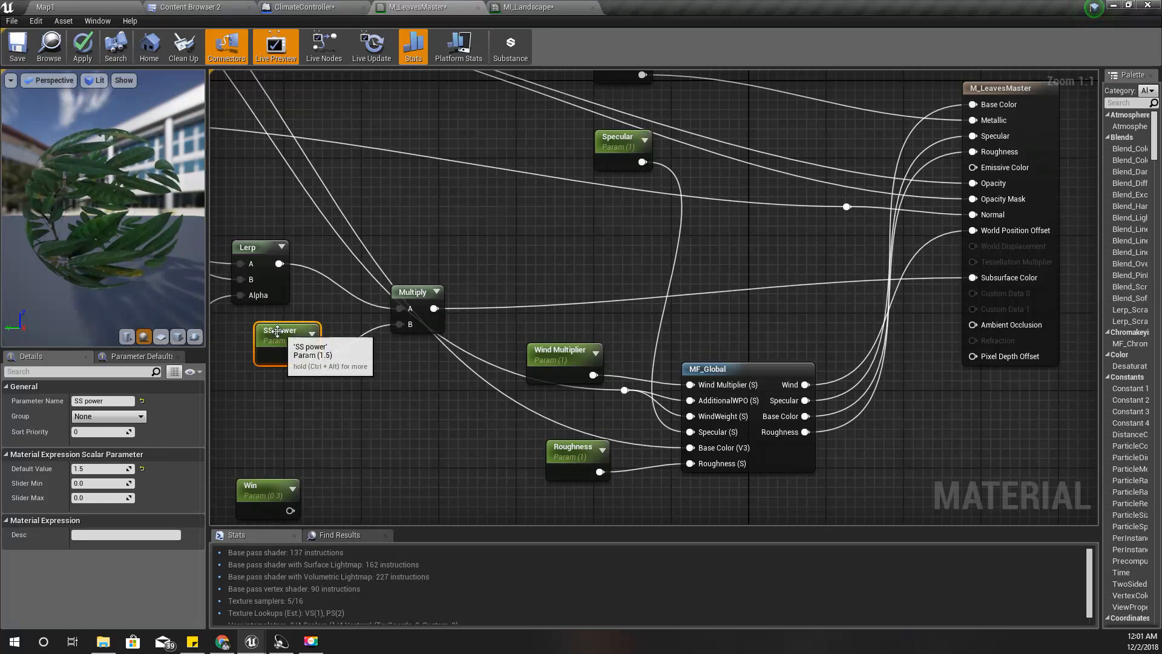
left_click_drag(267, 343, 257, 343)
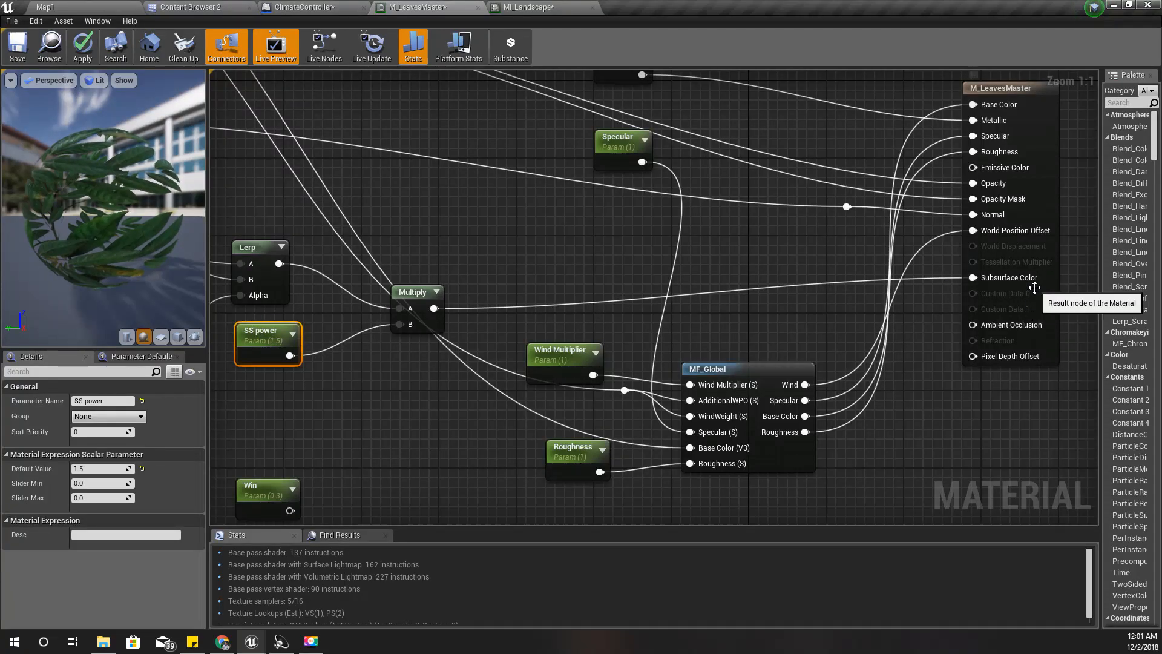
Insert an Add node between SS power and the B input of the Multiply node
right_click_drag(353, 453, 496, 365)
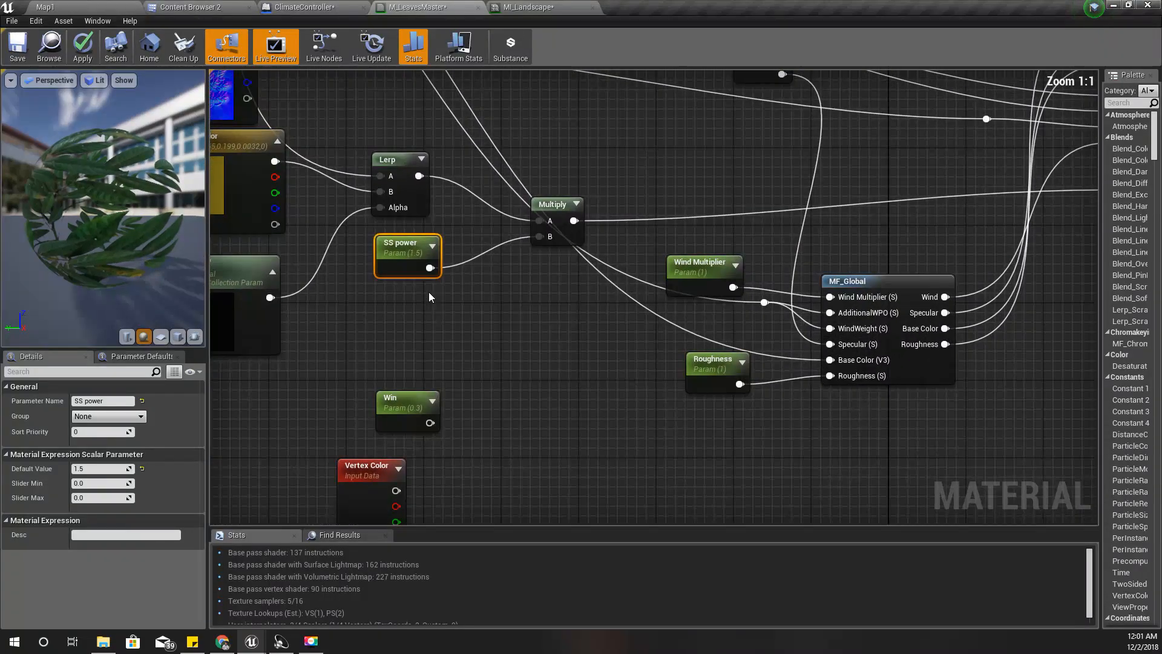
left_click_drag(428, 268, 455, 297)
type("add")
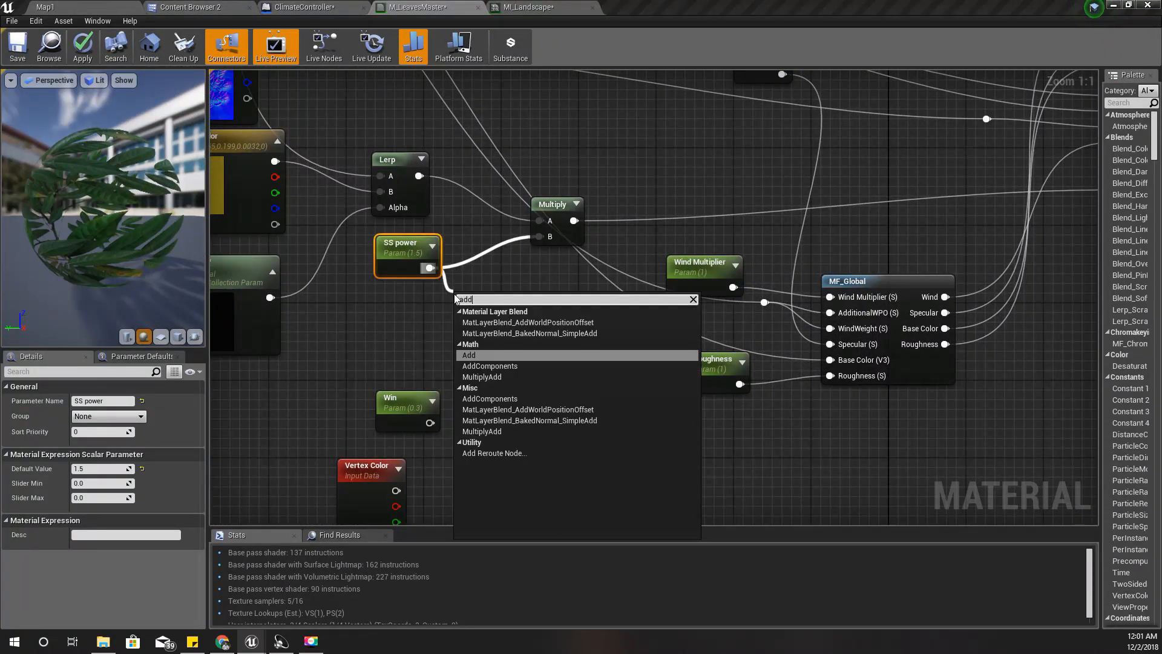
key("Return")
left_click_drag(502, 317, 538, 236)
Duplicate the Autumn collection parameter node and place the copy below SS power, near the Add node
right_click_drag(350, 373, 447, 332)
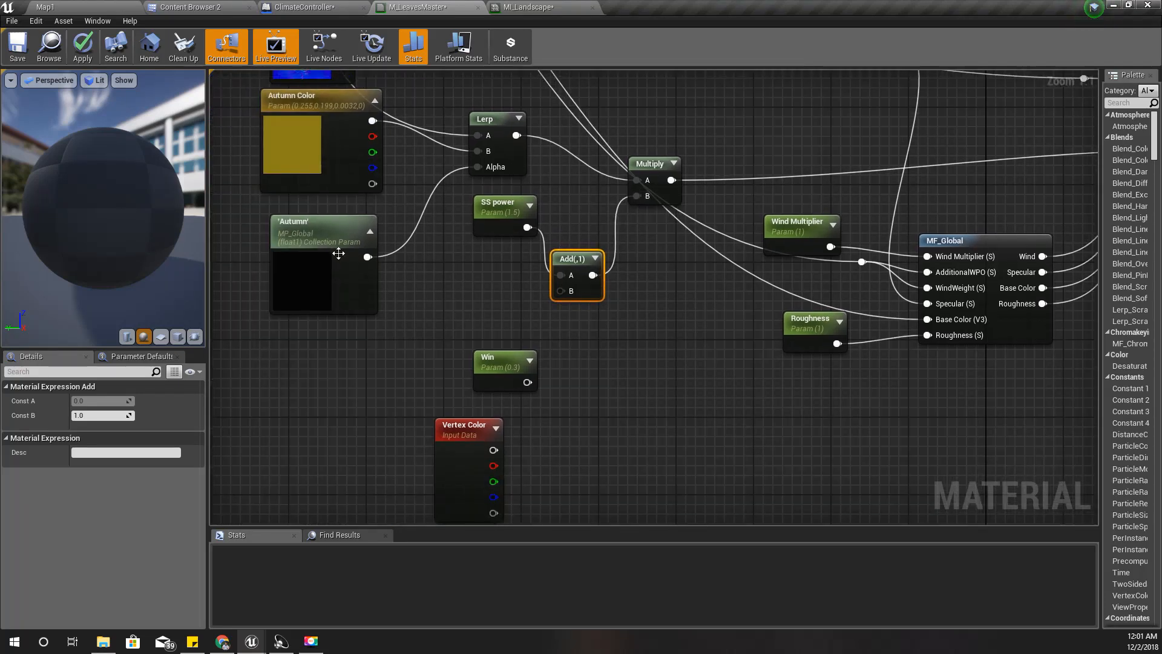
left_click(337, 238)
key("ctrl+c")
key("ctrl+v")
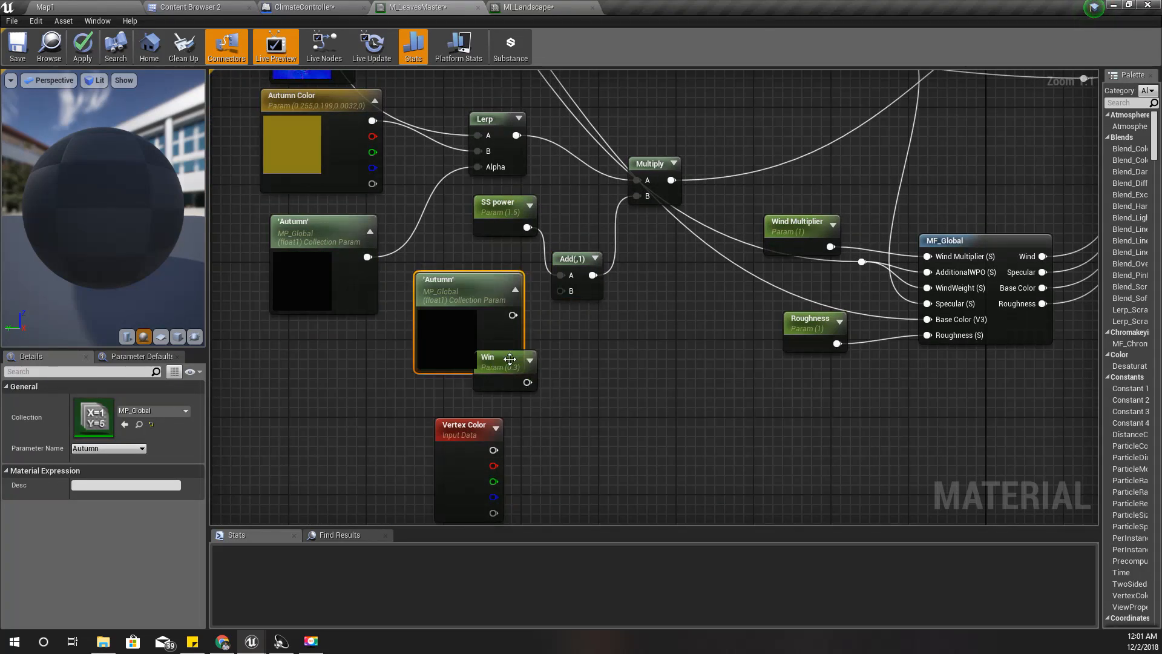
left_click_drag(511, 348, 493, 323)
Delete the unused Win and Vertex Color nodes, and connect the copied parameter, switched to Spring, to the Add node's B input
left_click(565, 439)
left_click_drag(568, 445, 448, 375)
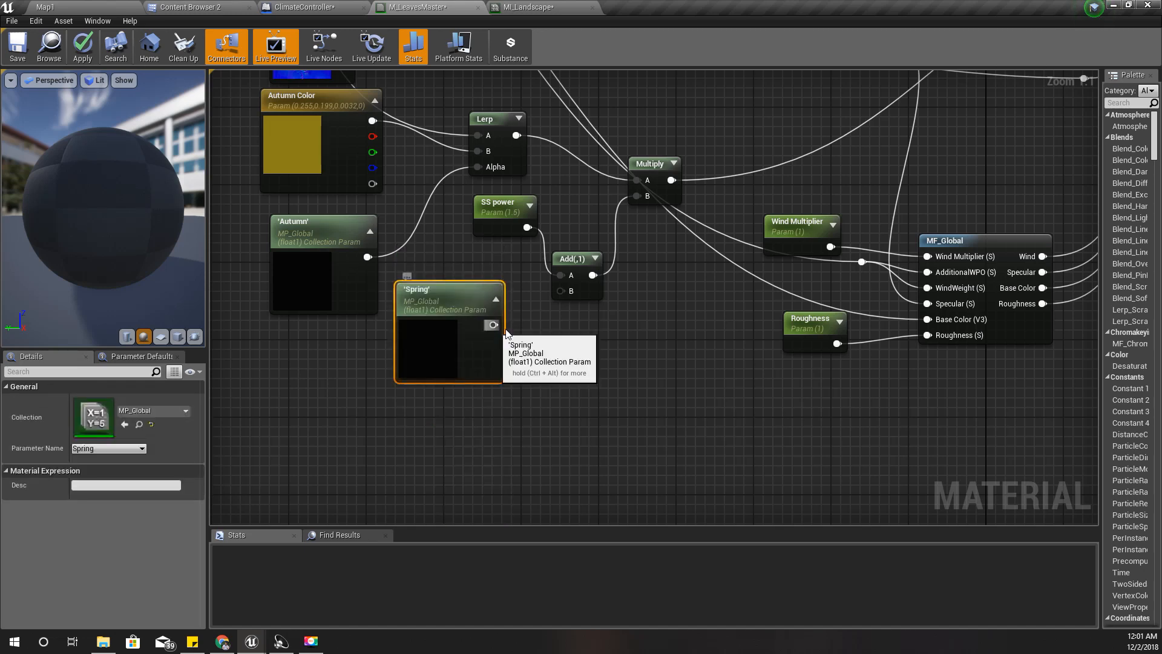
left_click(576, 294)
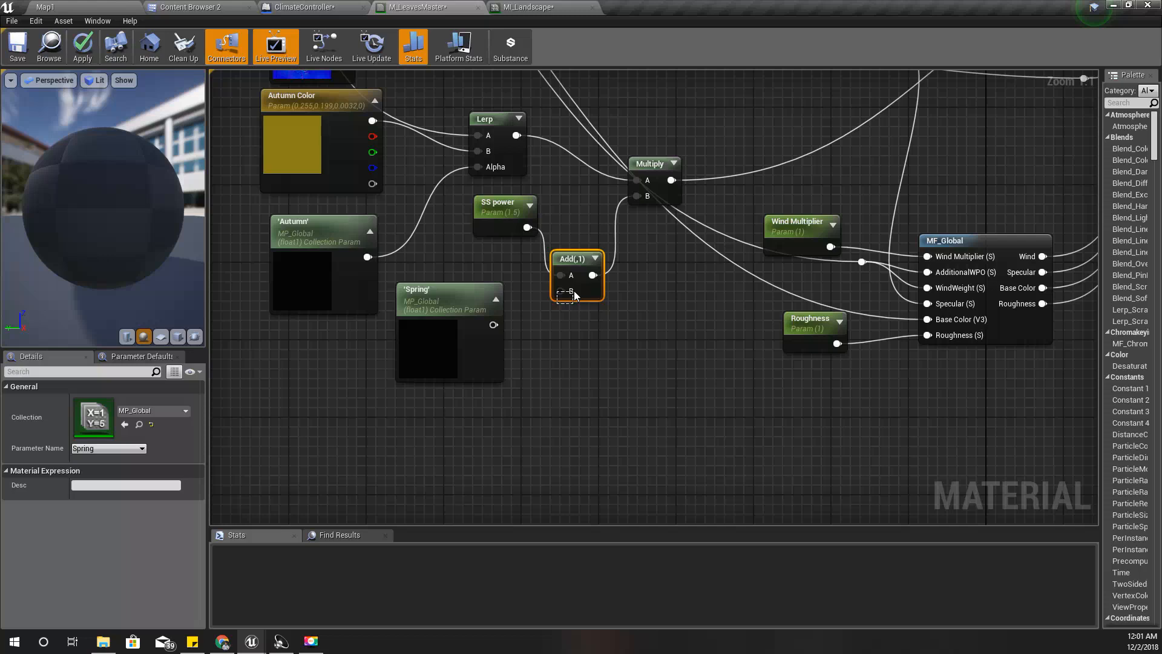
left_click_drag(572, 293, 494, 324)
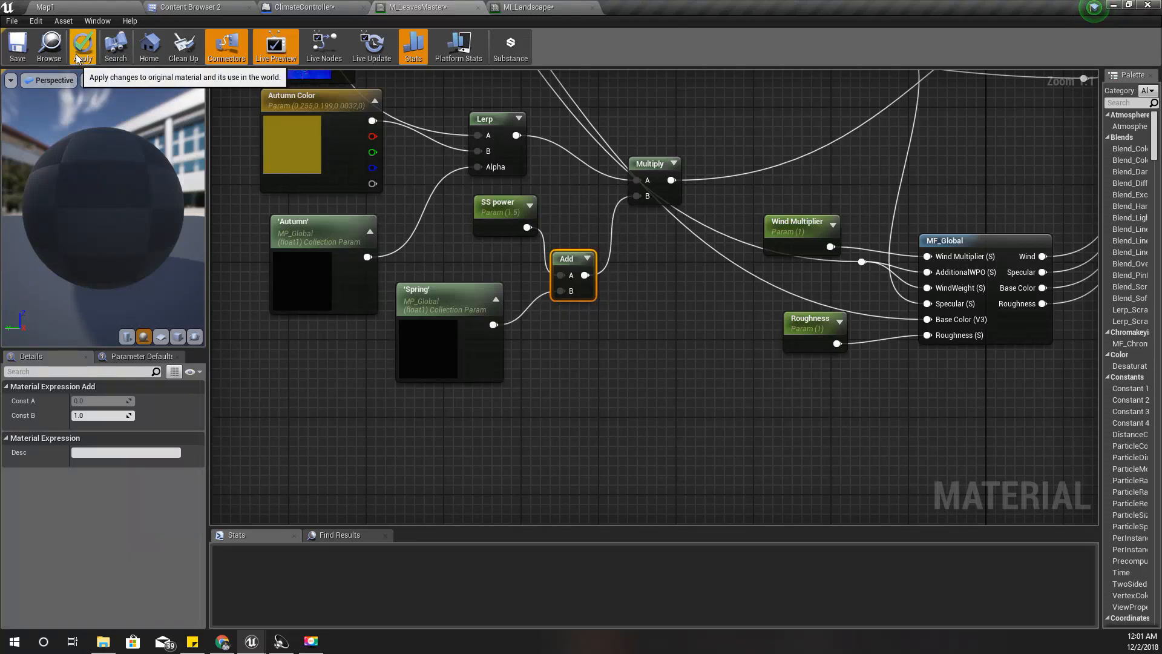
Switch to Chrome to examine the four-seasons tree picture as a spring reference, and return to M_LeavesMaster in the Unreal Editor
left_click(222, 641)
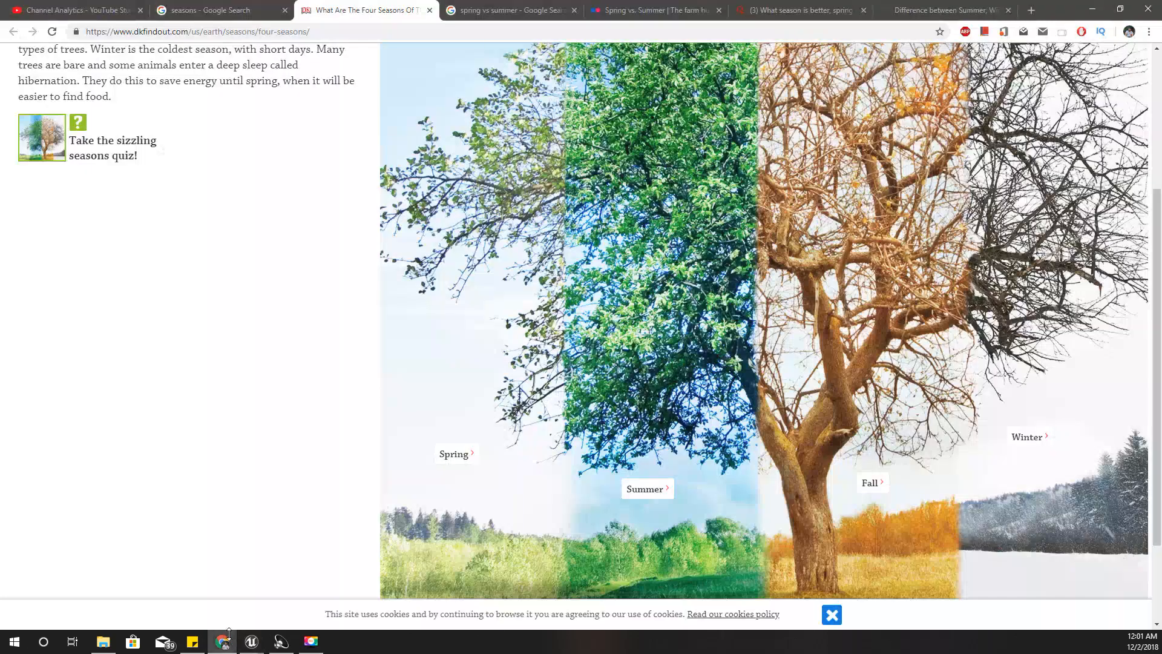
scroll(517, 278, "up", 2)
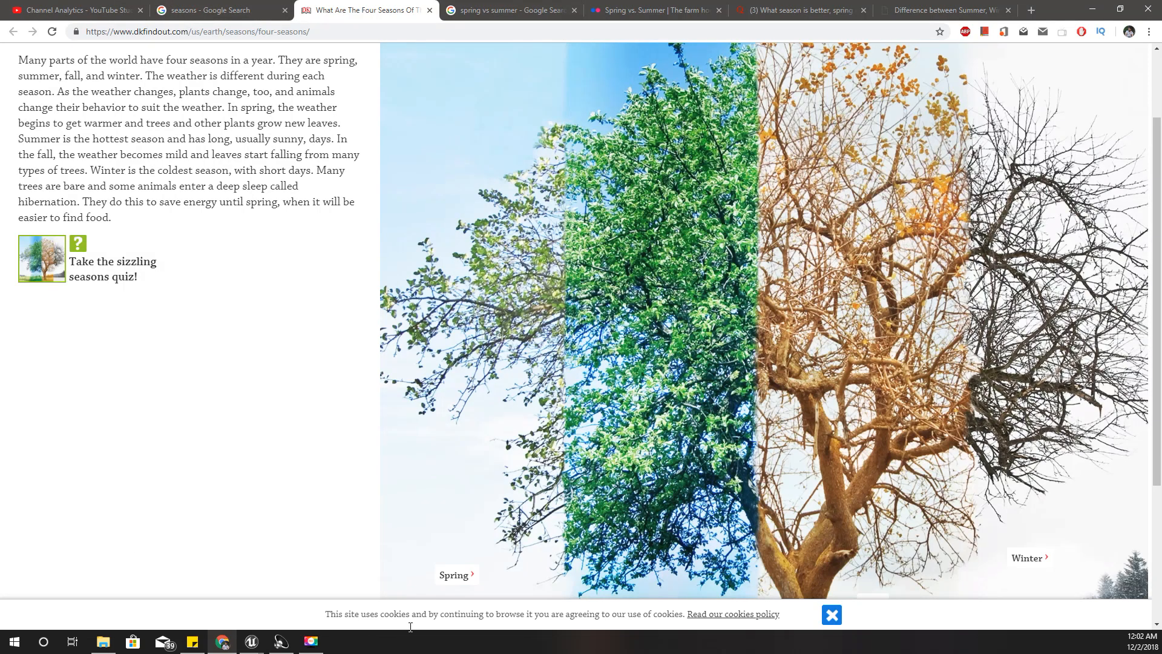
mouse_move(252, 641)
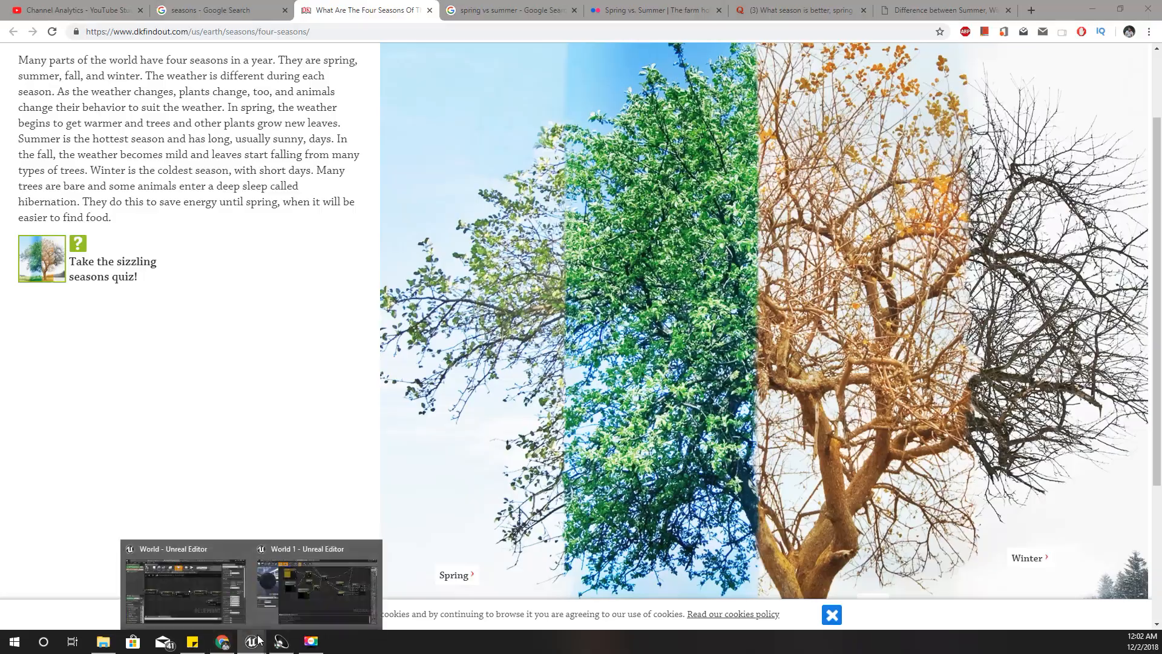
left_click(319, 581)
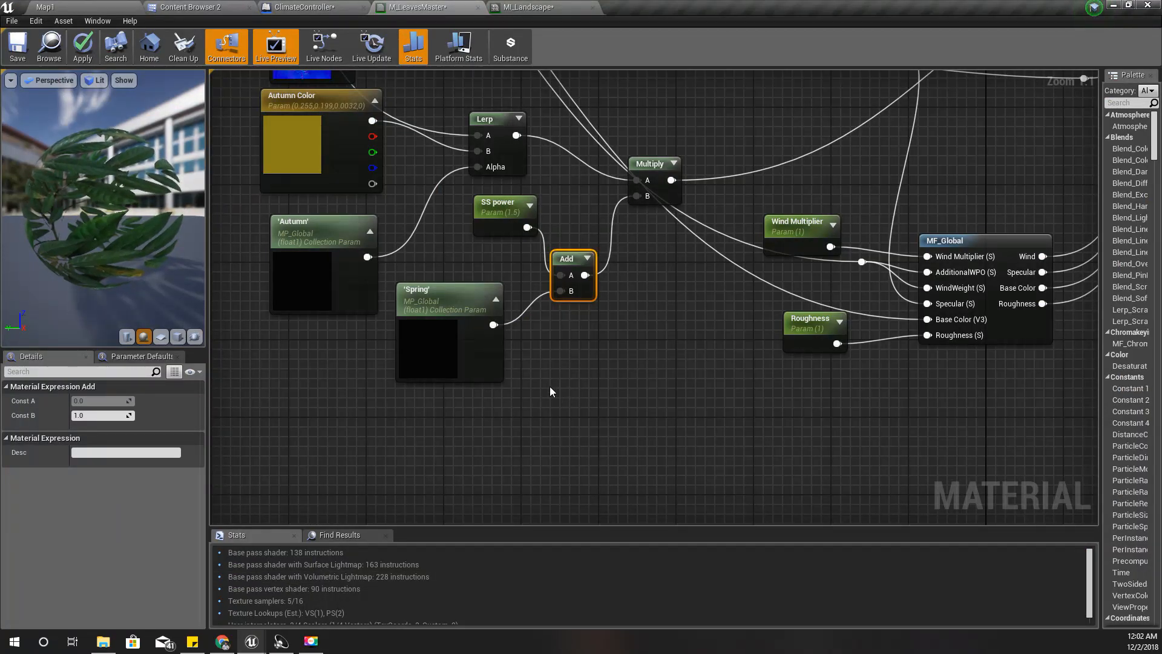
Place the SS power node directly above the Spring node and apply the M_LeavesMaster changes
right_click_drag(581, 364, 543, 485)
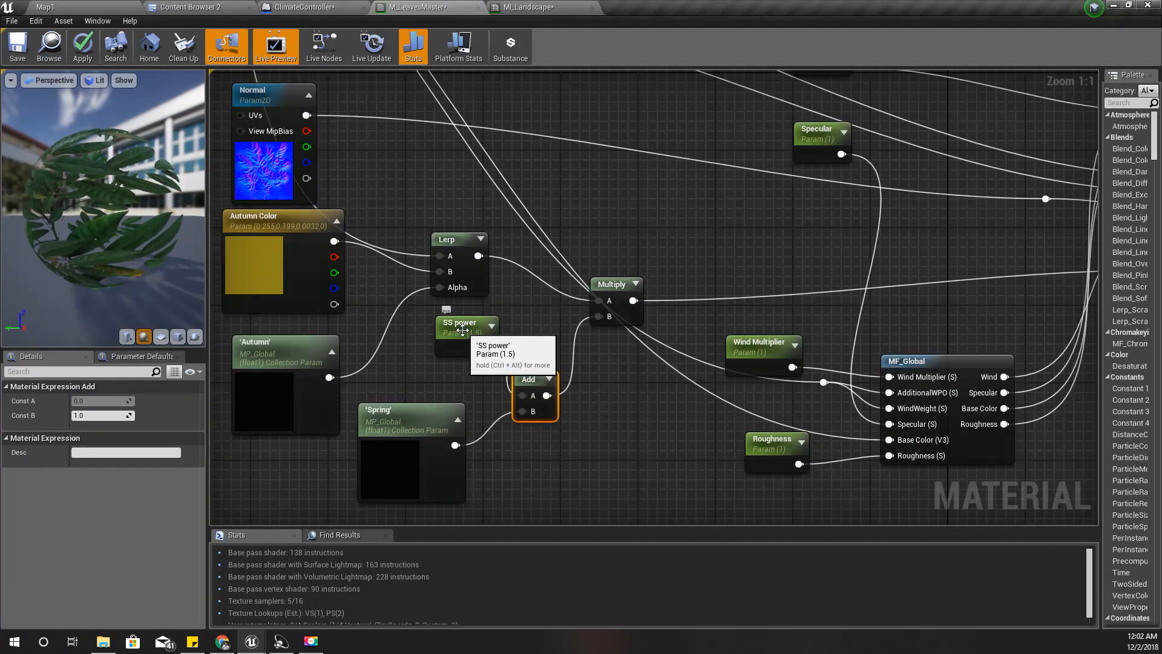
left_click(436, 361)
left_click_drag(436, 361, 425, 361)
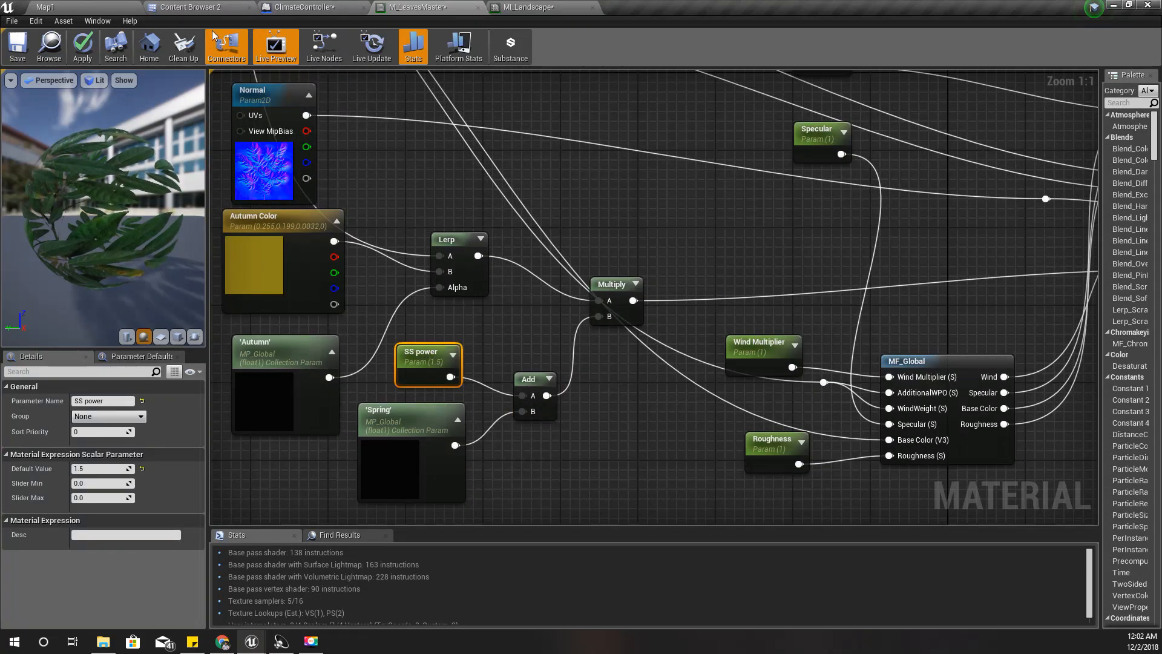
left_click(82, 58)
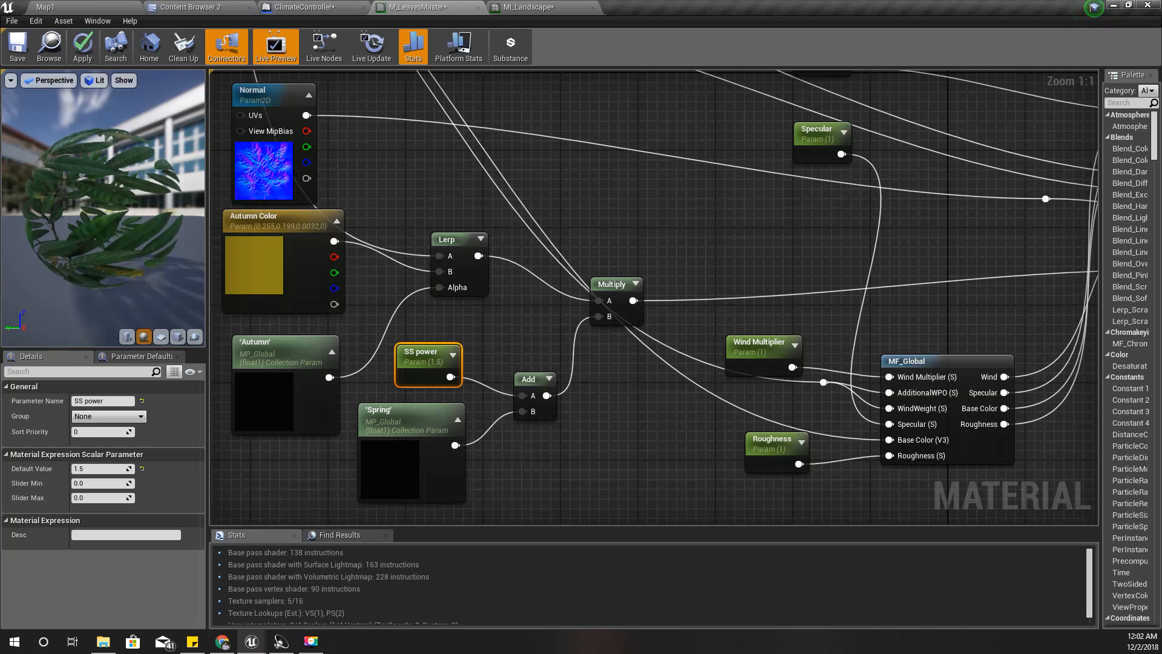
left_click(82, 55)
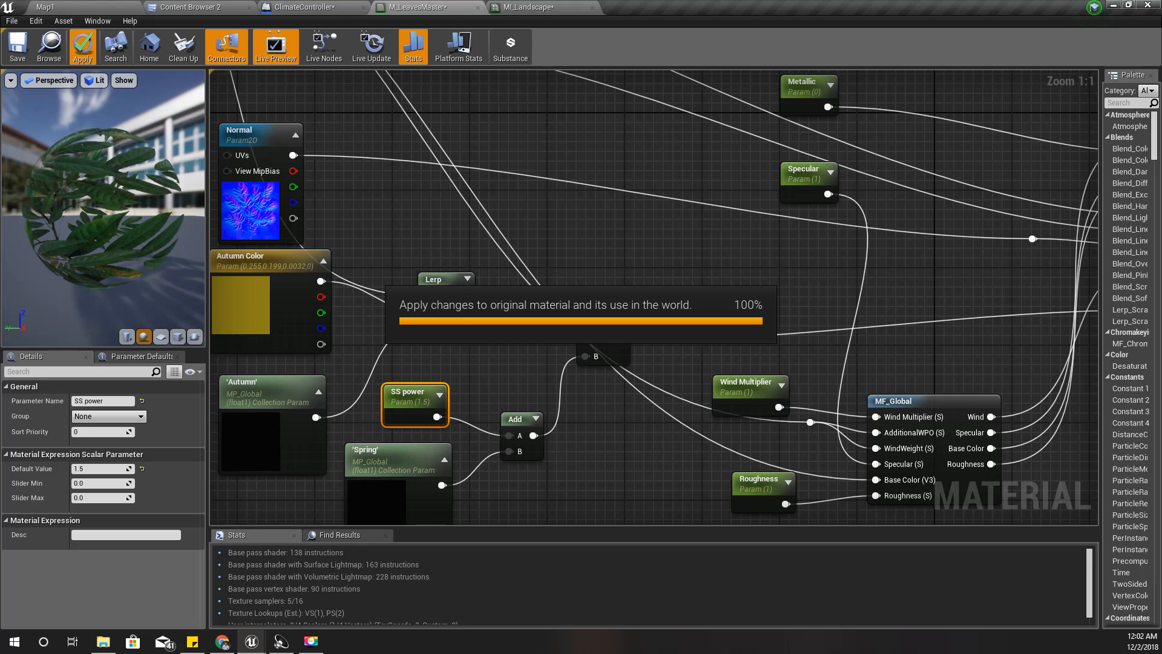
Reopen MP_Global from the Materials folder and float it over the Map1 viewport with the Spring parameter in view
left_click(42, 7)
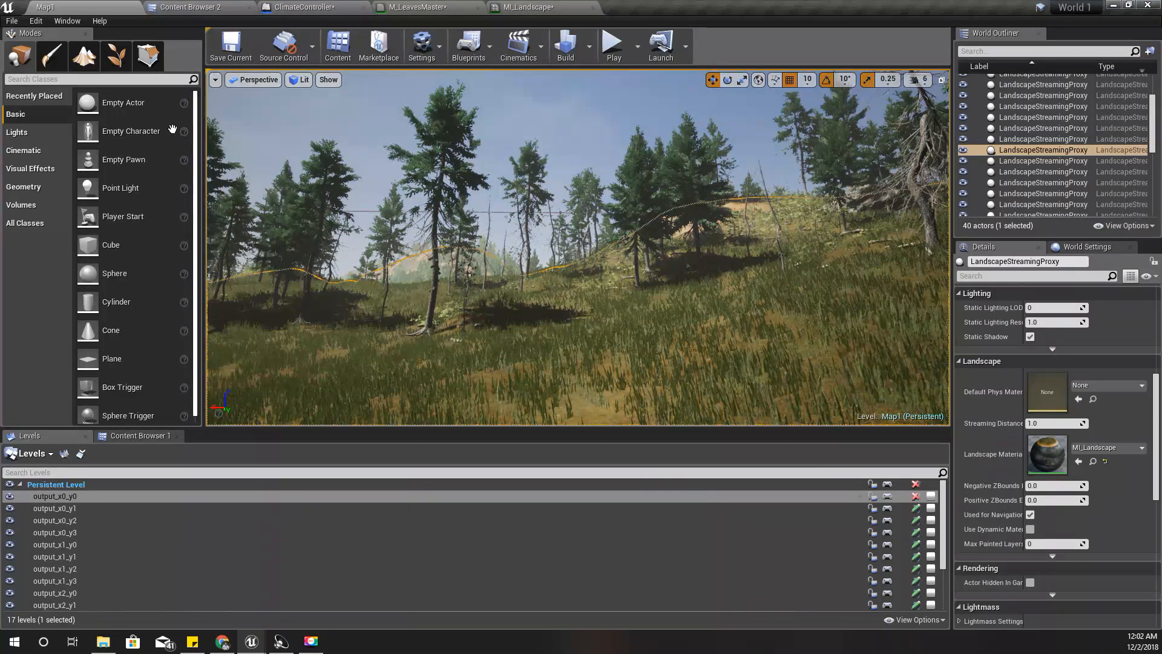
left_click(185, 7)
double_click(998, 103)
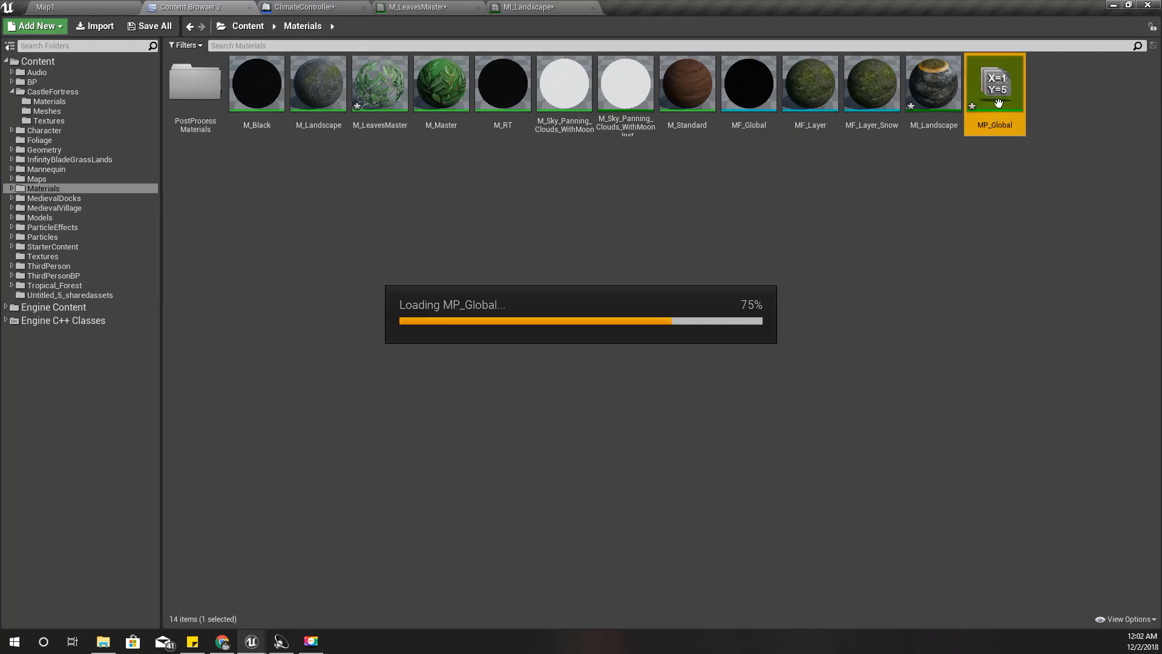
left_click_drag(666, 6, 397, 336)
scroll(541, 552, "down", 5)
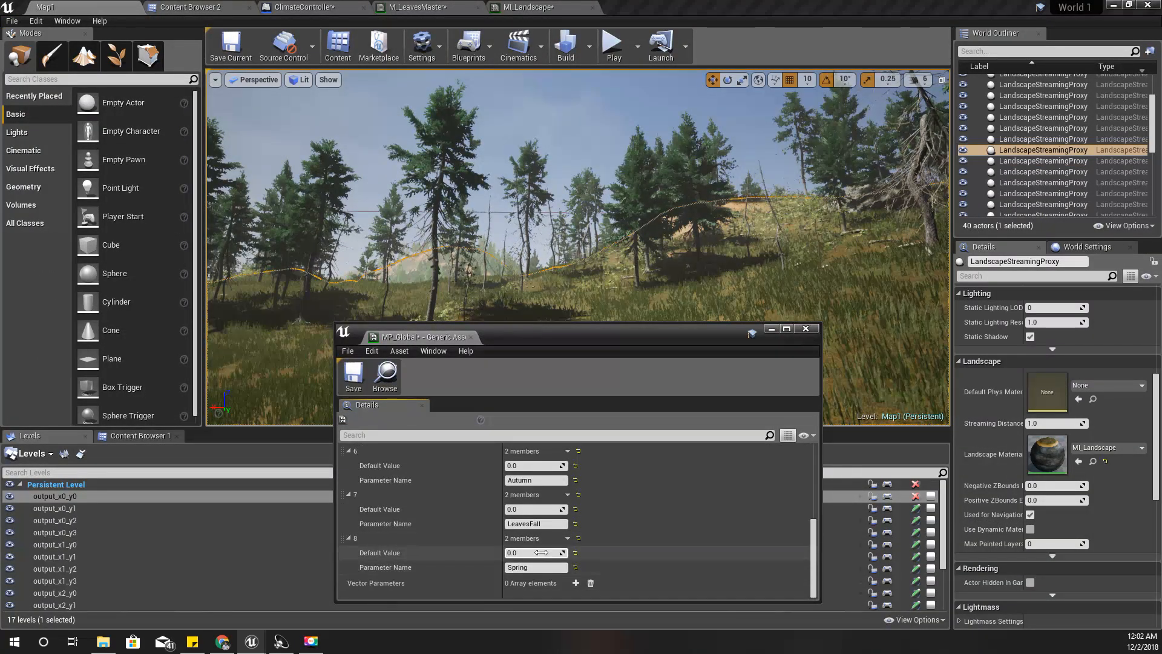
Test the spring effect by raising Spring's default value to about 1.63 against the forest view, and reset it to 0
left_click_drag(541, 552, 636, 552)
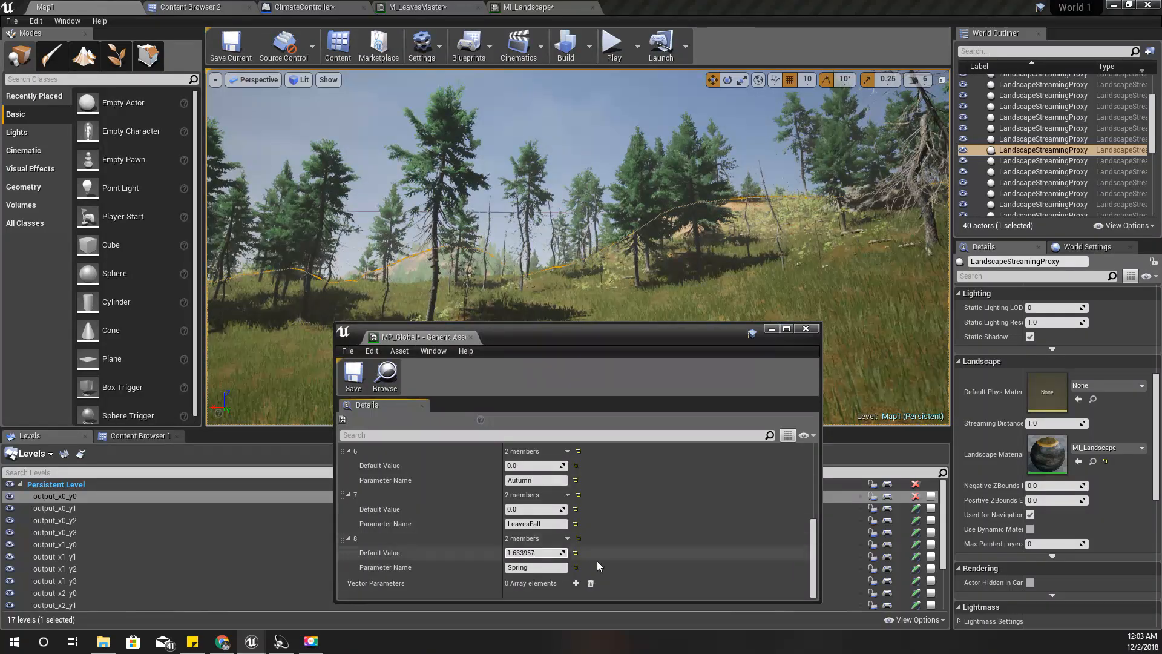
left_click(543, 555)
type("0")
key("Return")
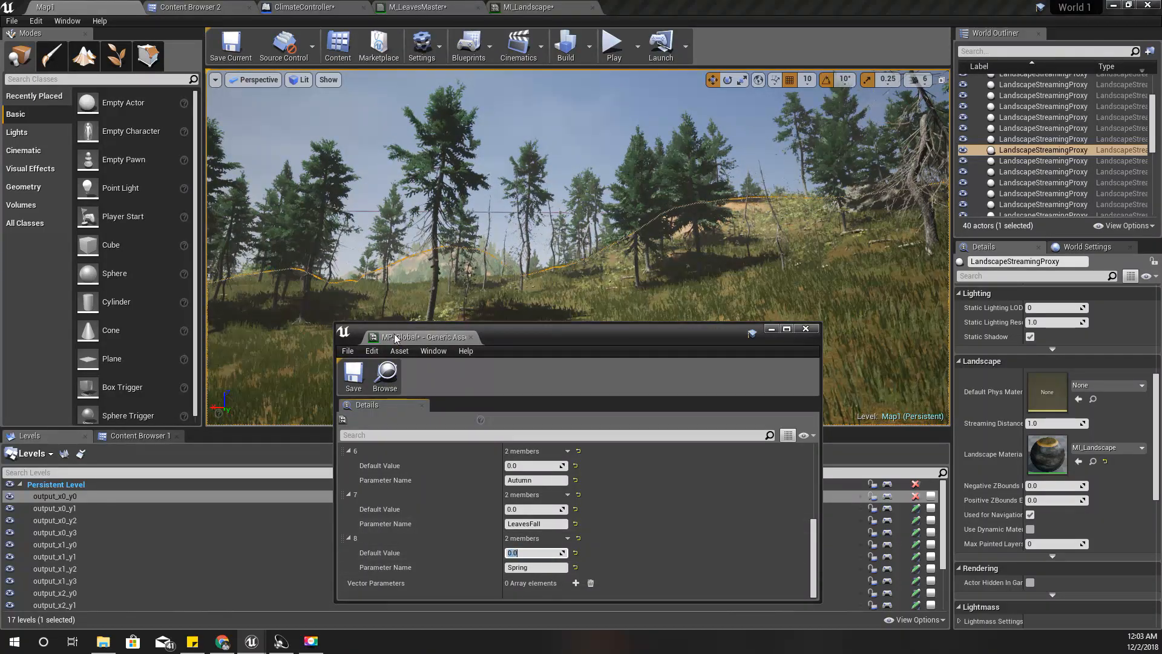
Dock the floating MP_Global window among the main editor tabs and bring up the ClimateController event graph
left_click_drag(397, 339, 685, 8)
left_click(309, 8)
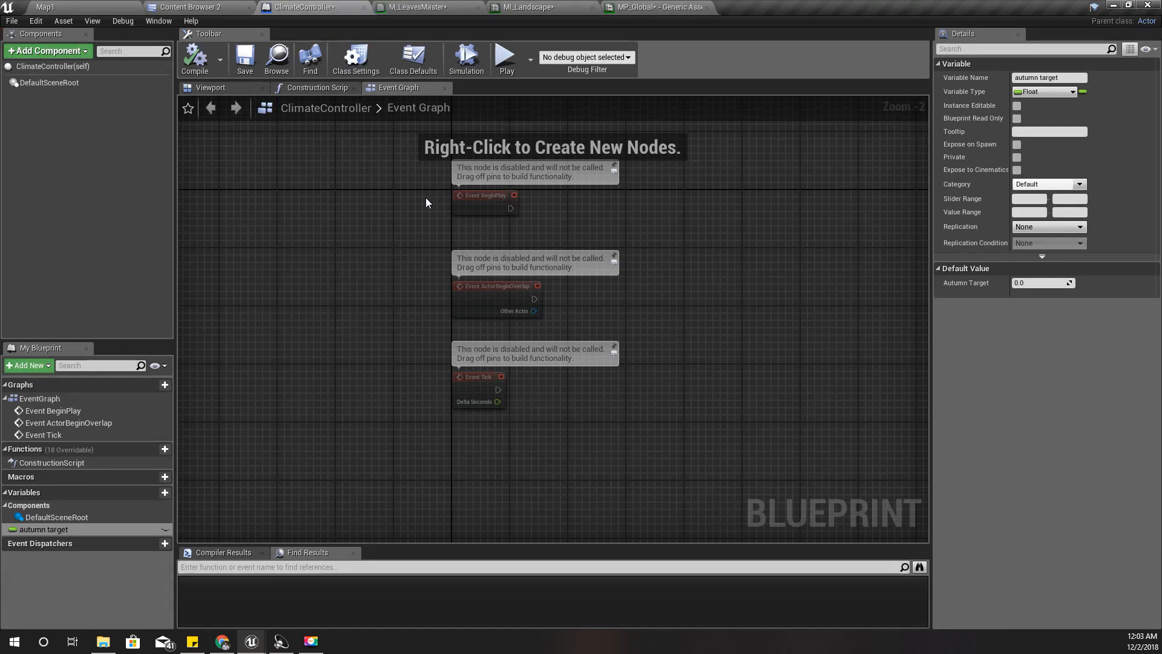
scroll(324, 285, "up", 2)
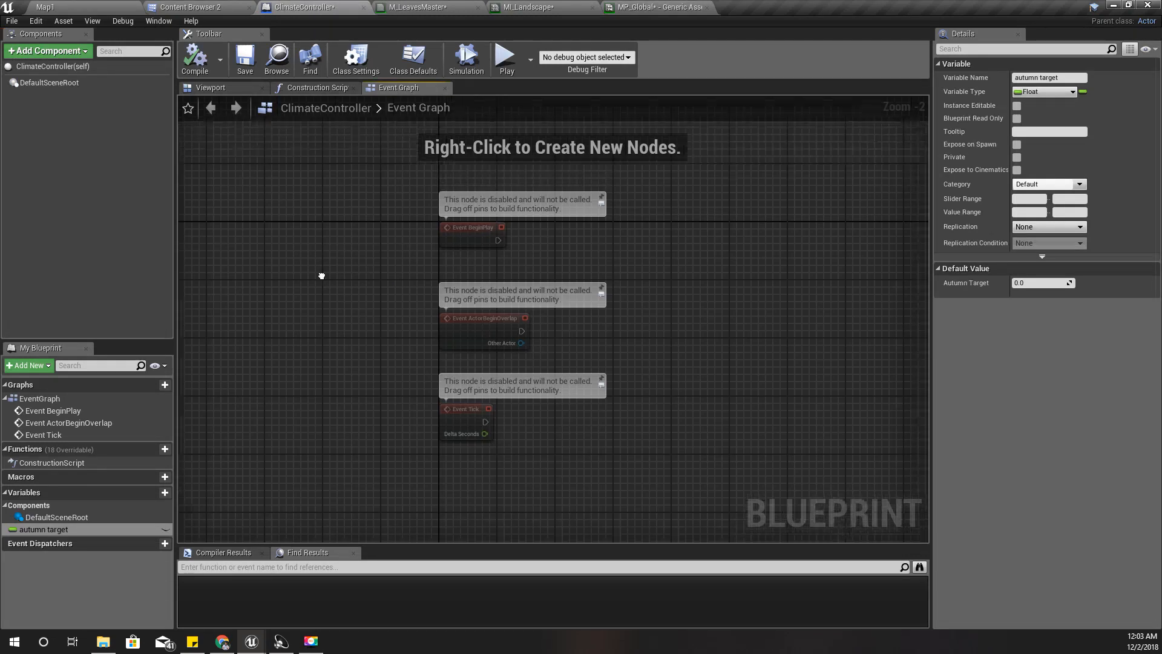
right_click_drag(362, 341, 293, 299)
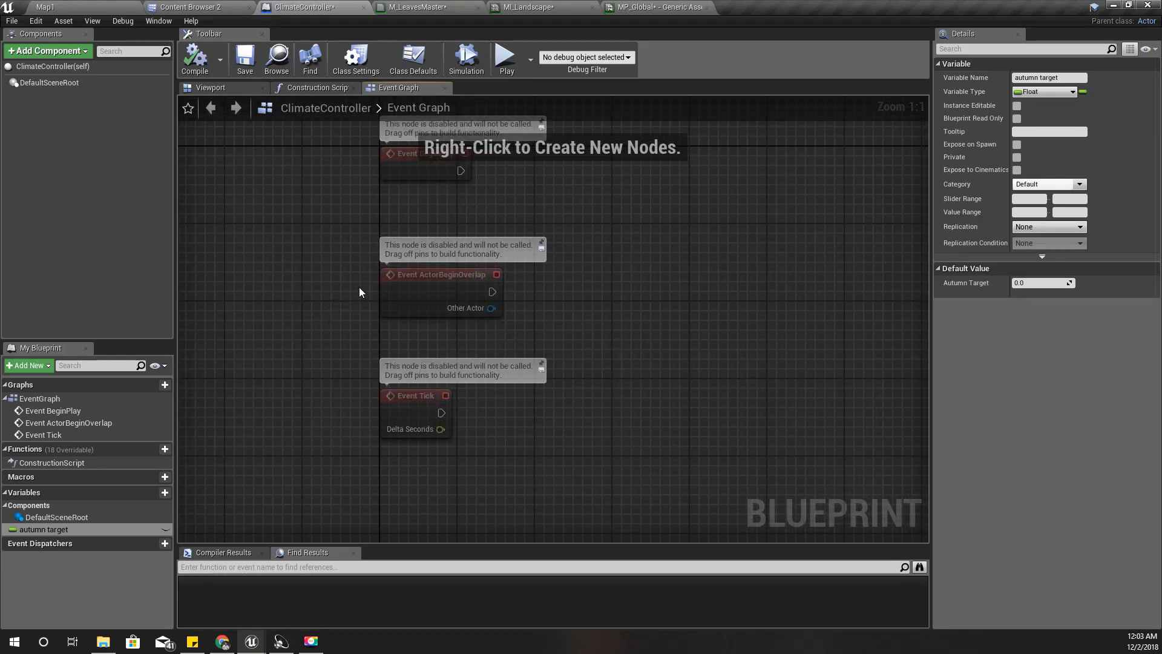
scroll(355, 289, "down", 3)
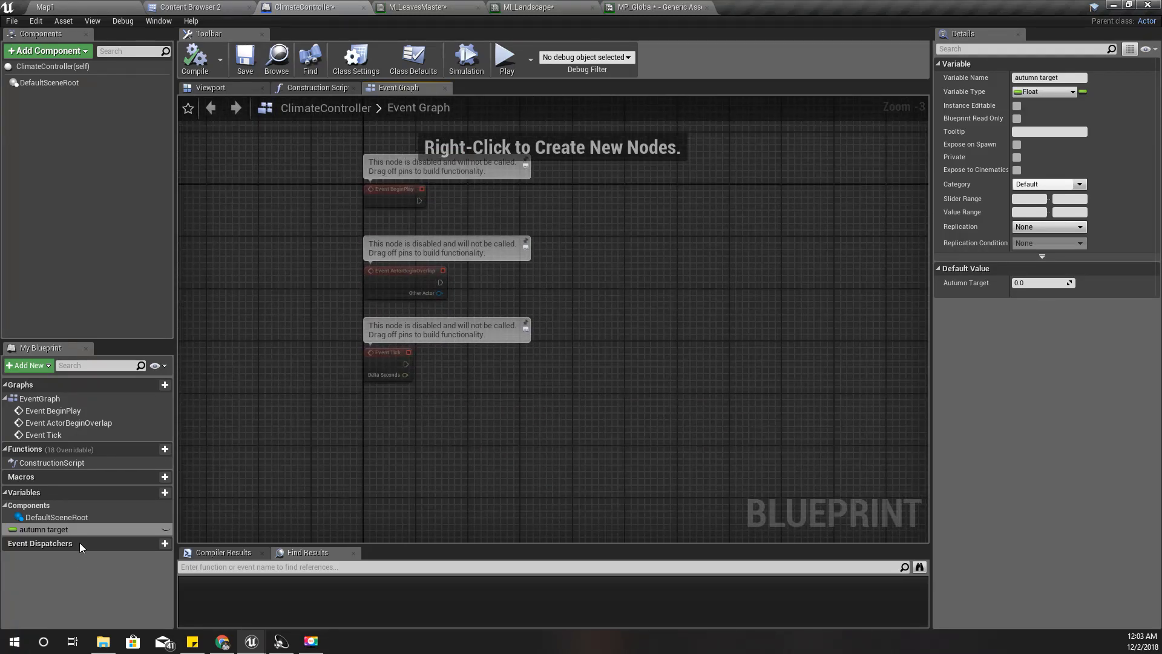
double_click(63, 531)
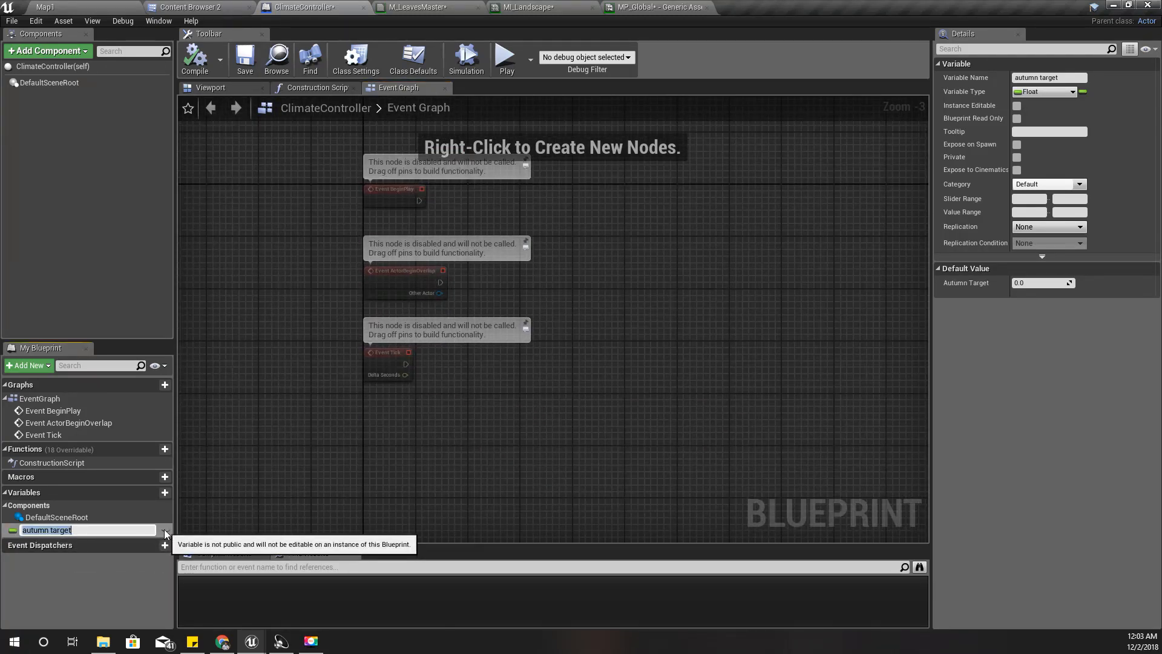
left_click(165, 531)
left_click(166, 532)
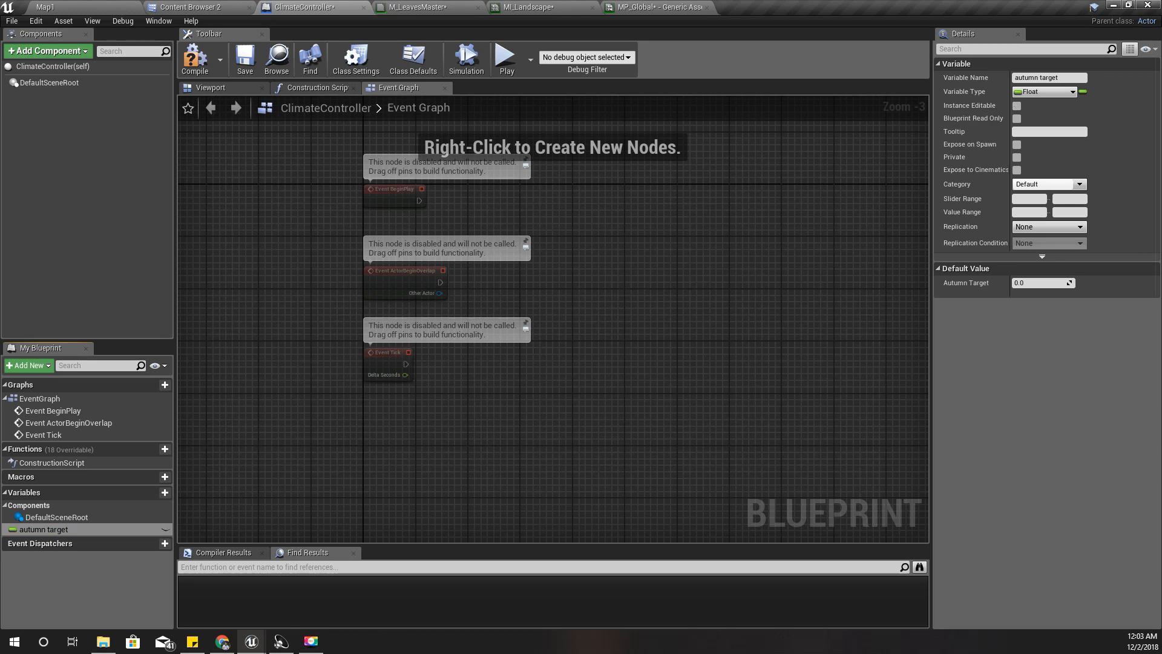
Add a Get Scalar Parameter Value node for material parameter collections near Event Tick in the event graph
right_click_drag(334, 267, 329, 329)
scroll(334, 304, "up", 3)
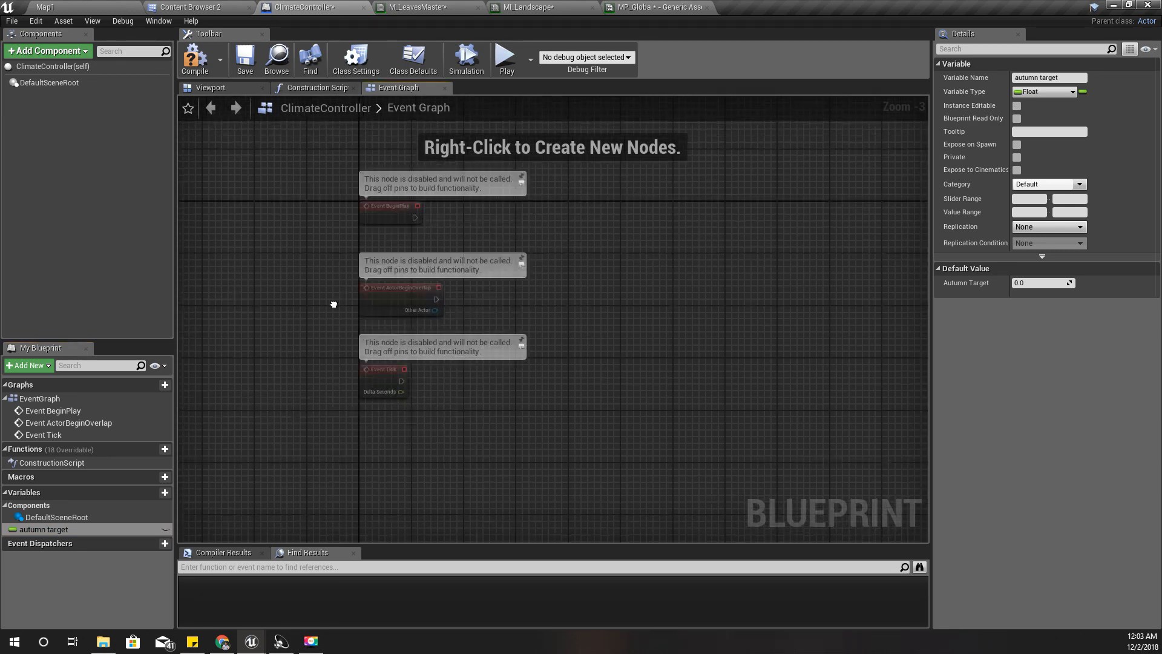
right_click_drag(429, 332, 402, 374)
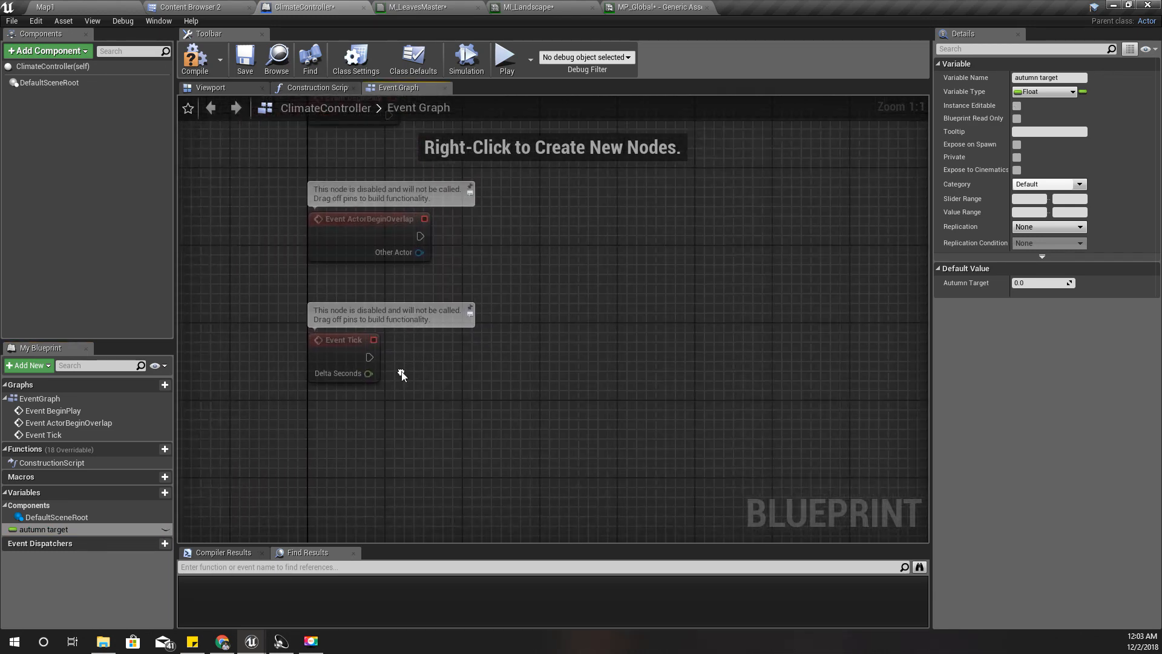
right_click(488, 361)
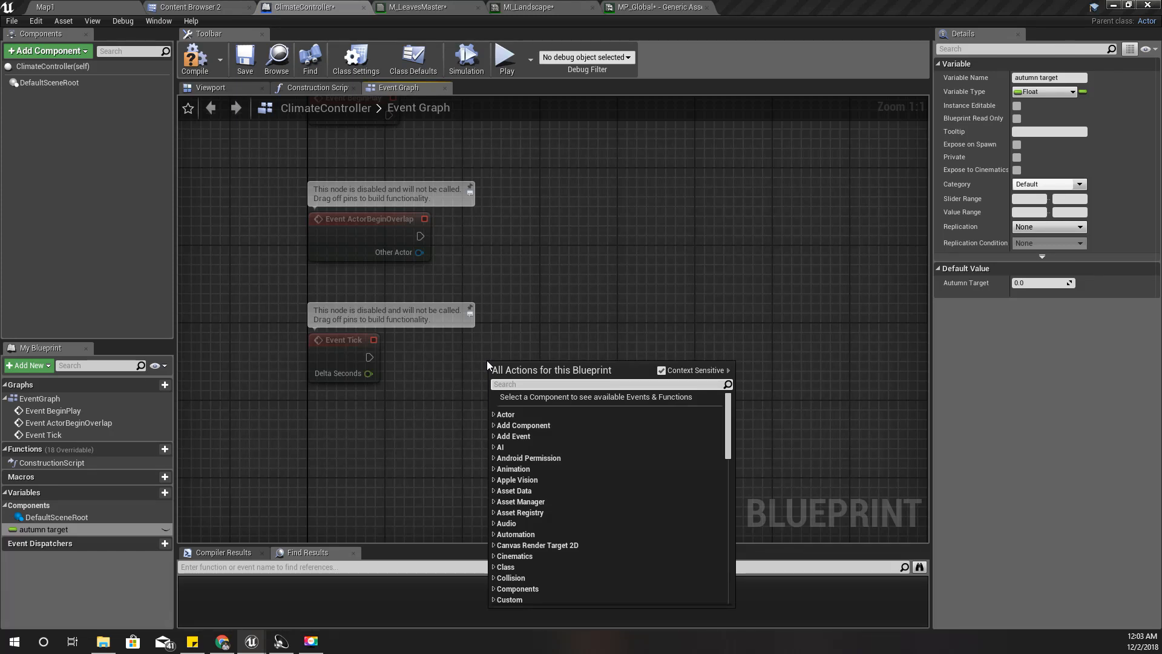
type("colle")
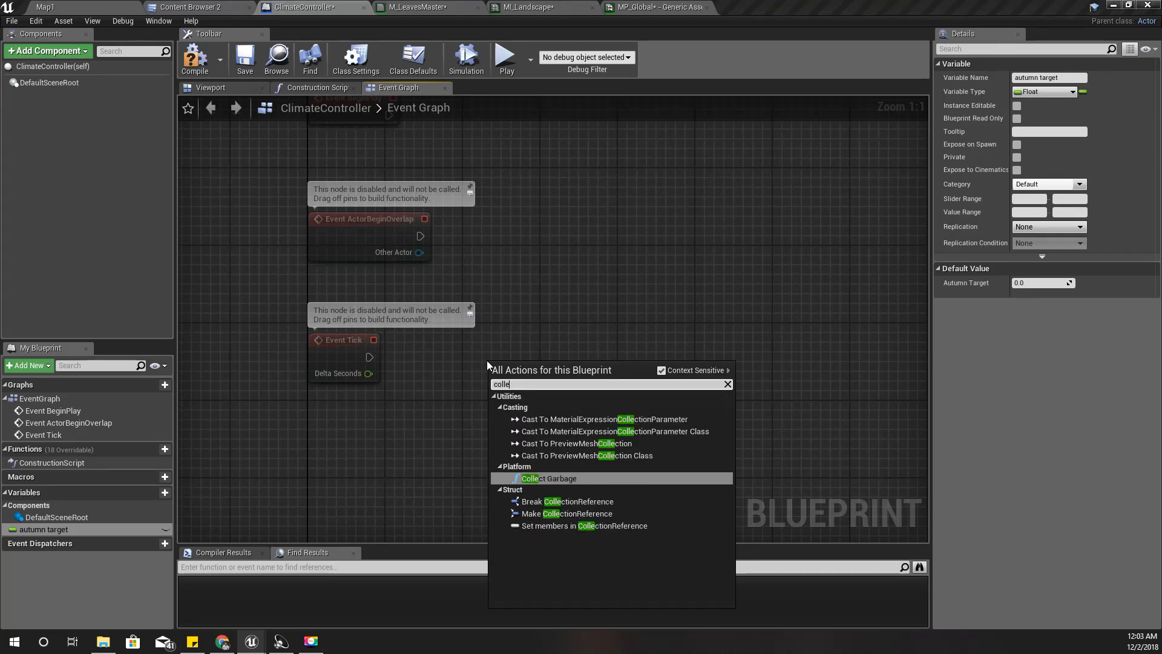
key("BackSpace")
key("BackSpace")
key("BackSpace")
key("BackSpace")
key("BackSpace")
type("mater")
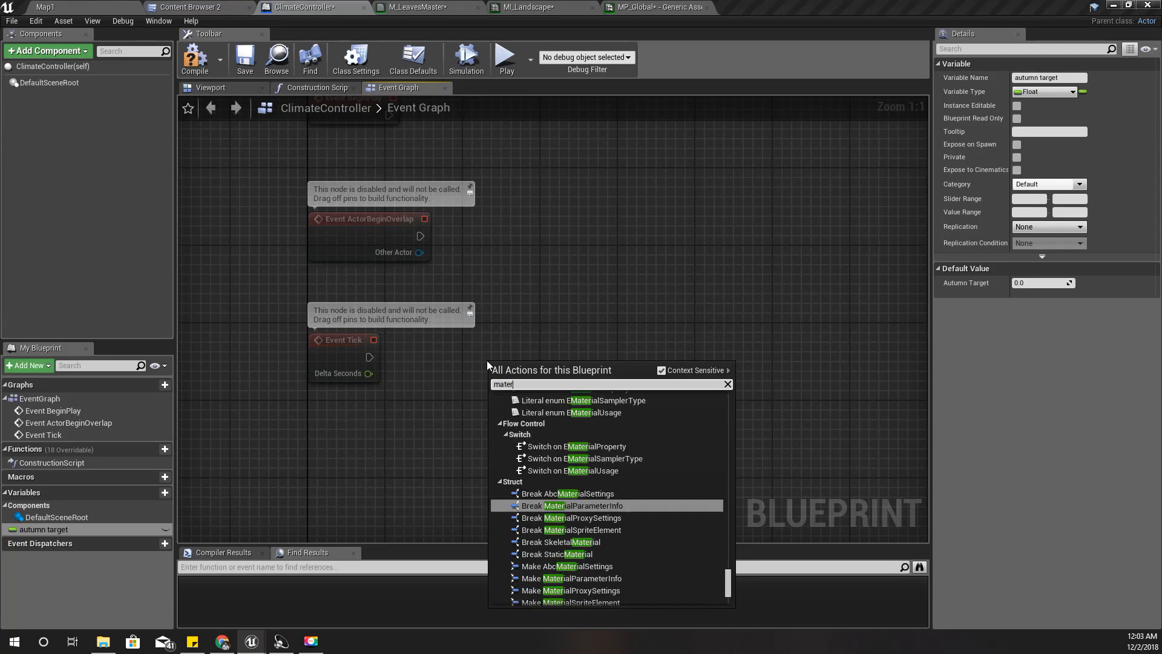
type("ialsca")
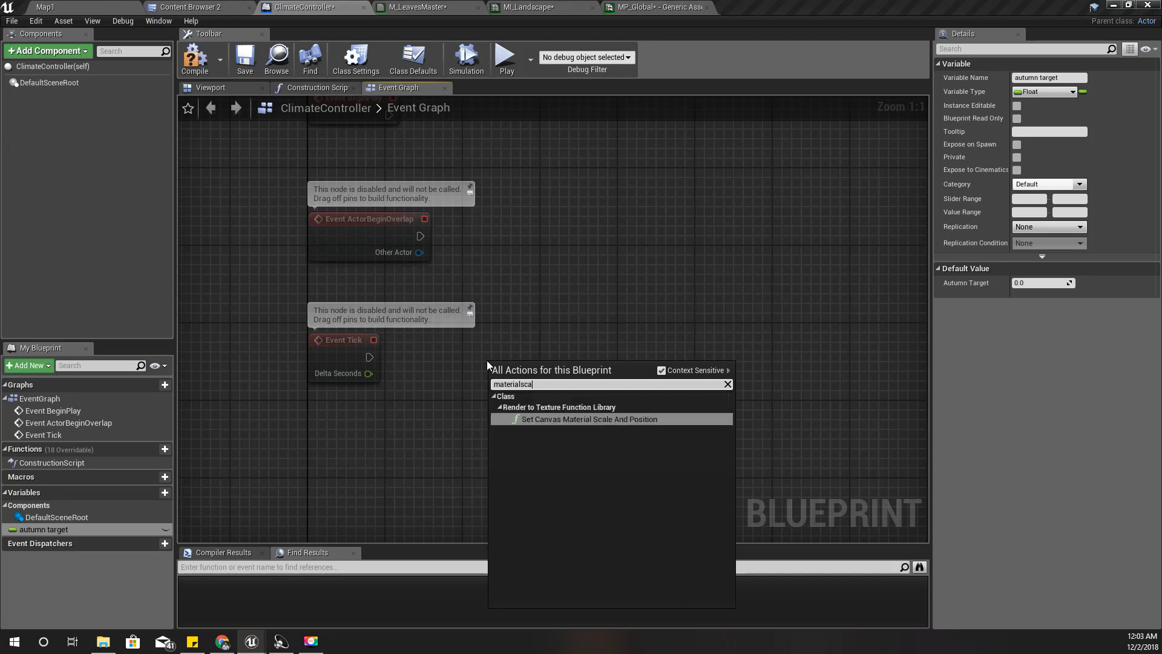
key("ctrl+a")
type("sc")
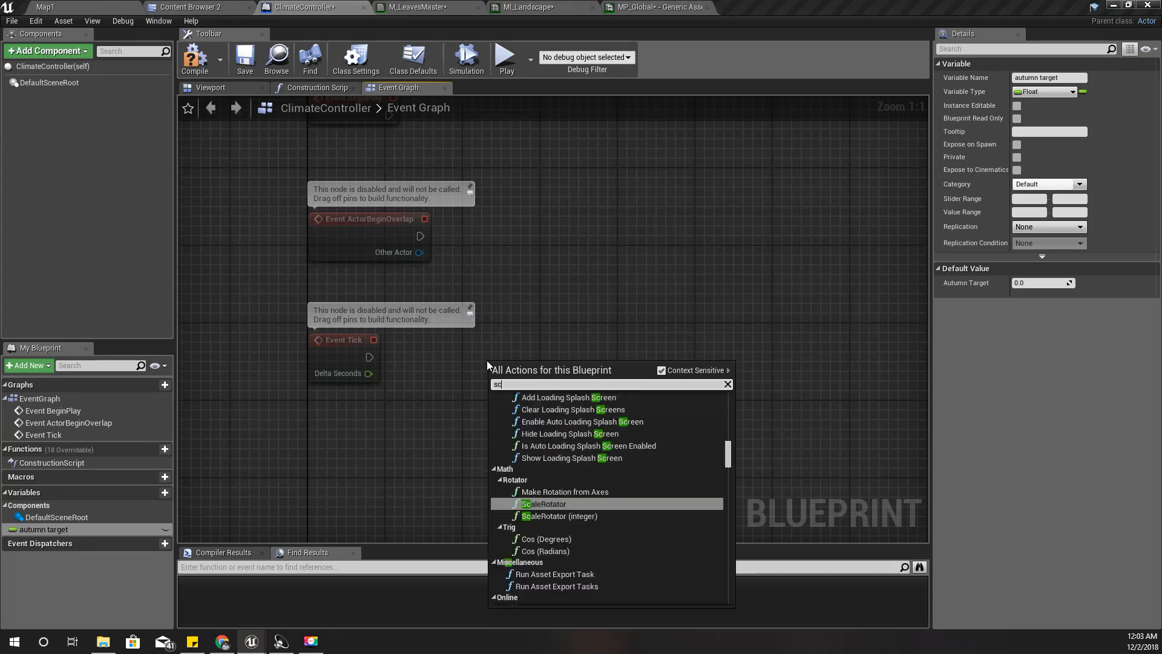
type("alar")
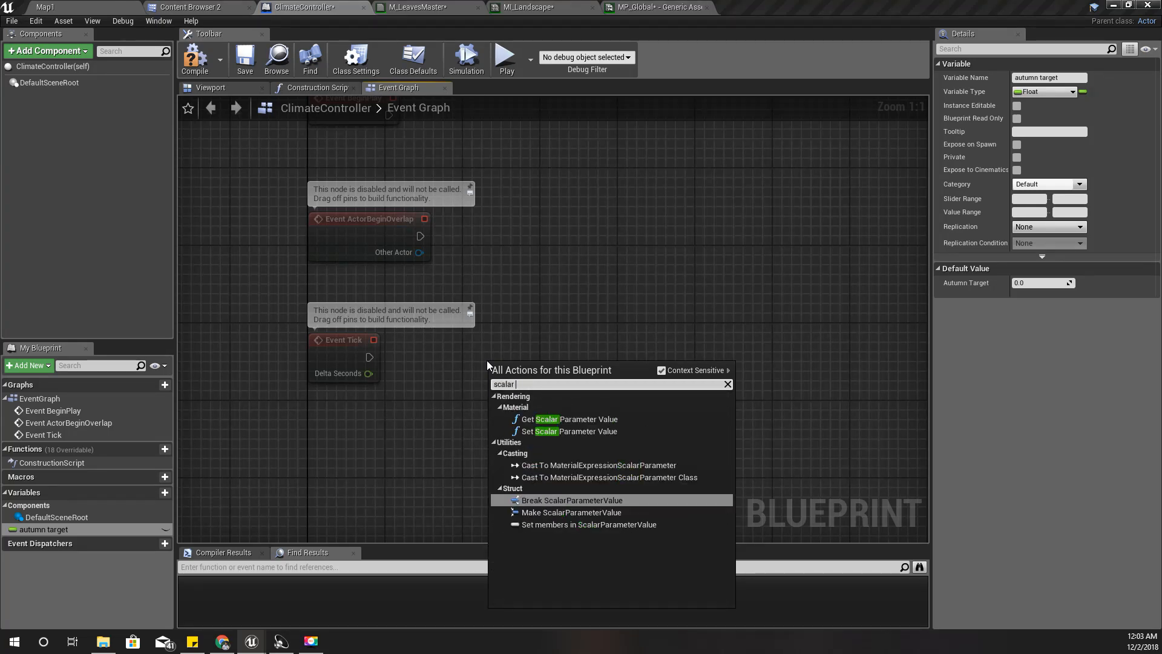
left_click(569, 419)
Set the Get Scalar Parameter Value node to collection MP_Global and parameter Autumn, placing it level with Event Tick
right_click_drag(502, 471, 477, 392)
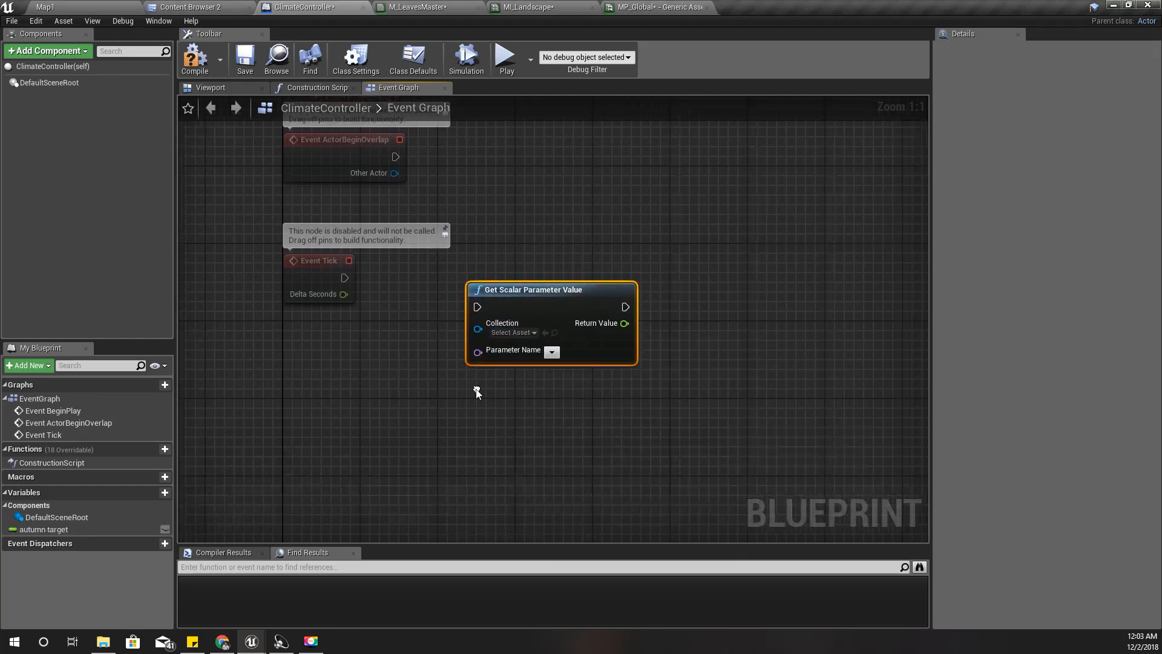
left_click(514, 332)
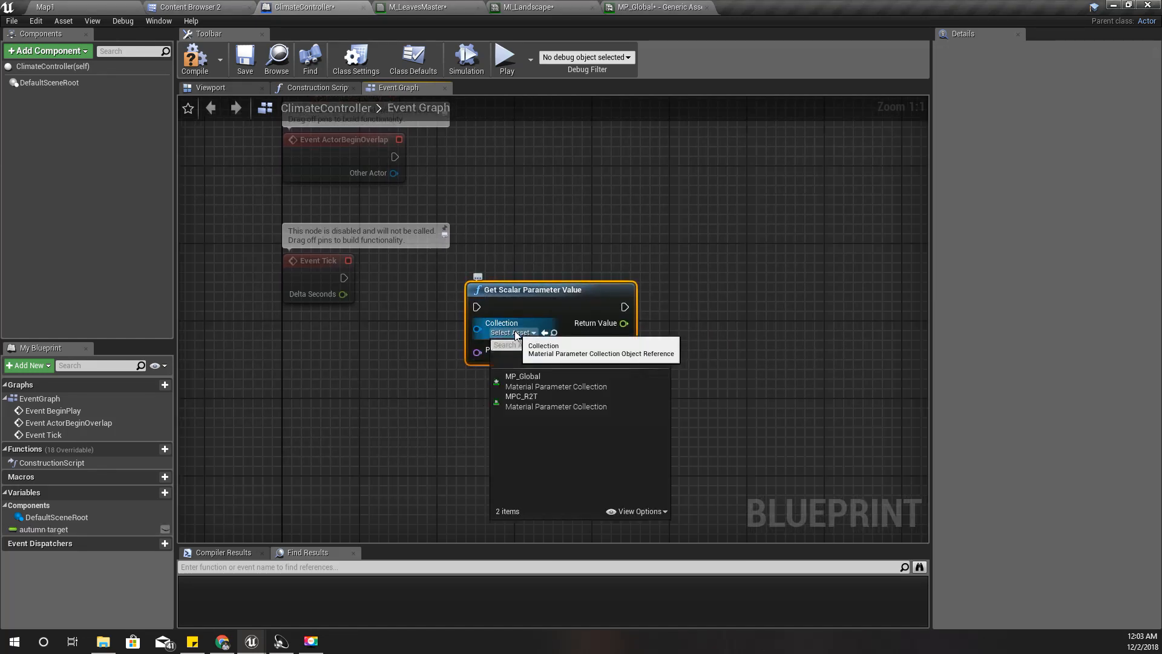
left_click(534, 381)
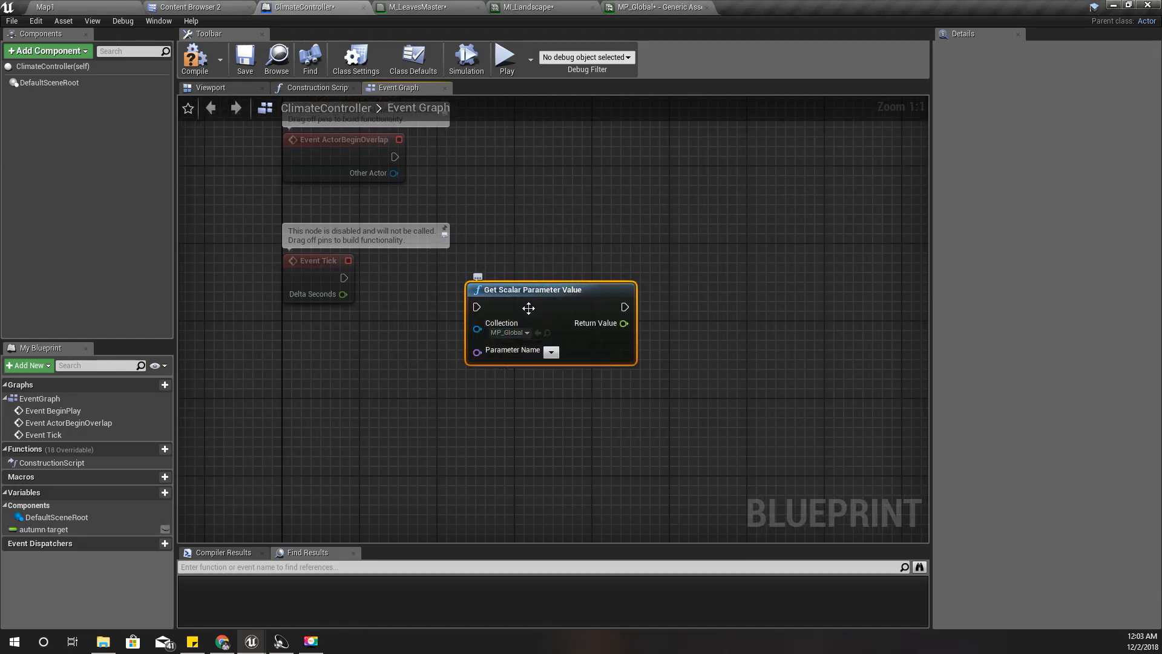
left_click_drag(528, 308, 568, 279)
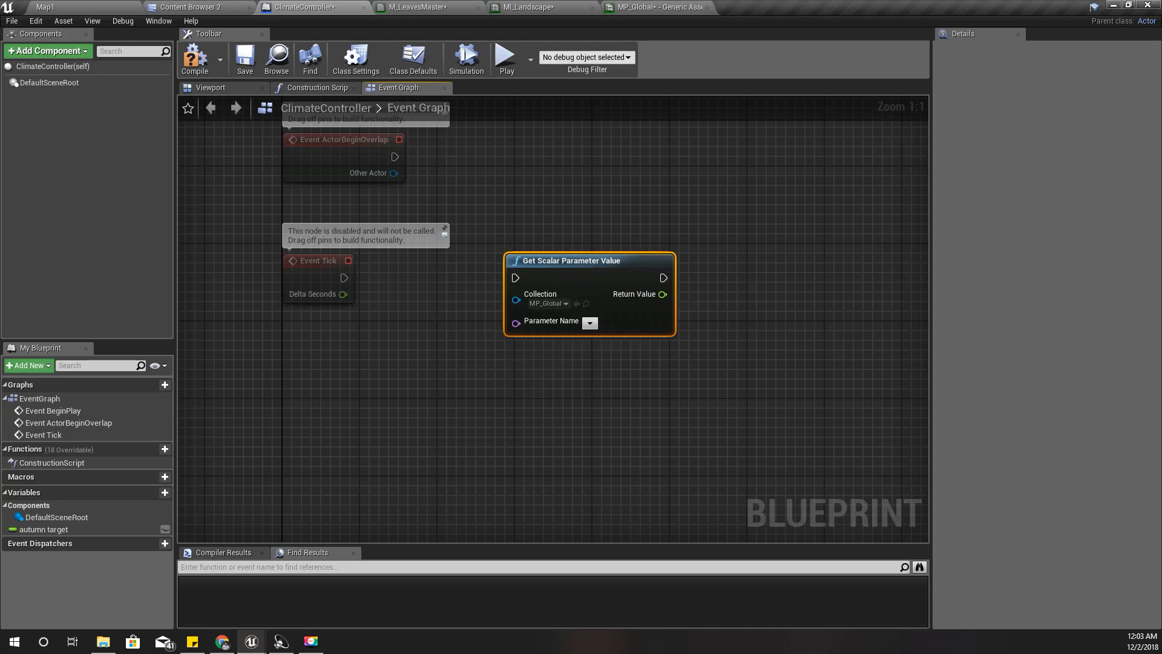
mouse_move(593, 381)
right_mouse_down()
mouse_move(488, 378)
mouse_move(613, 372)
right_mouse_up()
left_click(649, 319)
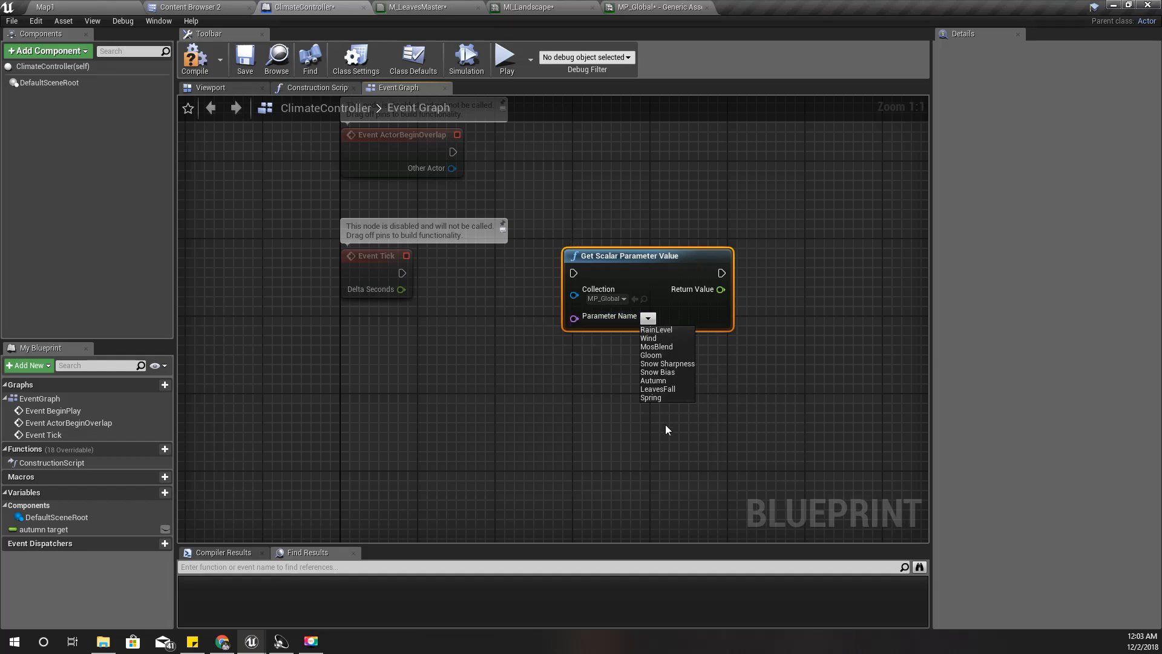
left_click(661, 381)
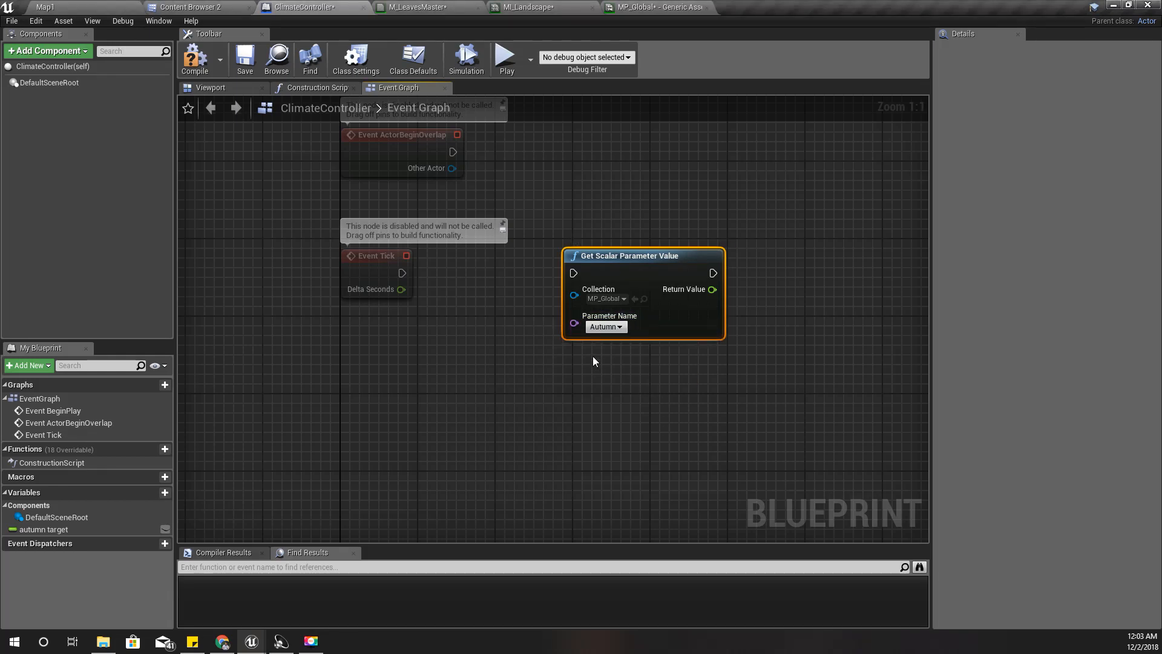
Feed the Autumn parameter's Return Value into the first input of a new float - float node
right_click_drag(587, 362, 477, 343)
scroll(479, 351, "down", 2)
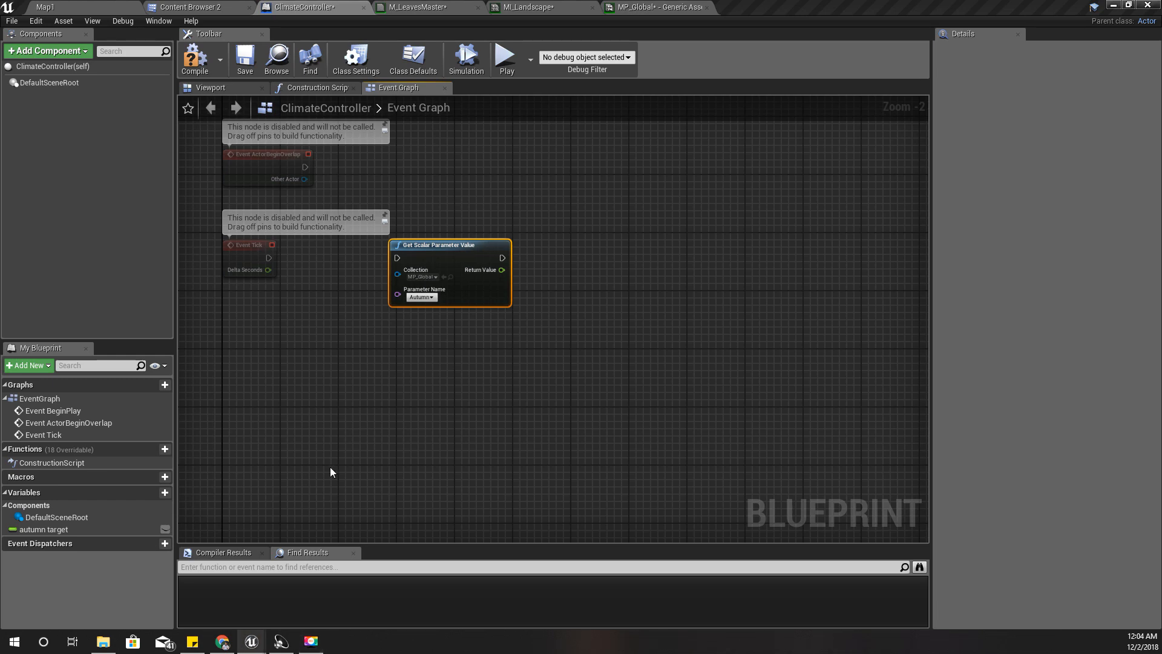
right_click_drag(532, 392, 428, 401)
right_click_drag(463, 308, 503, 249)
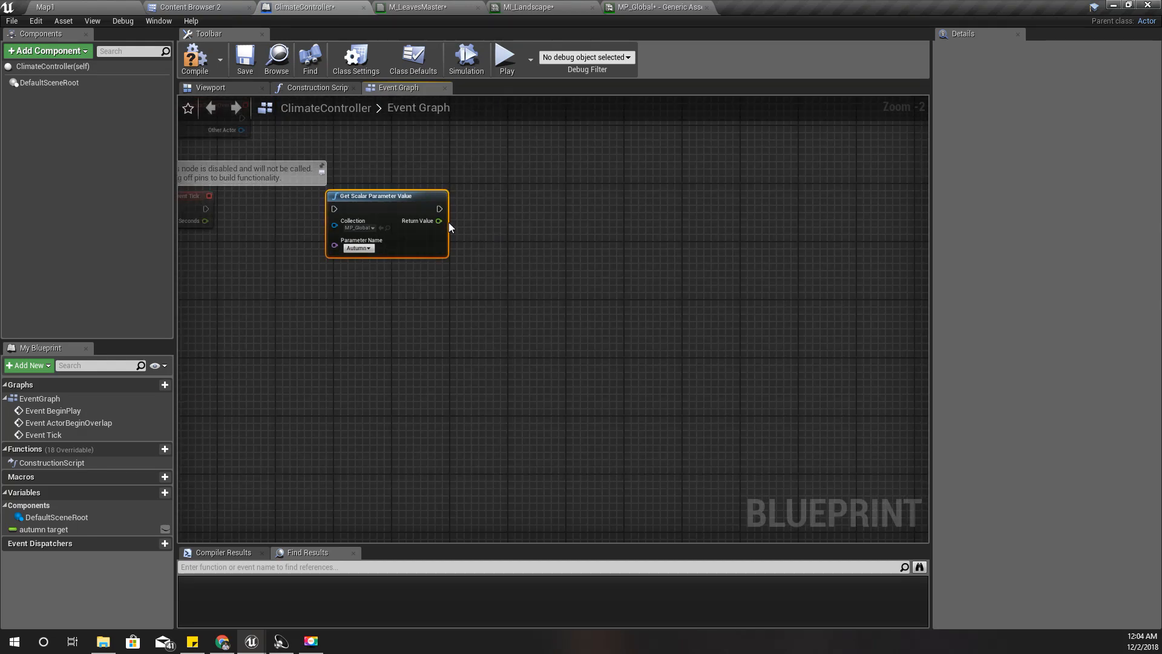
left_click_drag(440, 221, 492, 272)
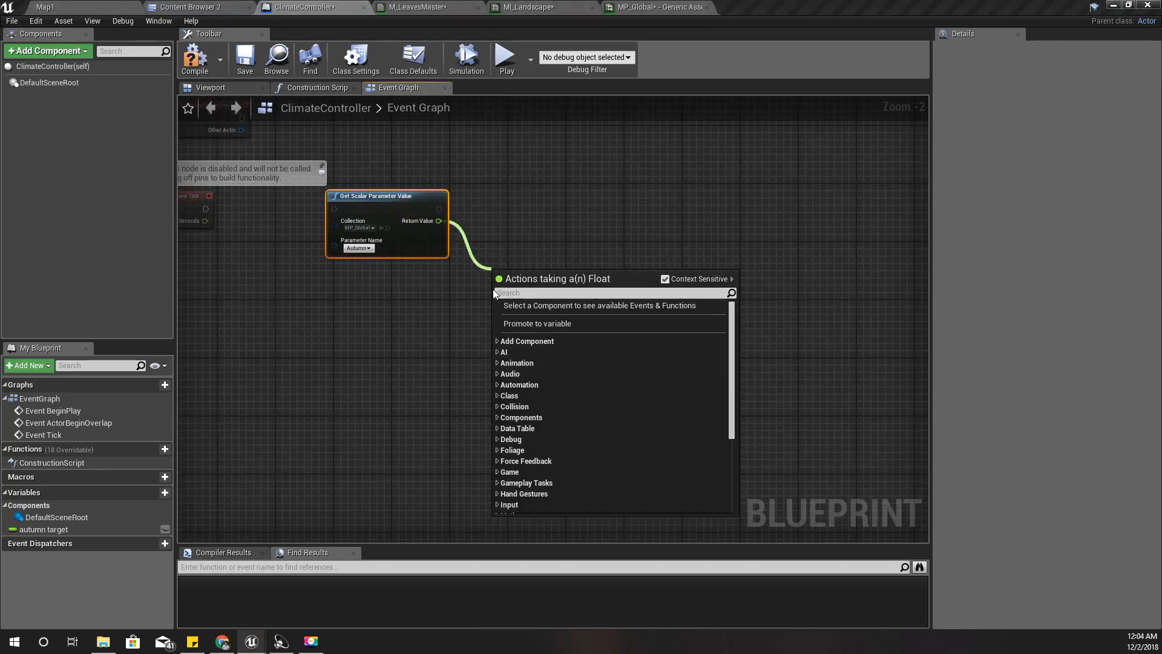
type("-")
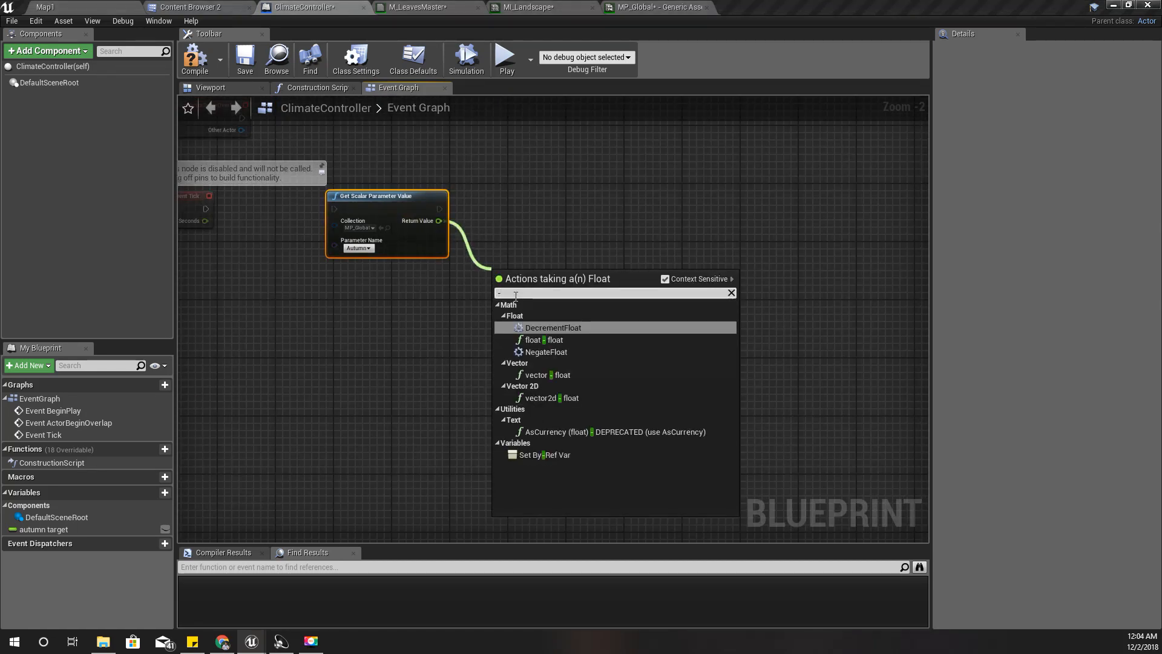
key("Down")
key("Return")
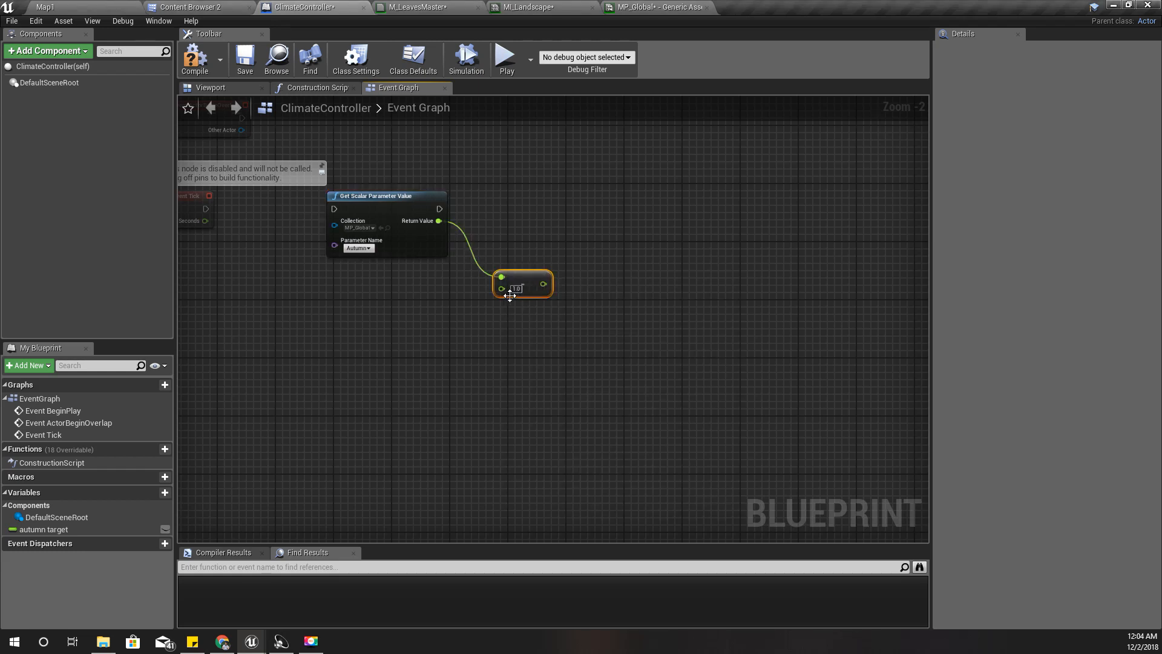
Wire the autumn target variable into the subtraction's second input and move its getter below Event Tick
left_click_drag(58, 527, 501, 288)
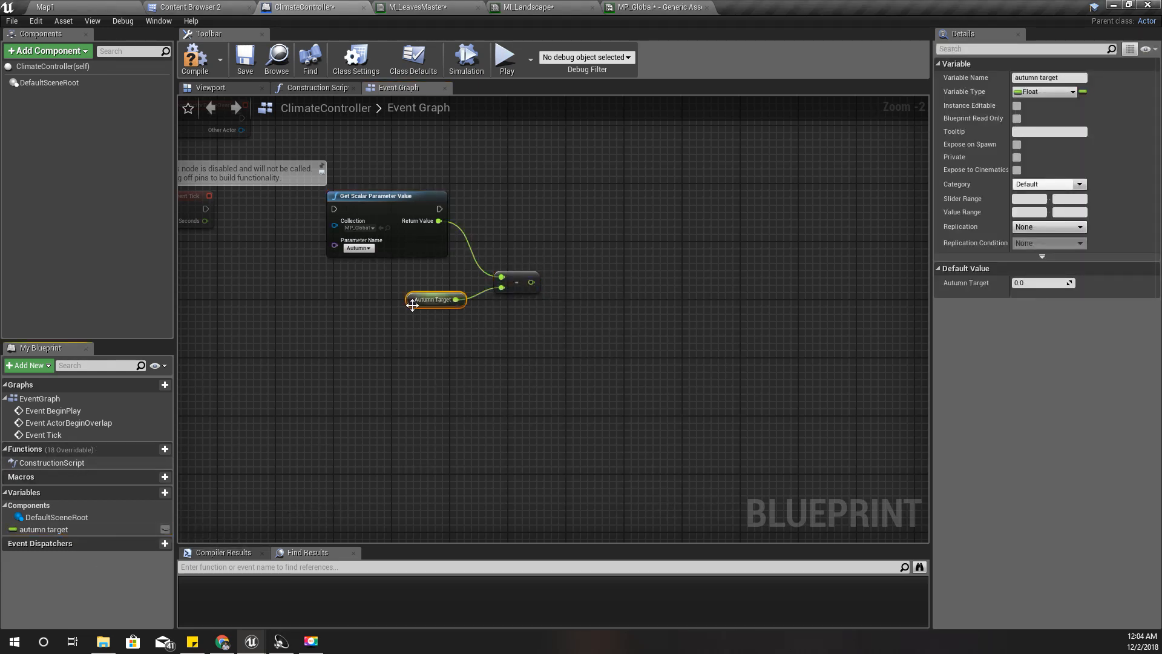
right_click_drag(412, 302, 552, 334)
left_click_drag(552, 334, 383, 354)
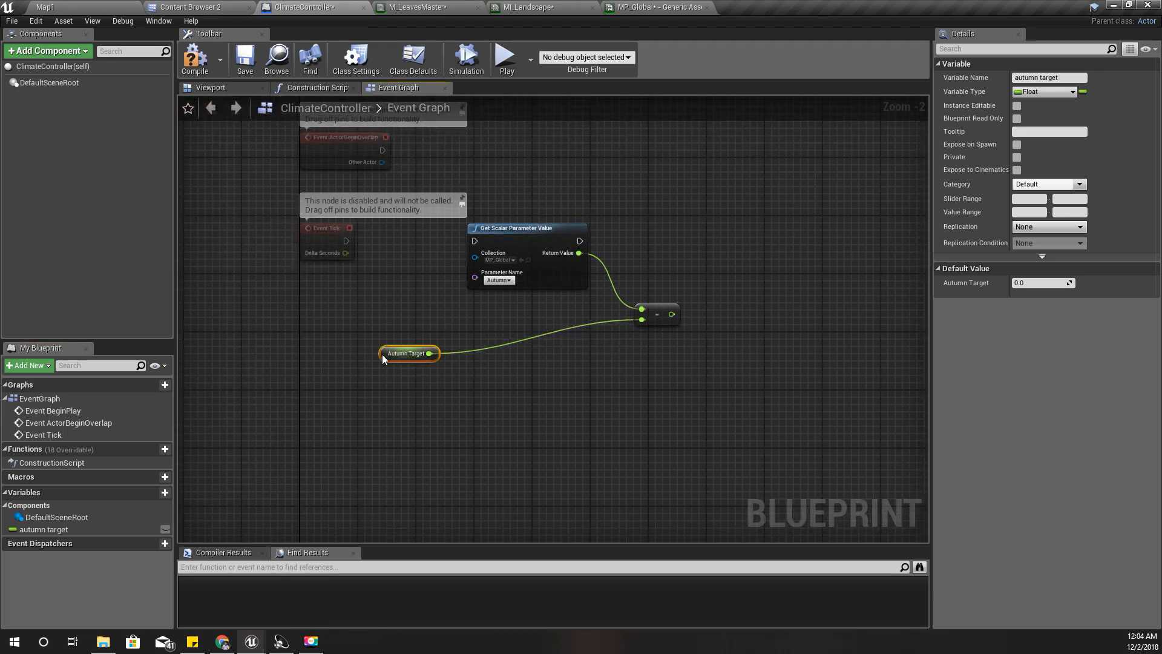
right_click_drag(612, 359, 524, 360)
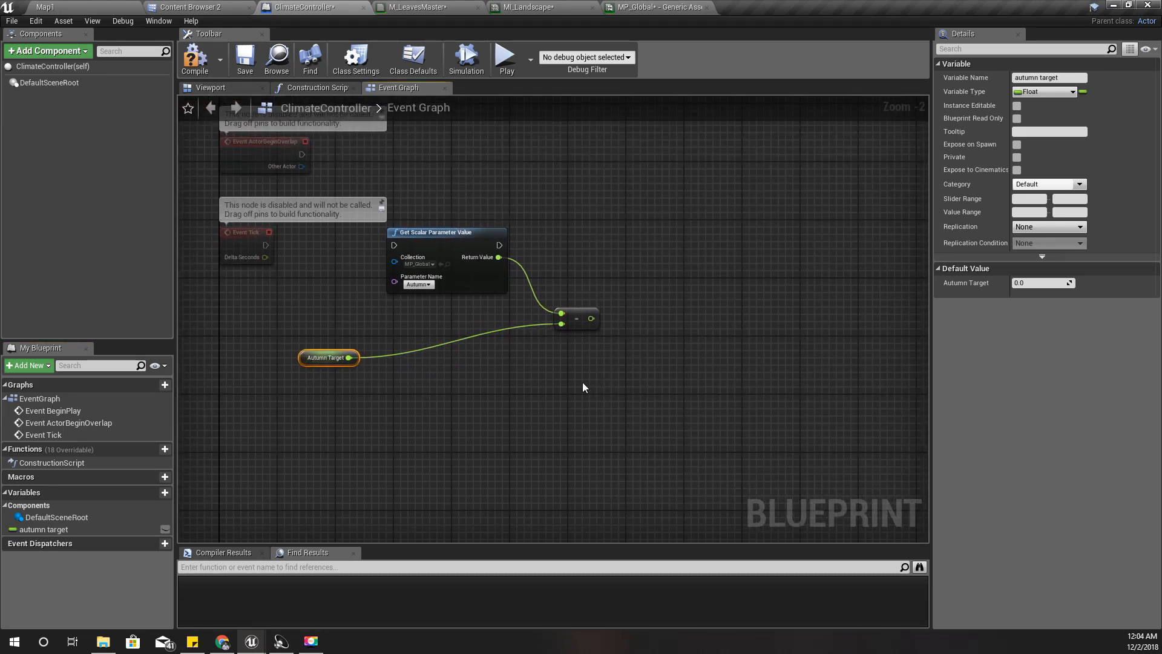
Pass the subtraction result into a new ABS node to get the absolute difference
right_click_drag(582, 383, 457, 386)
left_click_drag(474, 321, 558, 322)
type("abs")
key("Return")
right_click_drag(526, 393, 496, 379)
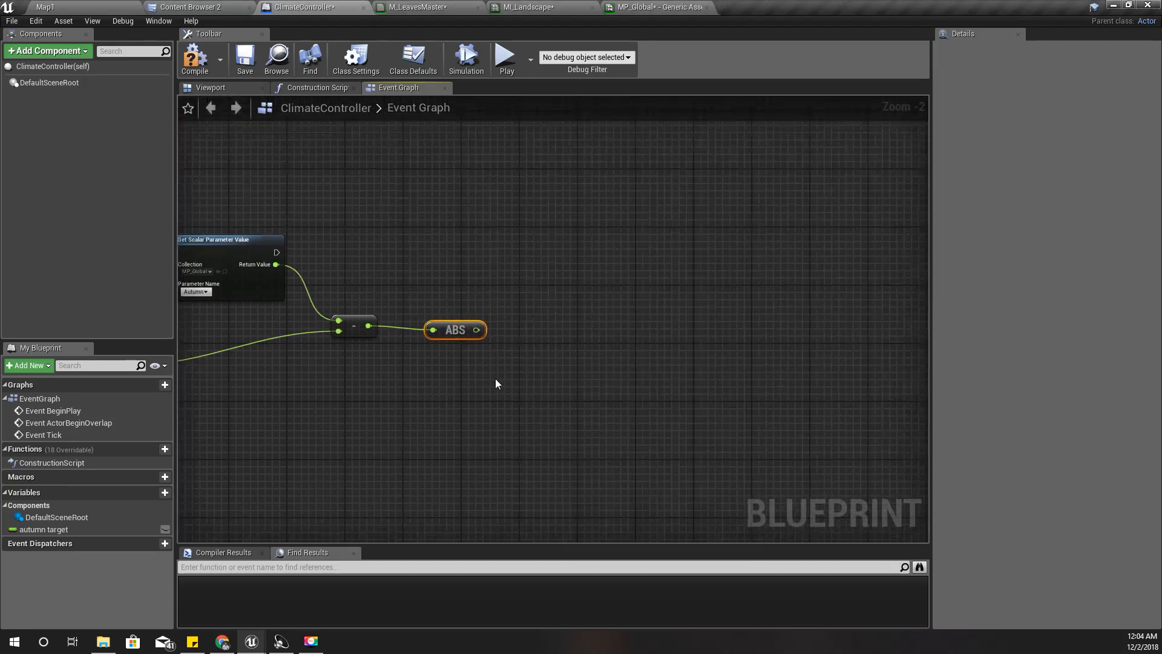
Compare the ABS output with a new float greater-than node using a threshold of 0.1
left_click_drag(478, 330, 518, 336)
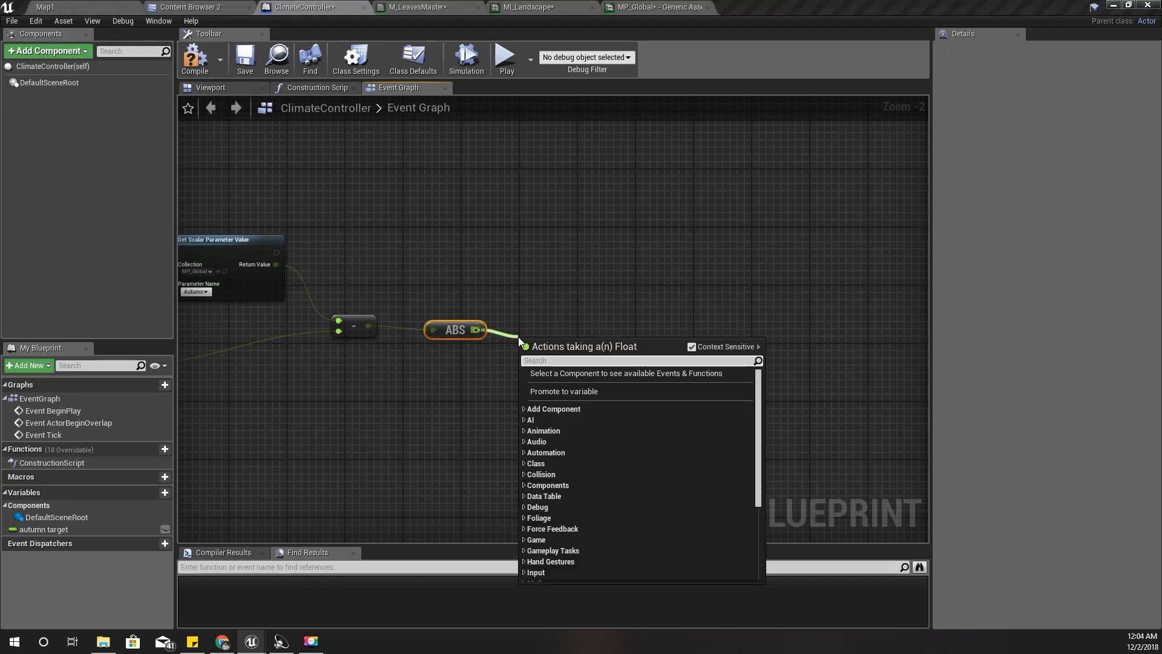
type(">")
key("Return")
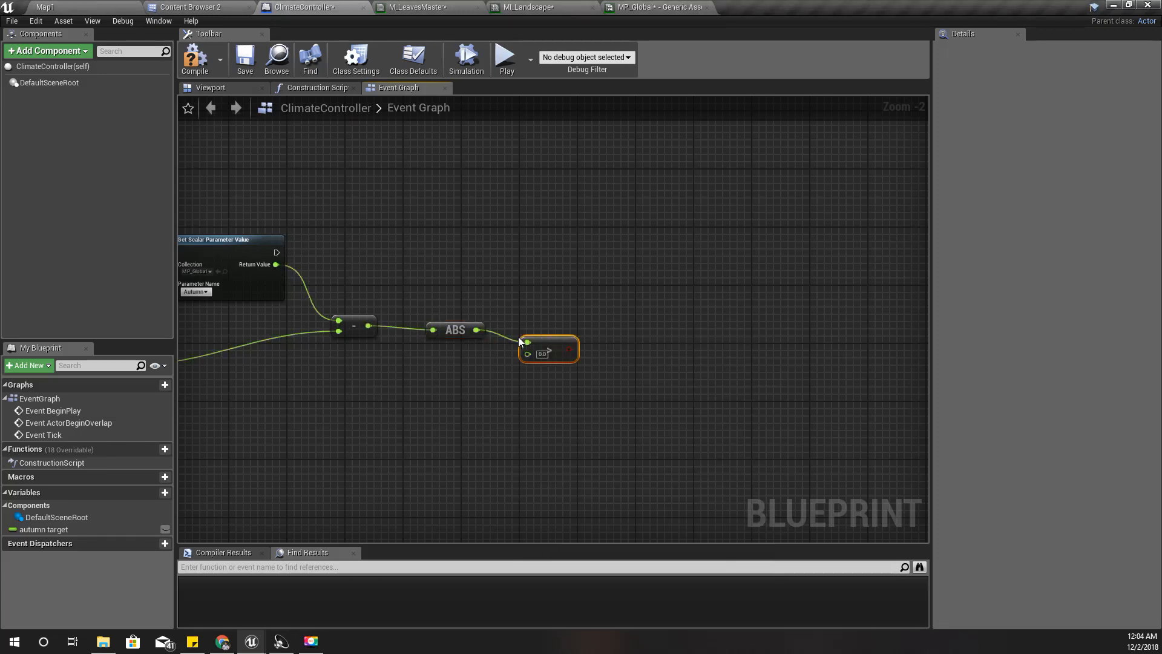
left_click(542, 353)
type("0.1")
Add a Branch executed after Get Scalar Parameter Value and connect the greater-than result to its Condition
right_click_drag(554, 400, 469, 449)
scroll(656, 375, "up", 2)
scroll(580, 413, "down", 1)
right_click_drag(278, 305, 391, 310)
left_click_drag(354, 300, 674, 301)
type("bran")
key("Return")
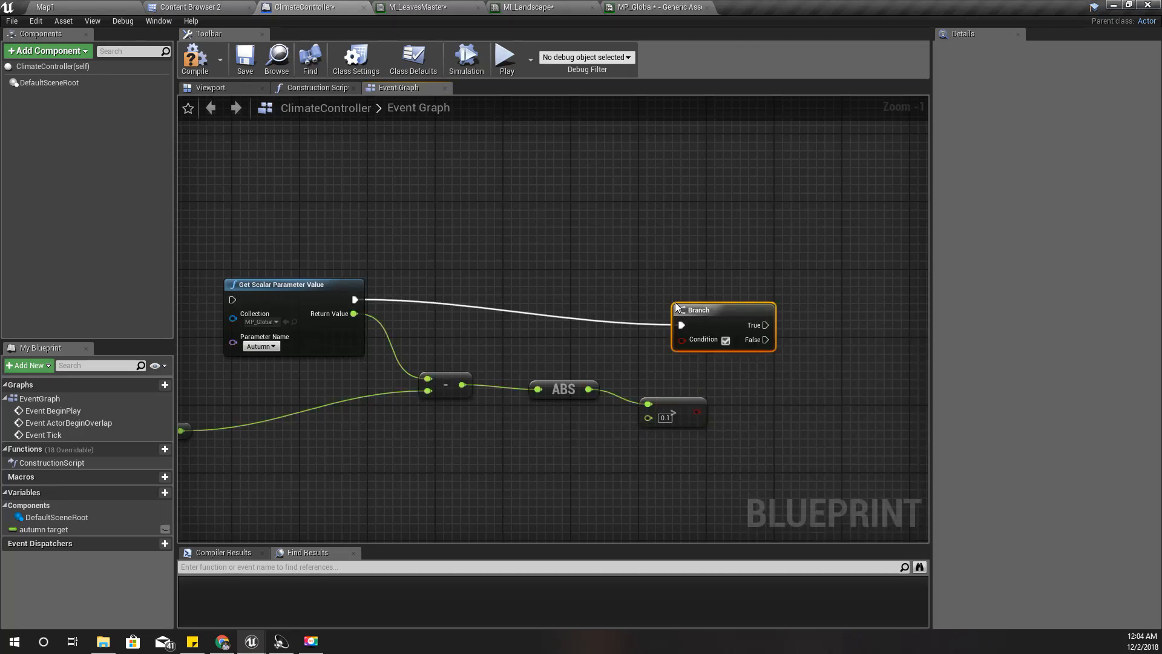
left_click_drag(698, 412, 681, 344)
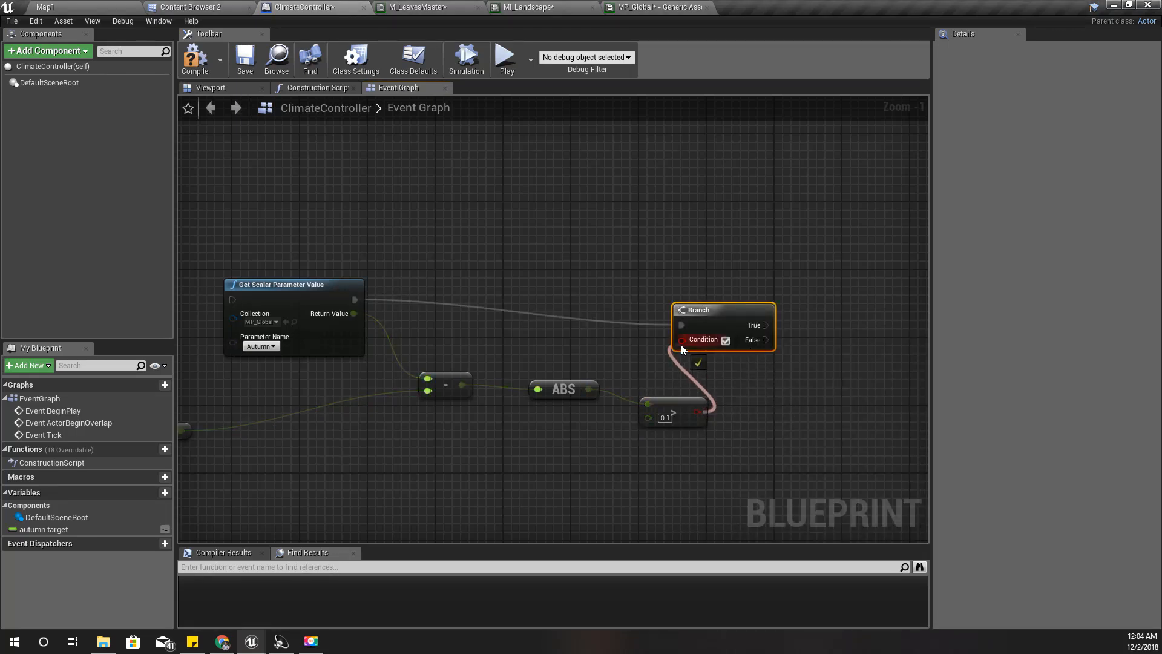
right_click_drag(545, 471, 583, 394)
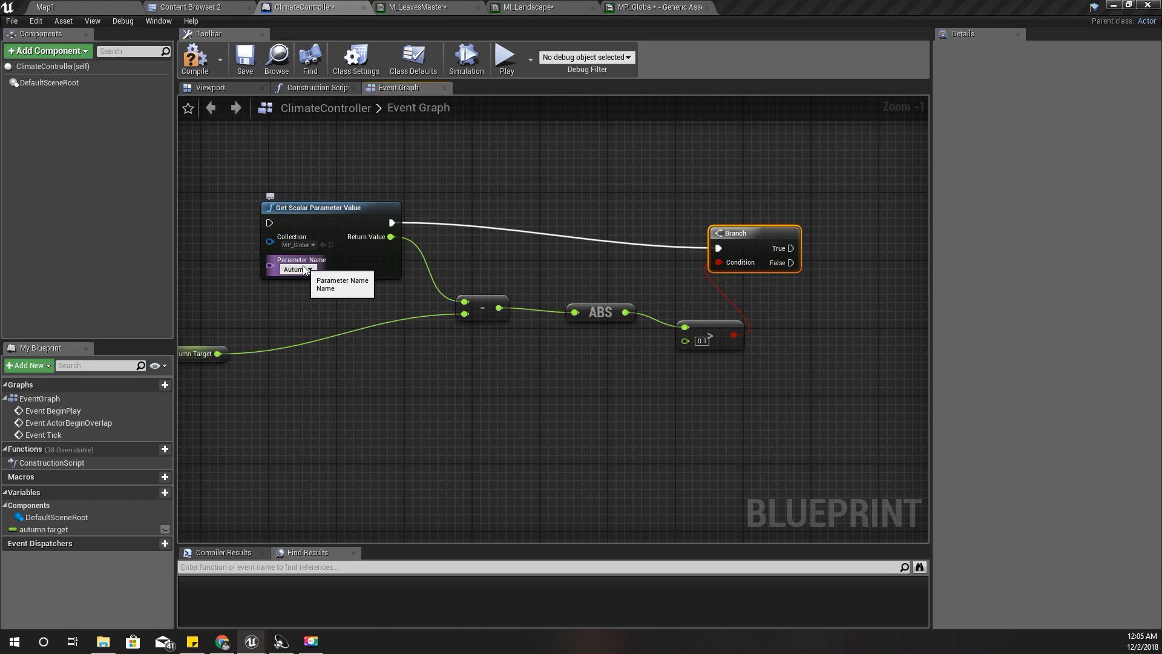
right_click_drag(337, 366, 487, 350)
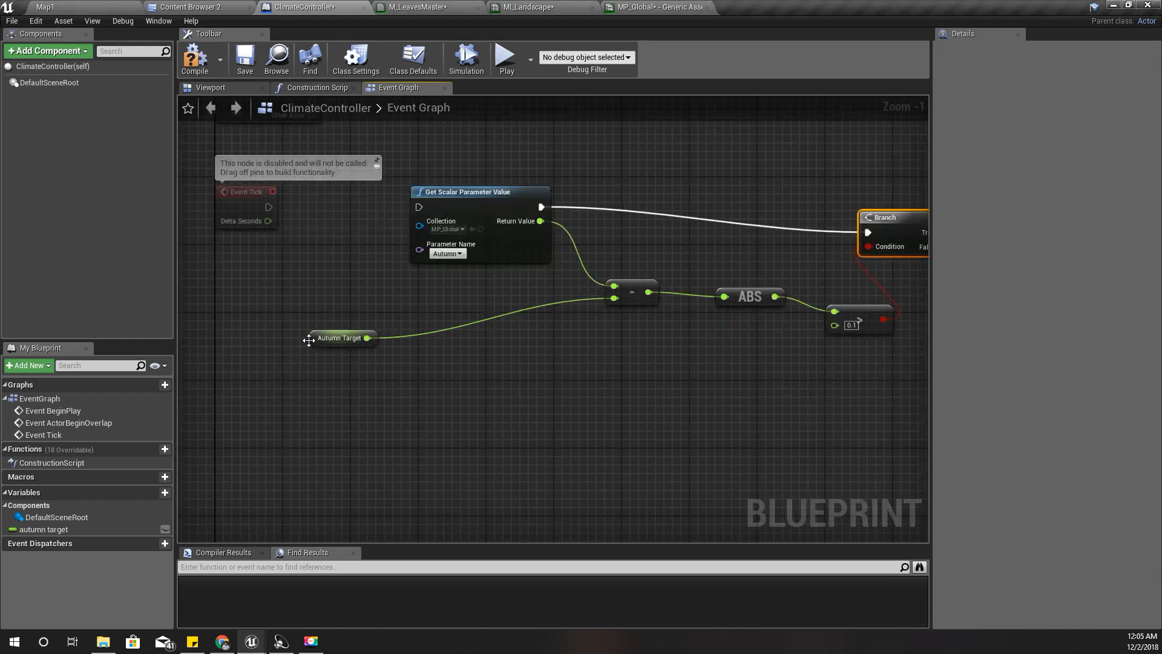
Extend the Branch's False output to a new reroute node
right_click_drag(711, 429, 483, 428)
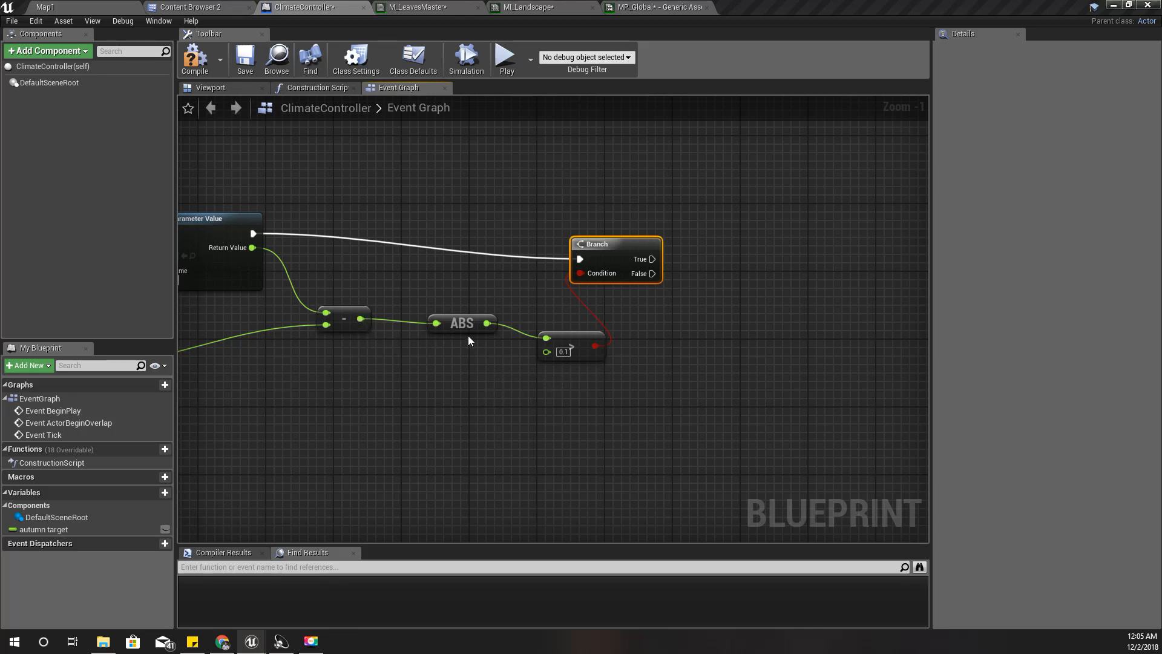
right_click_drag(354, 363, 508, 346)
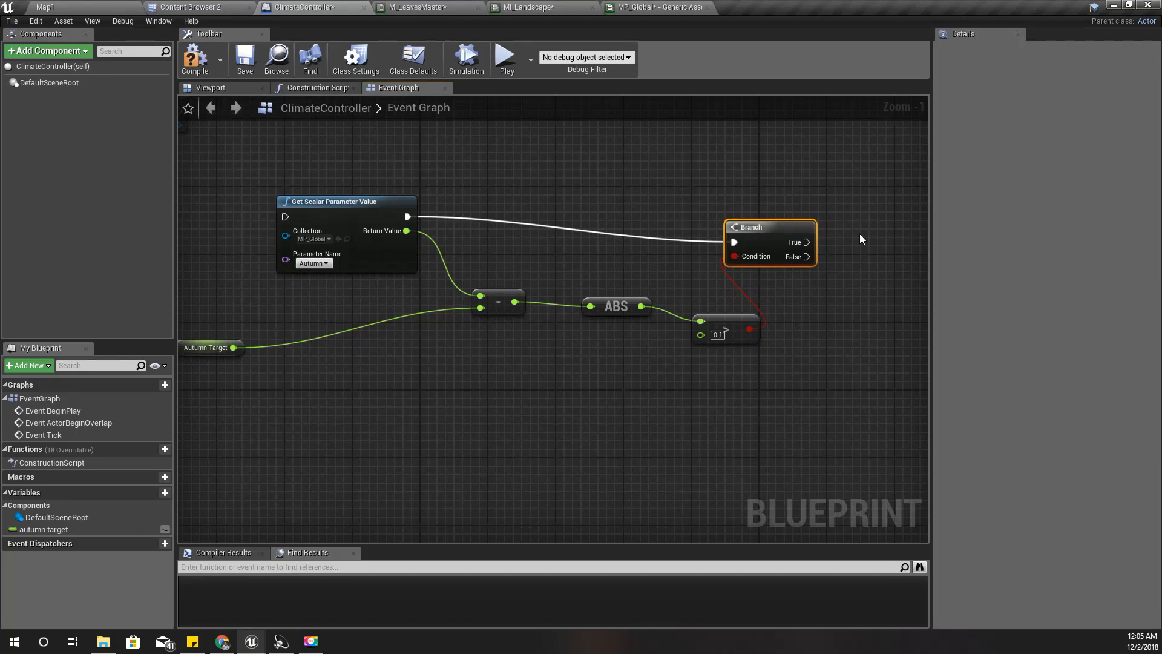
right_click_drag(799, 289, 603, 368)
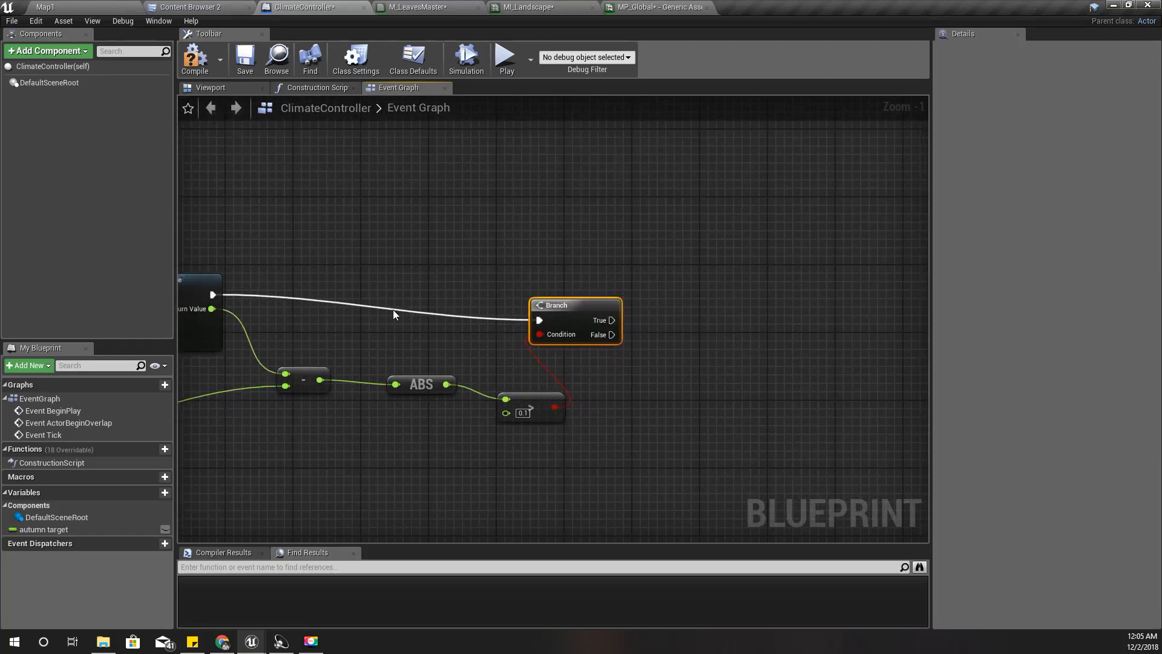
right_click_drag(466, 283, 343, 301)
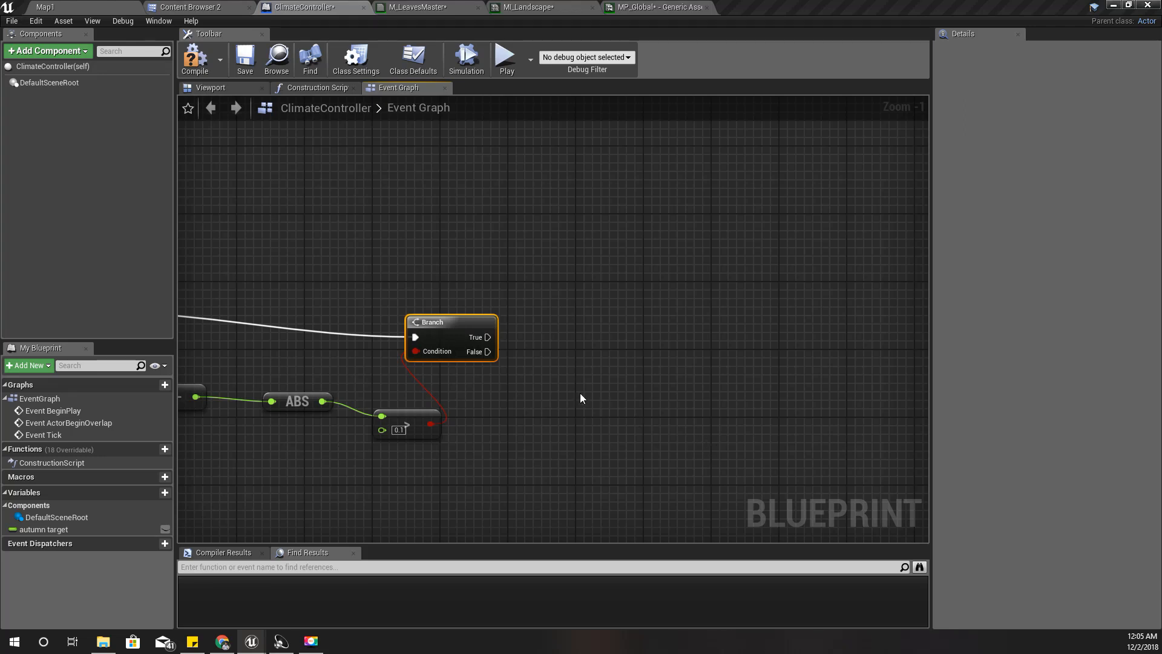
left_click_drag(488, 352, 735, 368)
type("rero")
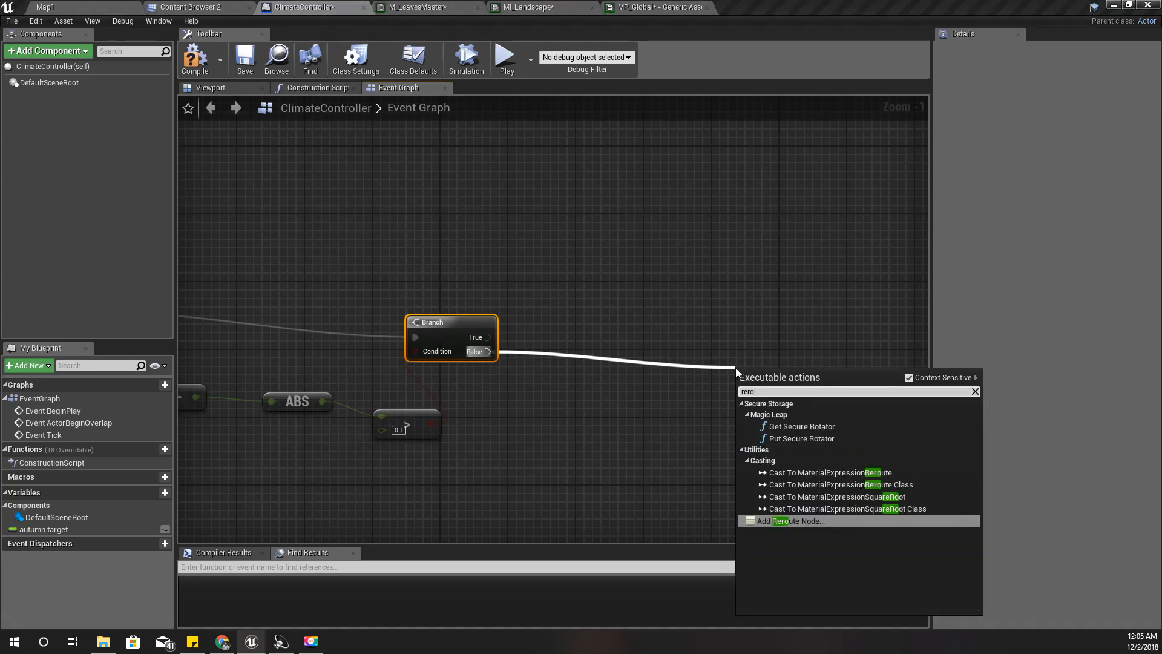
key("Return")
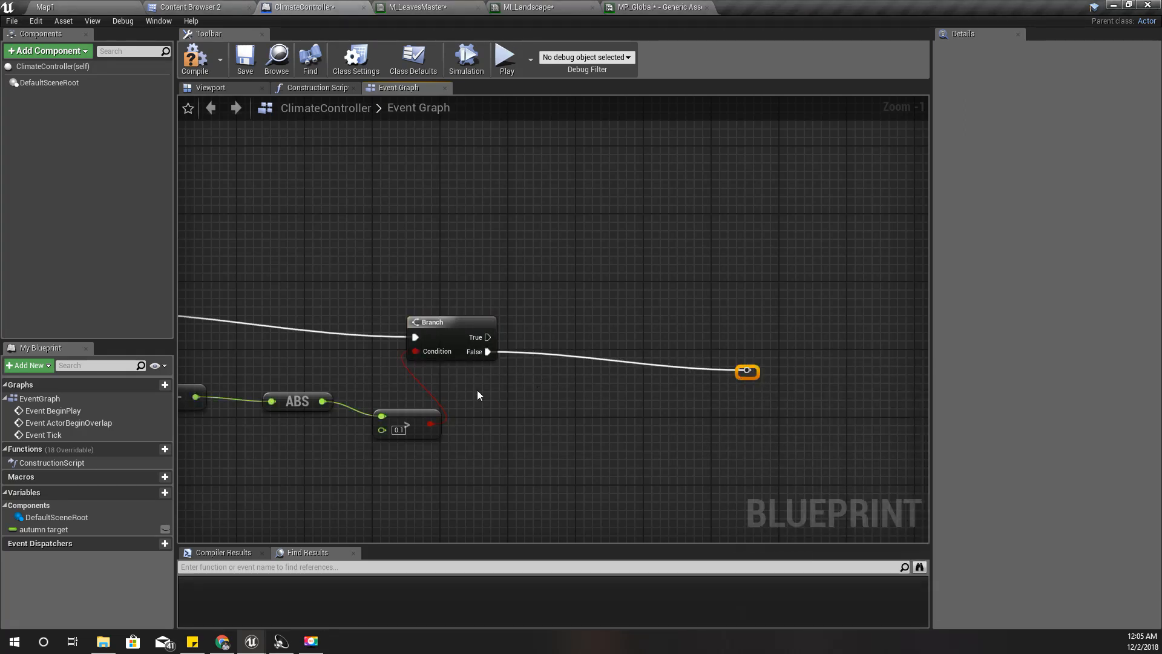
Add a Set Scalar Parameter Value node on the Branch's True output and move it above the False wire
right_click_drag(454, 395, 498, 361)
left_click_drag(531, 304, 587, 281)
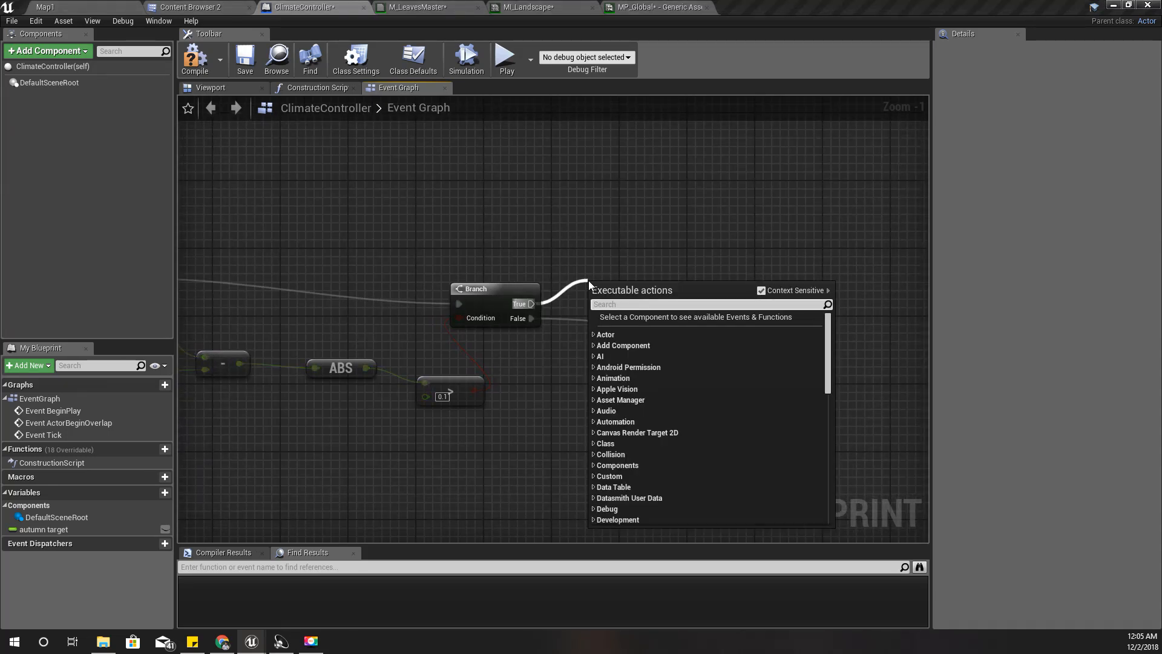
type("set scala")
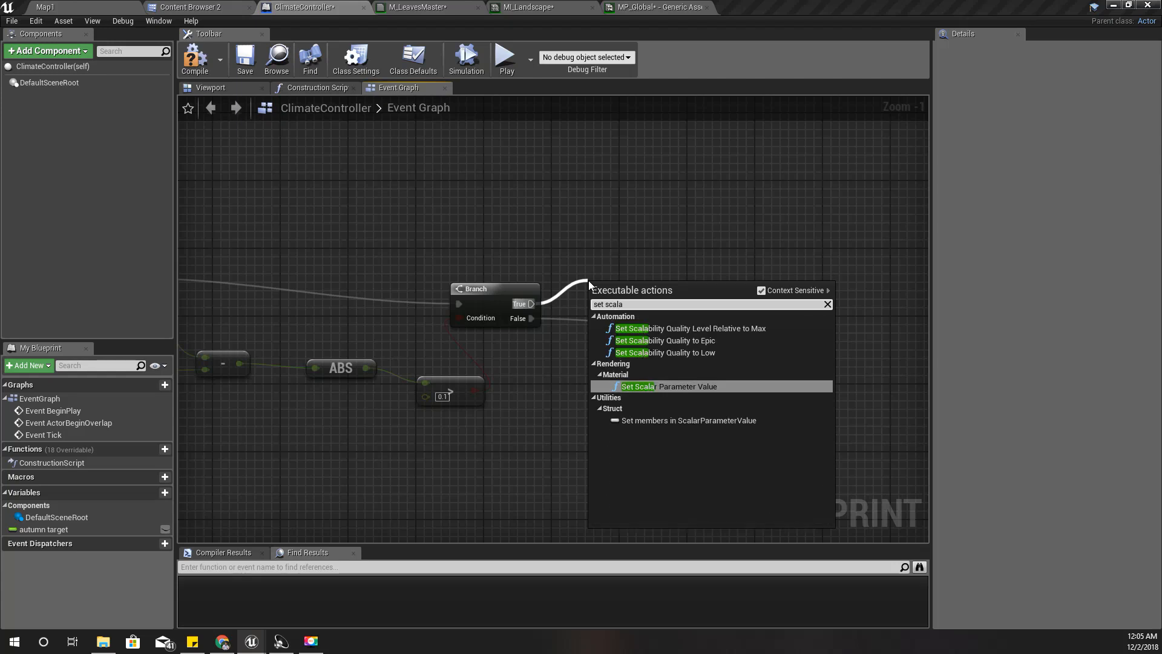
key("Return")
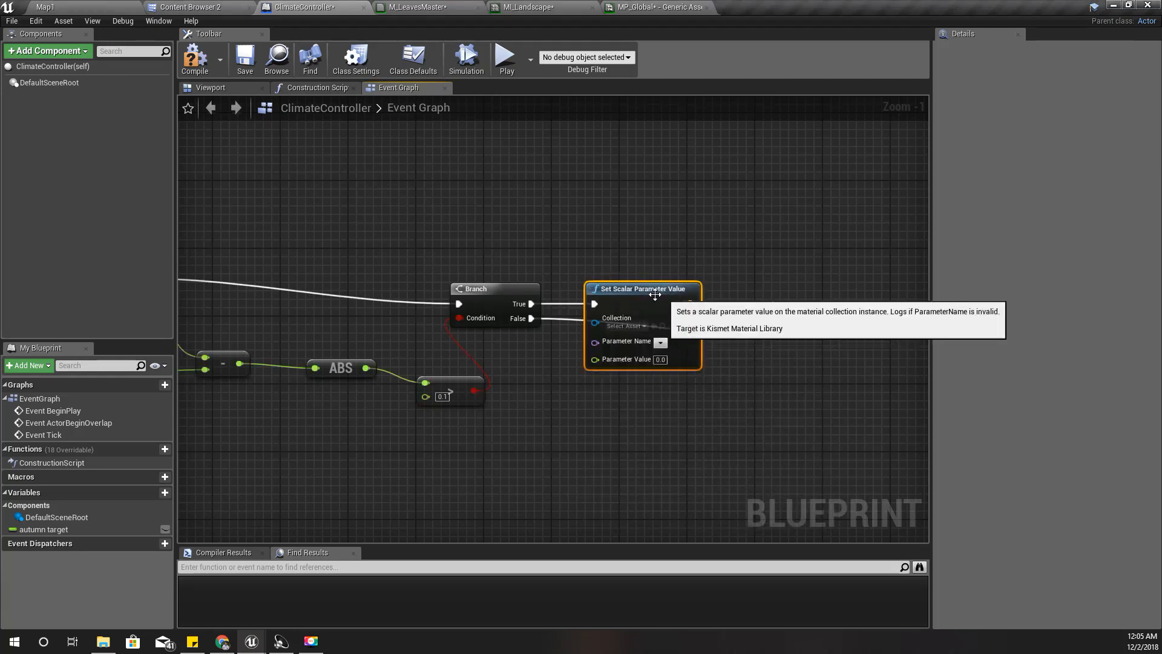
left_click_drag(642, 309, 654, 259)
Set the Set Scalar Parameter Value node's collection to MP_Global and its parameter name to Autumn
left_click(643, 275)
left_click(672, 340)
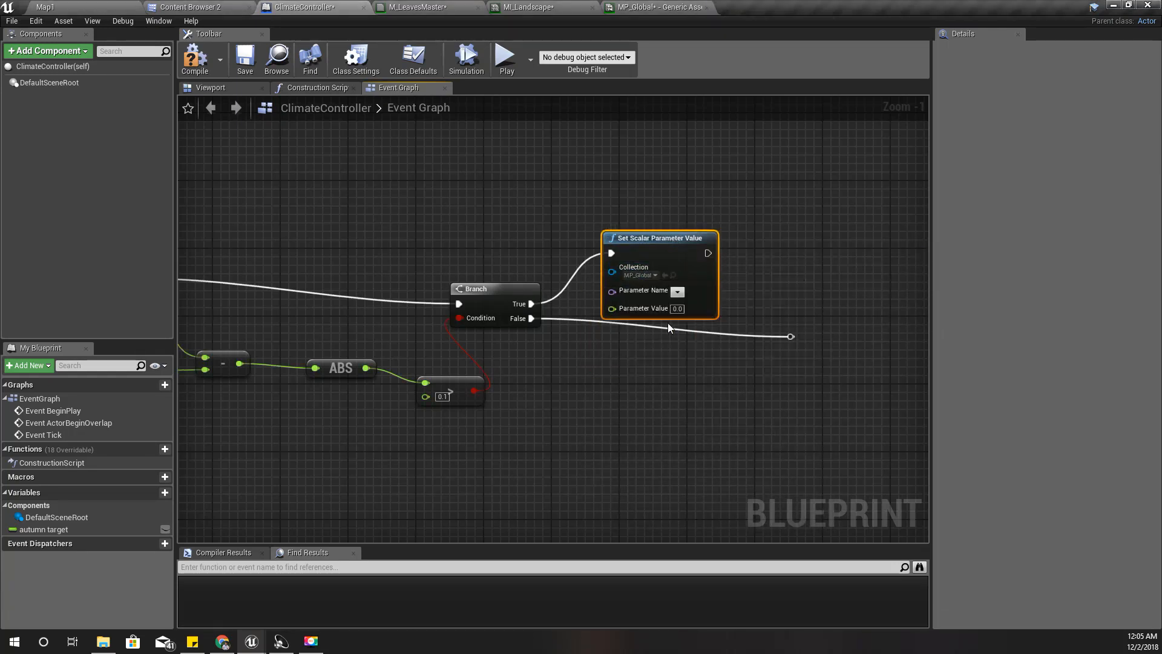
left_click(674, 293)
left_click(692, 369)
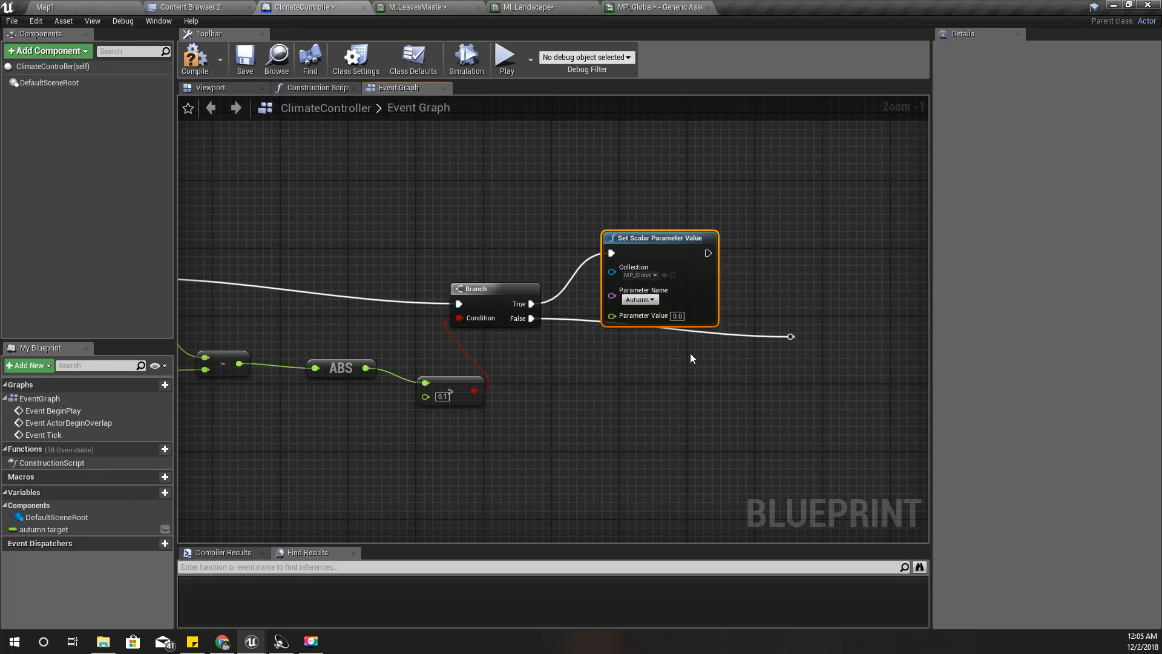
Feed Get Scalar Parameter Value's Return Value into a new float + float node placed below the greater-than comparison
right_click_drag(629, 332, 758, 266)
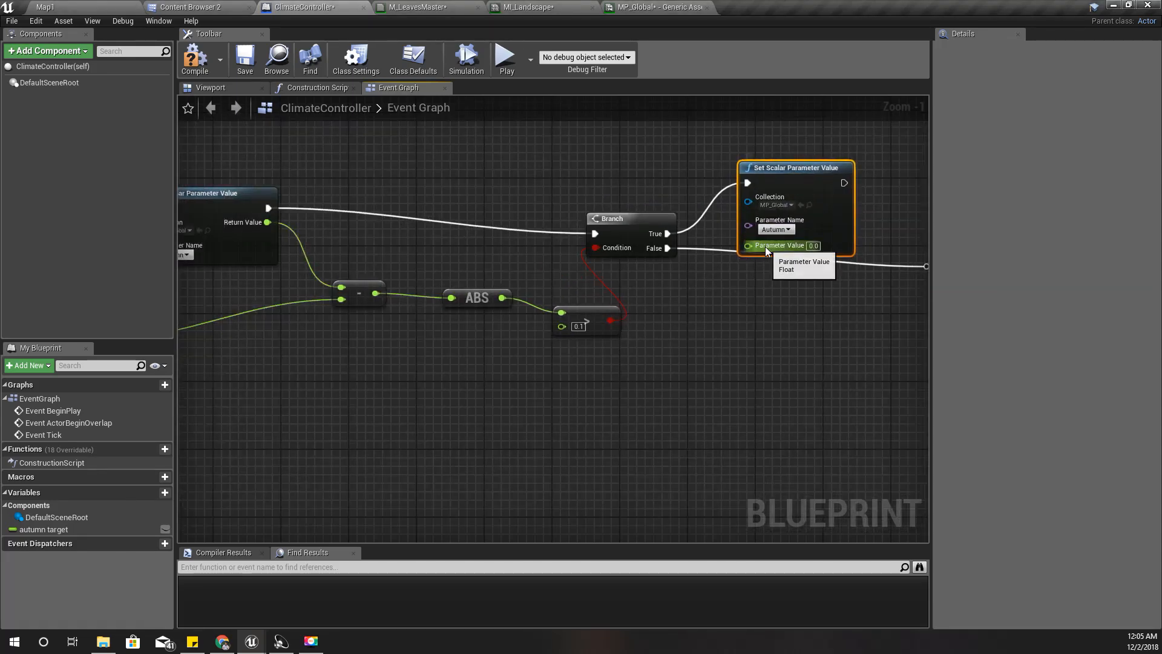
right_click_drag(599, 387, 717, 345)
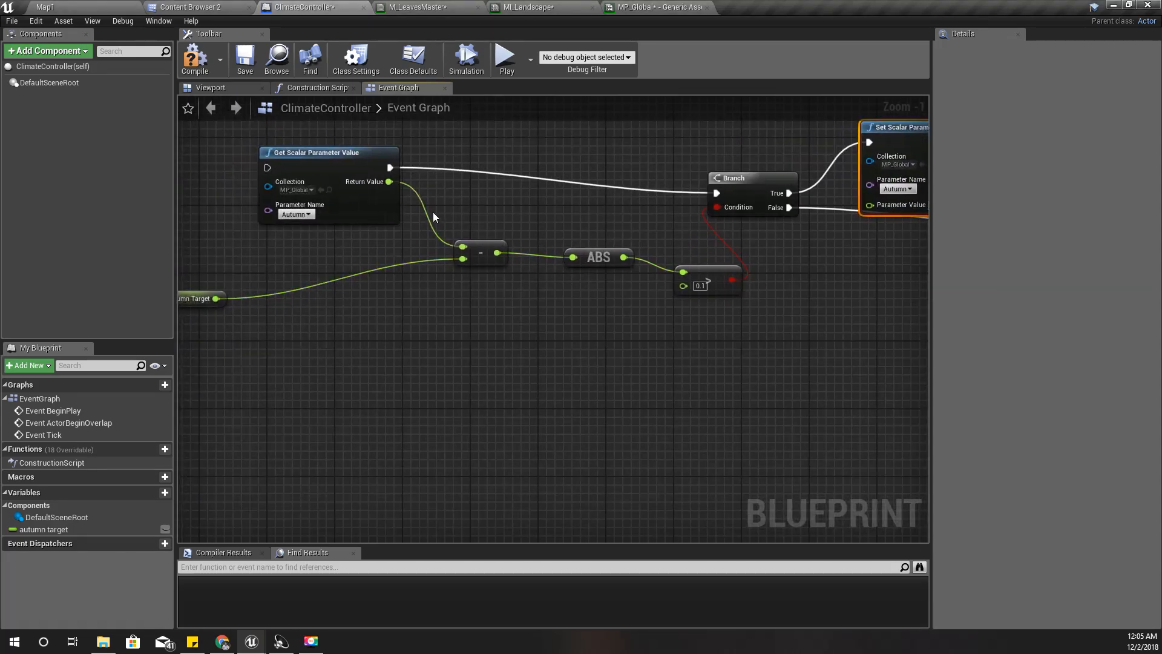
left_click_drag(390, 182, 505, 362)
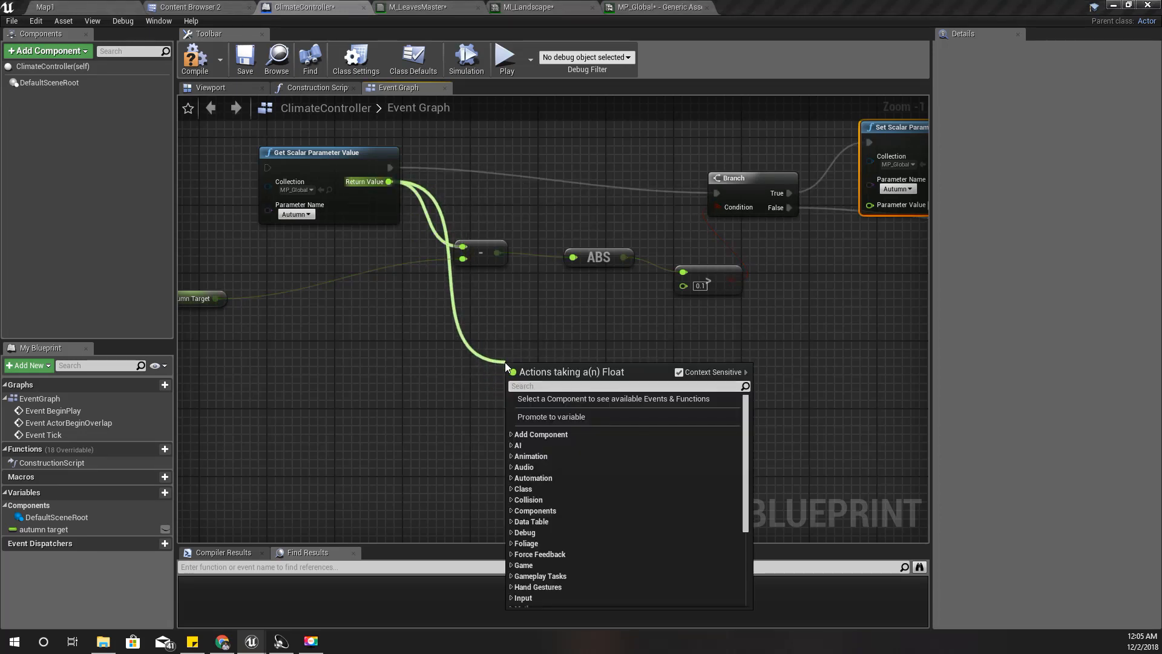
left_click_drag(391, 182, 577, 359)
type("+")
key("Up")
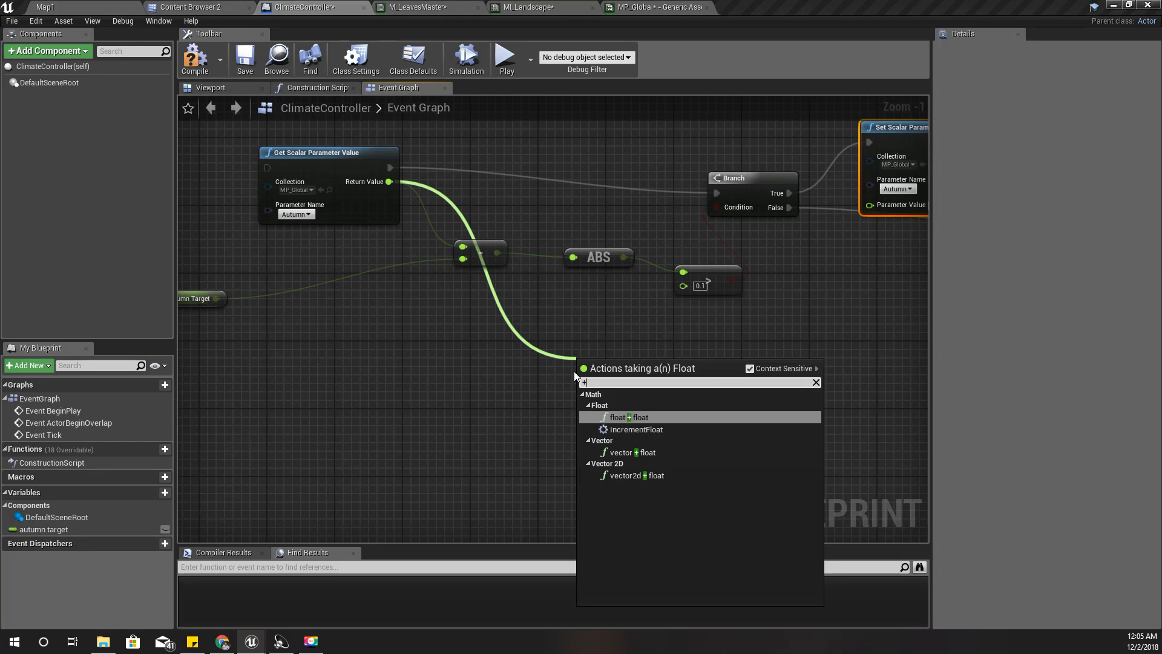
key("Return")
left_click_drag(607, 360, 687, 354)
right_click_drag(397, 372, 417, 373)
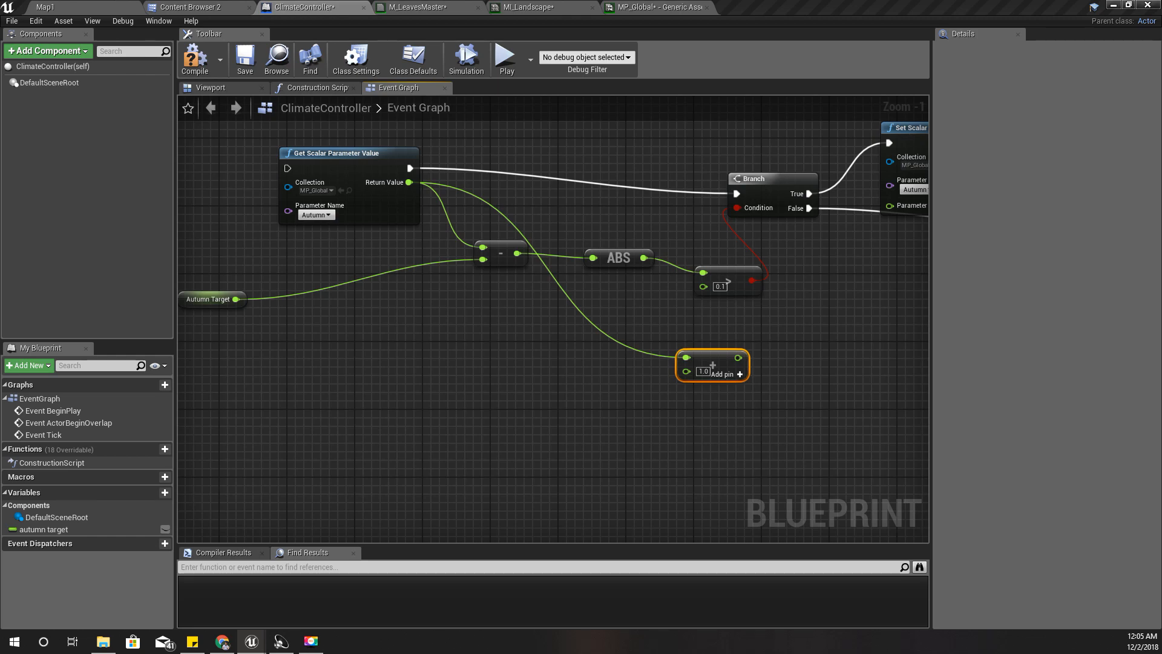
Add a Select Float node feeding the addition's second input
right_click_drag(722, 446, 561, 461)
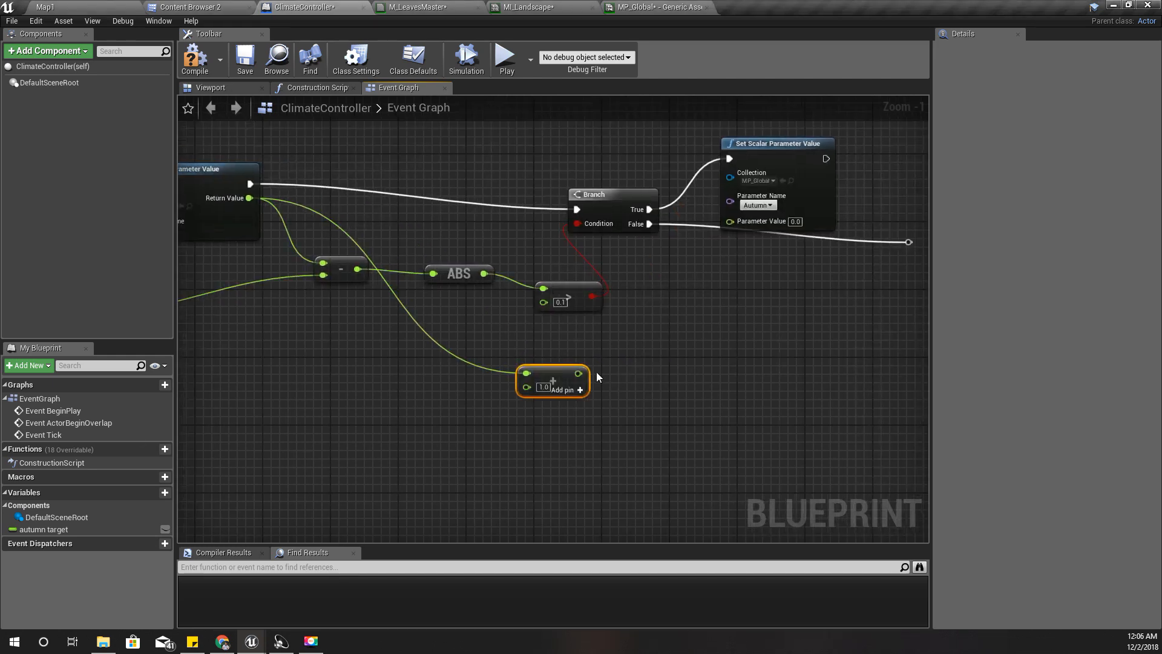
right_click_drag(427, 400, 576, 401)
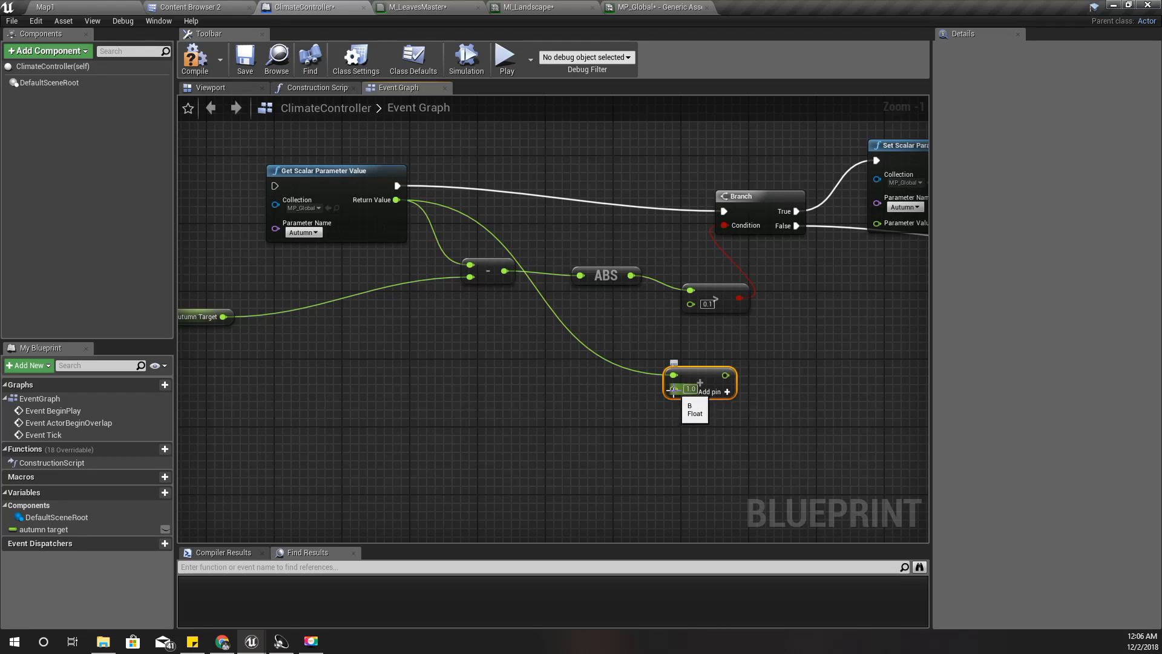
left_click_drag(674, 389, 570, 435)
type("sele")
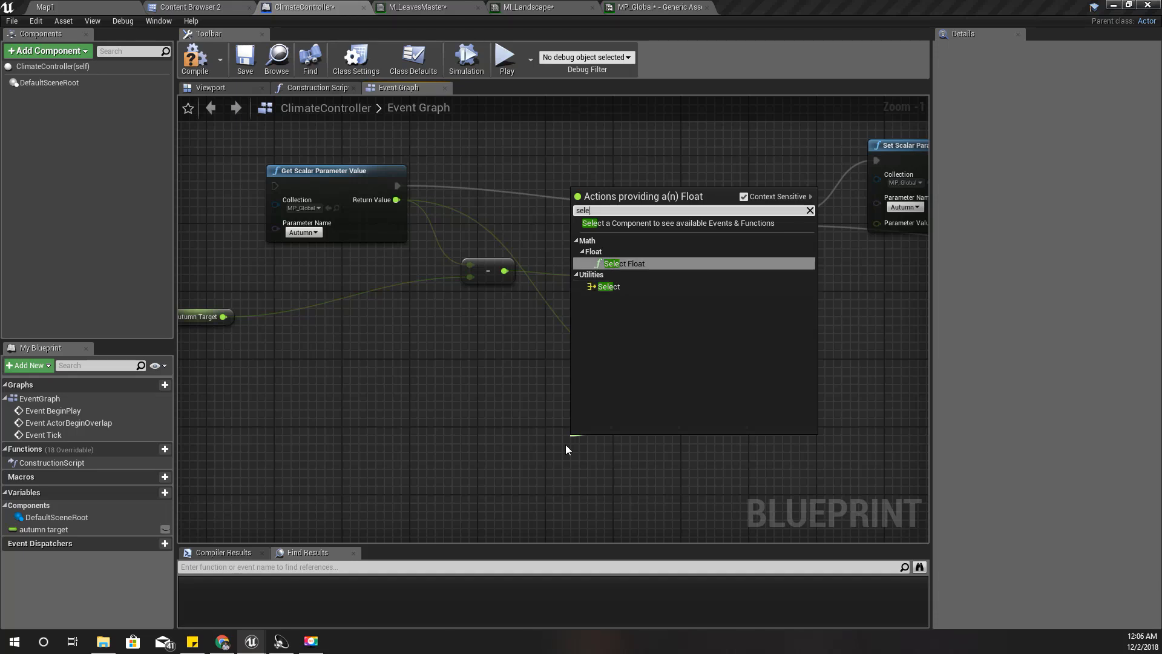
key("Down")
key("Up")
key("Return")
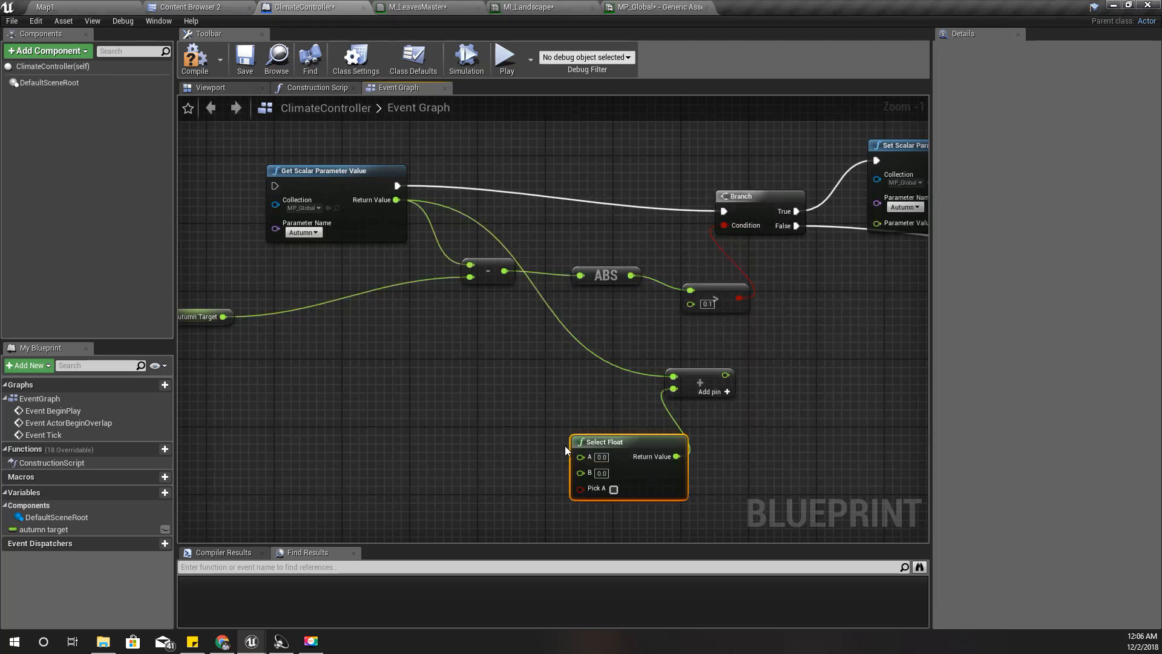
Compare the subtraction result with a new float greater-than node, keeping its threshold at 0.0
right_click_drag(524, 303, 541, 256)
left_click_drag(520, 223, 467, 310)
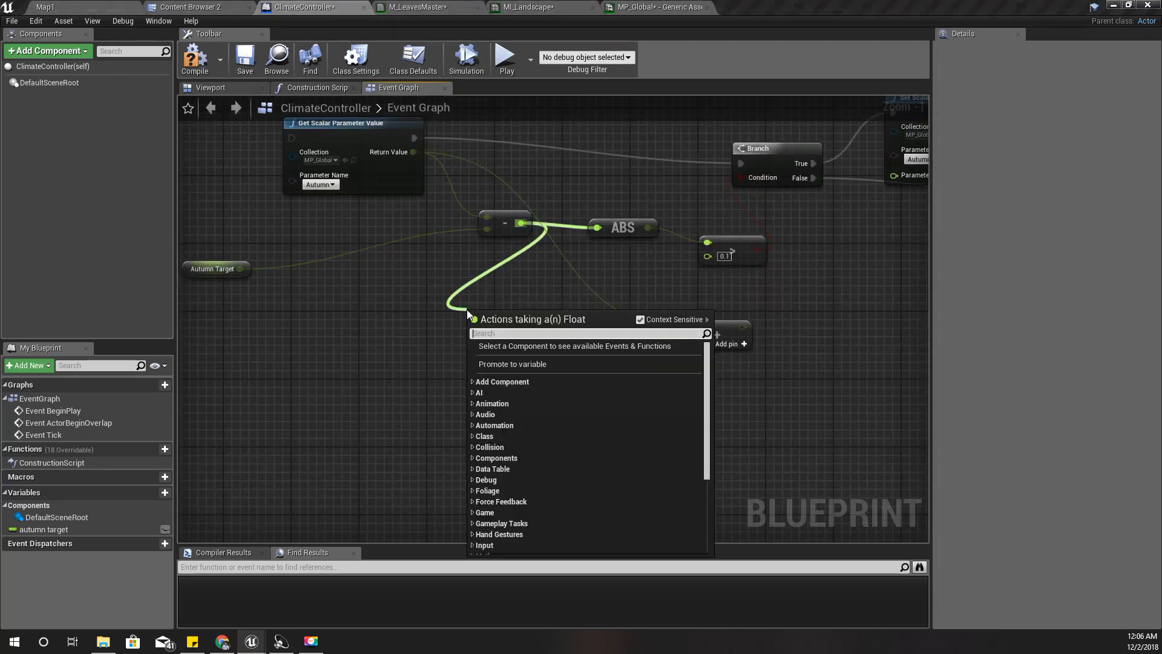
type(">")
key("Up")
key("Return")
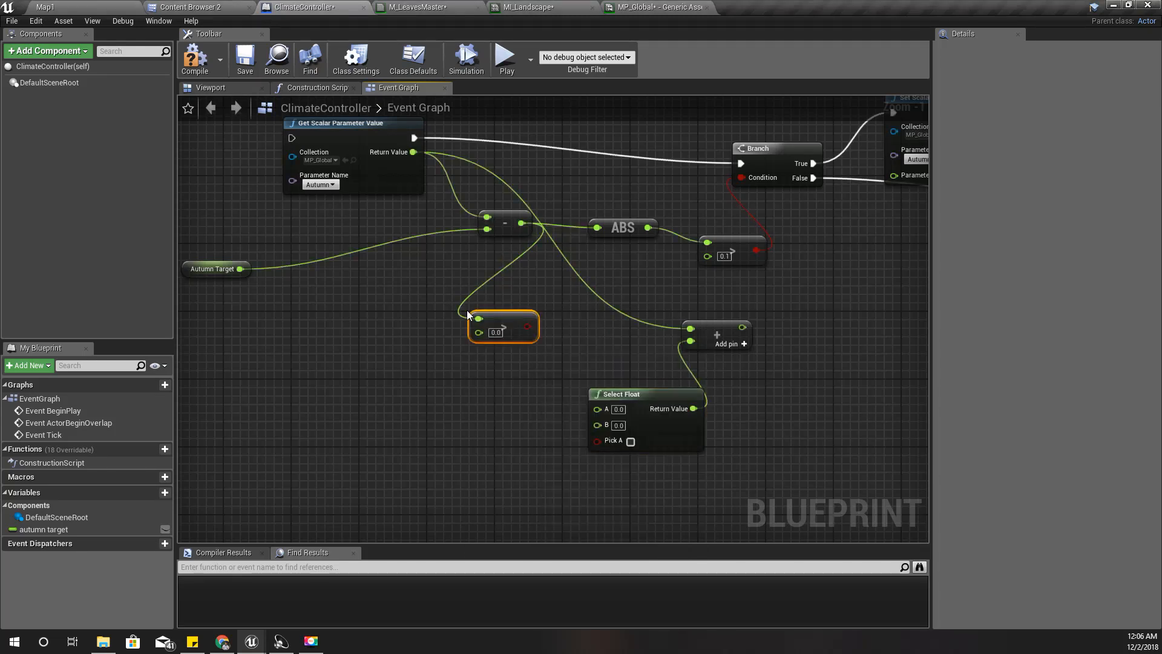
right_click_drag(482, 438, 462, 379)
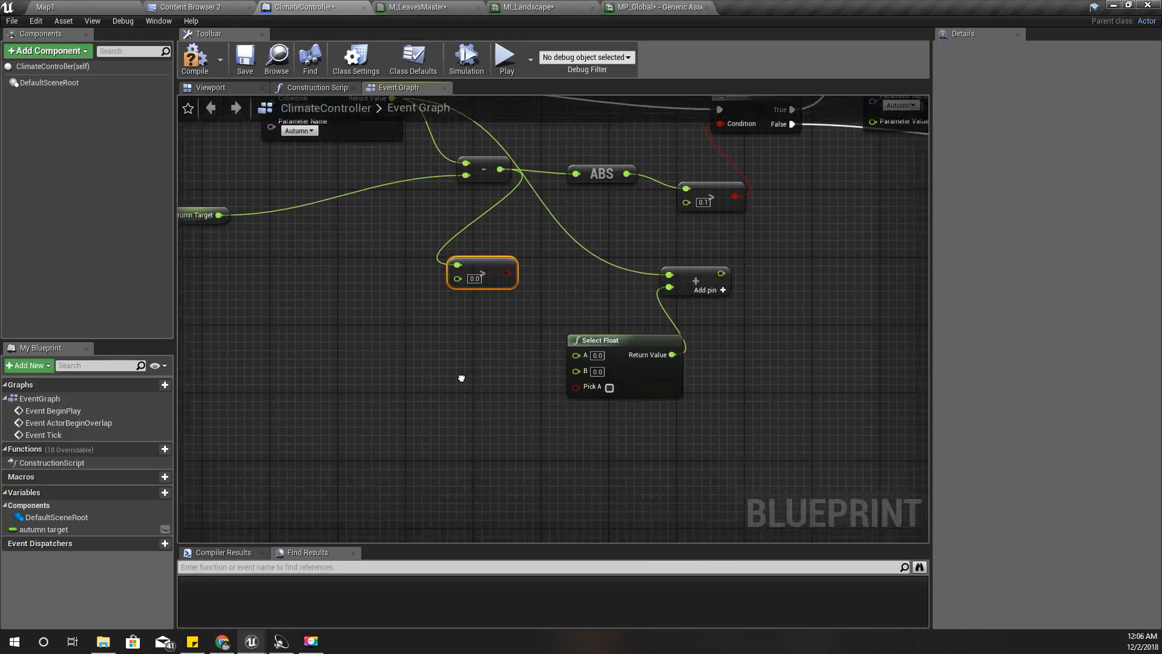
Connect the 0.0 greater-than result to Select Float's Pick A and set option A to -1.0
left_click_drag(506, 272, 576, 388)
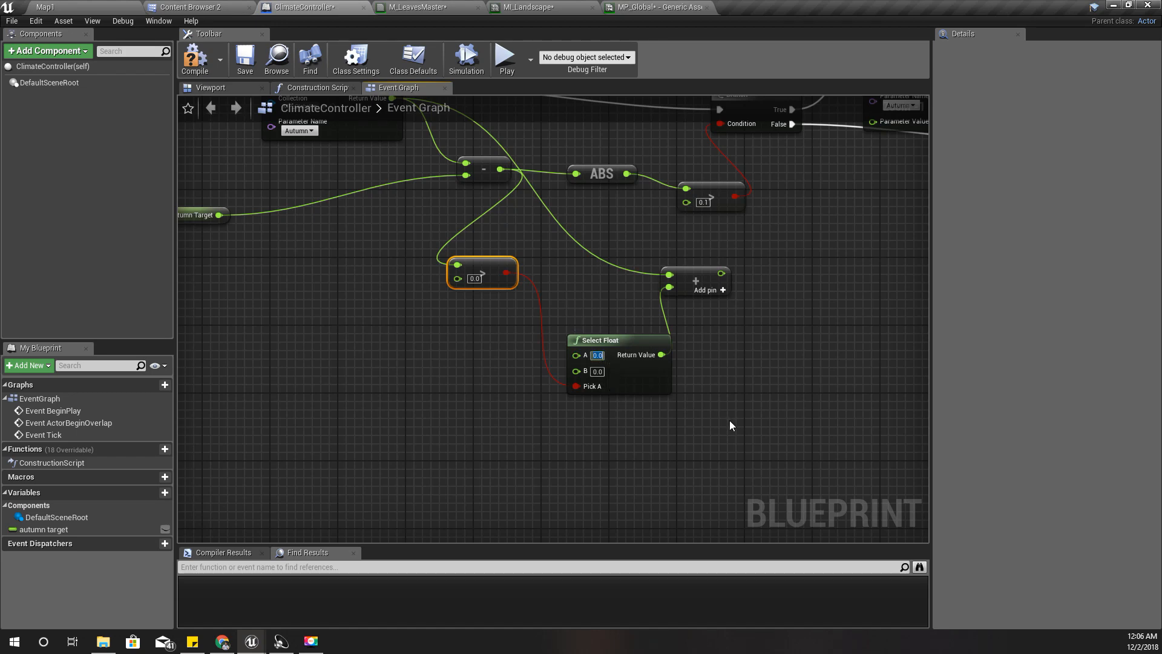
type("1")
key("Return")
type("-1")
key("Return")
Set Select Float's option B to 1.0
right_click_drag(441, 356, 442, 399)
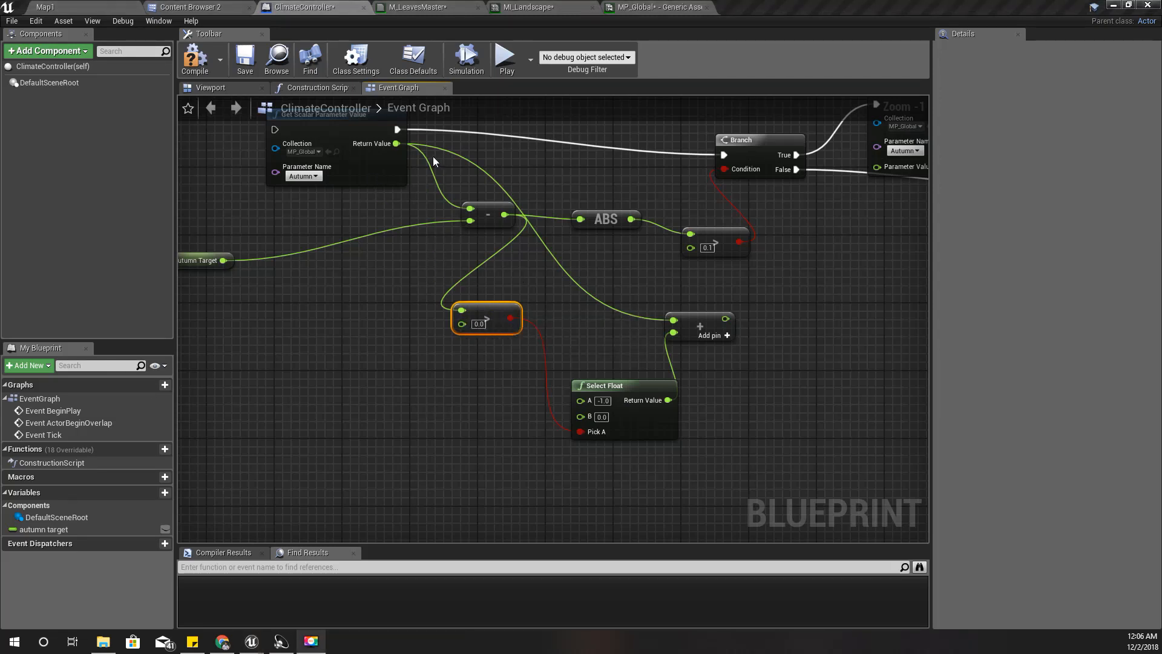
right_click_drag(313, 315, 329, 289)
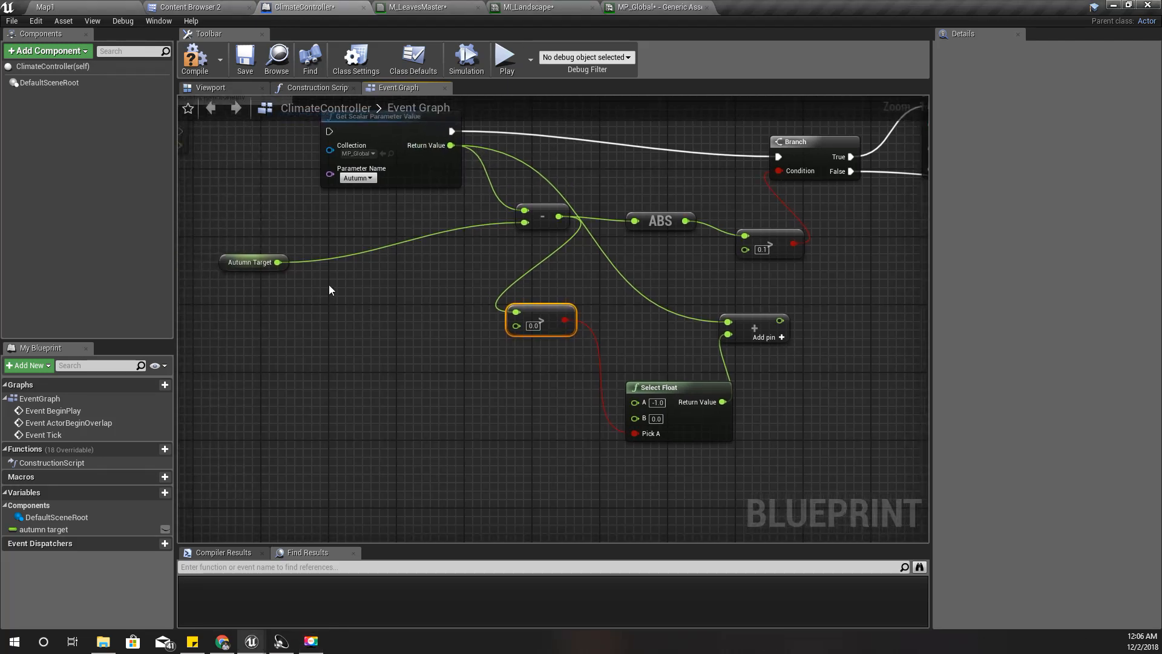
right_click_drag(456, 264, 418, 280)
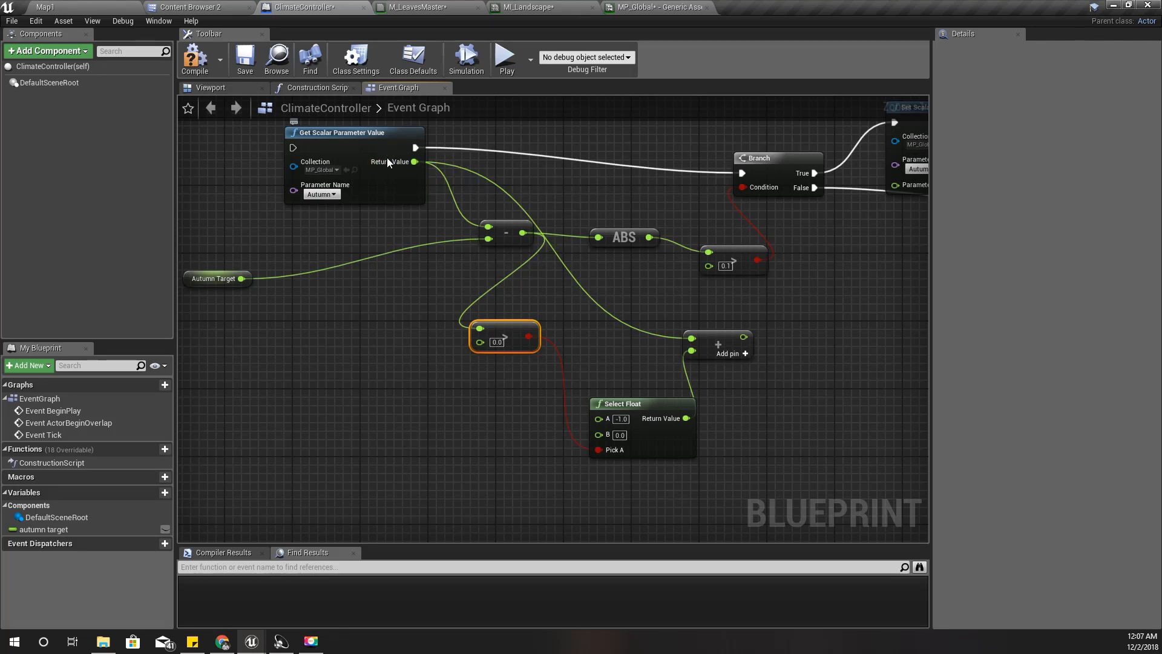
left_click(621, 419)
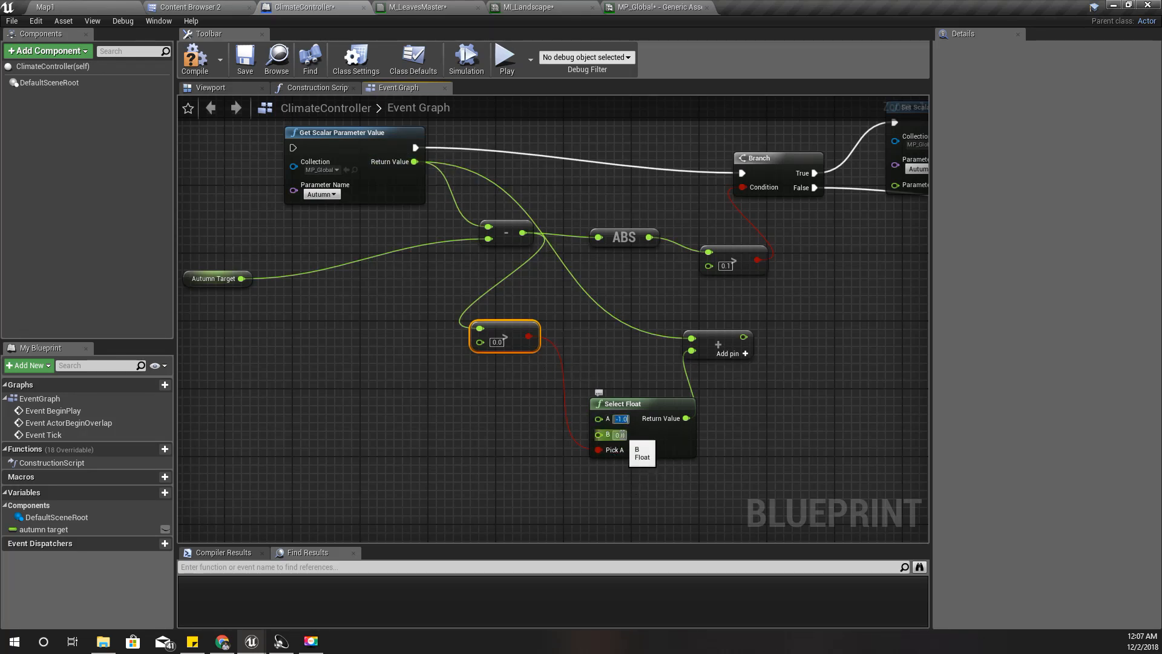
left_click(620, 435)
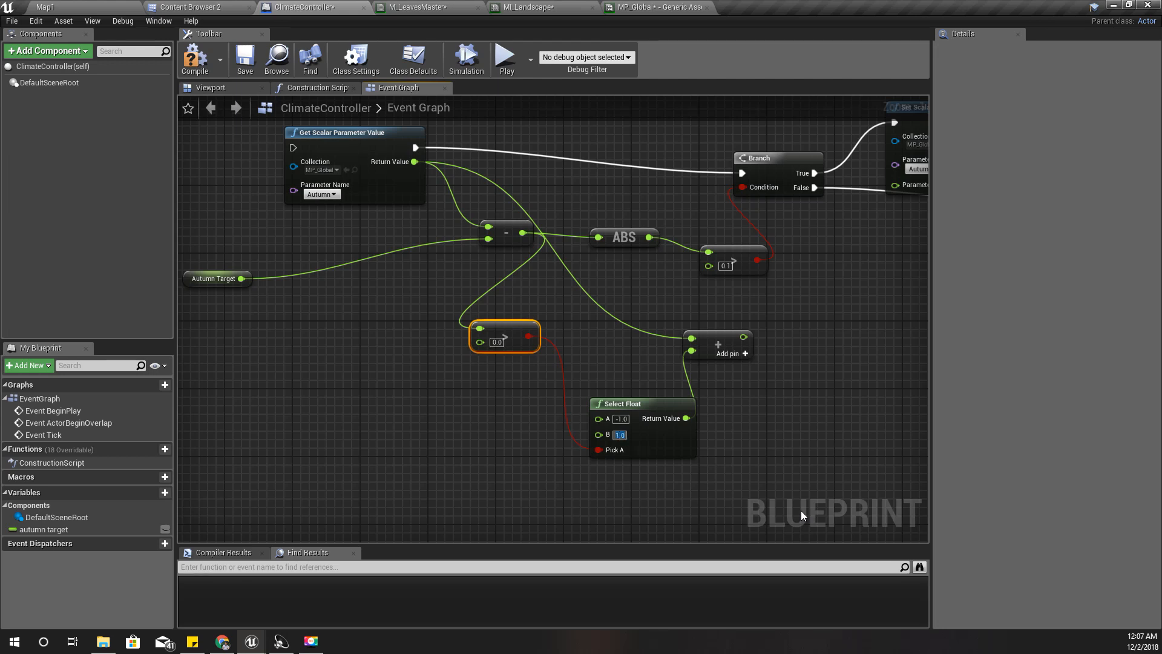
Insert a float * float node between Select Float's Return Value and the addition's second input, making room beside the addition node
right_click_drag(719, 344, 635, 352)
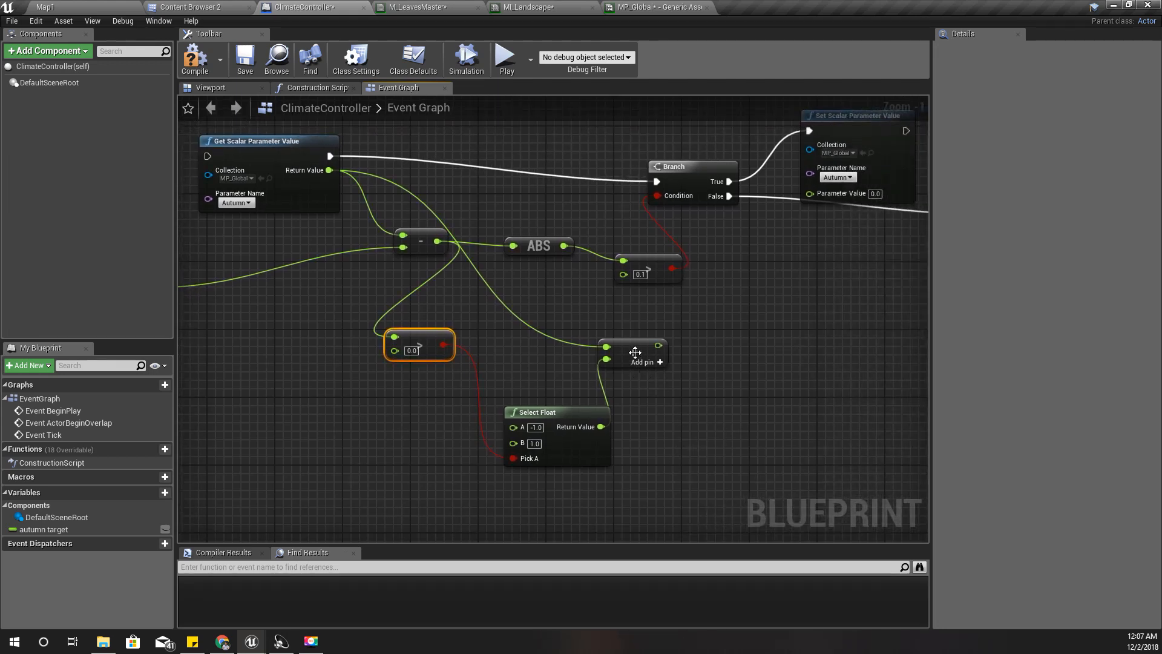
left_click_drag(635, 353, 711, 344)
left_click_drag(601, 427, 644, 427)
type("*")
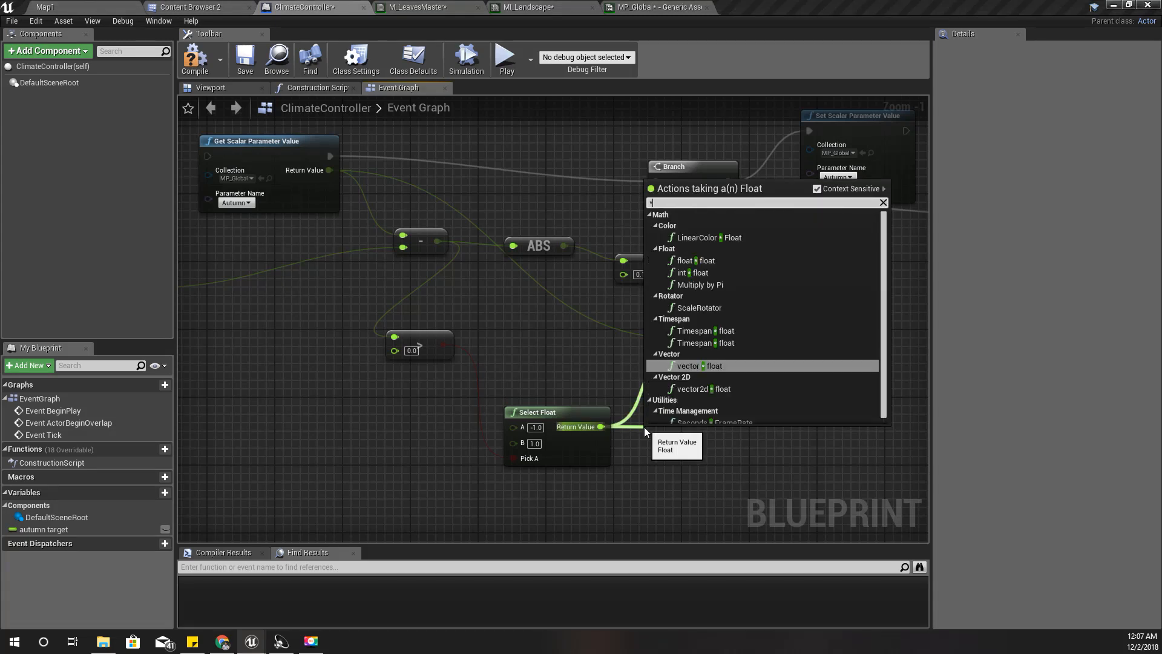
key("Up")
key("Up")
key("Up")
key("Up")
key("Up")
key("Up")
key("Return")
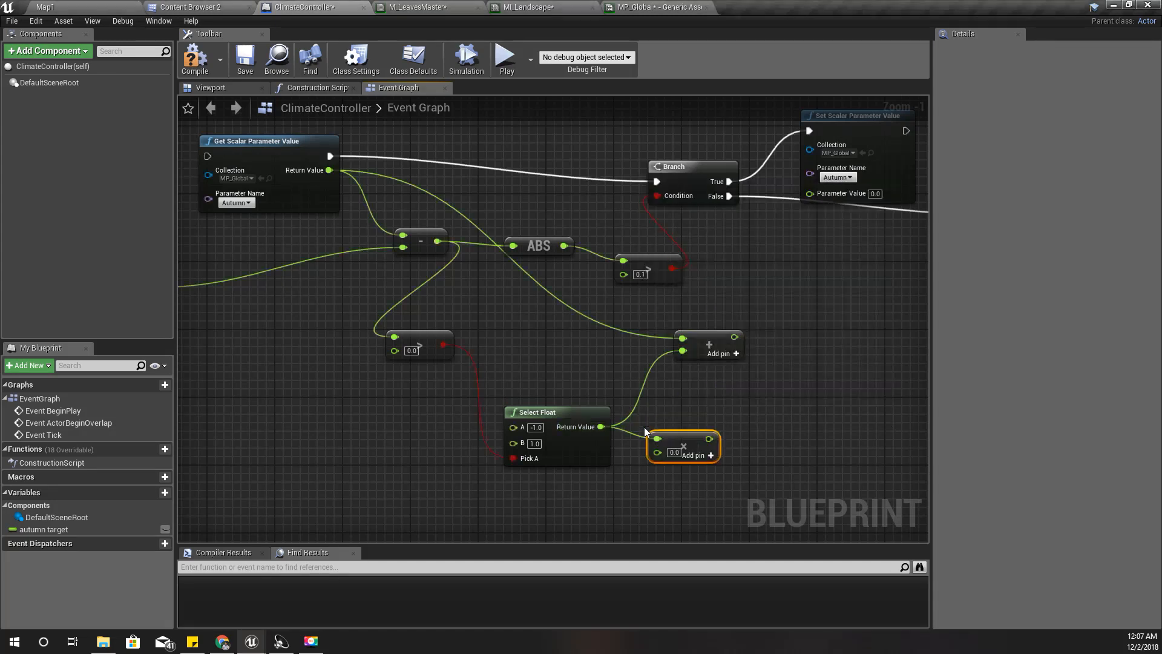
left_click_drag(710, 438, 683, 351)
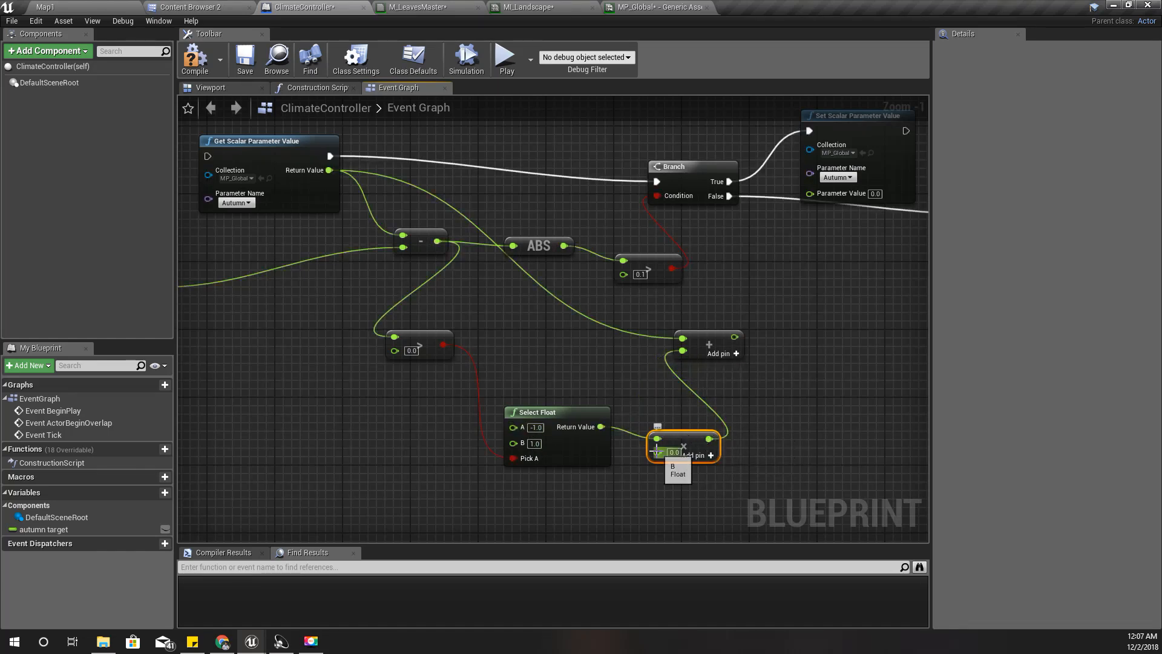
left_click_drag(657, 451, 604, 491)
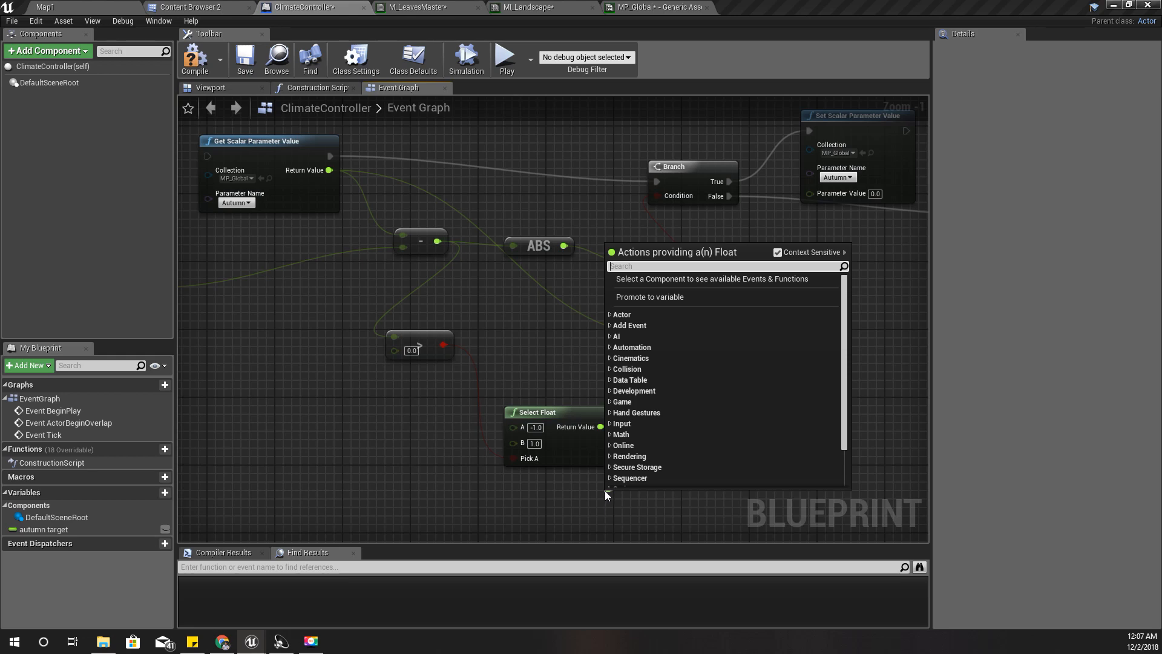
left_click(162, 492)
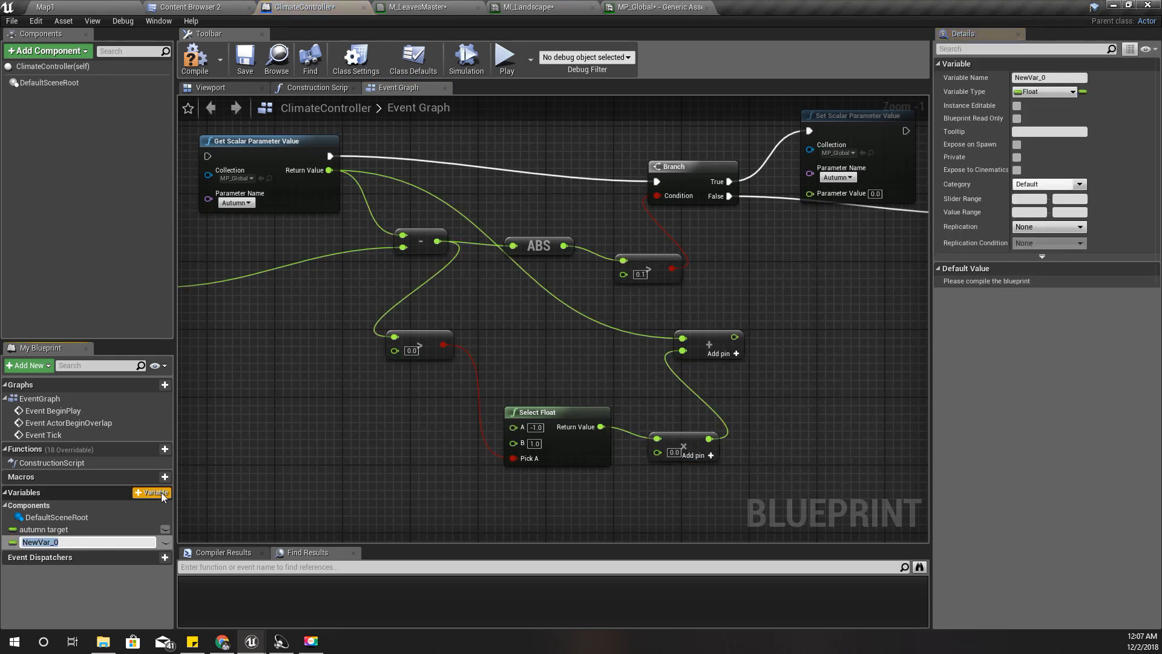
type("transition speed")
key("Escape")
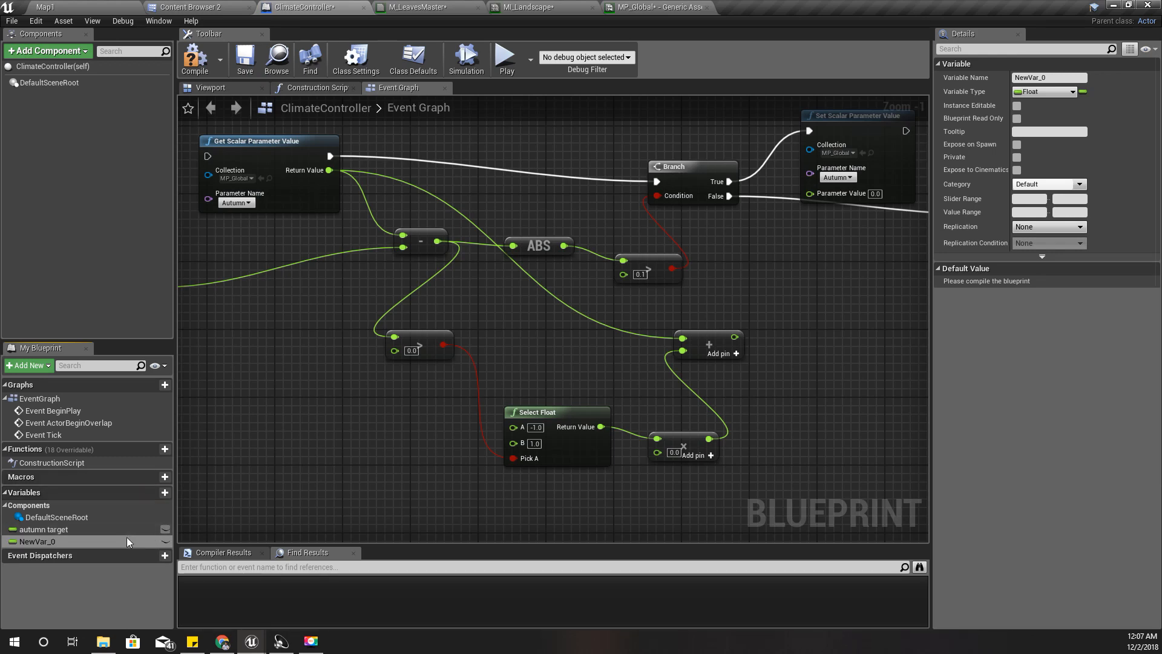
key("Delete")
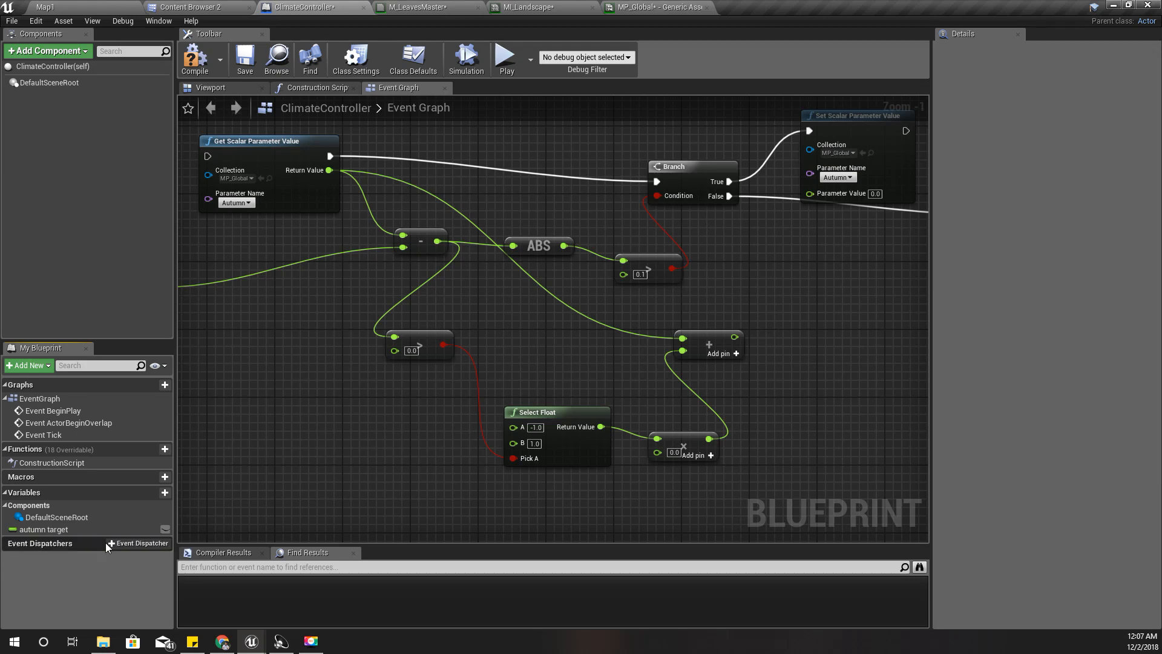
Set the second input of the float * float node to 1.0
left_click(678, 453)
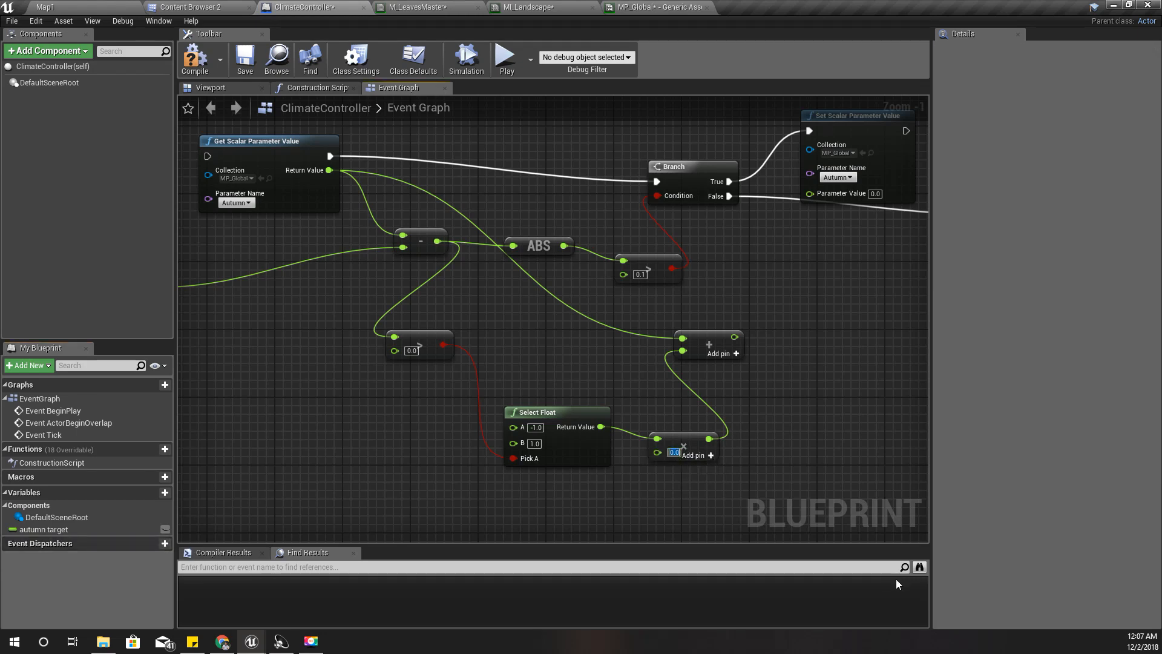
type("1")
right_click_drag(691, 457, 594, 407)
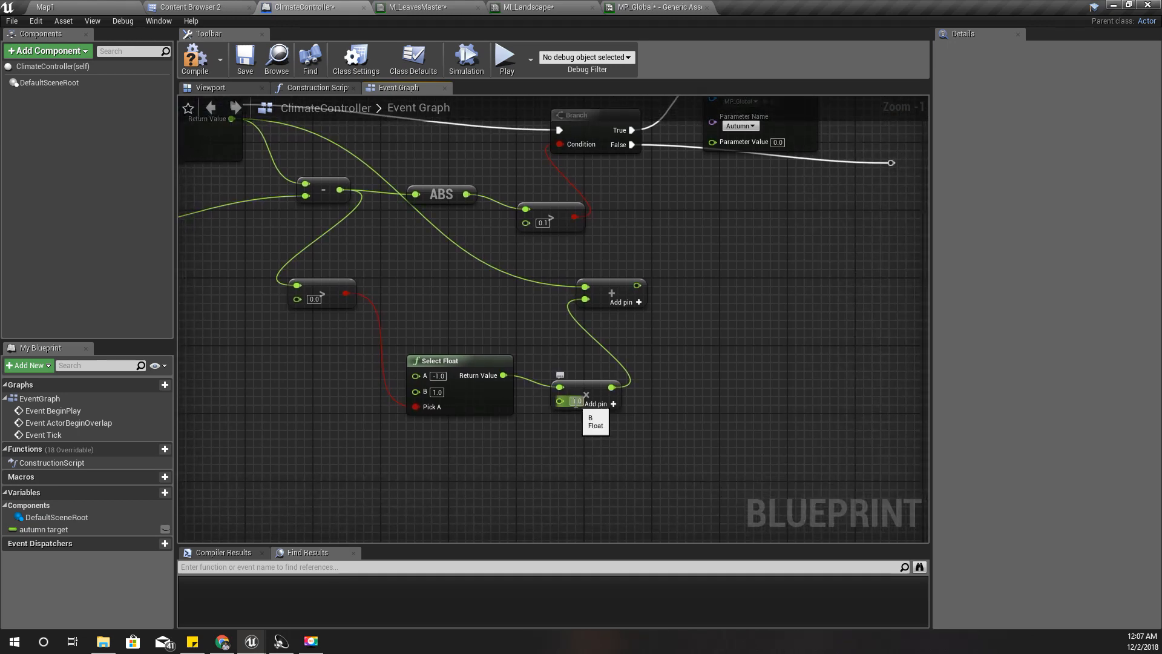
type("0")
key("Return")
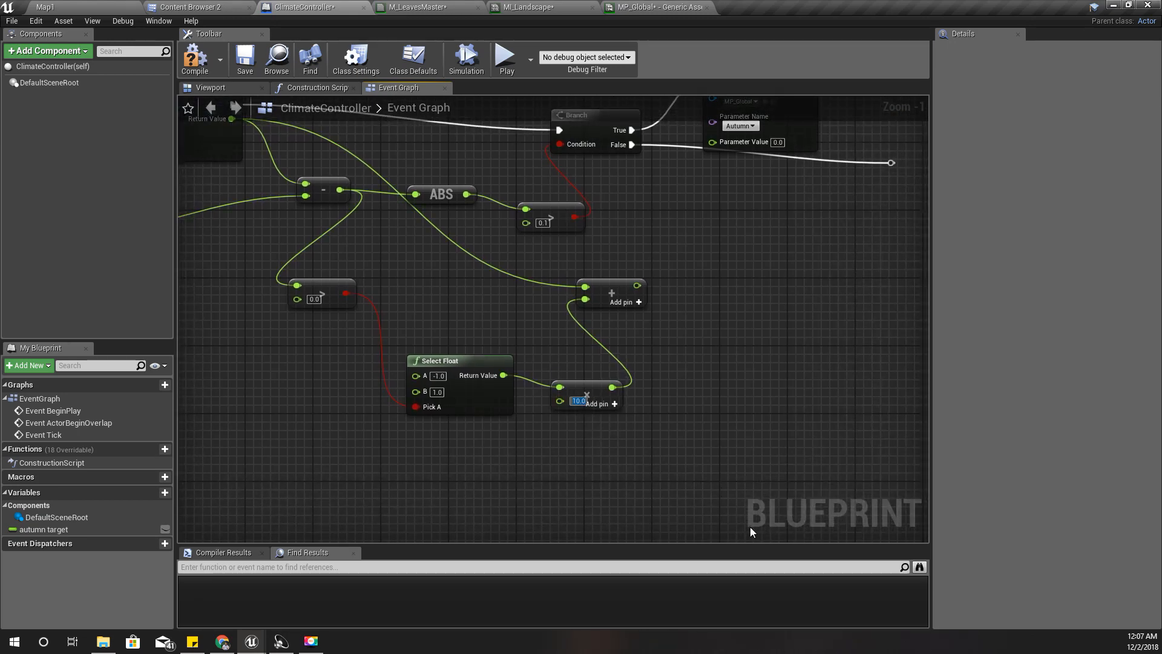
type("1")
key("Return")
Connect the addition result to Set Scalar Parameter Value's Parameter Value and link that node's execution output to the Branch False reroute node
right_click_drag(655, 335, 641, 389)
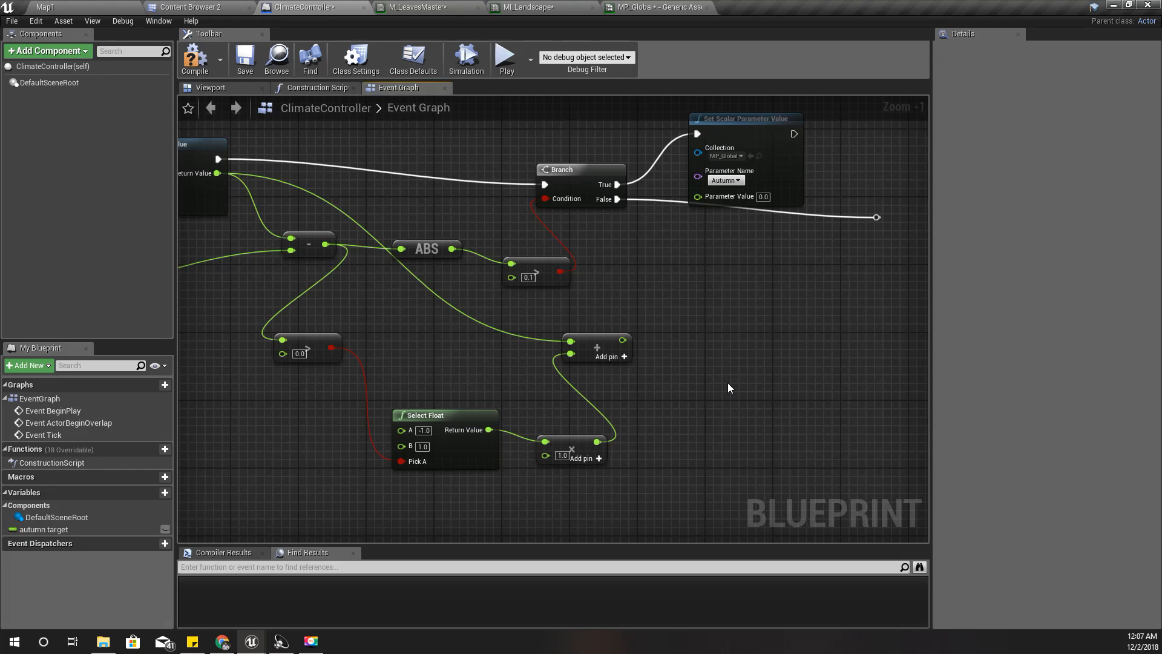
left_click_drag(624, 339, 706, 198)
right_click_drag(707, 198, 569, 269)
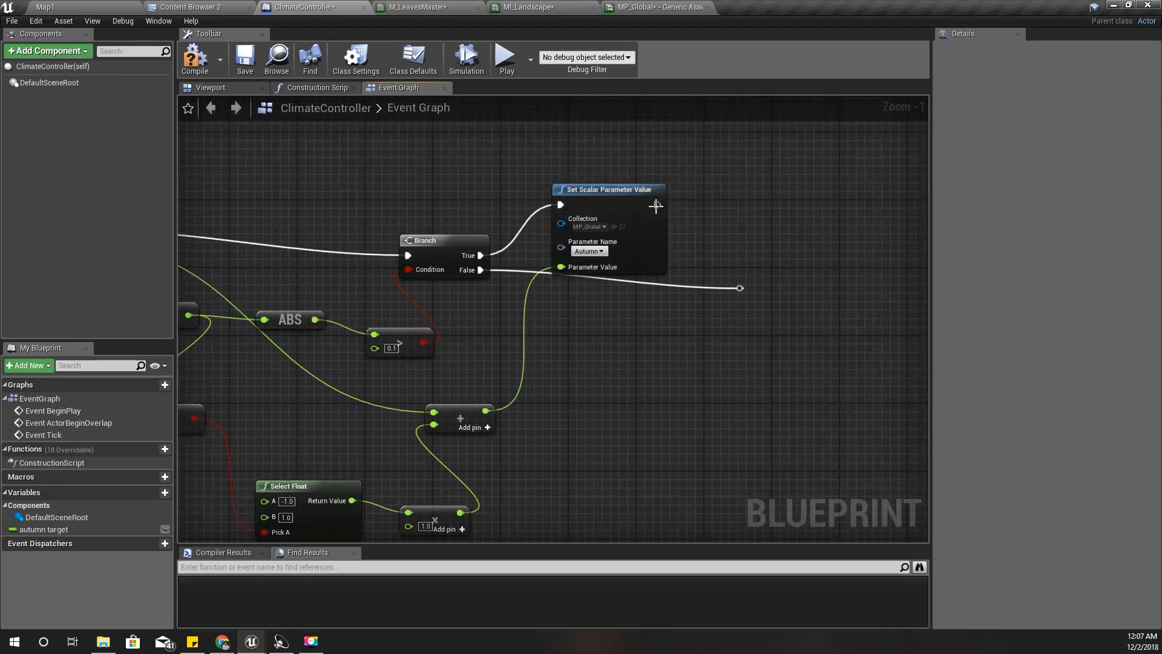
left_click_drag(657, 205, 740, 288)
Extend the execution line from the existing reroute node with a second reroute node farther along
scroll(760, 318, "down", 3)
right_click_drag(760, 324, 600, 327)
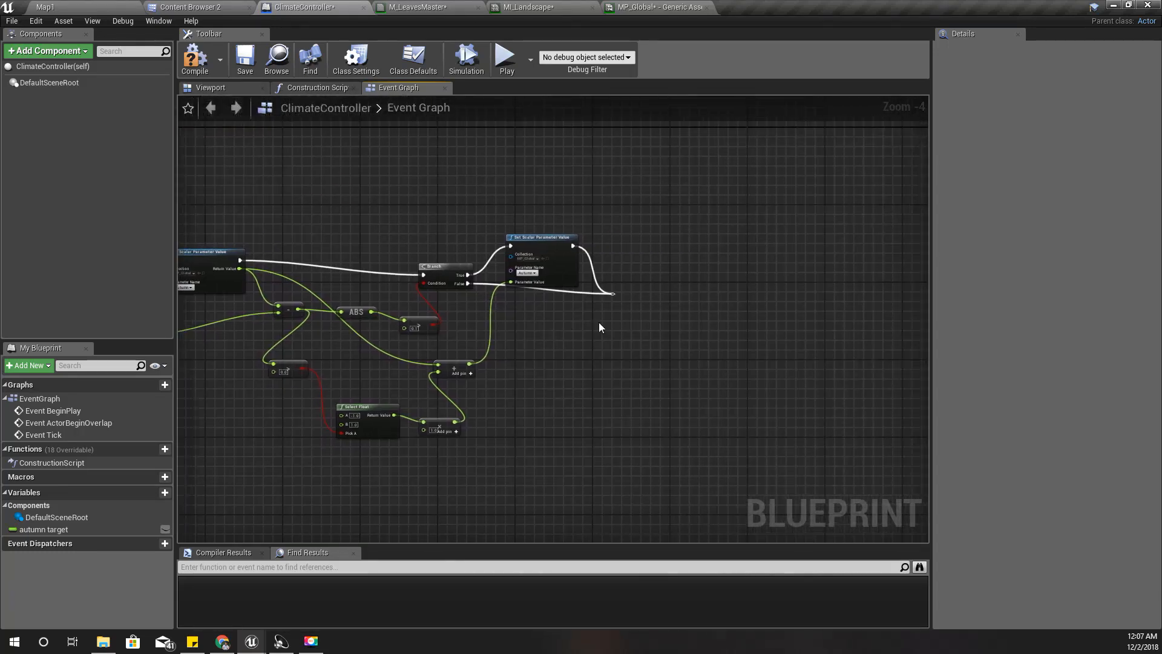
left_click_drag(617, 294, 699, 295)
type("rer")
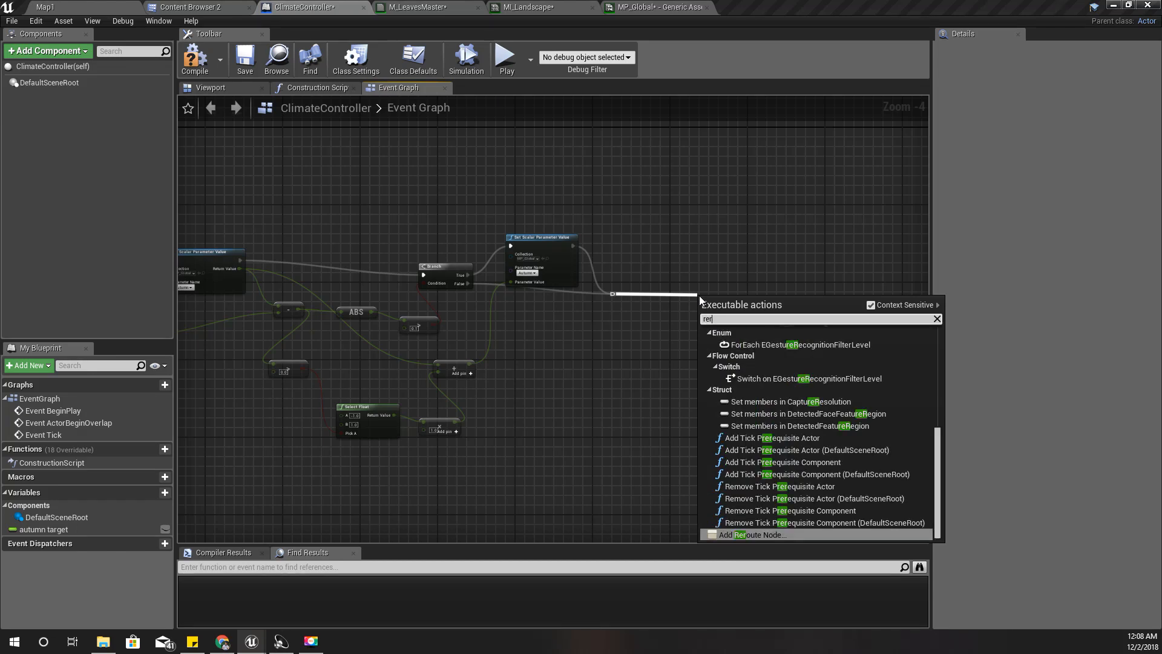
key("Return")
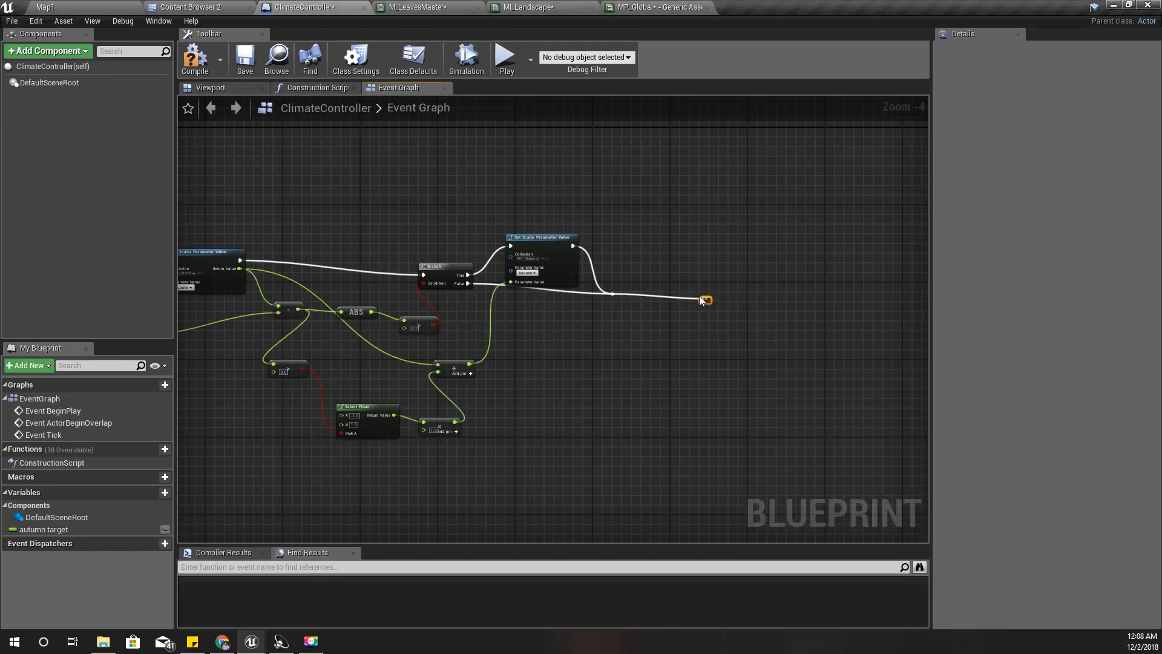
Move the Autumn Target node away from the subtraction and connect Event Tick's execution output to Get Scalar Parameter Value
right_click_drag(695, 360, 881, 346)
scroll(381, 358, "up", 2)
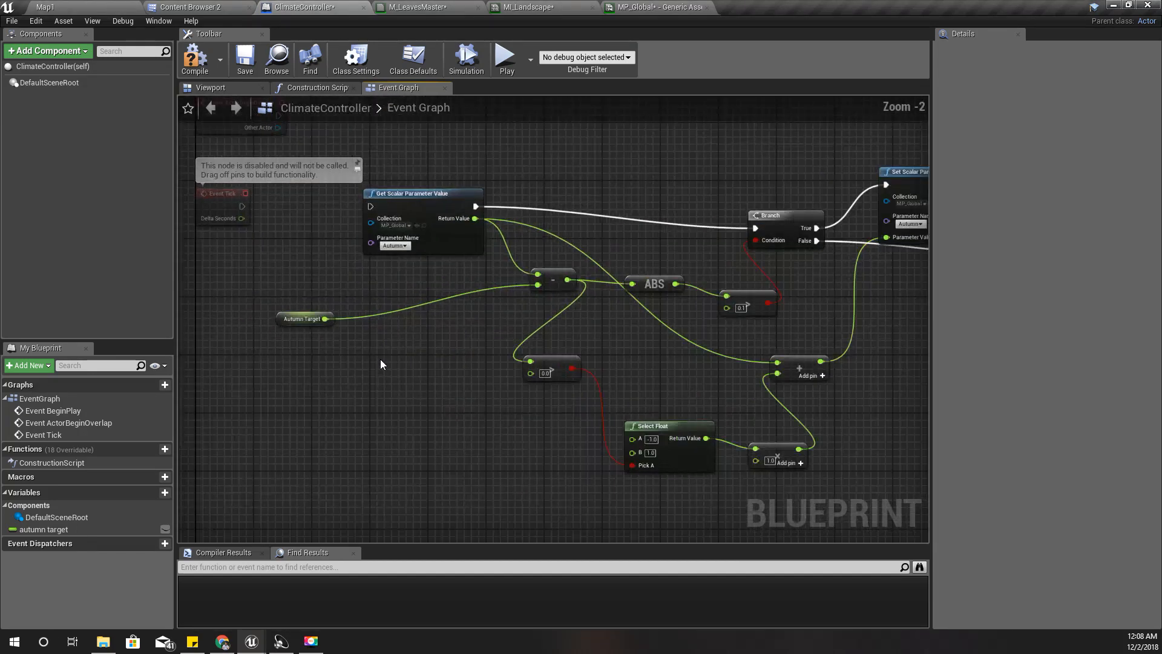
left_click_drag(328, 340, 277, 333)
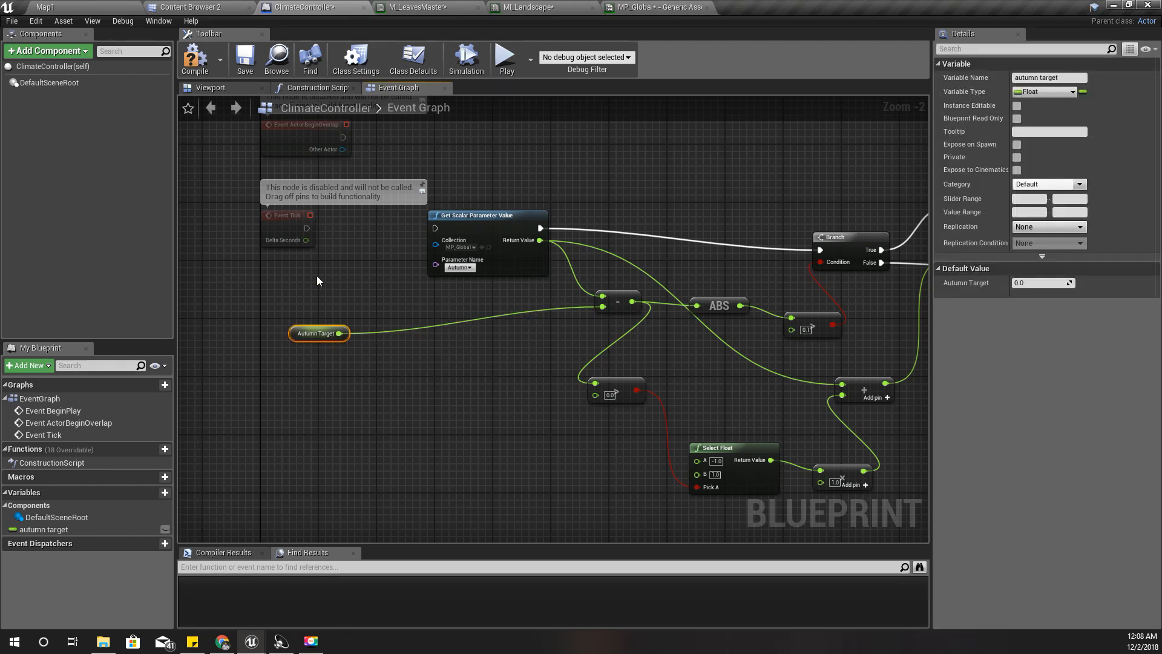
left_click_drag(305, 227, 435, 228)
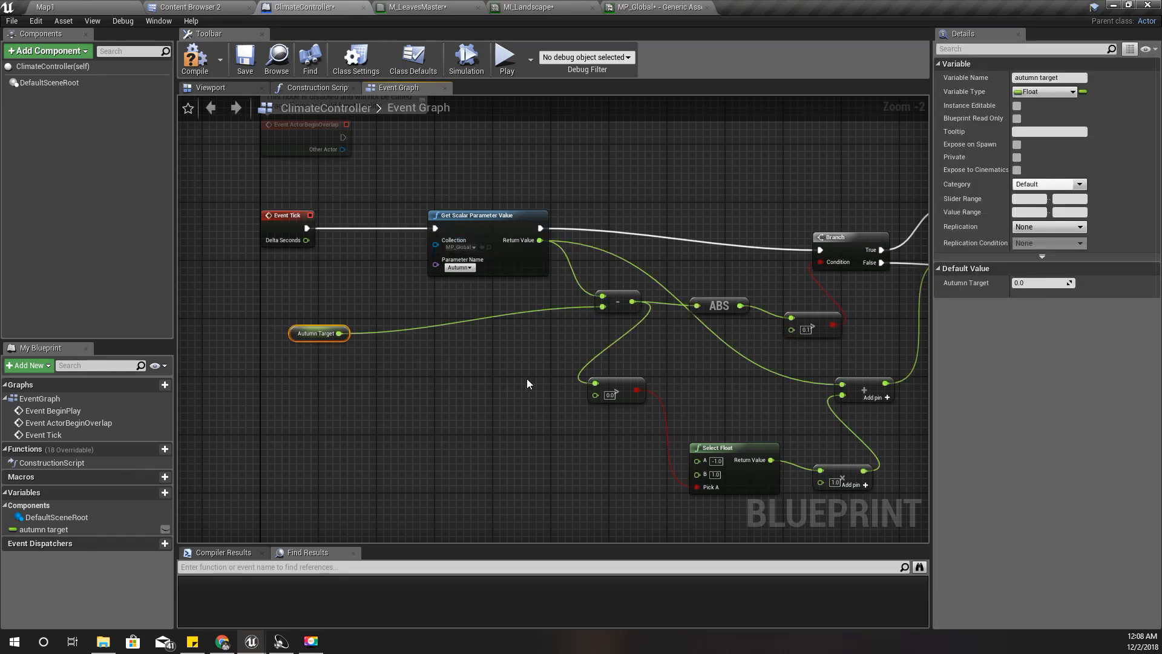
Shift the Branch node to straighten its execution wire and compile the ClimateController blueprint
scroll(527, 379, "down", 1)
right_click_drag(527, 379, 401, 372)
right_click_drag(760, 404, 574, 392)
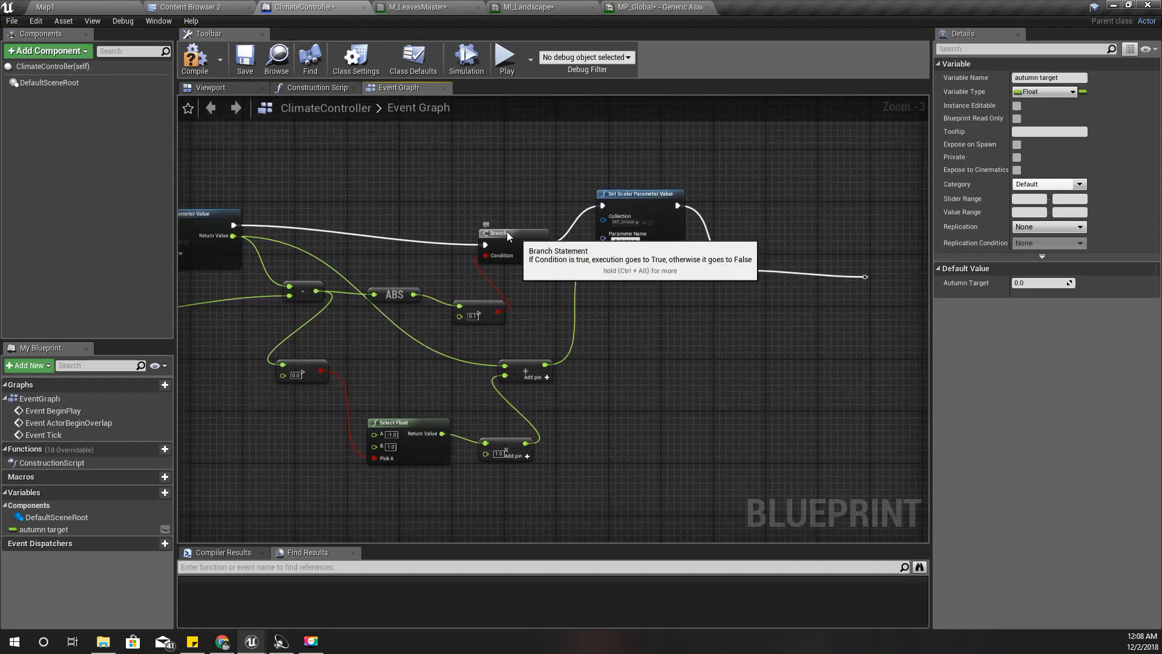
left_click_drag(506, 232, 480, 217)
right_click_drag(795, 337, 884, 364)
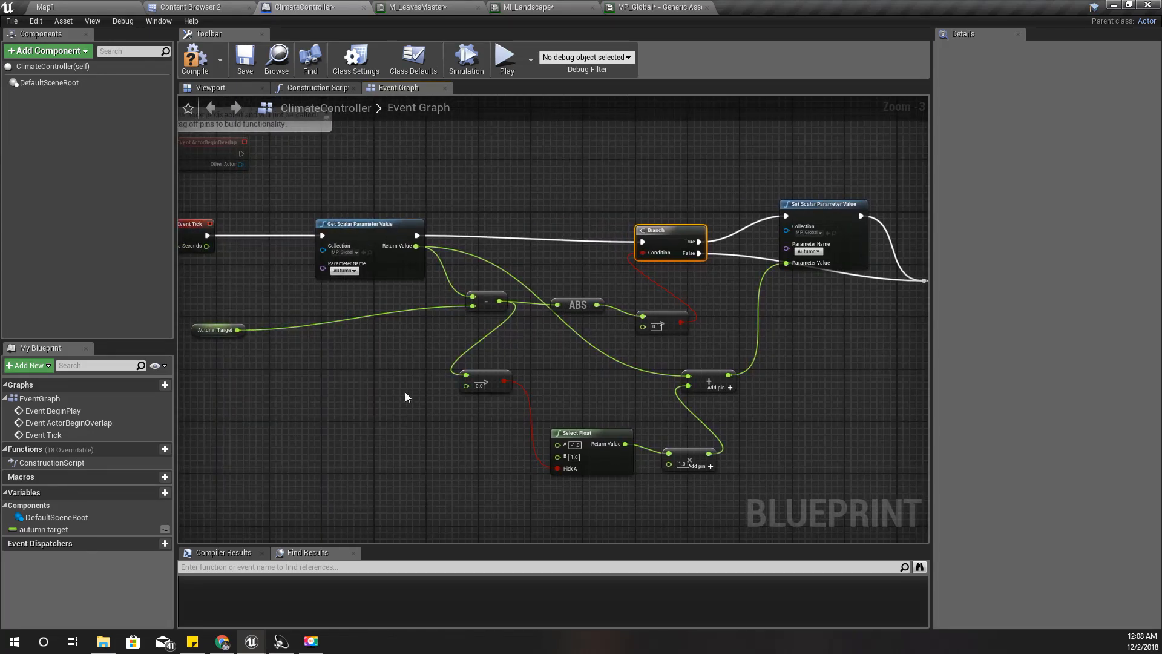
left_click(195, 55)
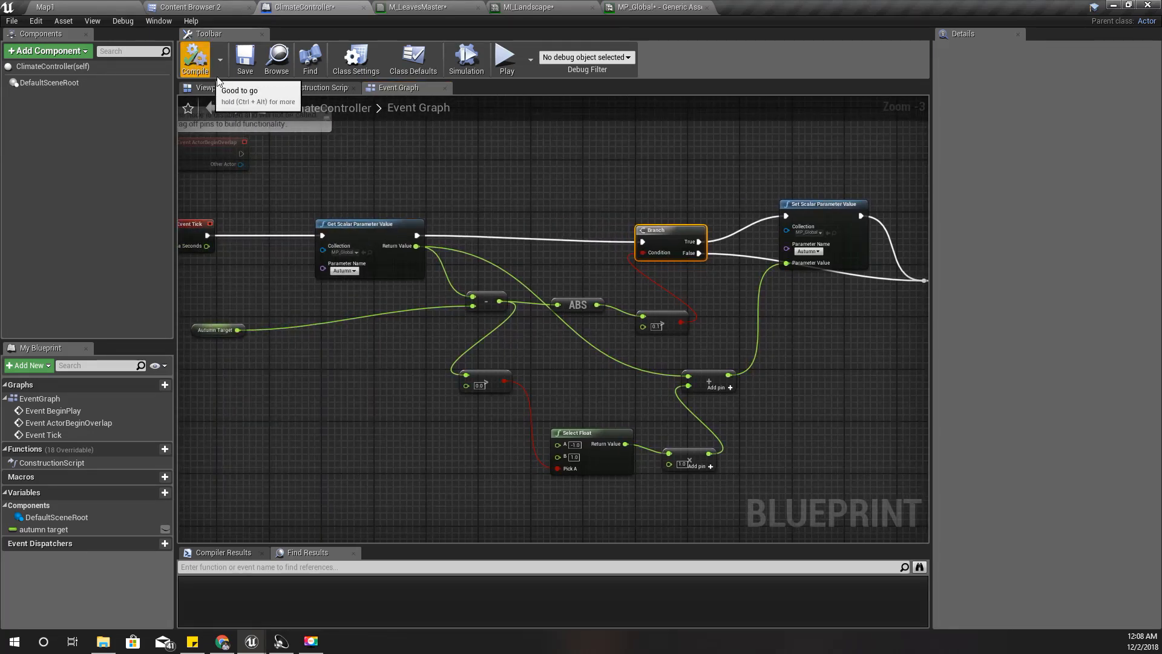
Find the ClimateController class by searching for "cli" and place an instance on the grass in Map1
left_click(68, 6)
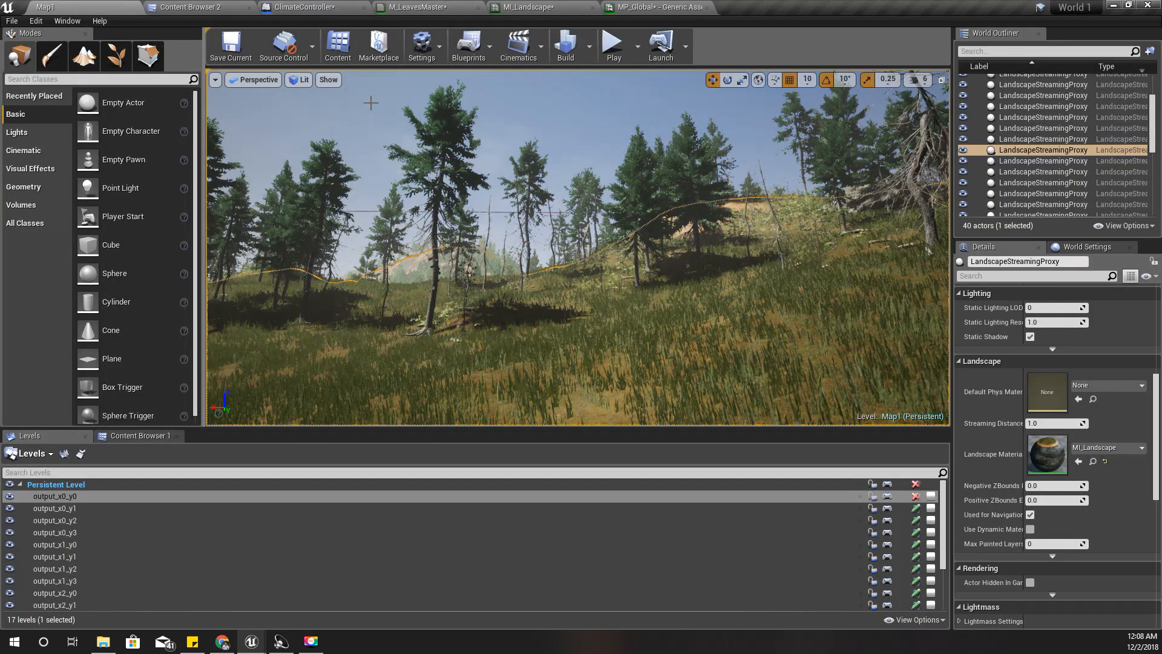
left_click(92, 80)
type("cli")
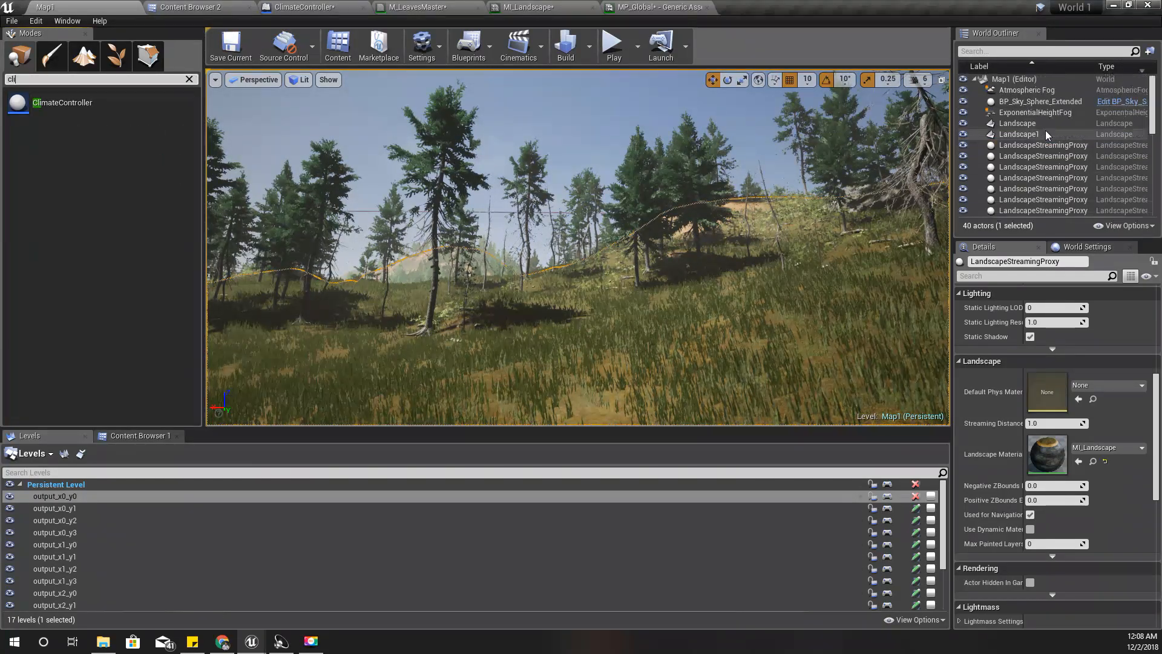
left_click_drag(60, 103, 496, 375)
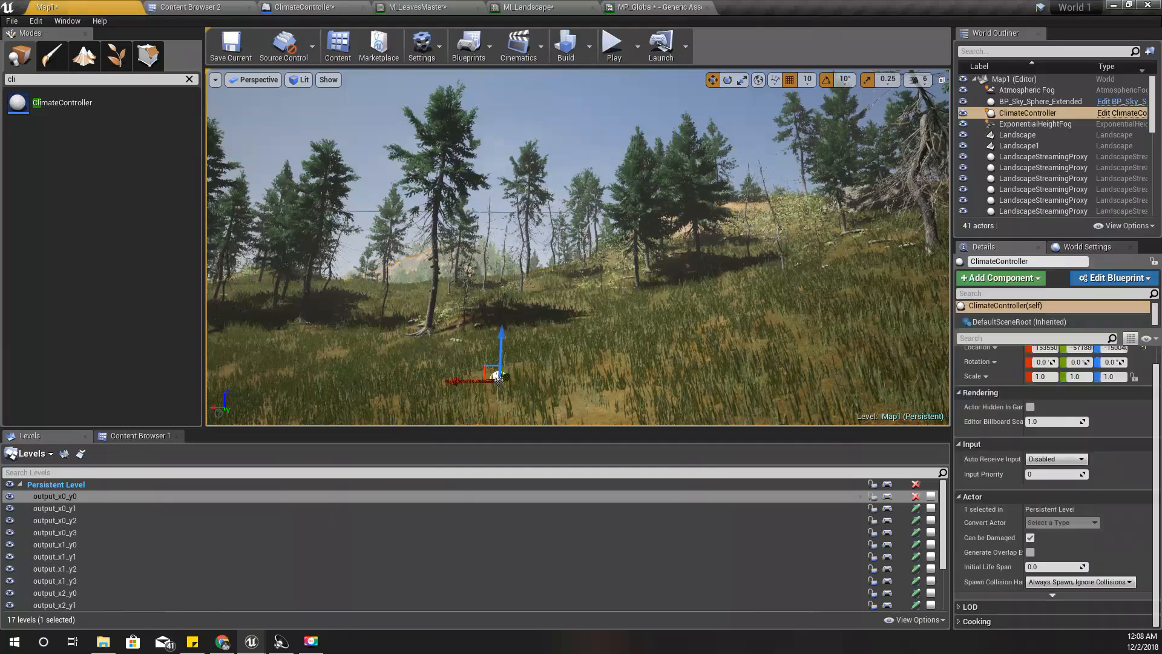
left_click(493, 376)
right_click_drag(497, 375, 497, 391)
In ClimateController's event graph, make Event BeginPlay run a Set Autumn Target node with the value 1
left_click(288, 7)
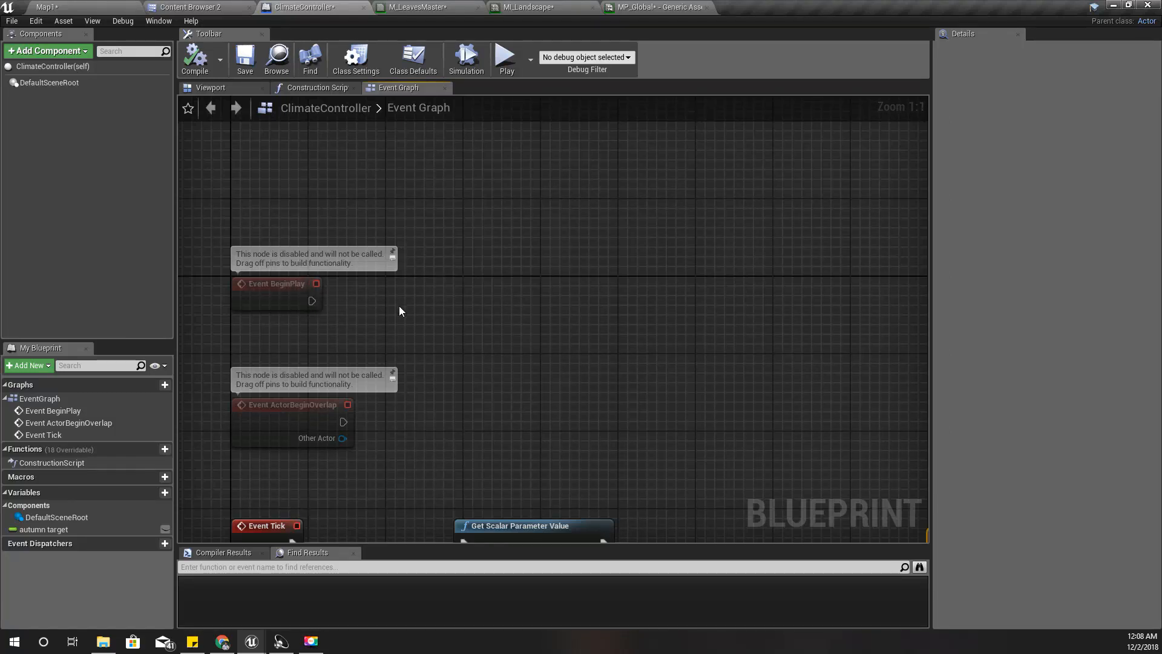
key("c")
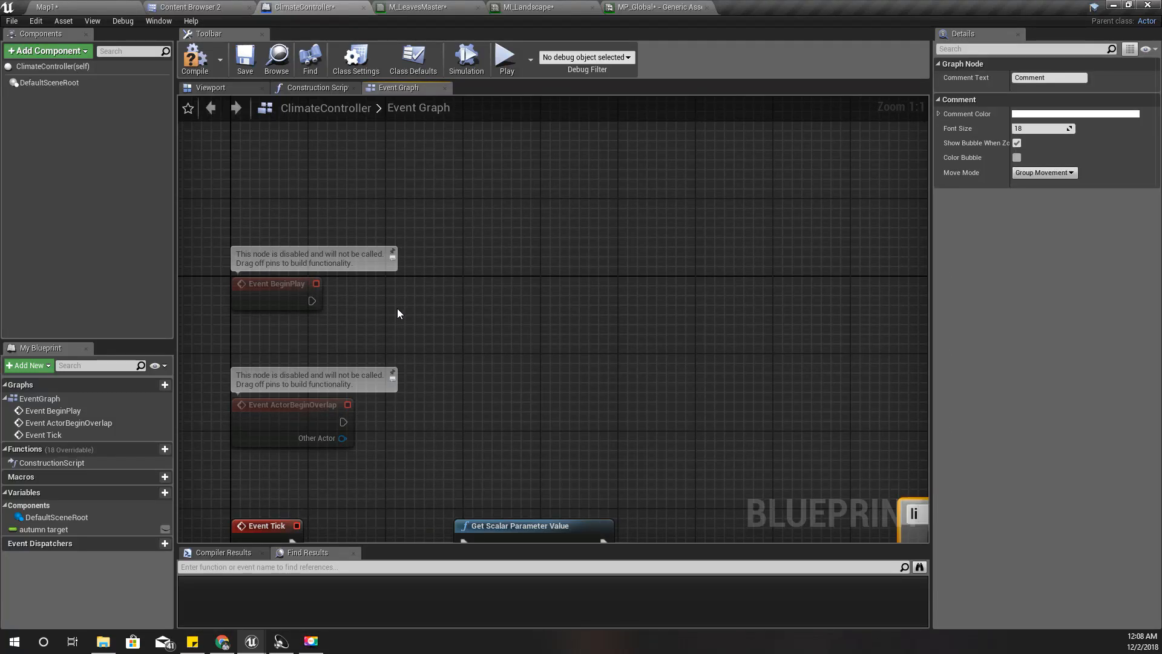
left_click_drag(311, 301, 387, 292)
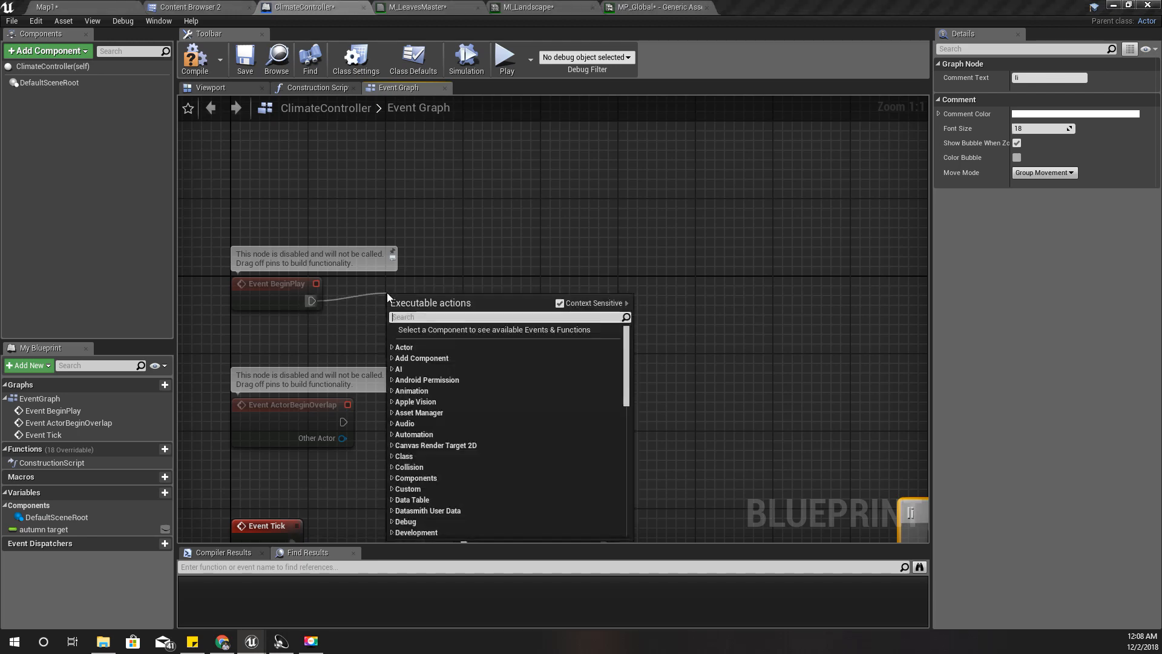
type("set autumn")
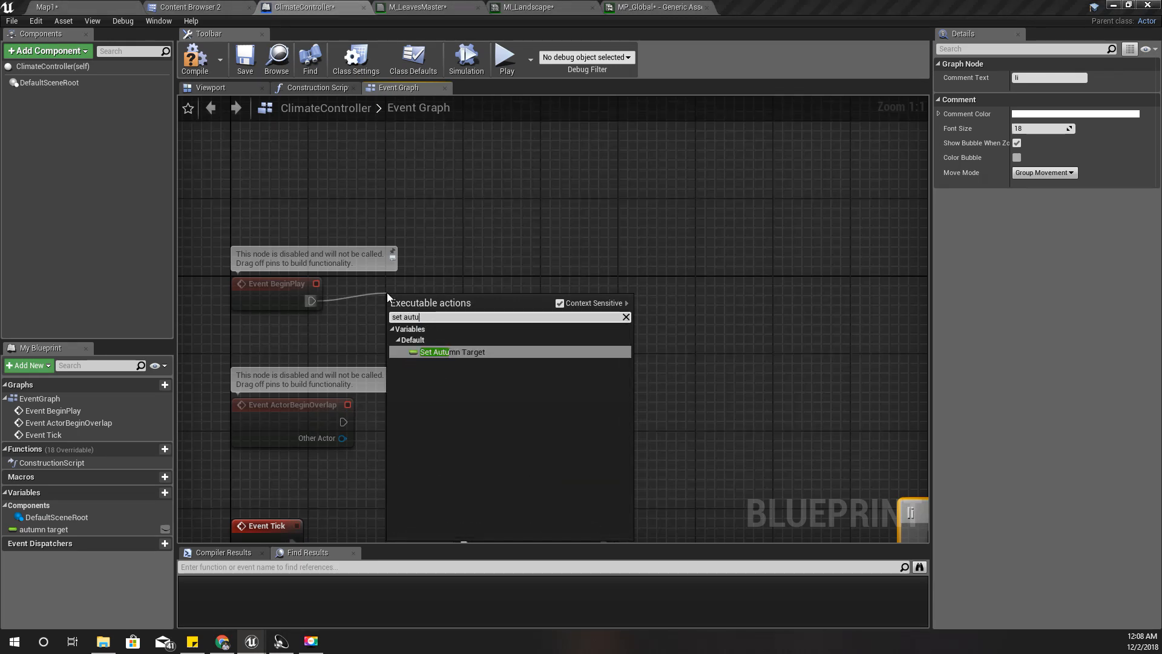
key("Return")
left_click(466, 327)
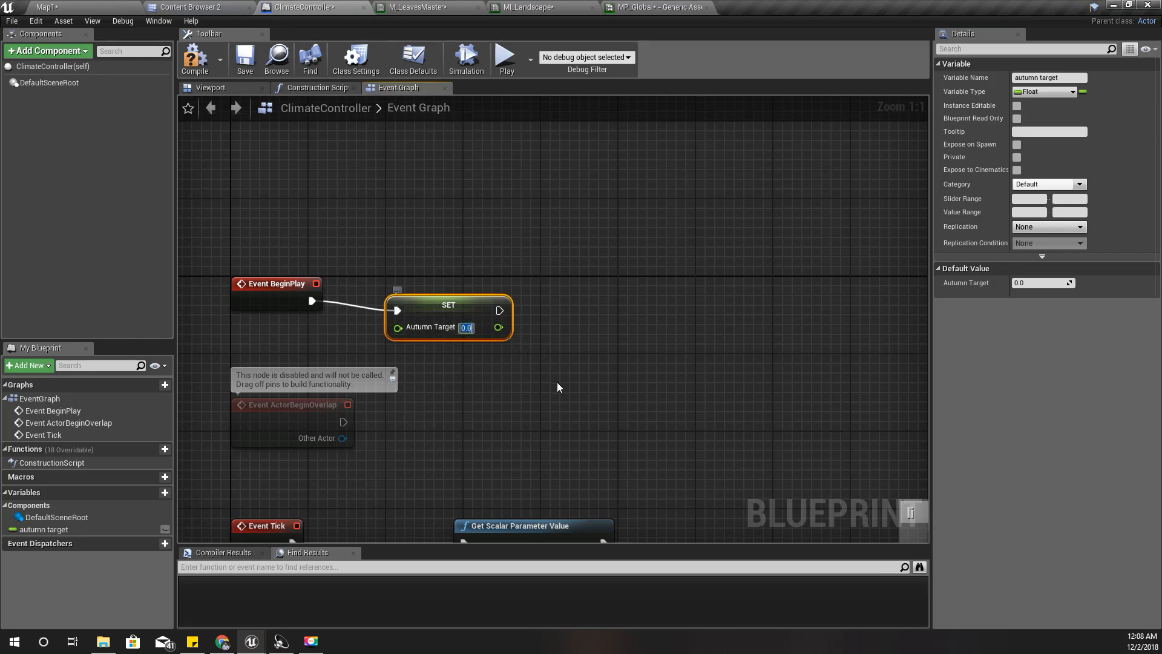
type("1")
key("Return")
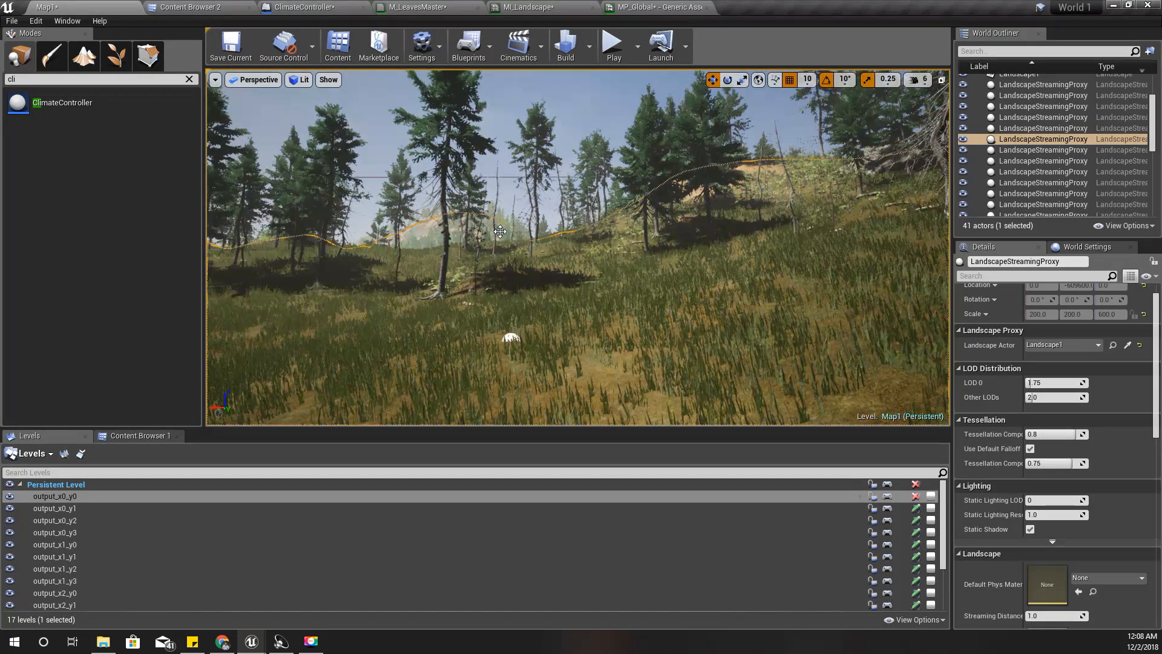
Play Map1 in a full-screen viewport to check the seasonal foliage transition, and stop the play session
key("F11")
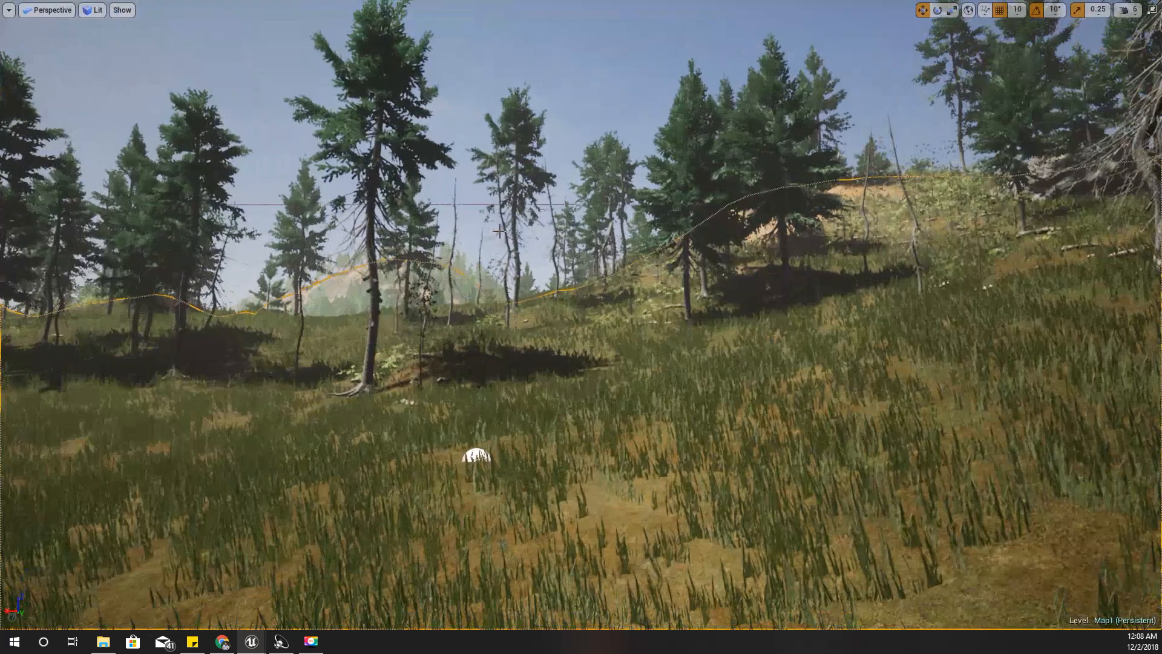
key("alt+p")
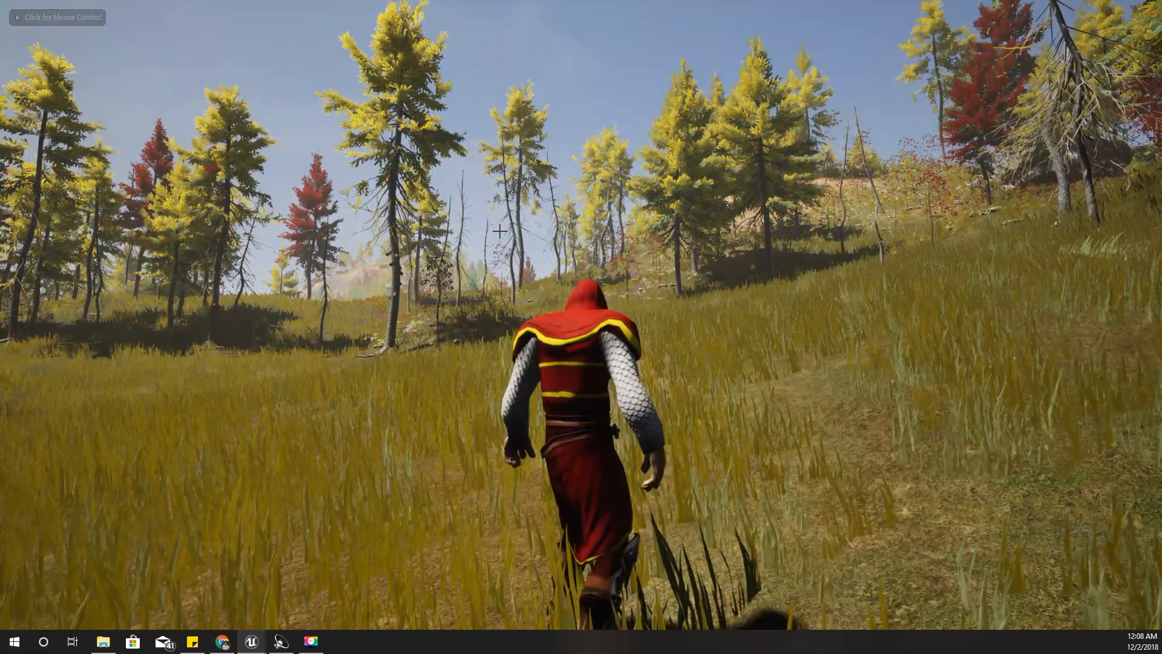
key("Escape")
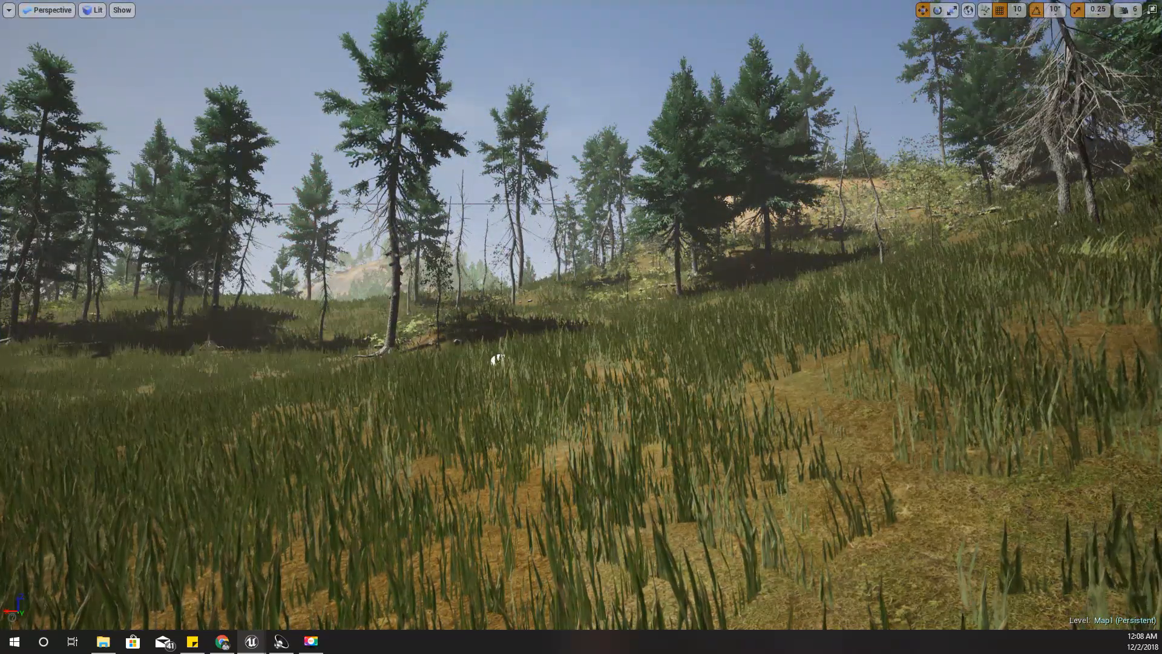
right_click_drag(510, 292, 489, 315)
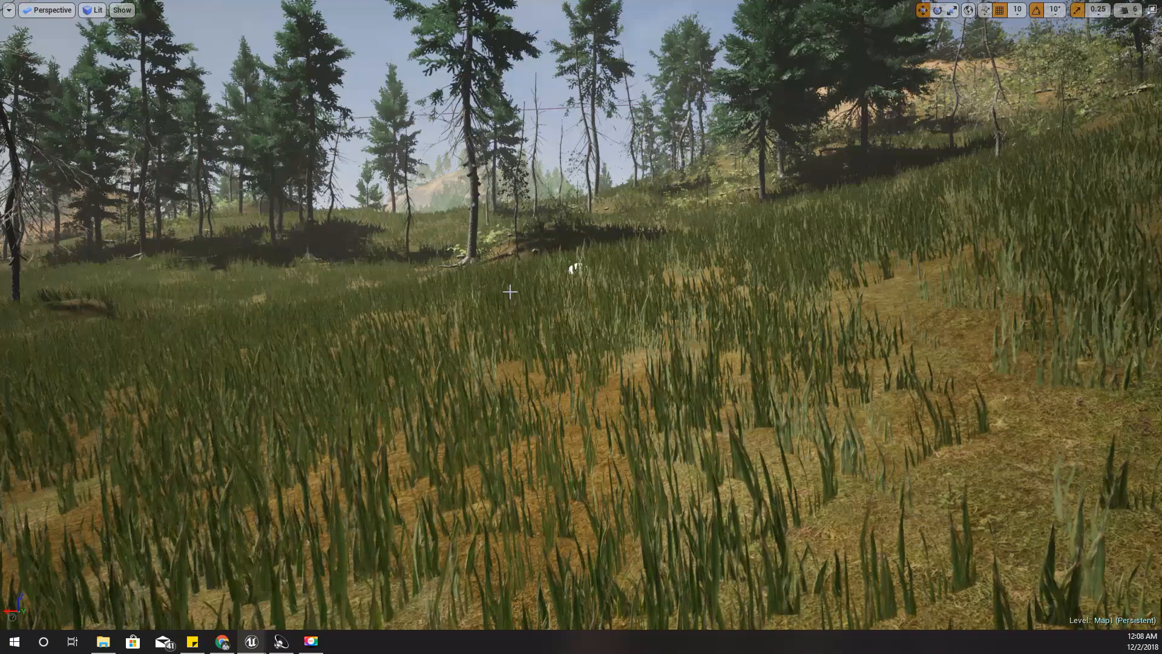
In the ClimateController event graph, set the second input of the multiply node after Select Float to 0.01
key("F11")
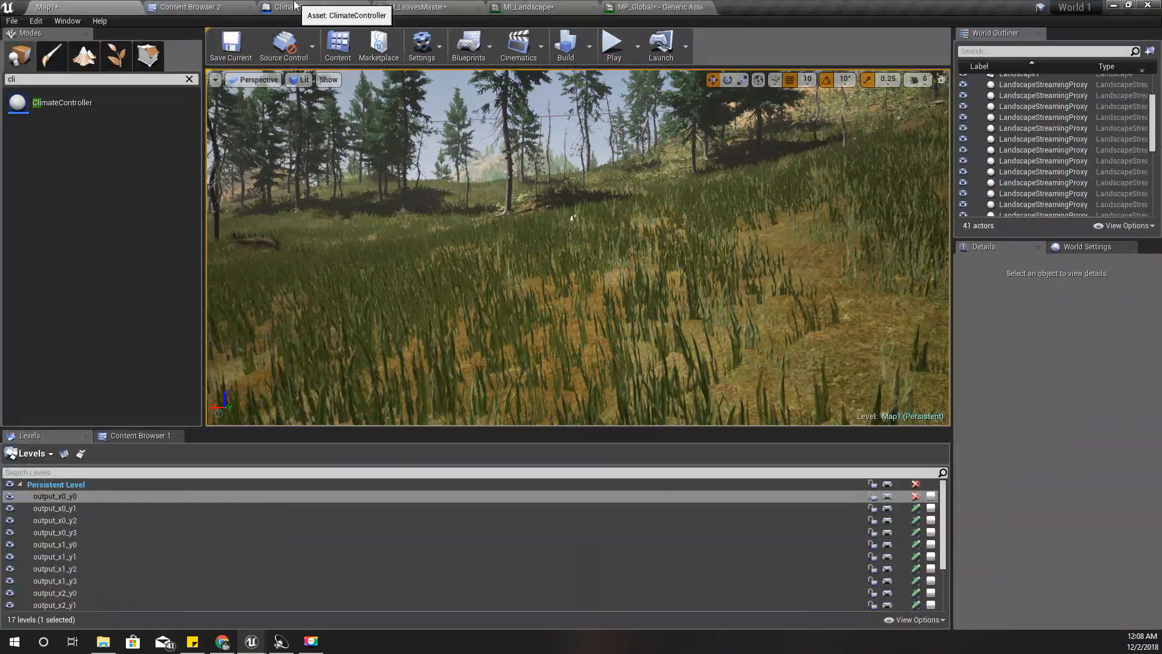
left_click(321, 7)
right_click_drag(598, 464, 524, 260)
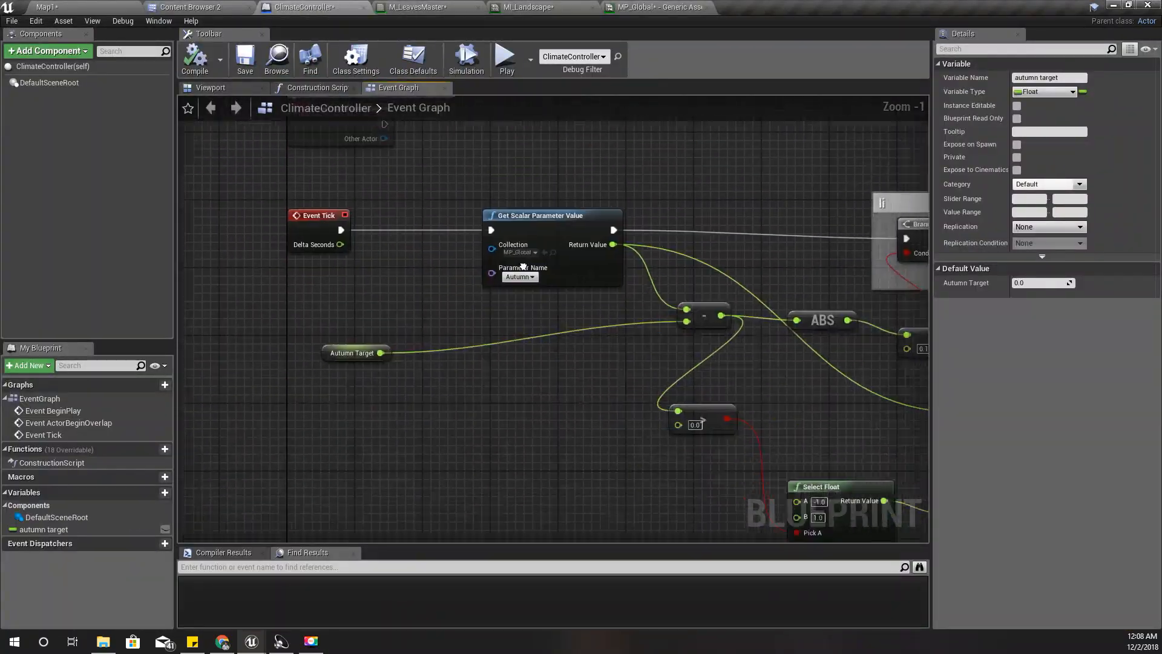
right_click_drag(631, 451, 246, 337)
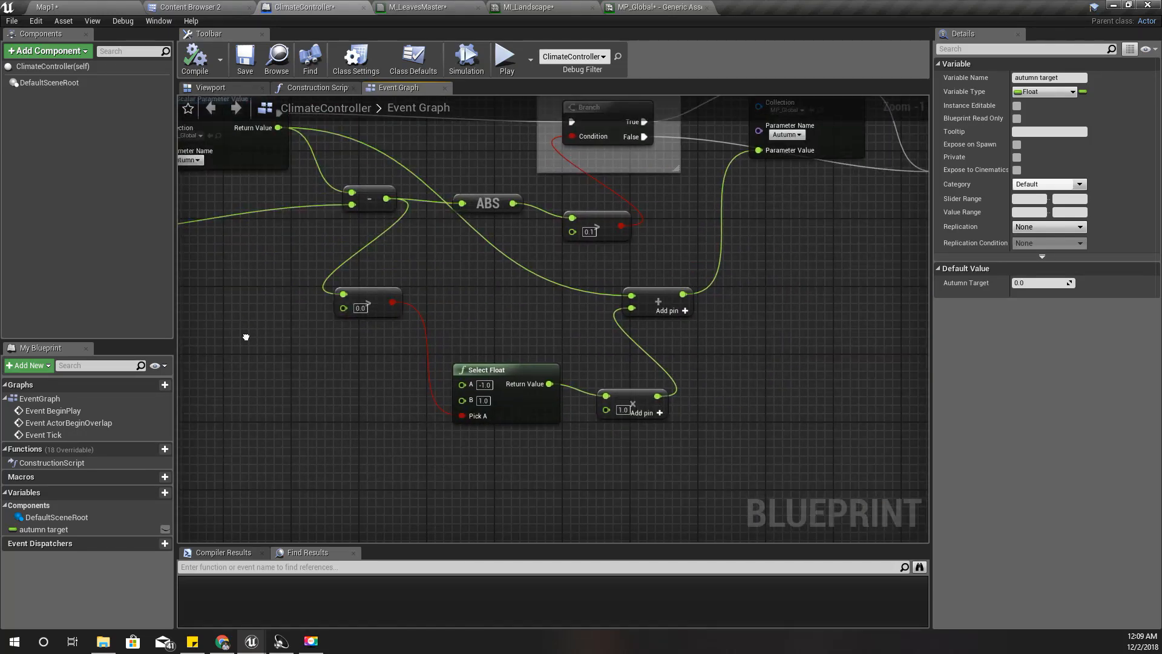
right_click_drag(245, 337, 269, 348)
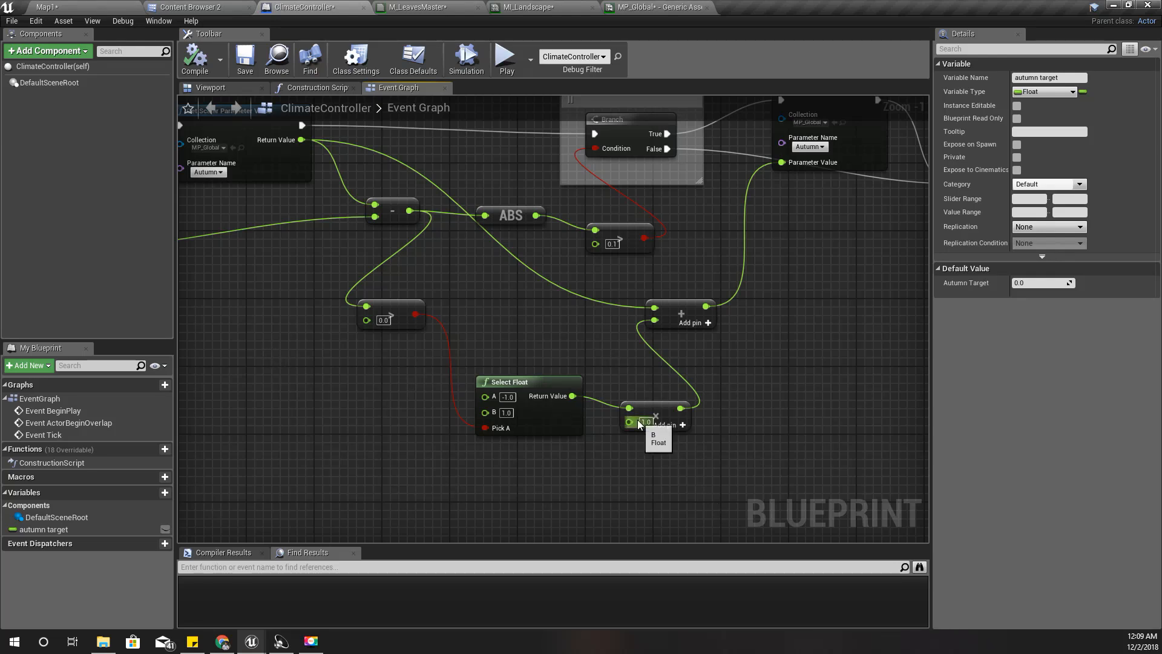
right_click_drag(598, 469, 782, 470)
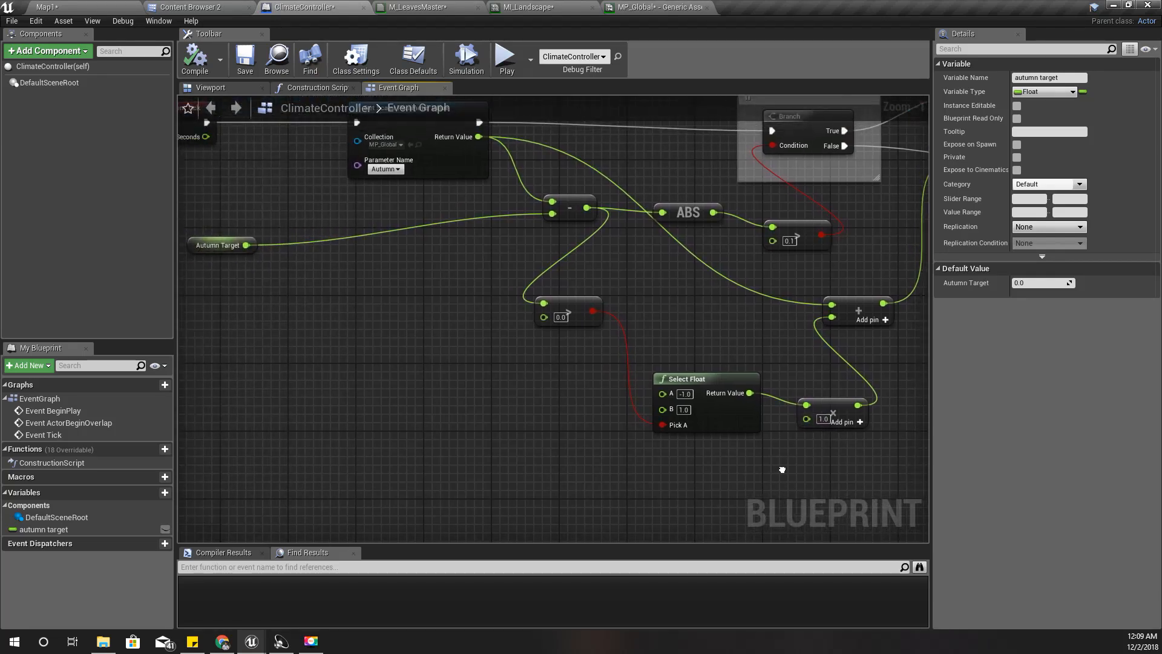
left_click(825, 419)
key("BackSpace")
type("0.01")
key("Return")
Play-test Map1 to check the speed of the autumn transition, and stop the session
left_click(112, 8)
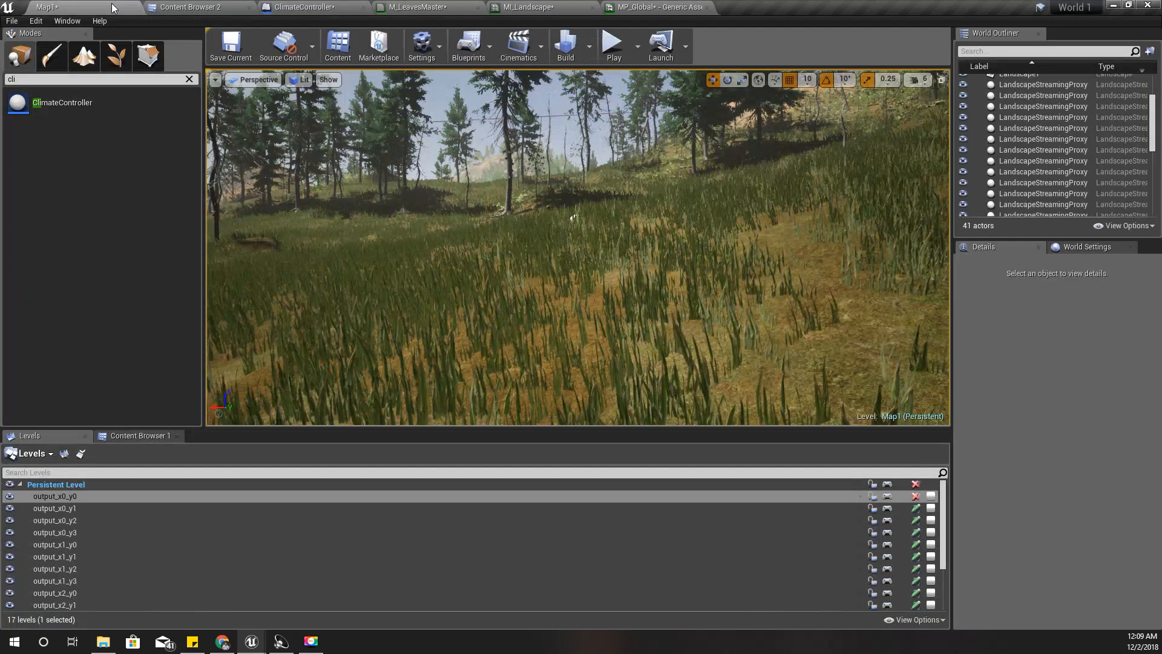
key("alt+p")
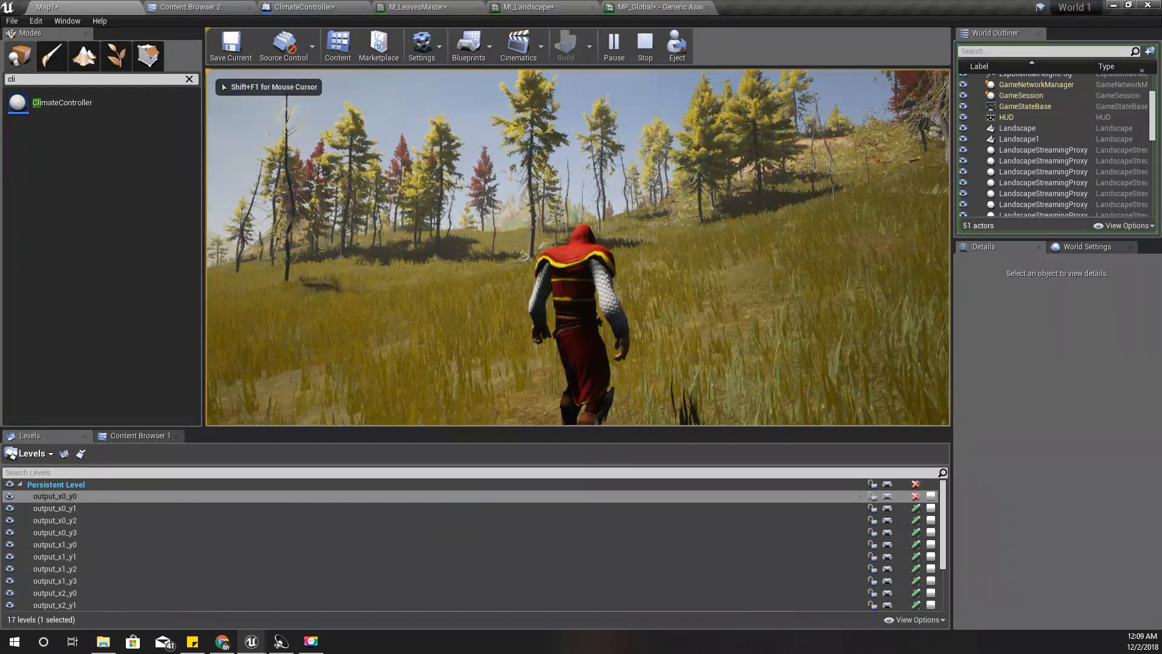
key("Escape")
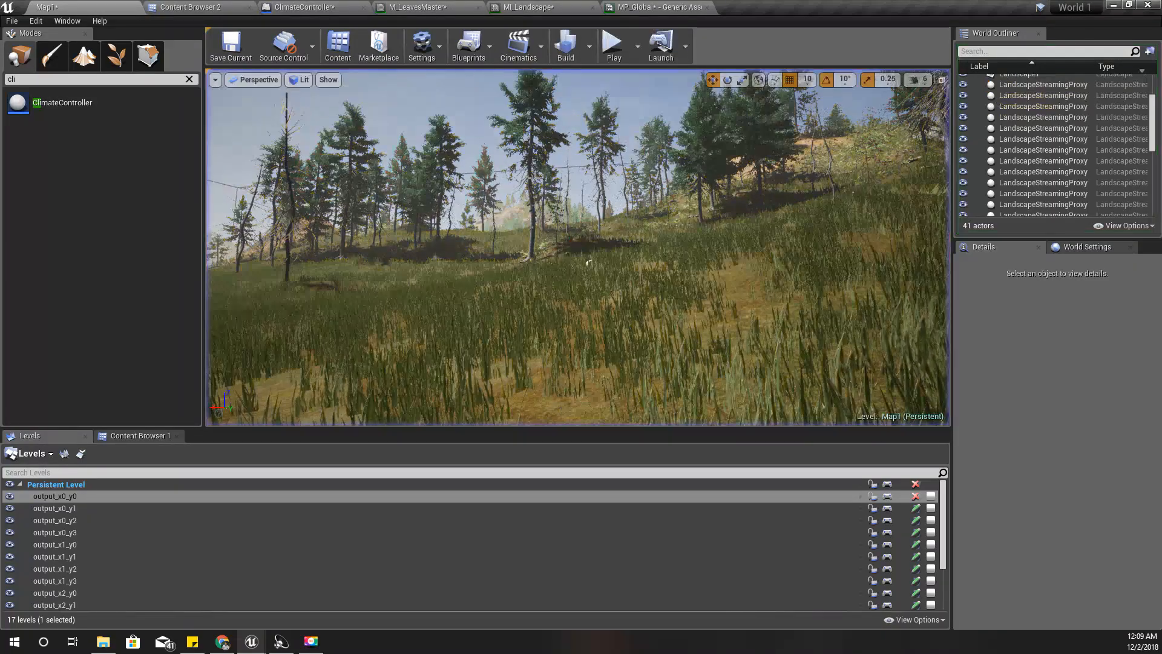
Set the second input of ClimateController's multiply node to 0.001 and compile the blueprint
left_click(302, 7)
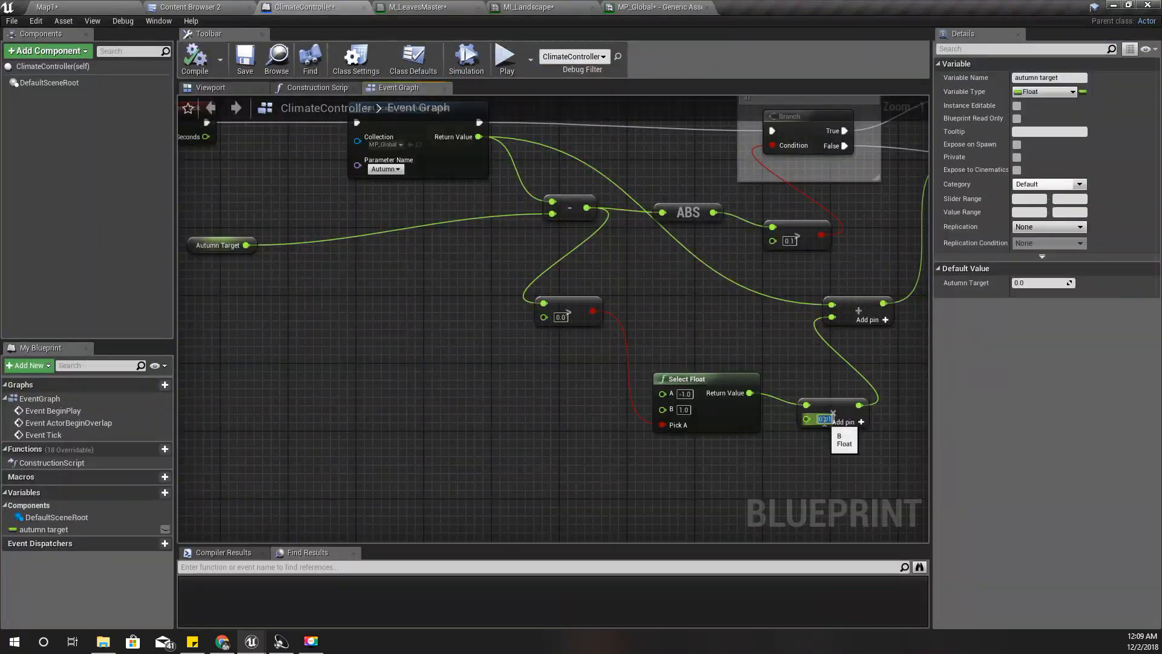
type("0")
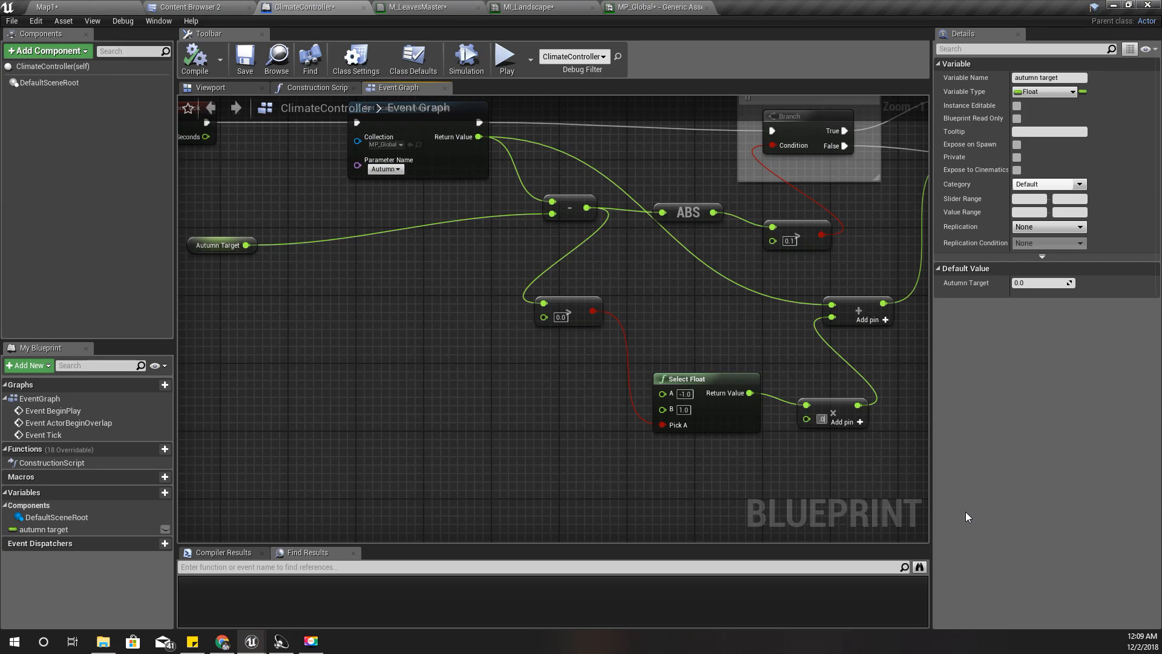
type(".001")
key("Return")
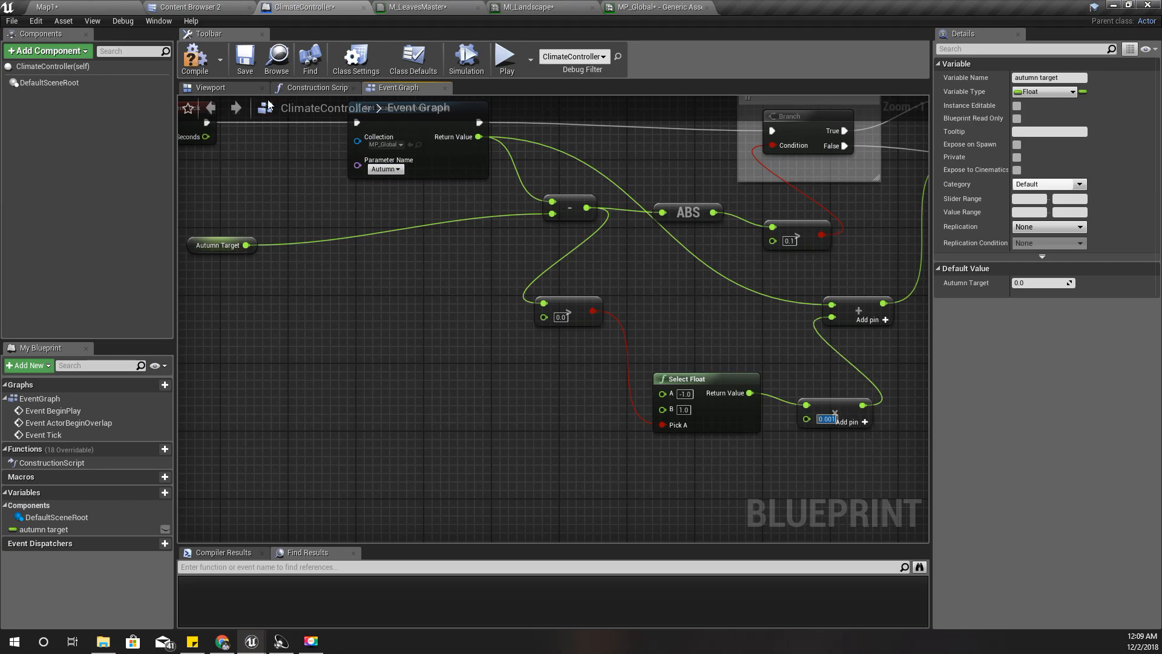
left_click(195, 58)
Play-test Map1 again, watch the foliage change to autumn colours in full screen, and end the session
left_click(47, 7)
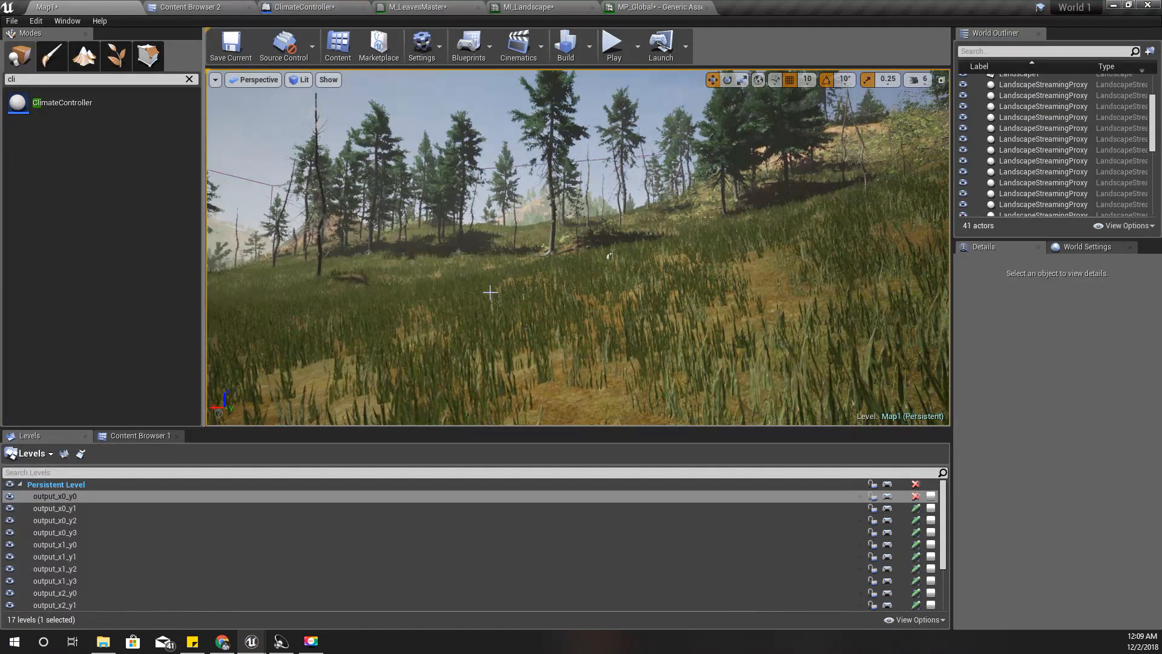
key("alt+p")
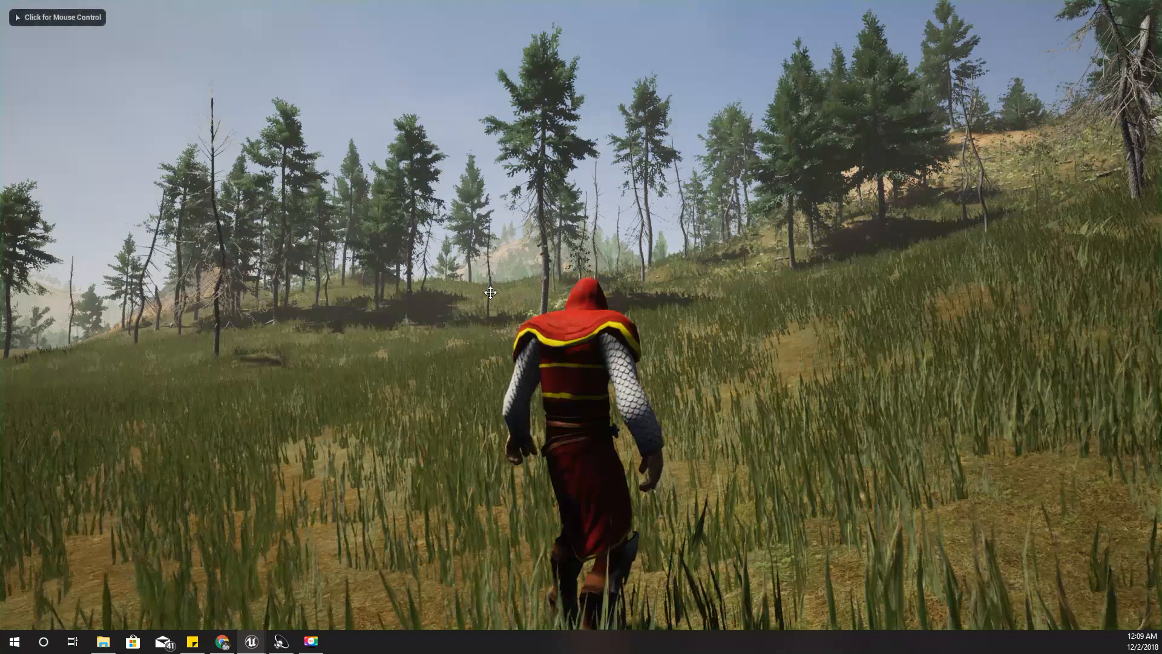
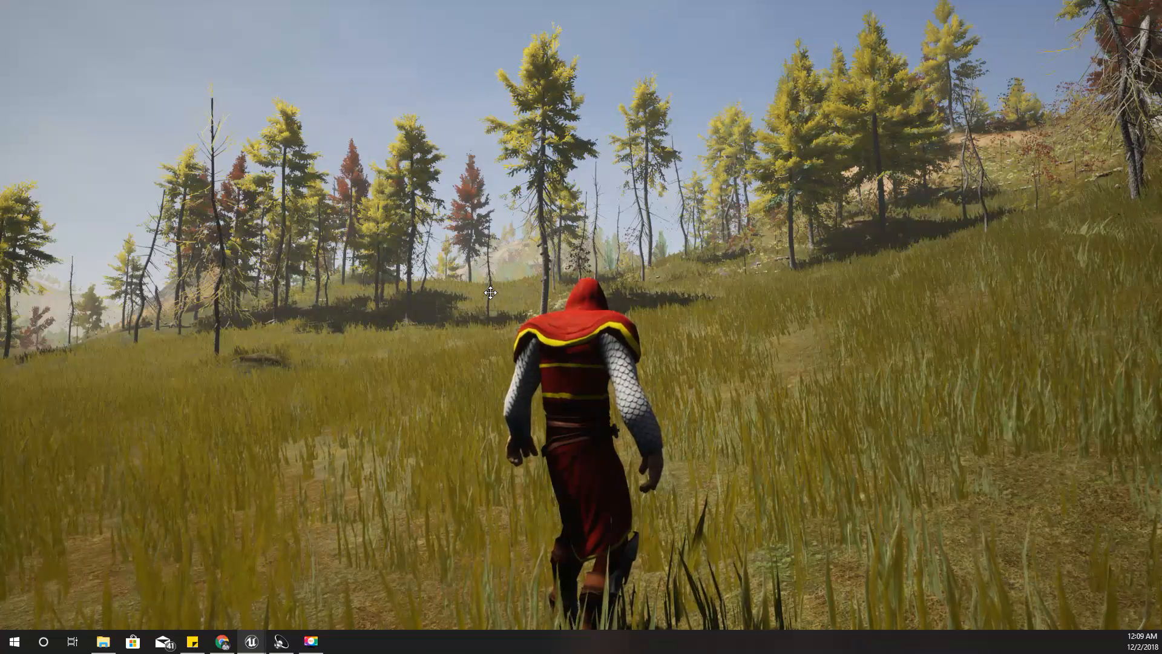
key("Escape")
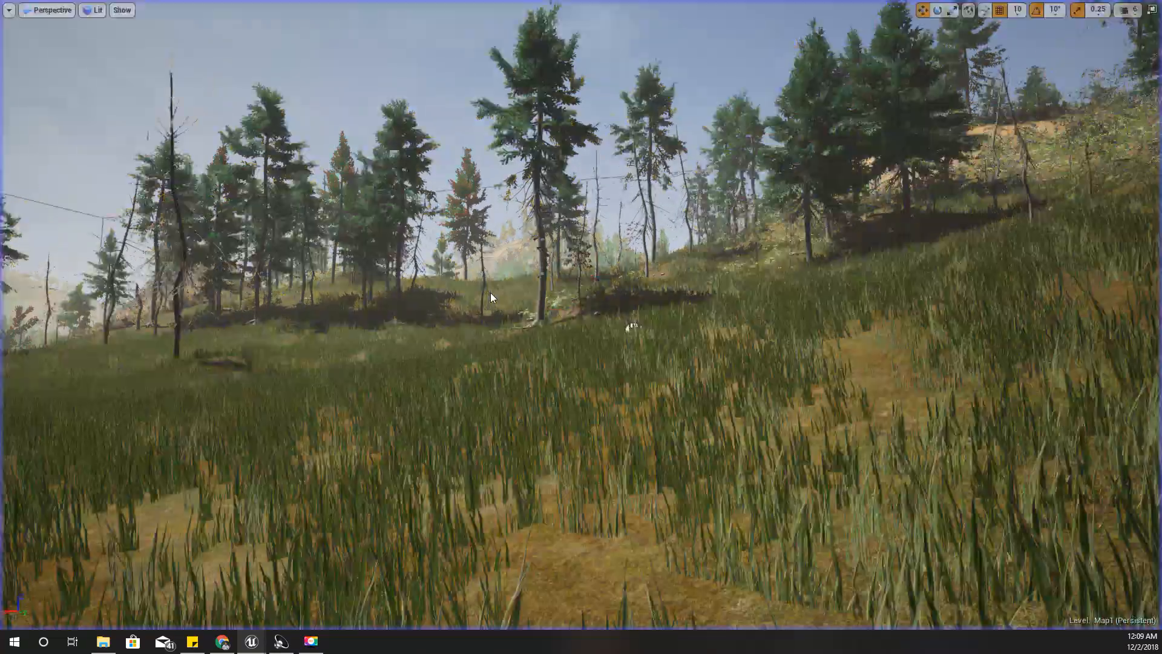
key("F11")
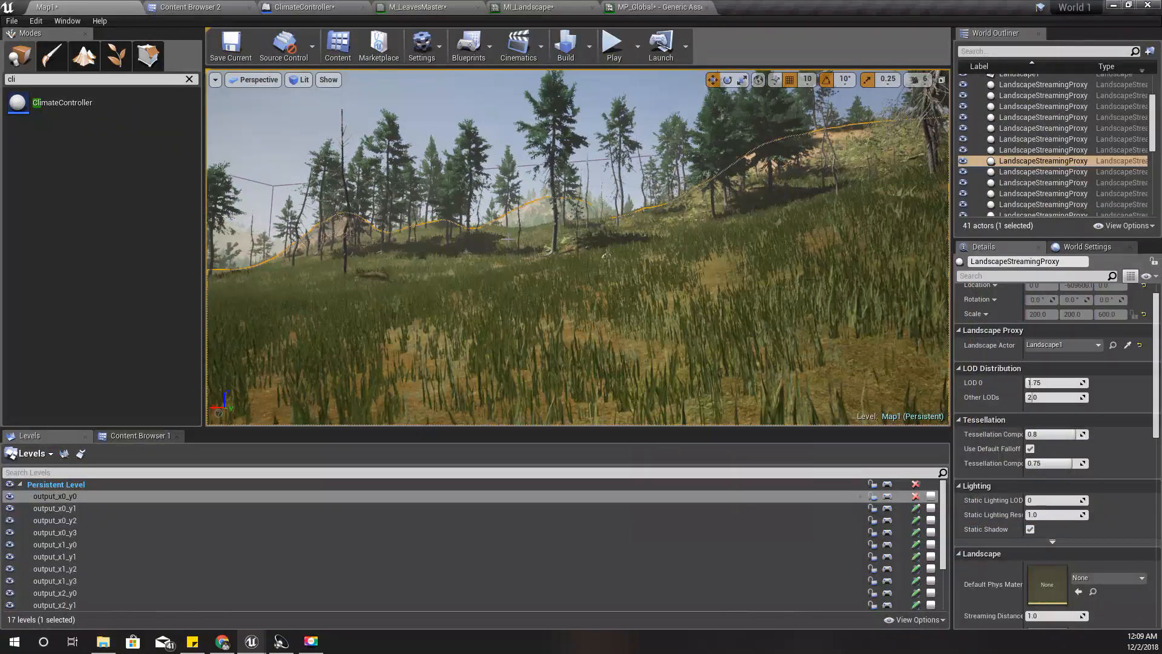
Delete the comment box around the Branch node in the ClimateController event graph
left_click(299, 7)
scroll(562, 488, "down", 2)
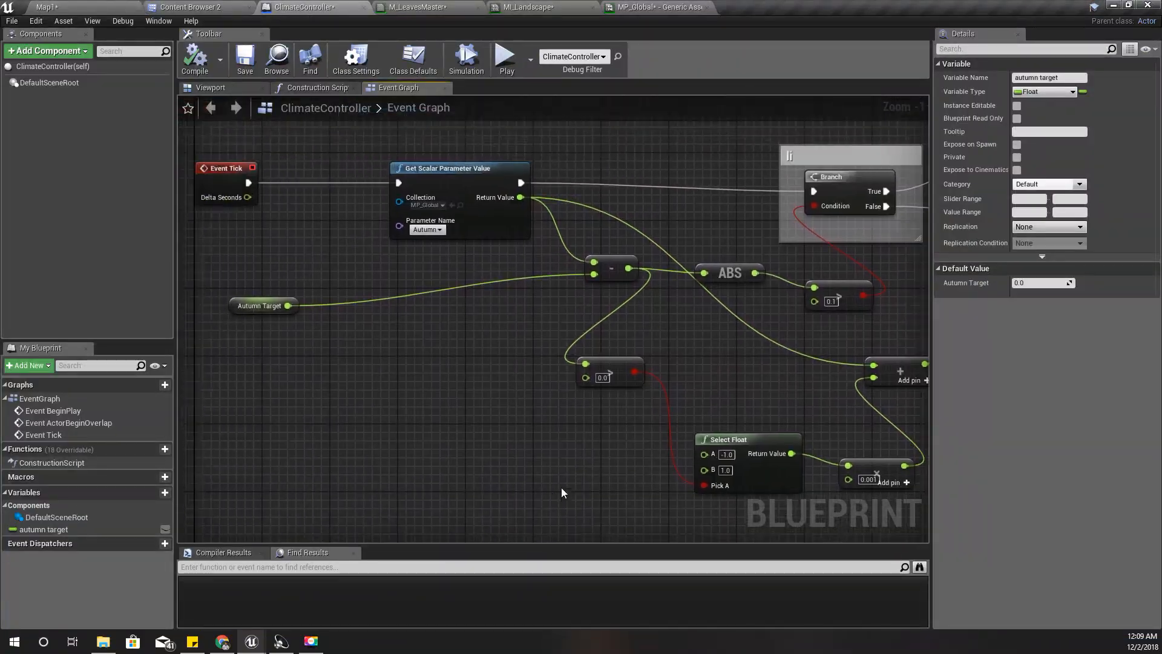
right_click_drag(448, 377, 394, 331)
scroll(394, 330, "down", 1)
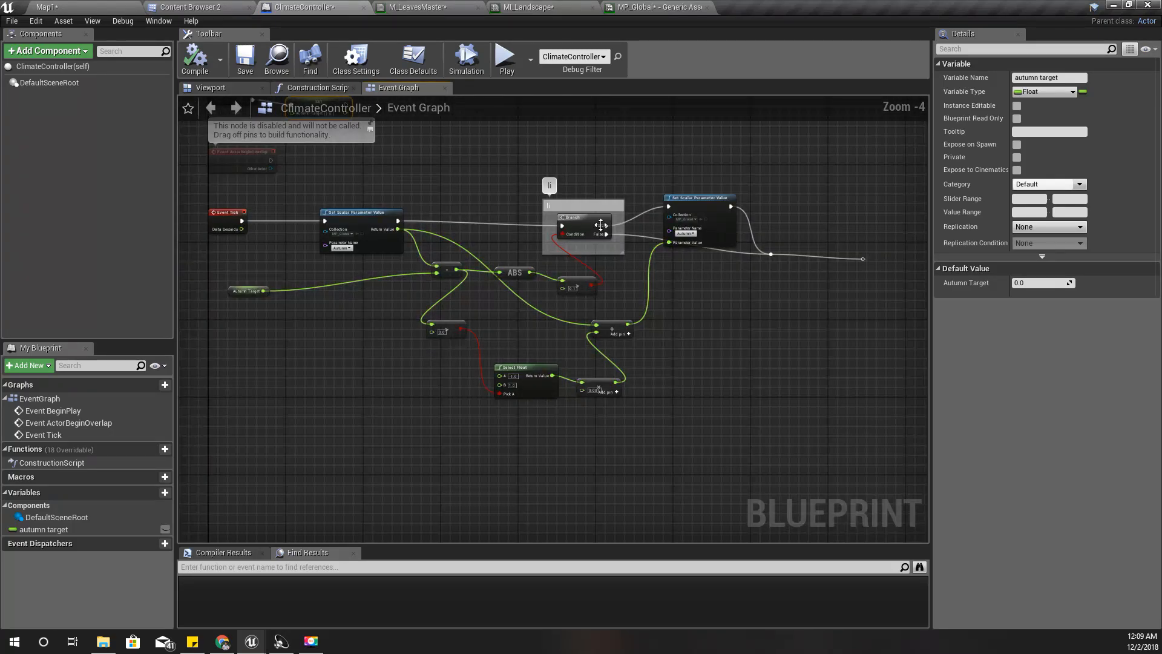
scroll(532, 230, "up", 3)
left_click(577, 189)
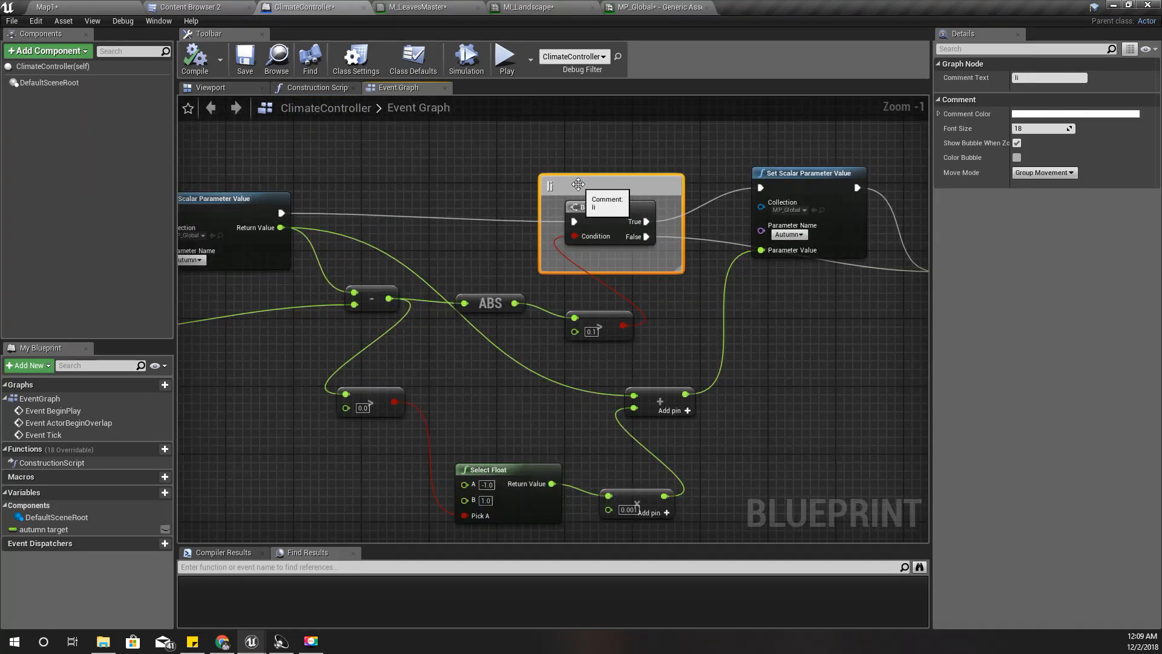
key("Delete")
Collapse the nodes from Get Scalar Parameter Value through Set Scalar Parameter Value into a macro named ParameterUpdate
scroll(520, 285, "down", 3)
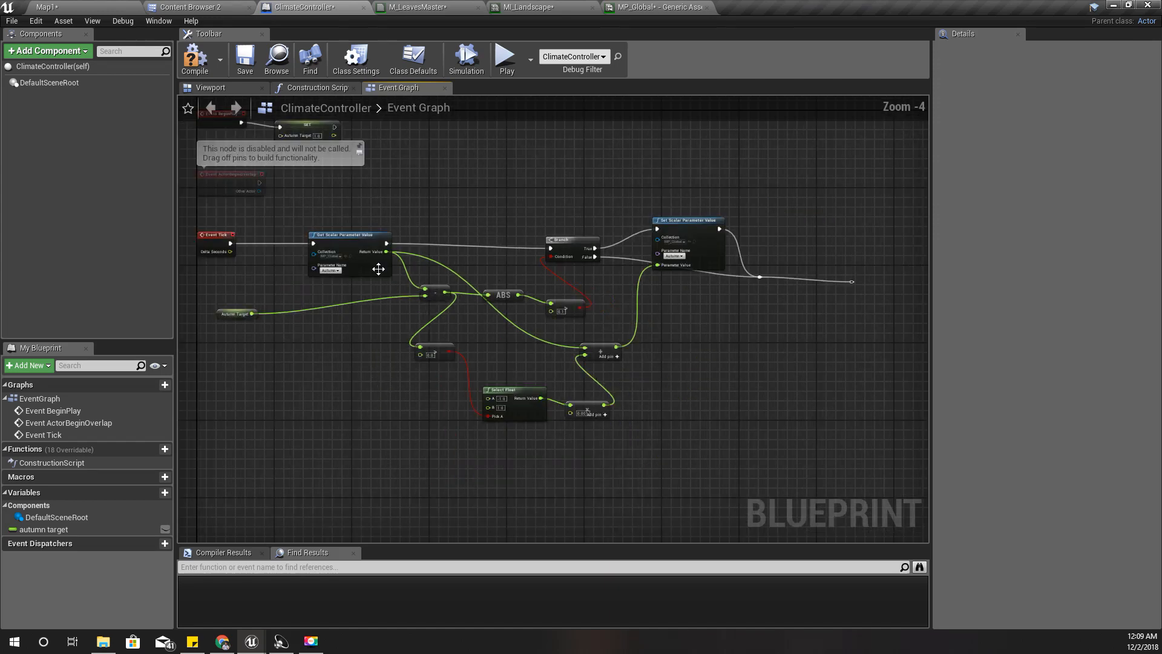
right_click_drag(521, 285, 565, 294)
left_click_drag(344, 207, 823, 452)
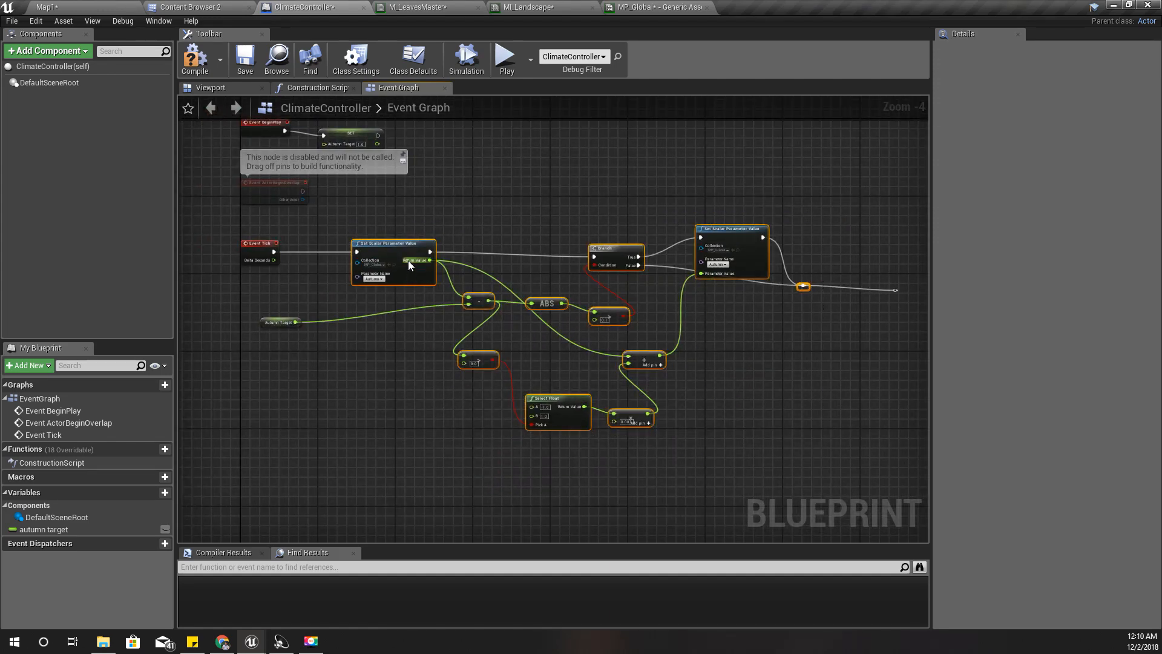
right_click(387, 247)
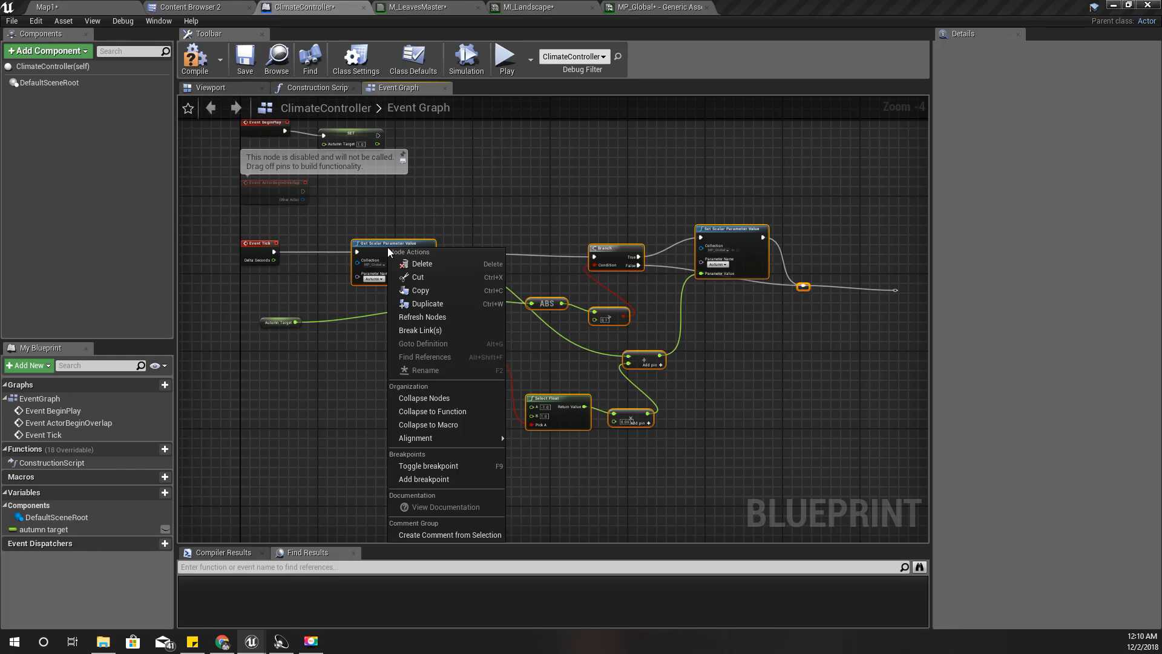
left_click(446, 427)
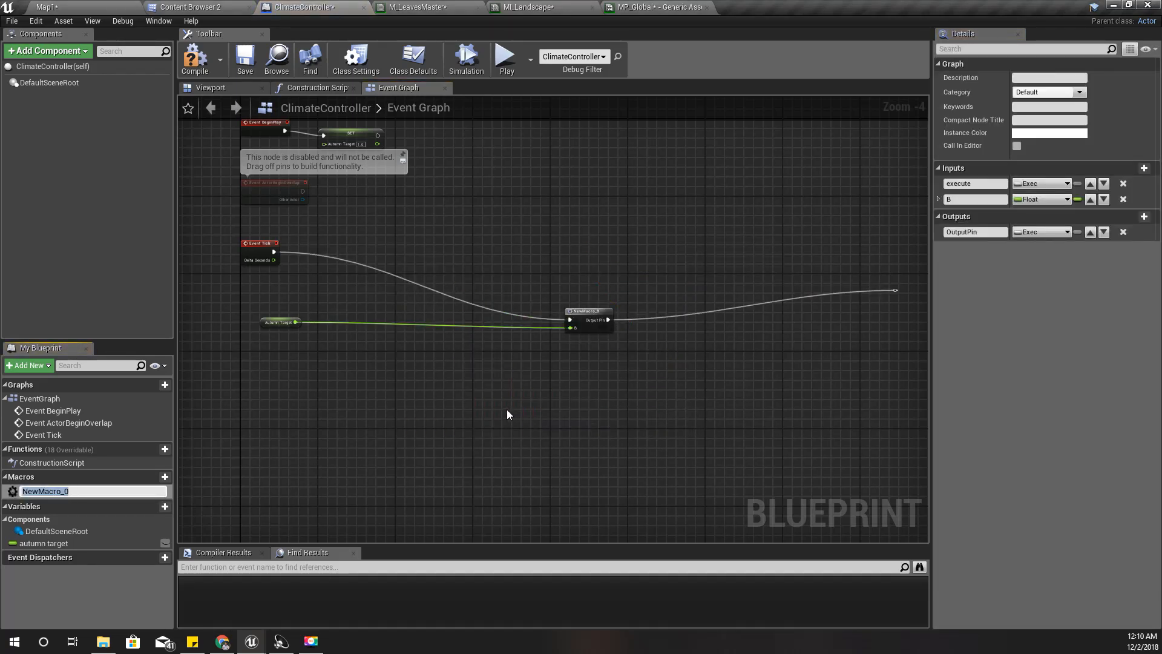
type("ParameterUpdate")
key("Return")
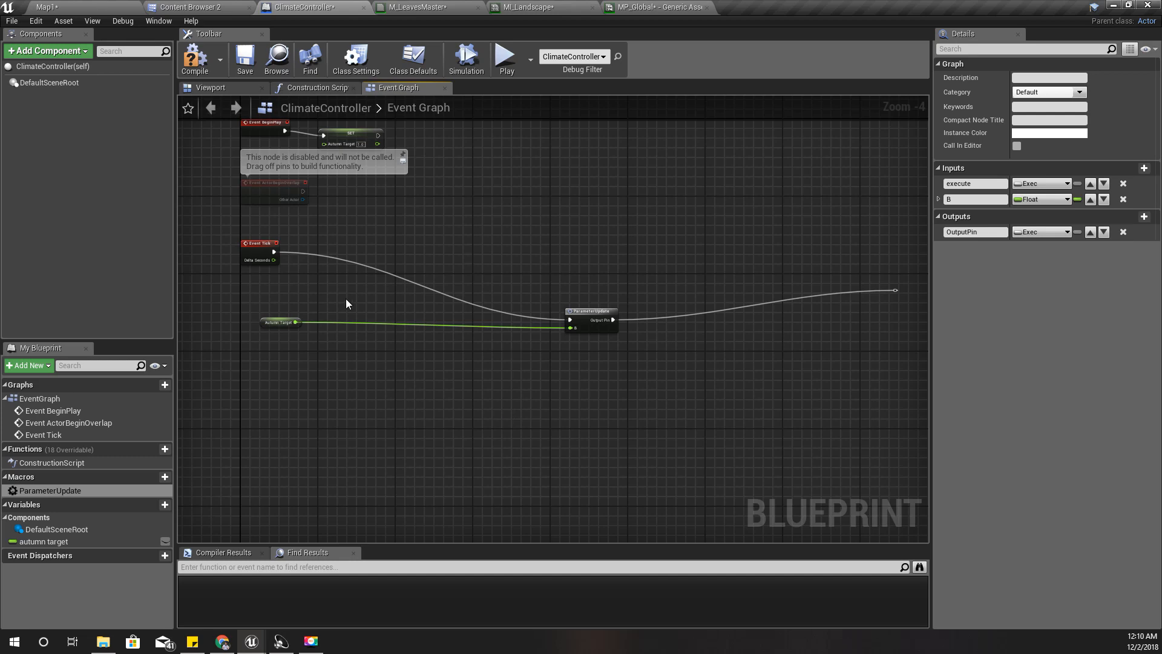
Move the Autumn Target node close to the ParameterUpdate node, and place ParameterUpdate slightly above it
scroll(277, 344, "up", 5)
left_click_drag(260, 305, 617, 327)
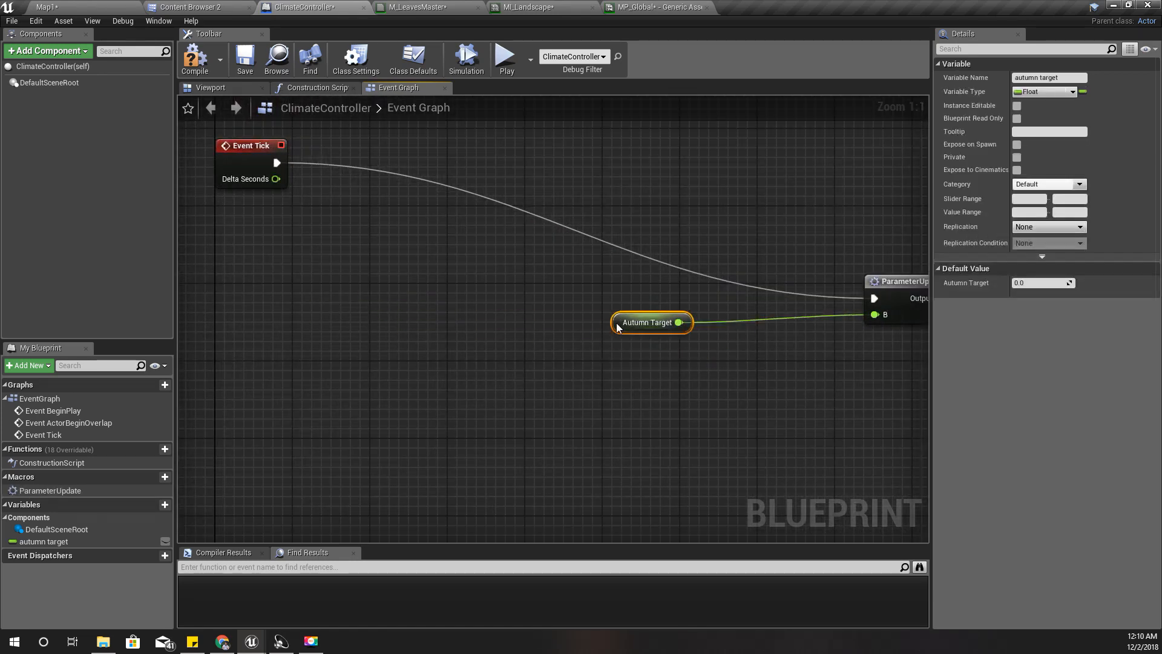
right_click_drag(618, 327, 378, 336)
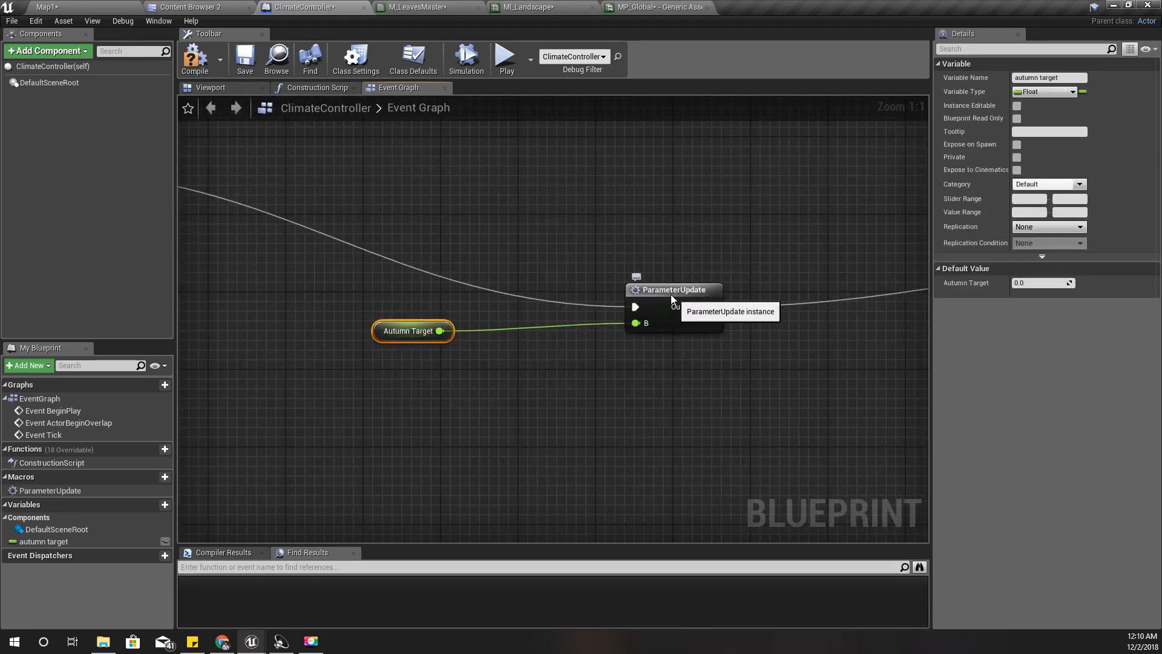
left_click_drag(671, 294, 555, 252)
right_click_drag(530, 349, 594, 365)
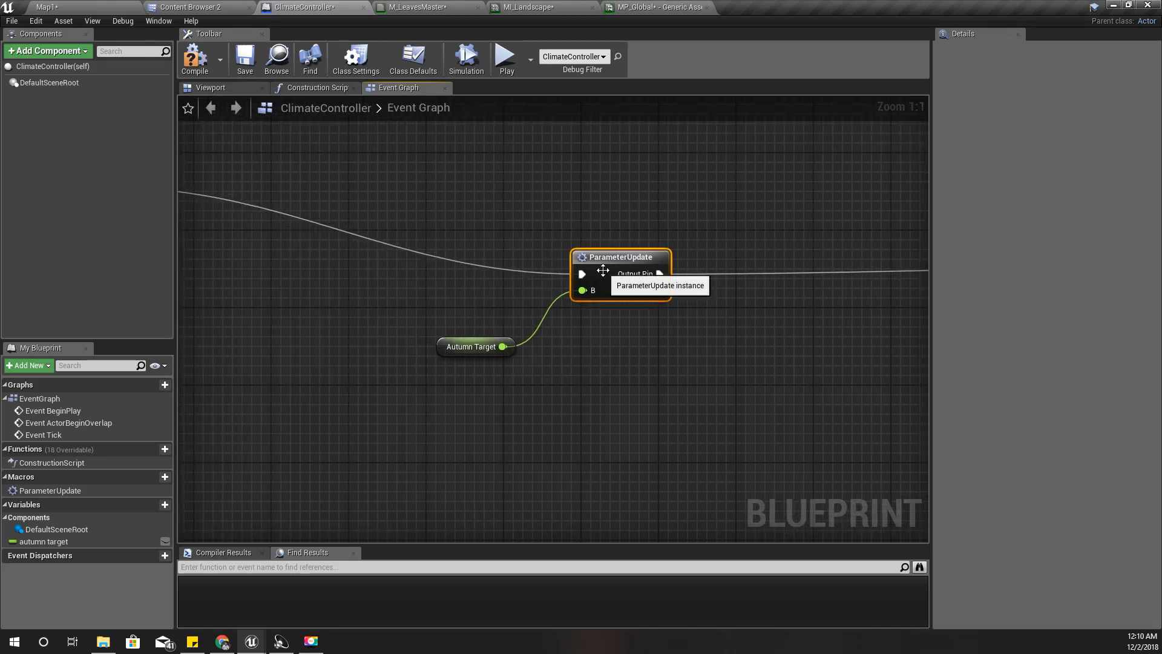
Duplicate the autumn target variable and name the copy "snow target"
left_click(64, 542)
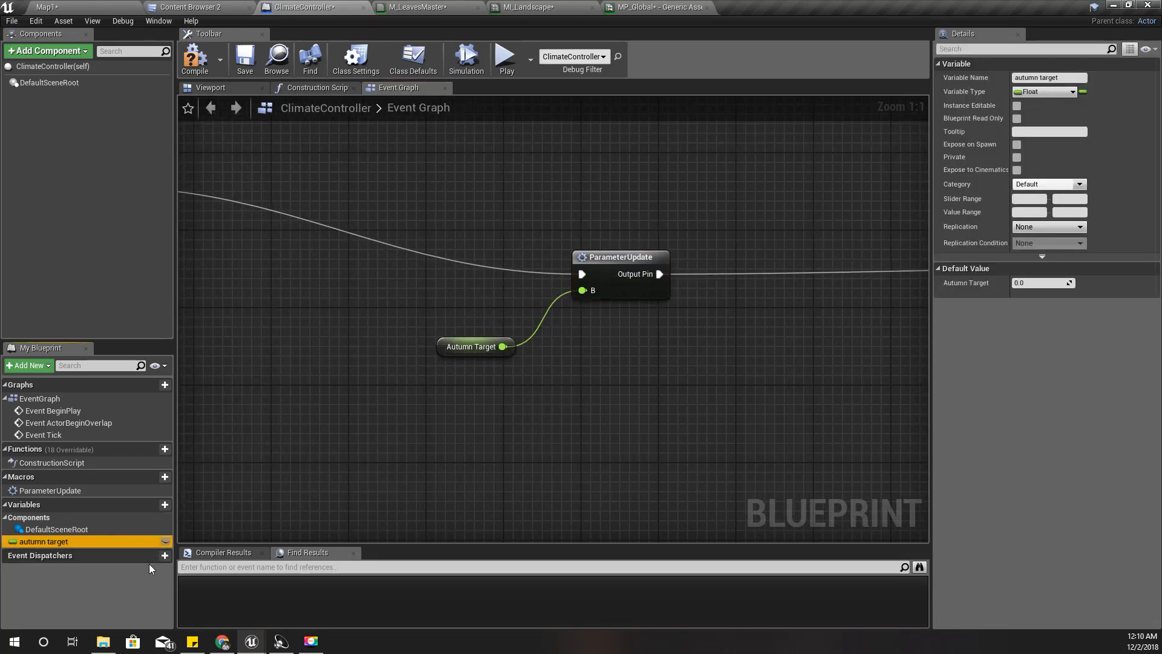
key("ctrl+w")
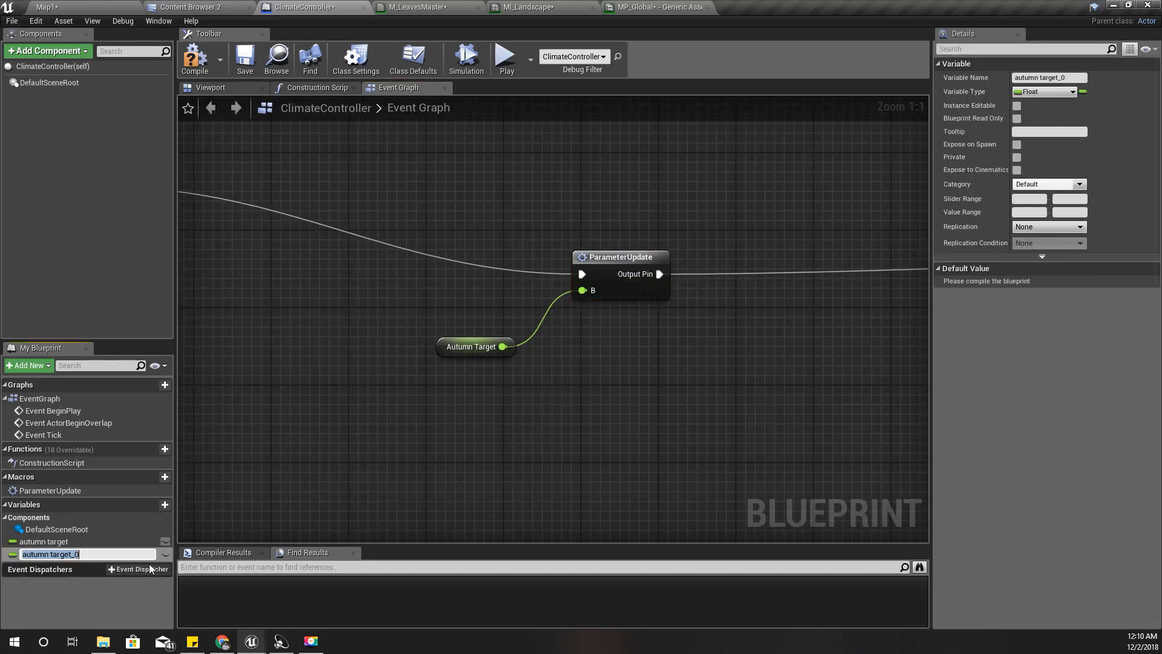
key("End")
key("BackSpace")
key("BackSpace")
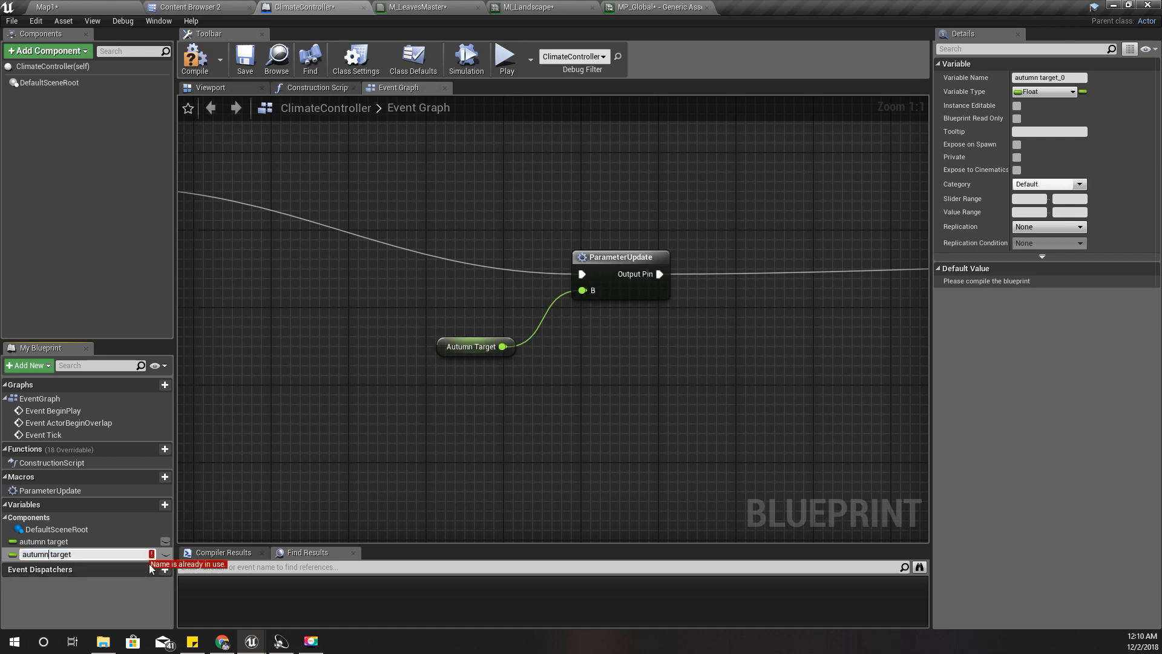
type("snow")
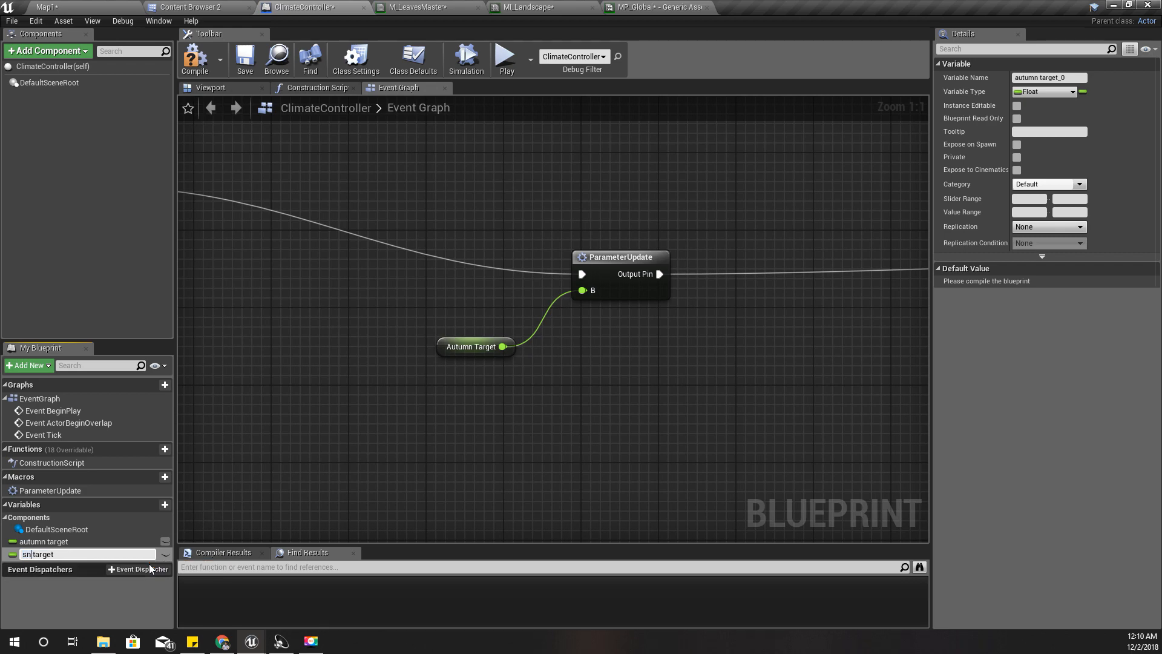
type(" ia")
key("BackSpace")
key("BackSpace")
key("Delete")
key("Return")
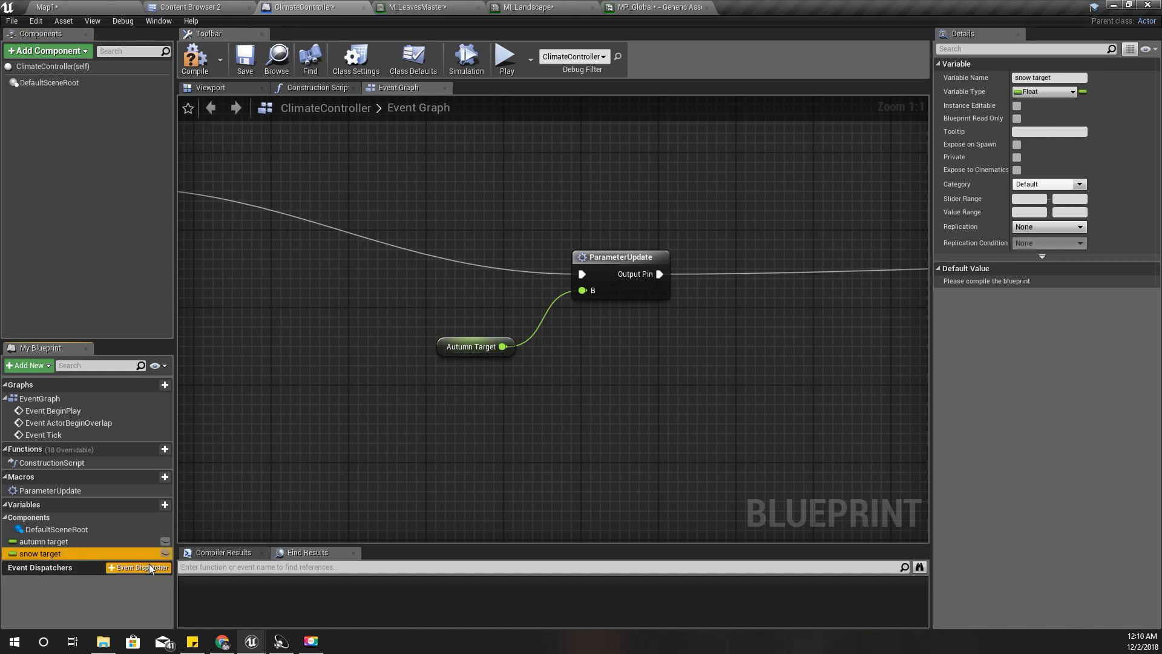
Duplicate the snow target variable and name the copy "spring target"
key("ctrl+w")
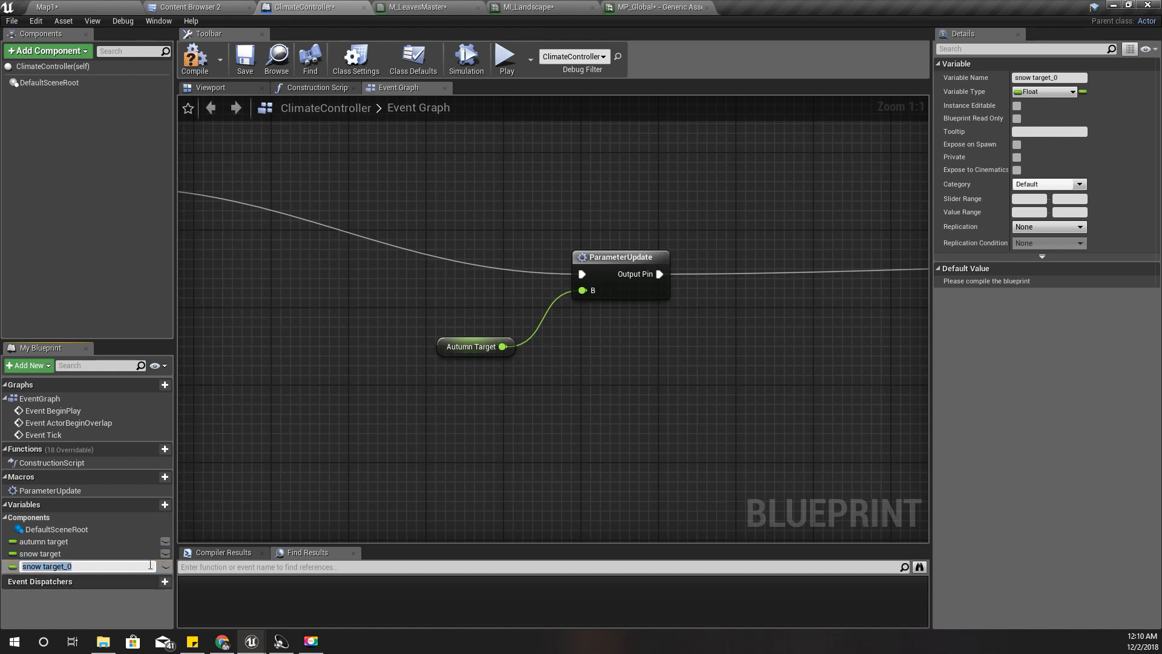
left_click(150, 565)
key("BackSpace")
key("BackSpace")
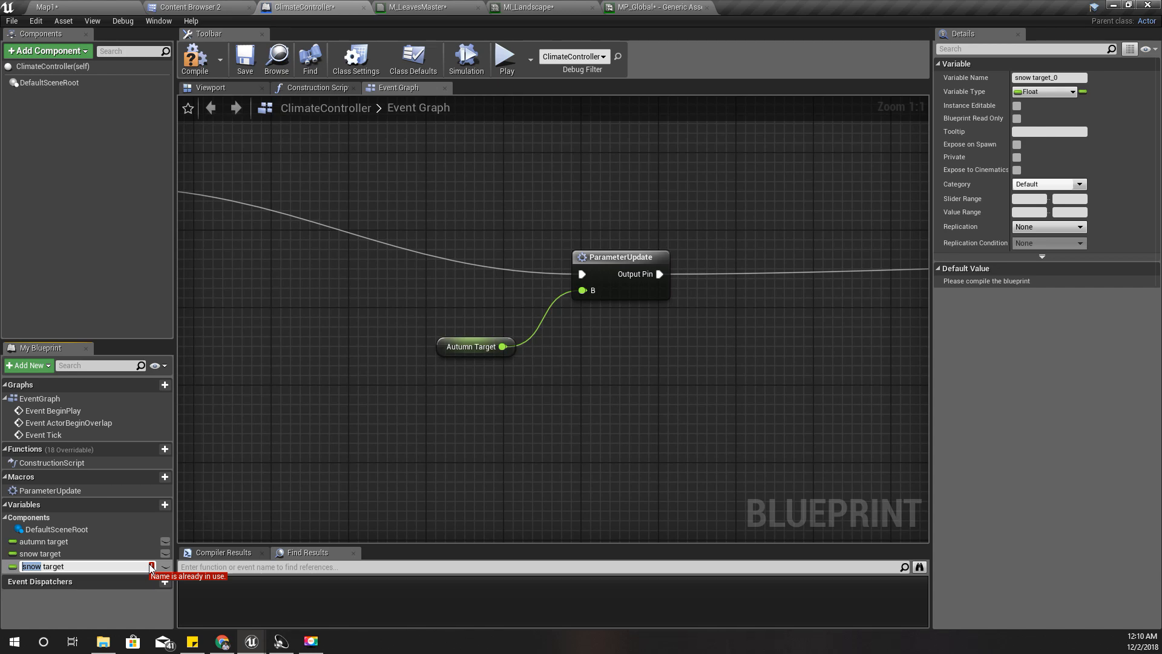
type("sprin")
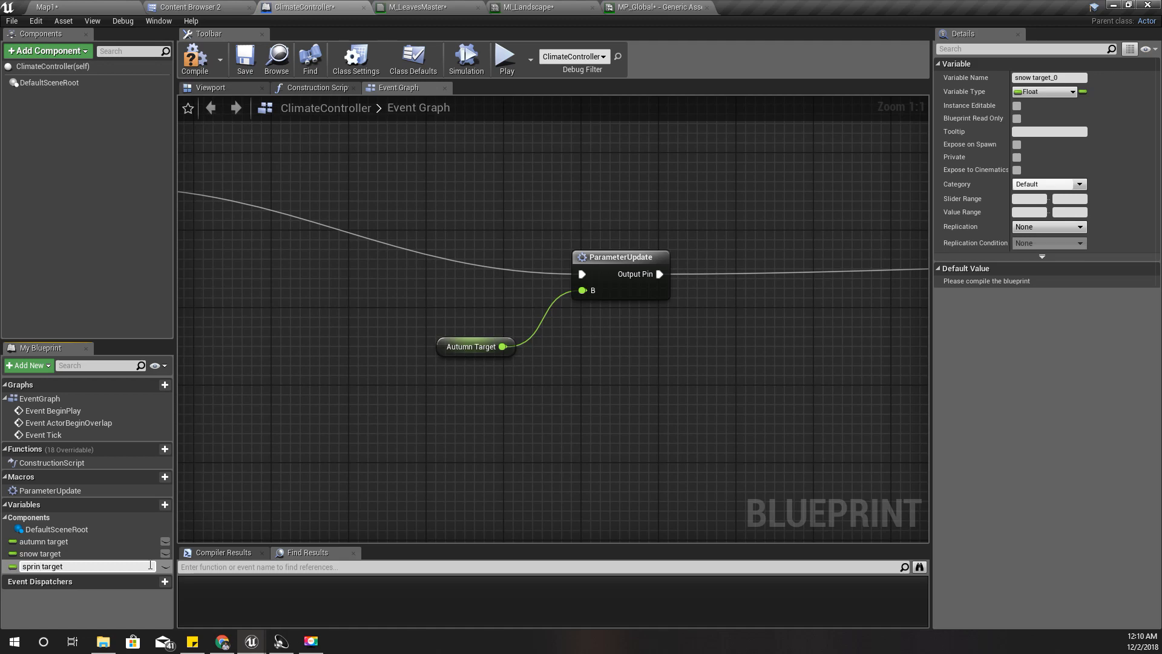
type("g")
key("Return")
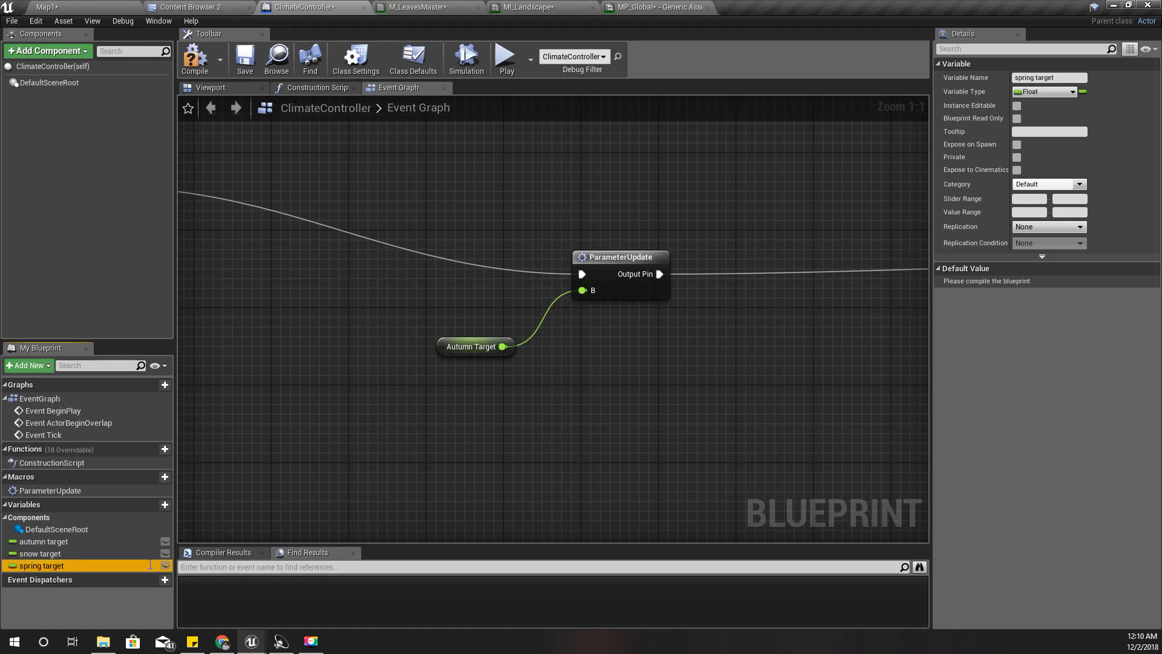
Check the parameter names in MP_Global, and duplicate the spring target variable in ClimateController as "leavesFall target"
left_click(639, 7)
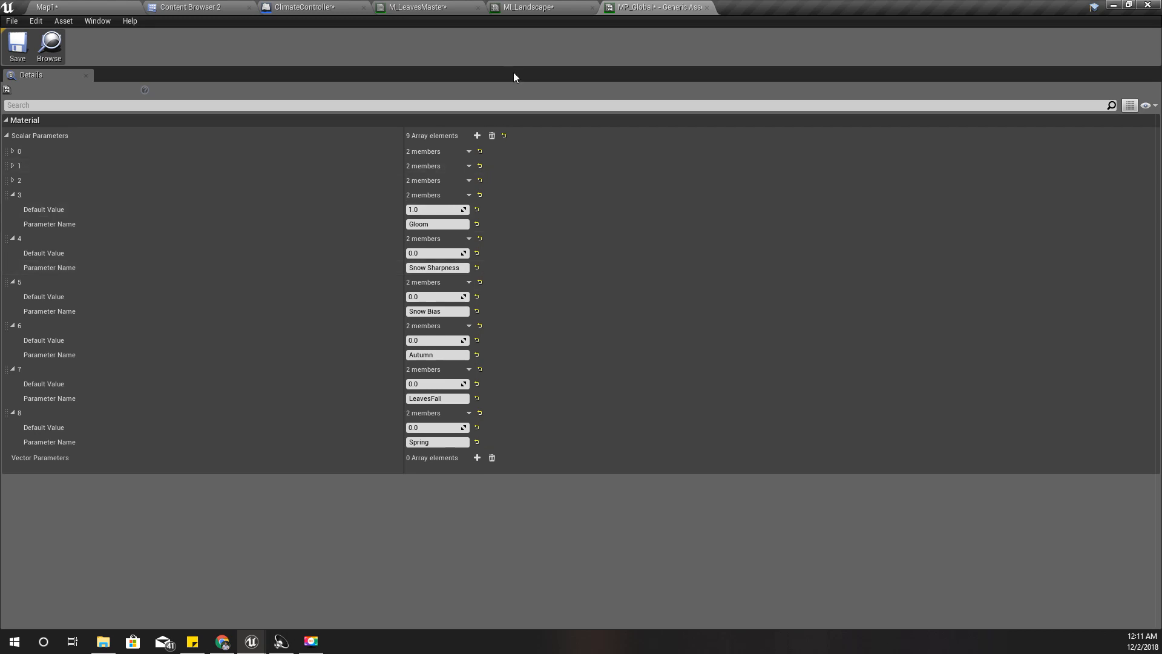
left_click(303, 6)
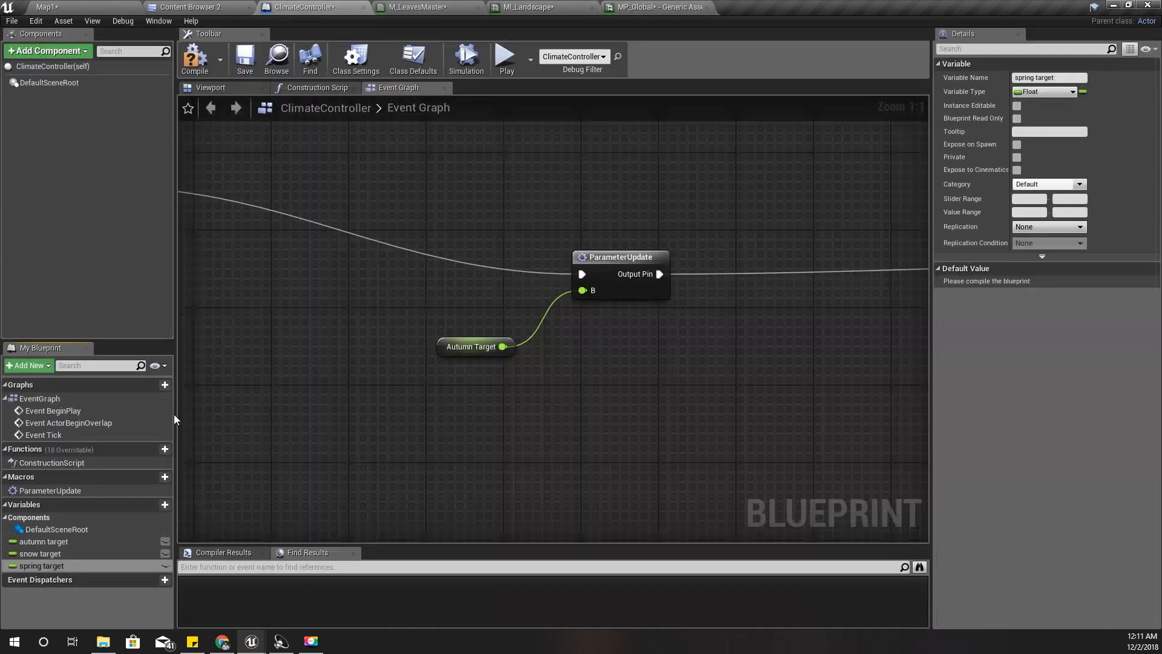
left_click(72, 556)
left_click(71, 564)
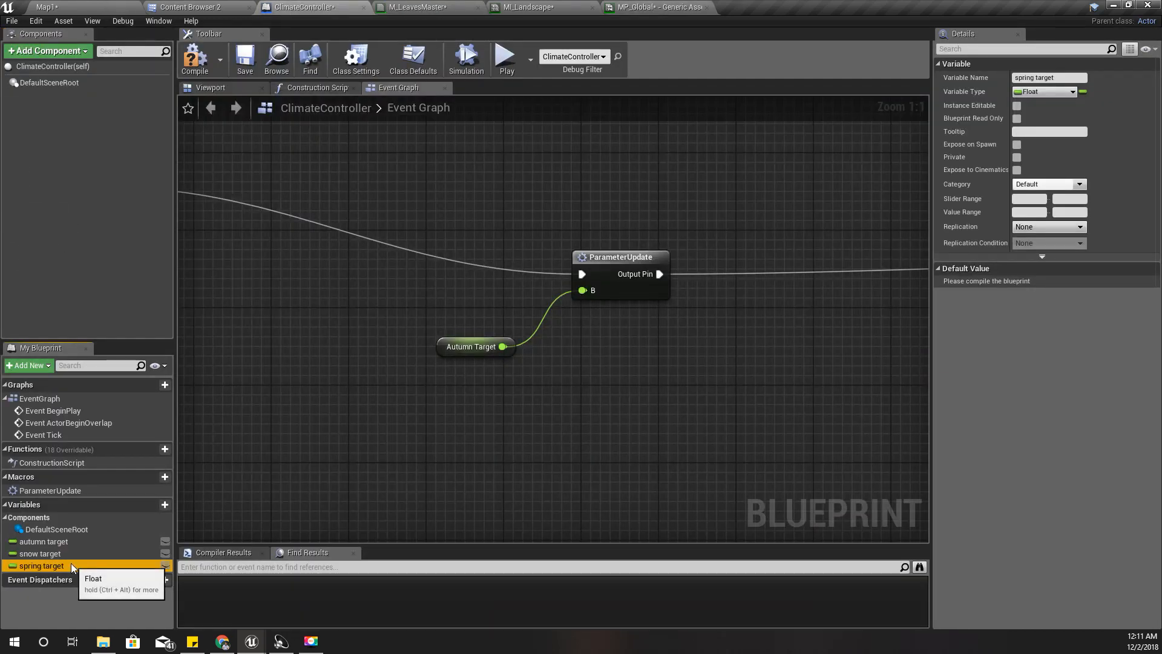
key("ctrl+w")
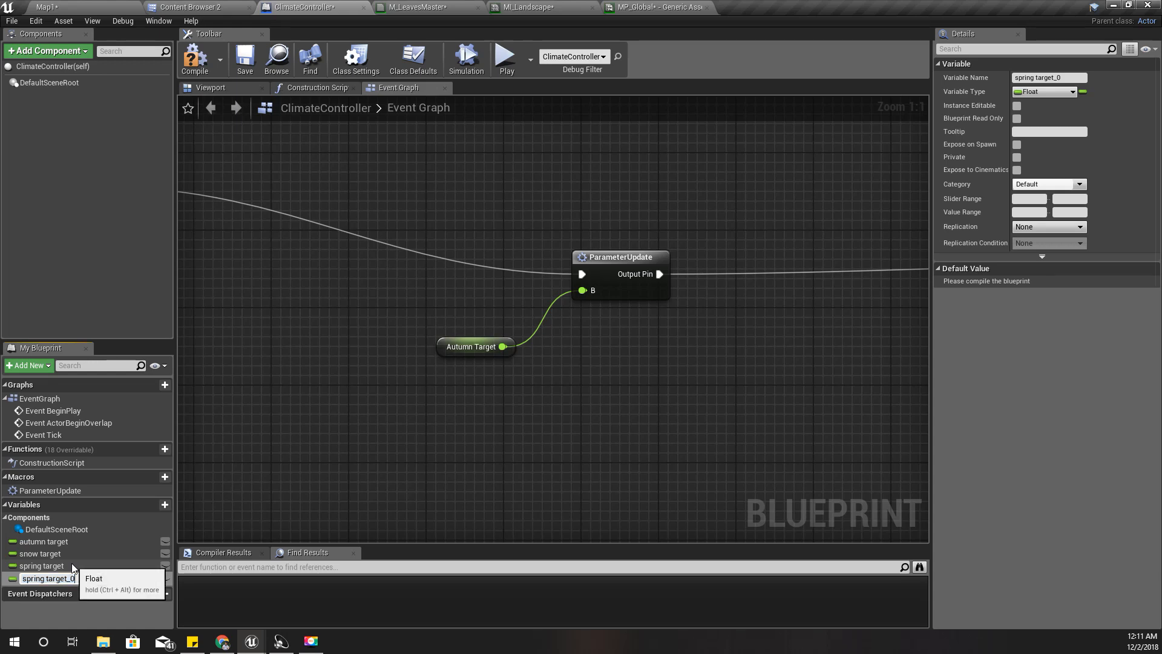
key("BackSpace")
key("BackSpace")
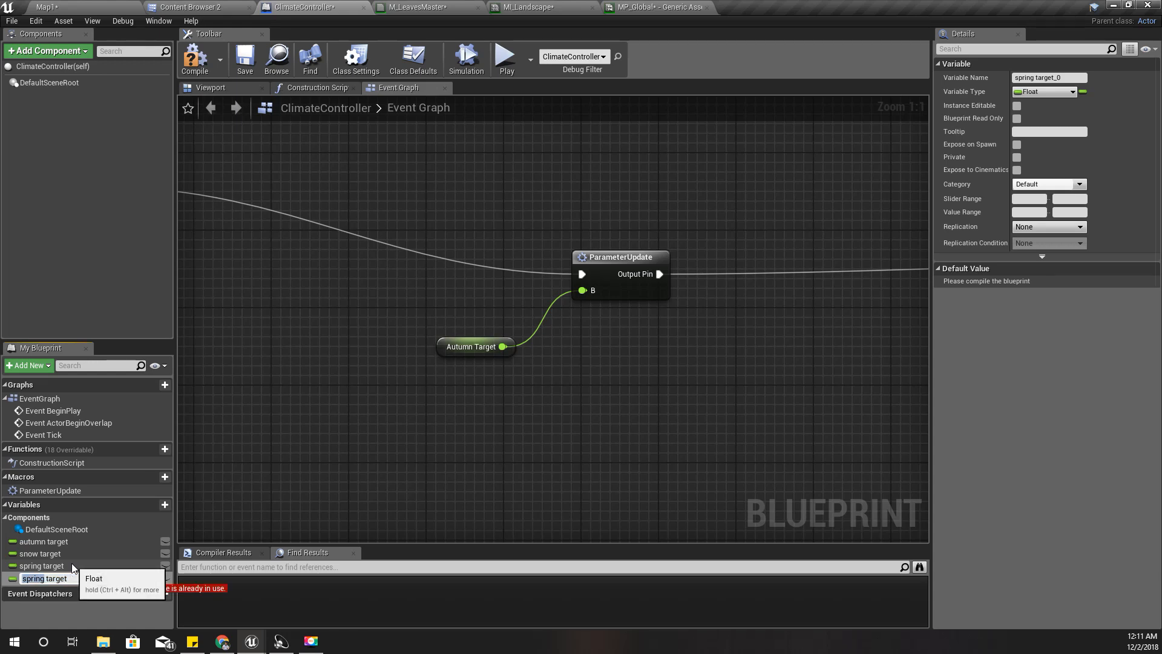
type("leavesF")
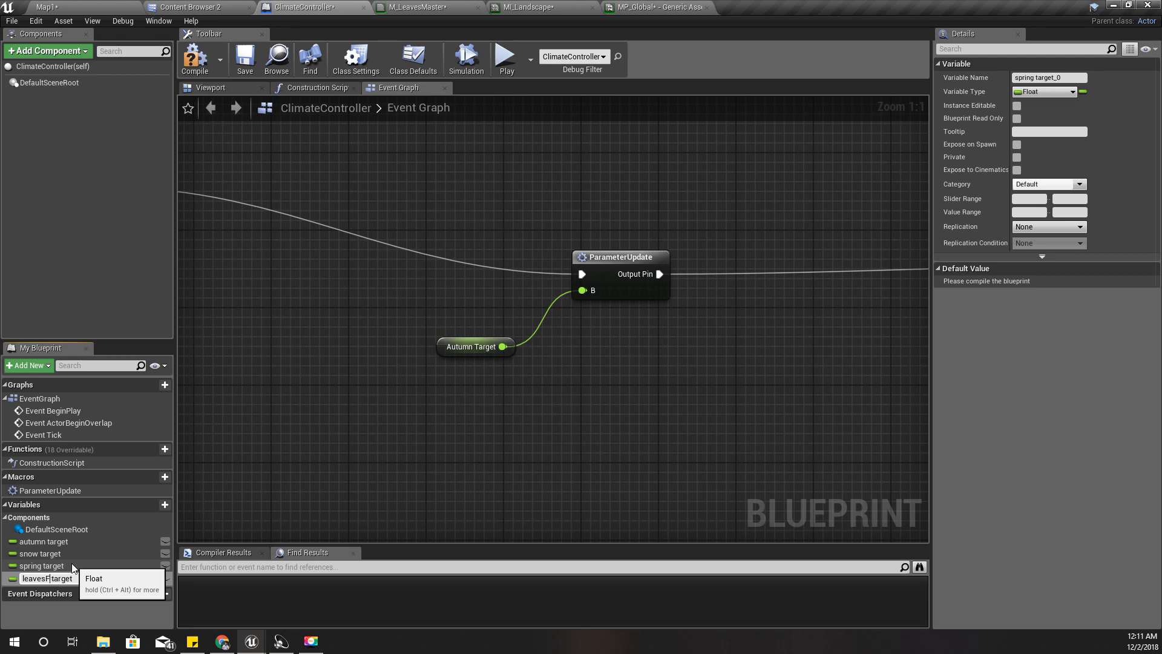
type("all")
key("Return")
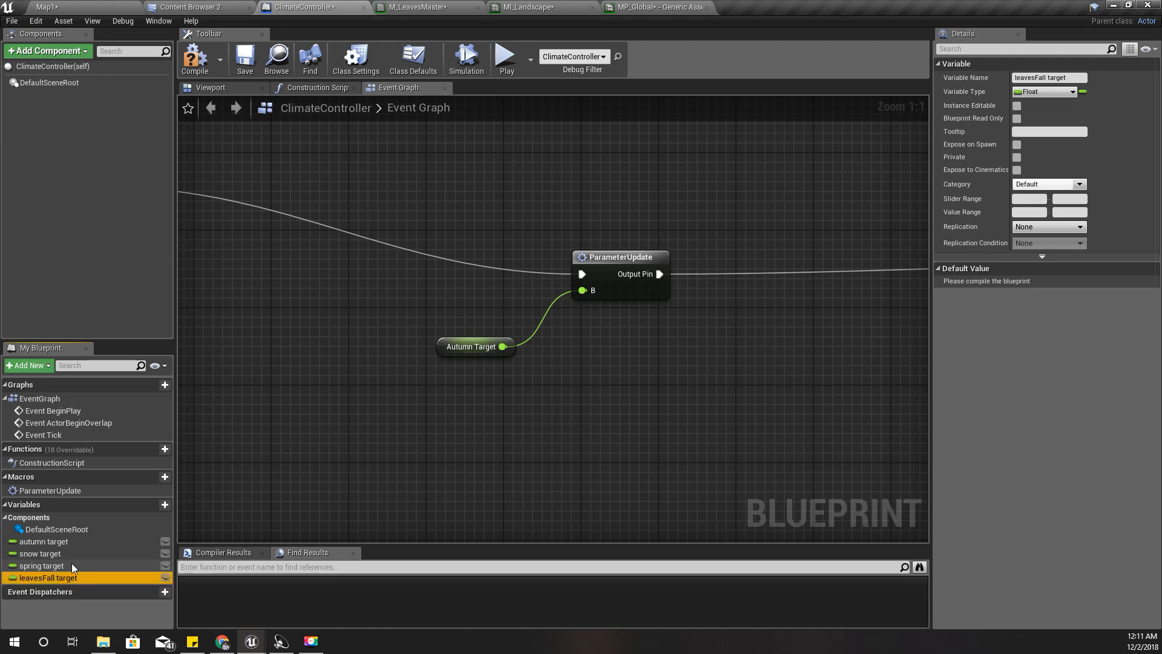
left_click(48, 564)
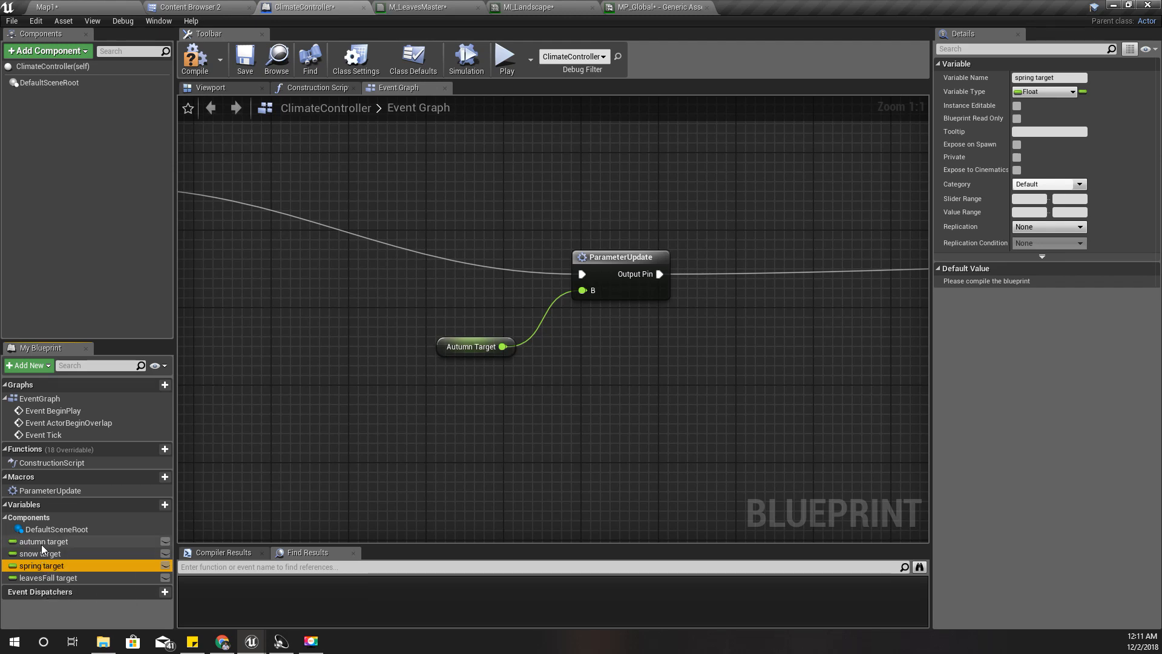
left_click(41, 544)
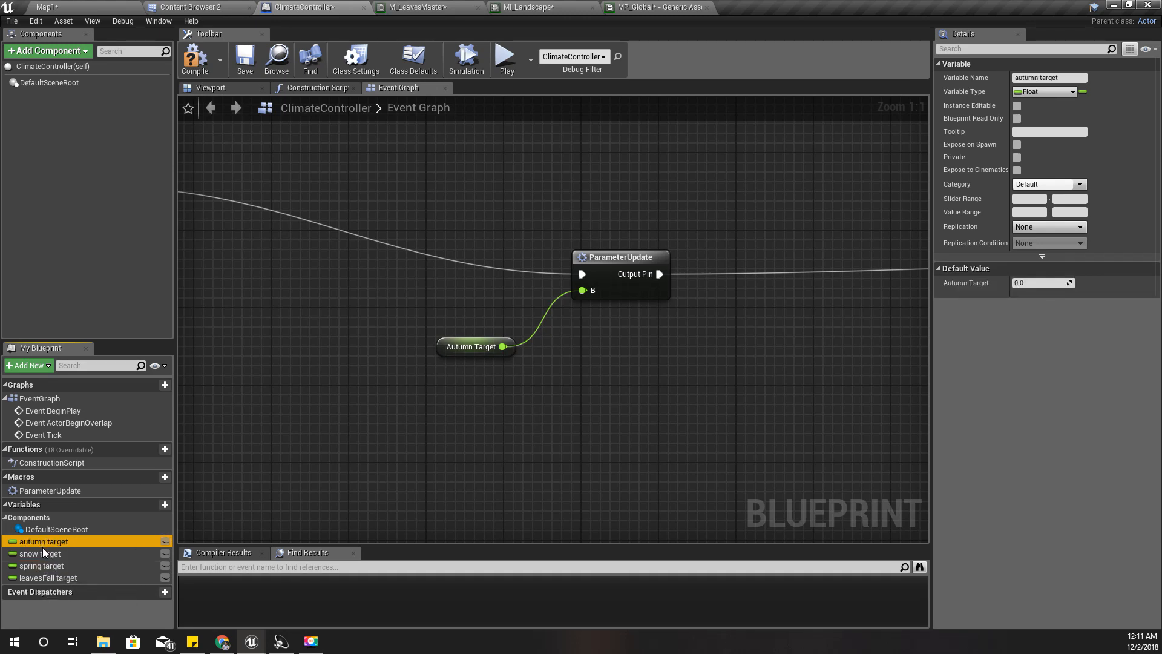
Open the ParameterUpdate macro and expose the Parameter Name of Get Scalar Parameter Value as a macro input
right_click_drag(475, 426, 639, 423)
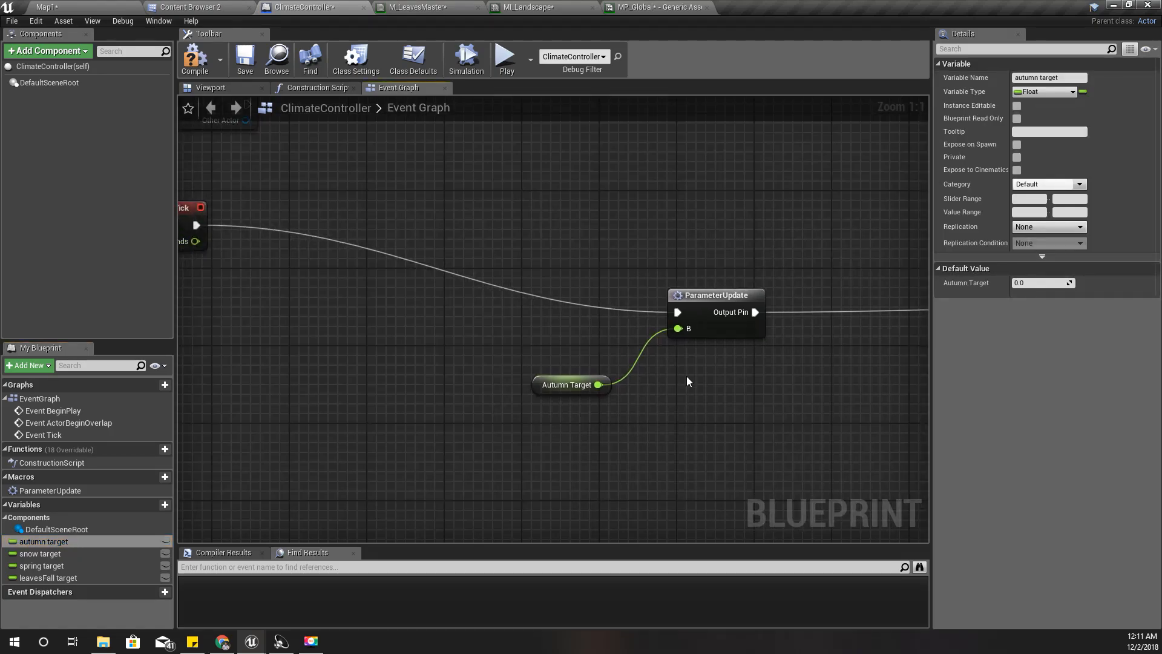
double_click(708, 312)
scroll(382, 308, "up", 4)
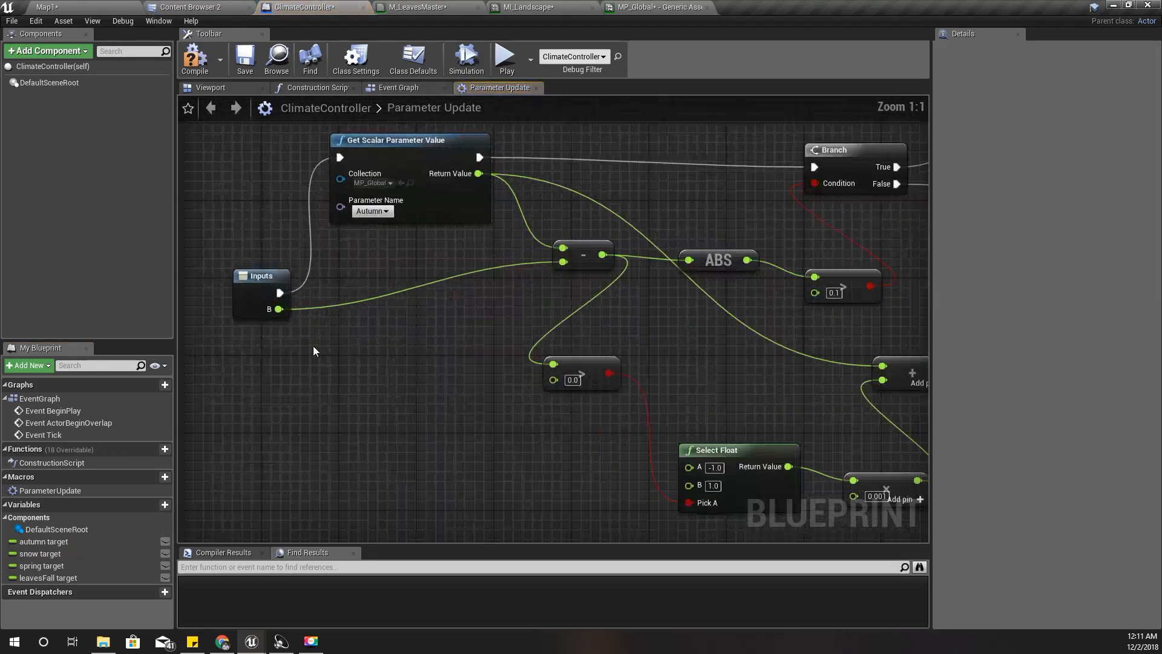
right_click_drag(313, 346, 469, 425)
left_click_drag(432, 371, 306, 294)
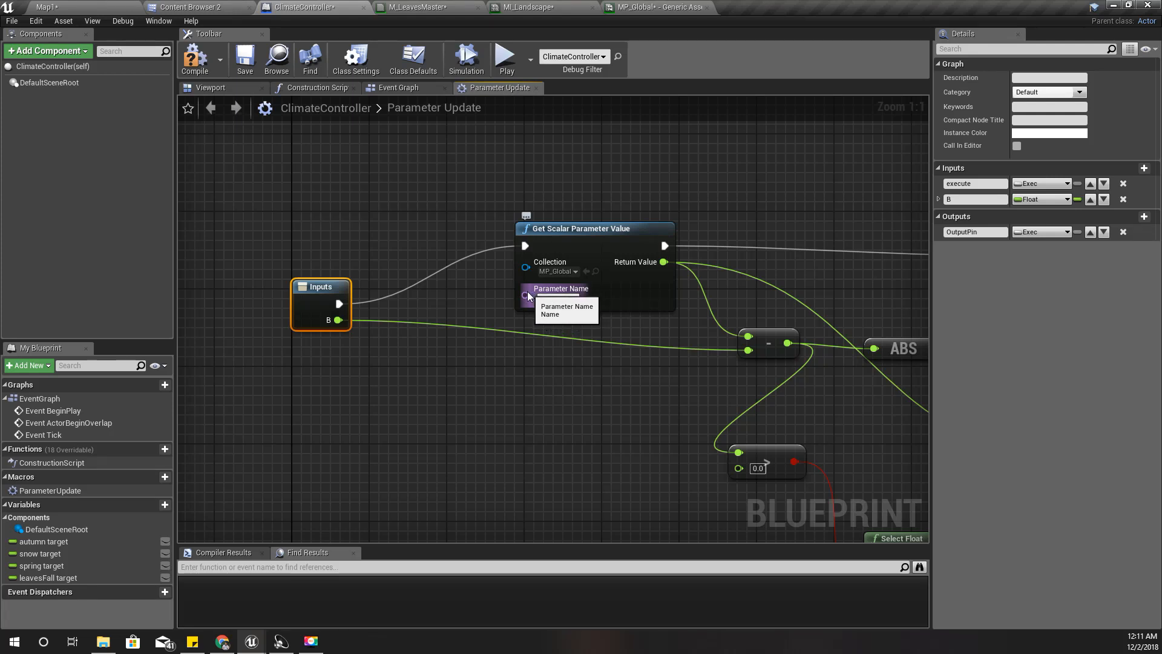
left_click_drag(525, 294, 313, 310)
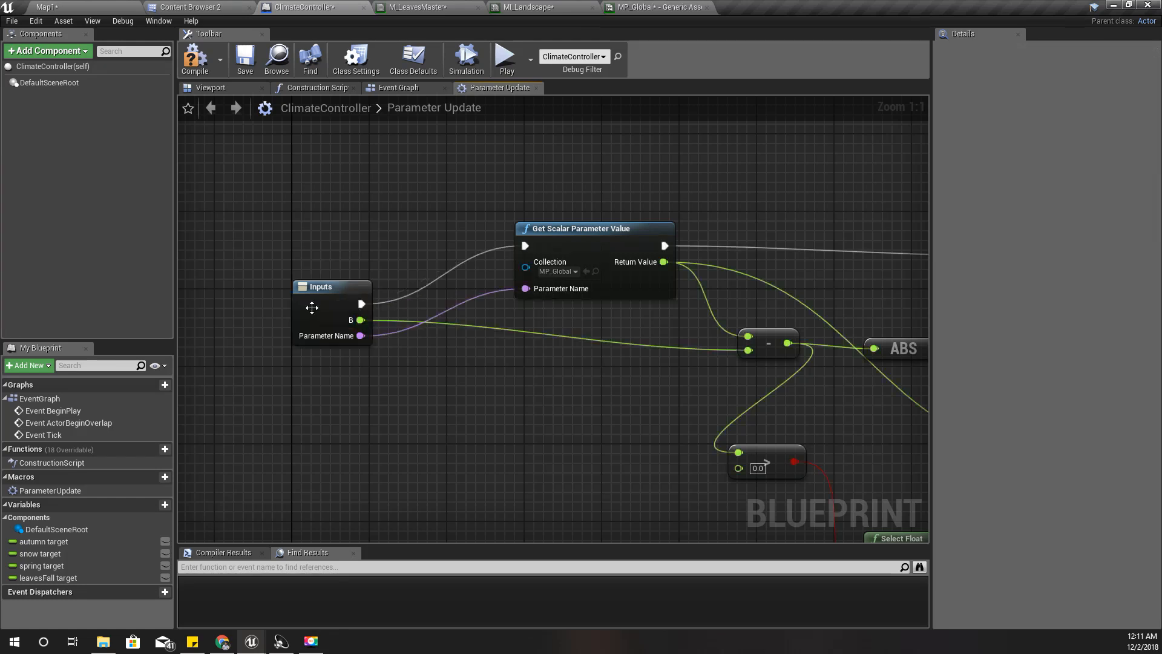
Order the ParameterName input above B in the macro and rename input B to "target level"
left_click(330, 321)
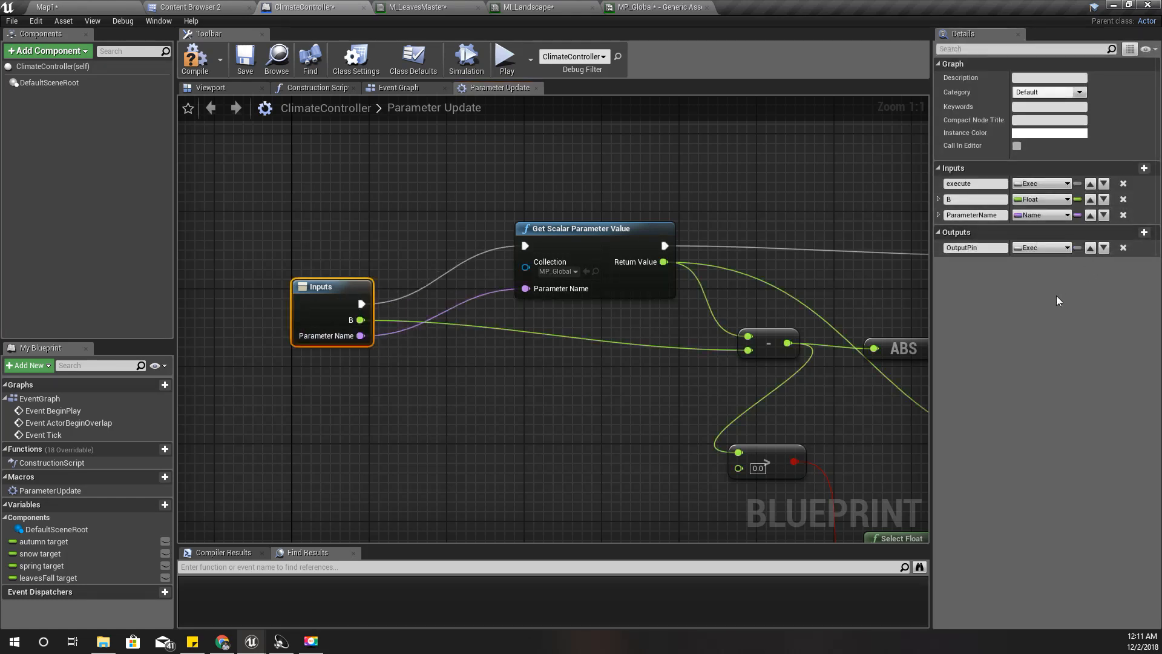
left_click(1105, 200)
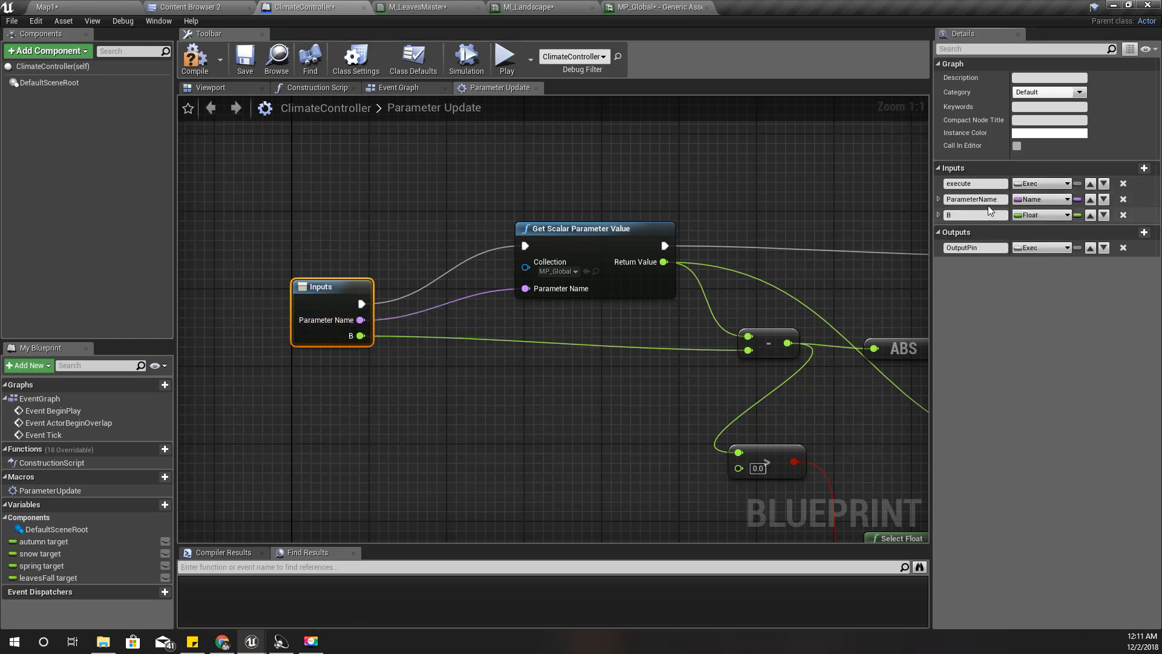
left_click(953, 216)
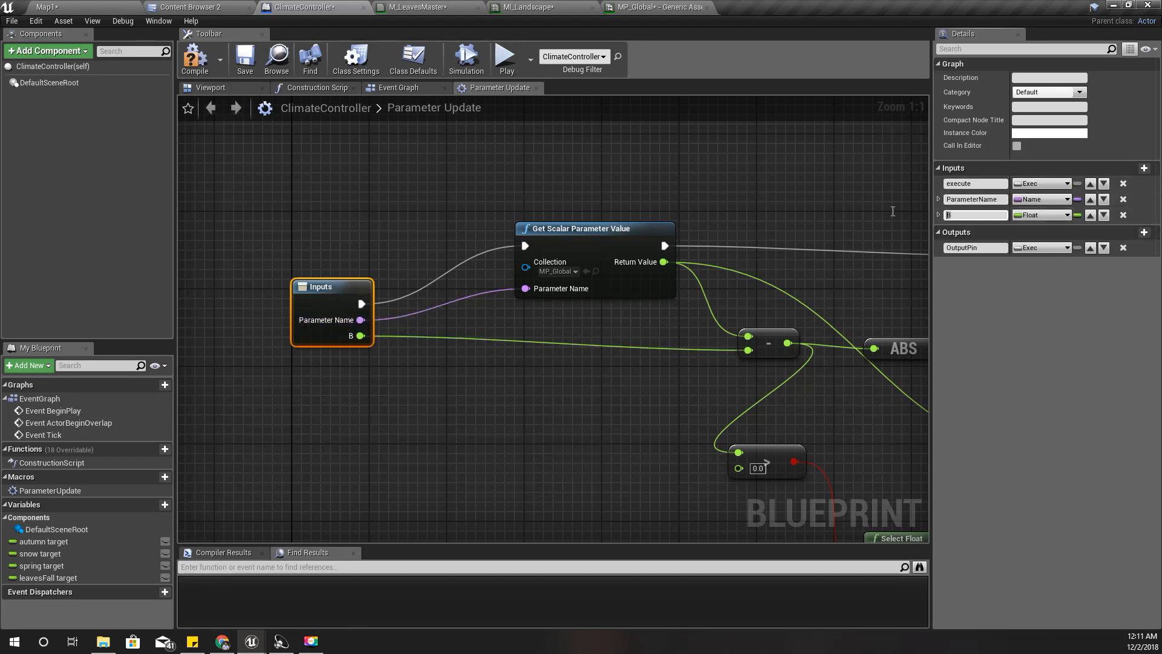
type("target level")
key("Return")
Expose the multiply node's second value as a macro input named "transition speed" with default value 0.01, and compile the blueprint
right_click_drag(739, 460, 587, 345)
scroll(735, 447, "down", 2)
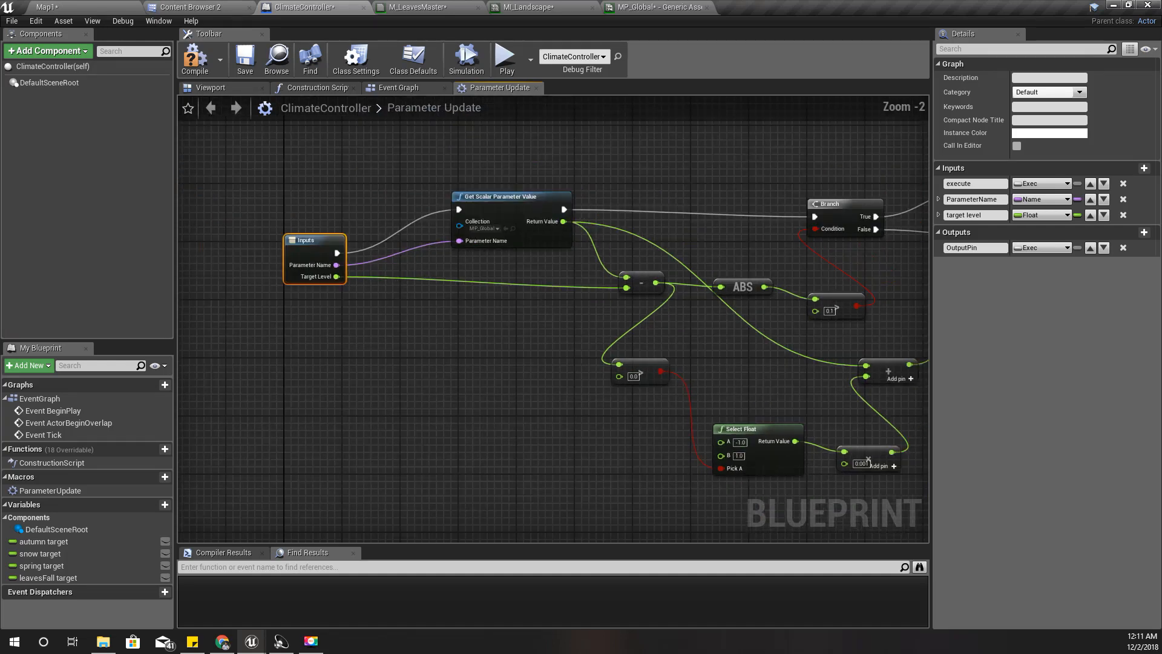
right_click_drag(840, 490, 725, 440)
left_click_drag(735, 413, 230, 224)
left_click(959, 231)
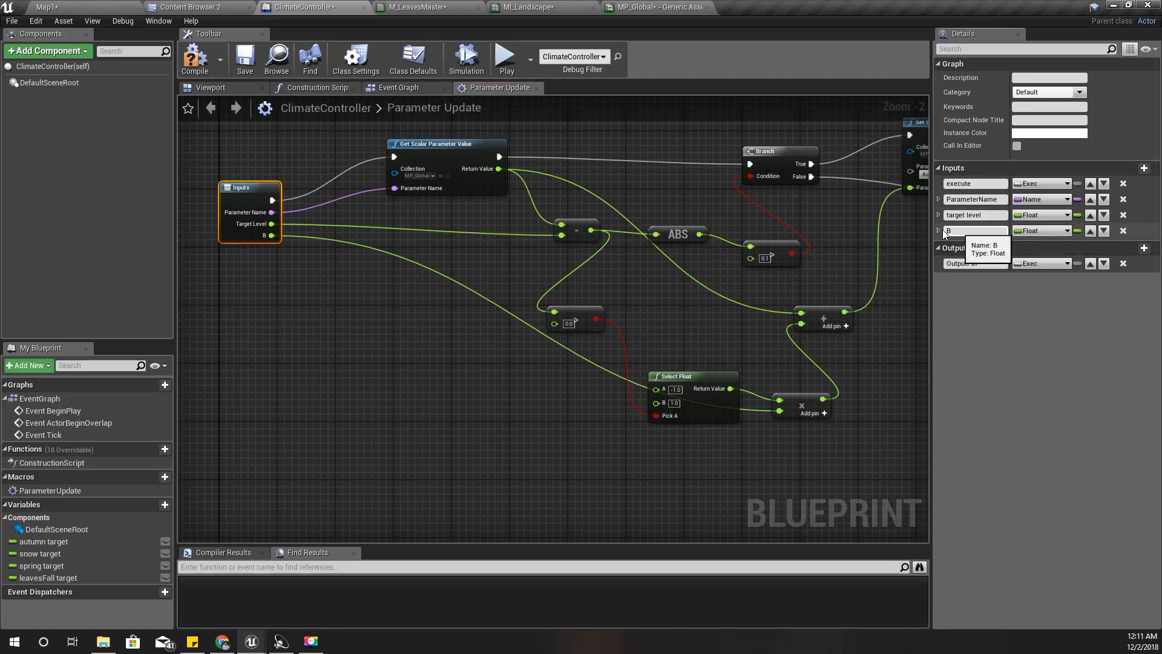
left_click(939, 231)
left_click(974, 233)
key("BackSpace")
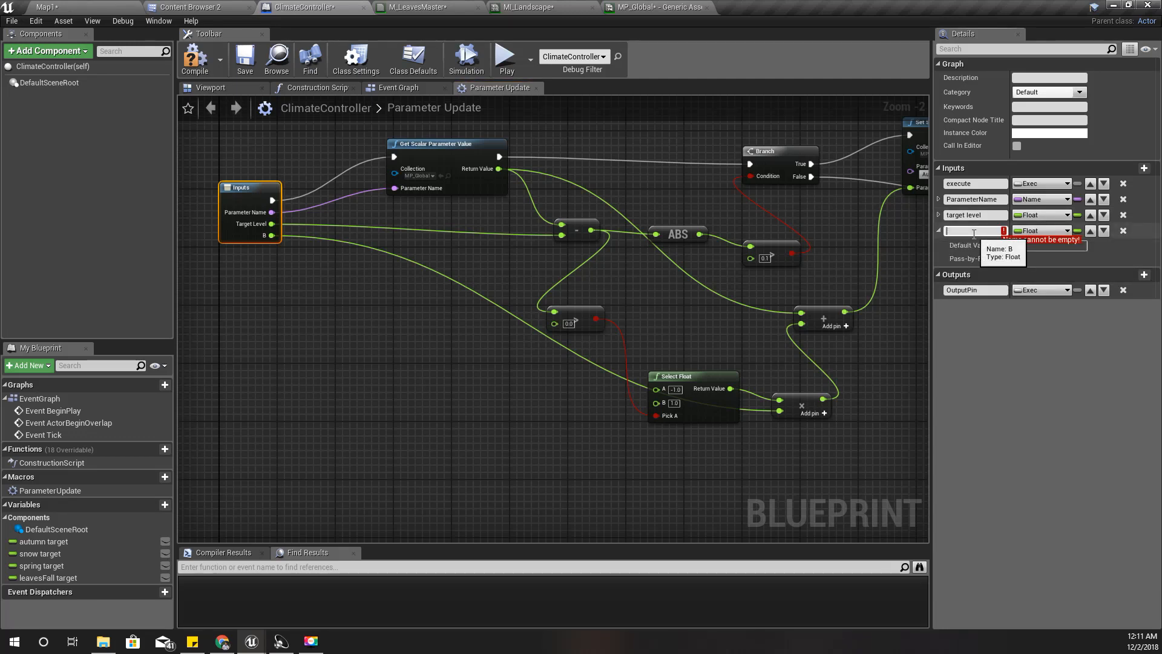
type("transition speed")
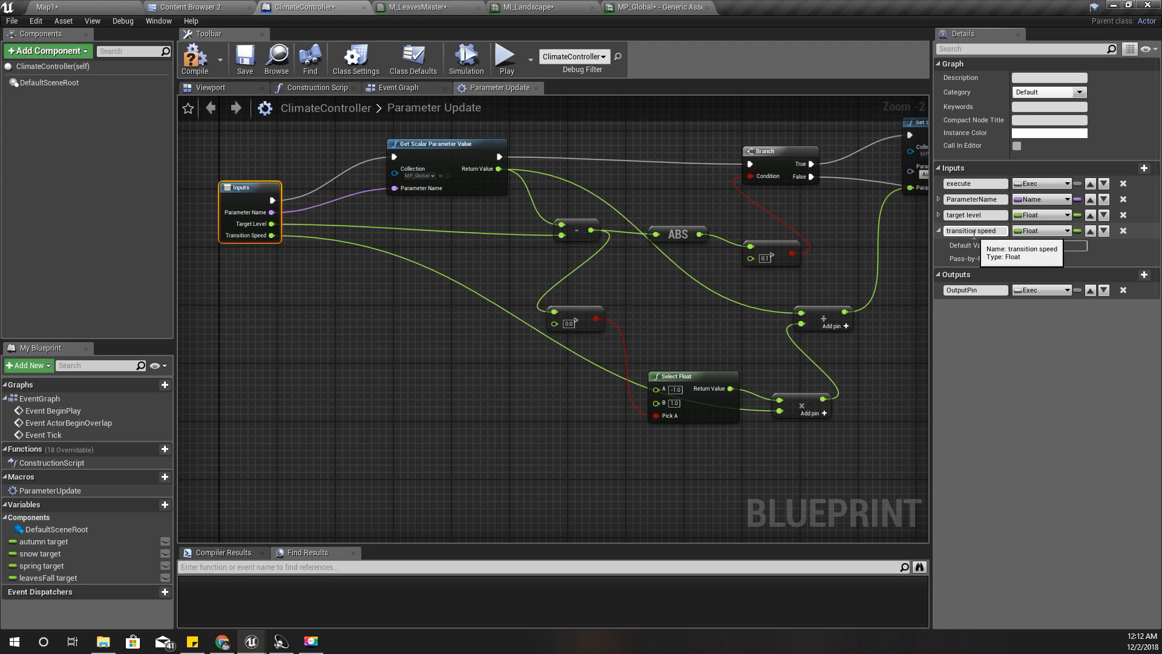
key("Return")
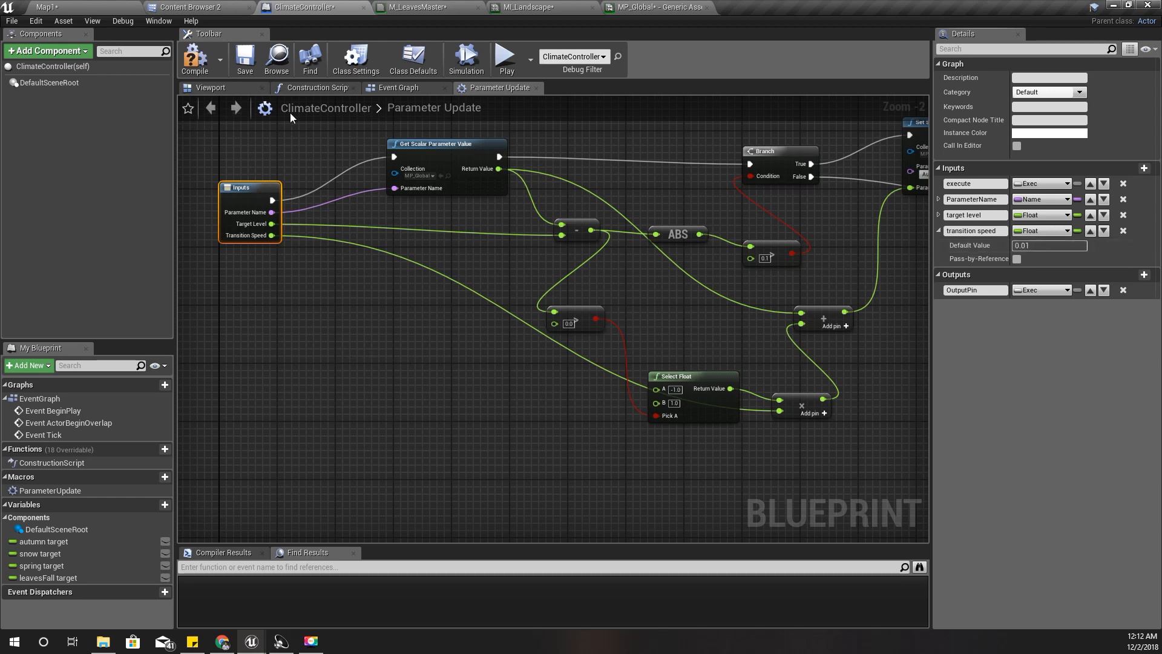
left_click(195, 59)
Add a reroute node on the Parameter Name wire, connect it to Set Scalar Parameter Value's Parameter Name, and compile
right_click_drag(408, 330, 232, 376)
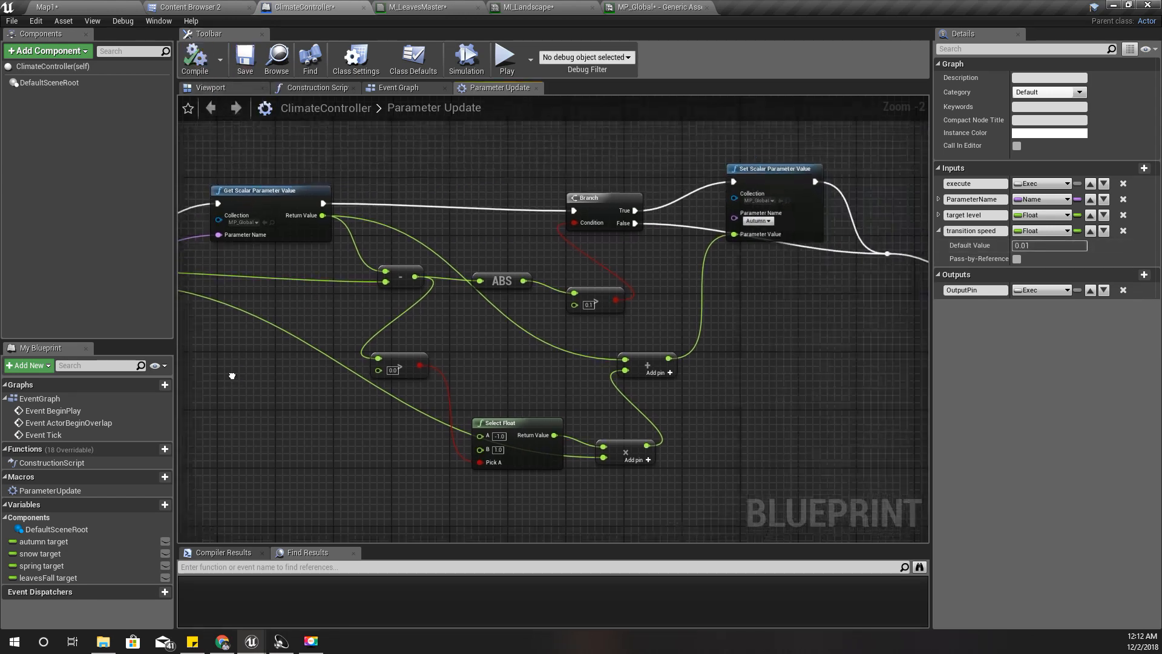
right_click_drag(667, 264, 830, 270)
left_click(302, 257)
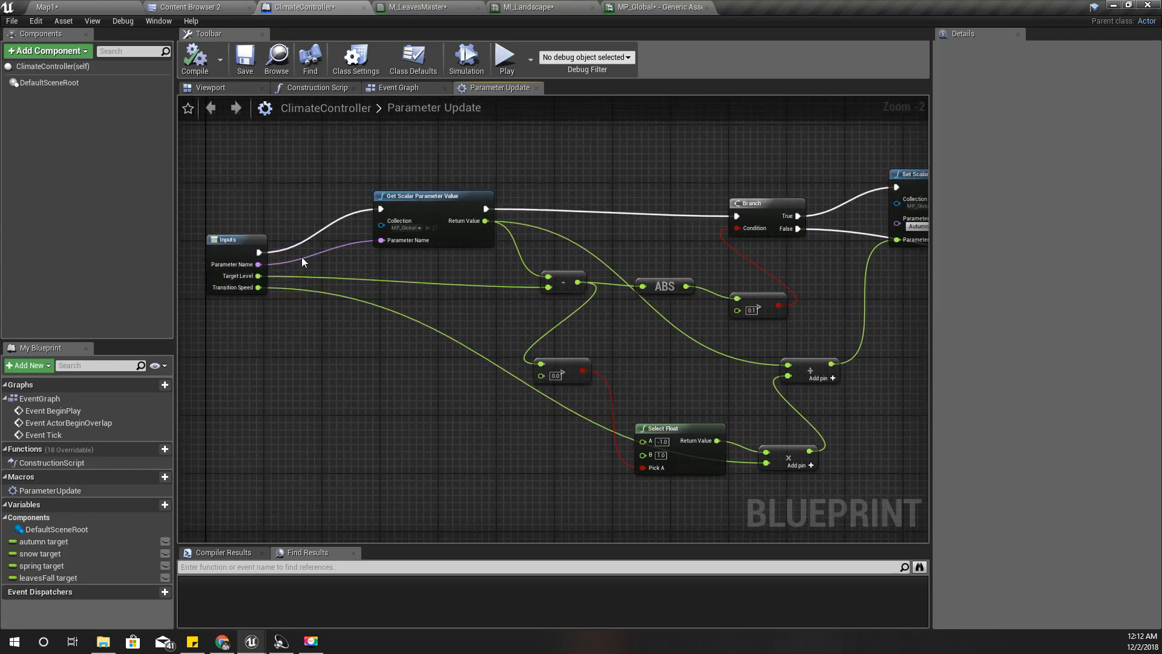
double_click(304, 257)
left_click_drag(306, 253, 902, 221)
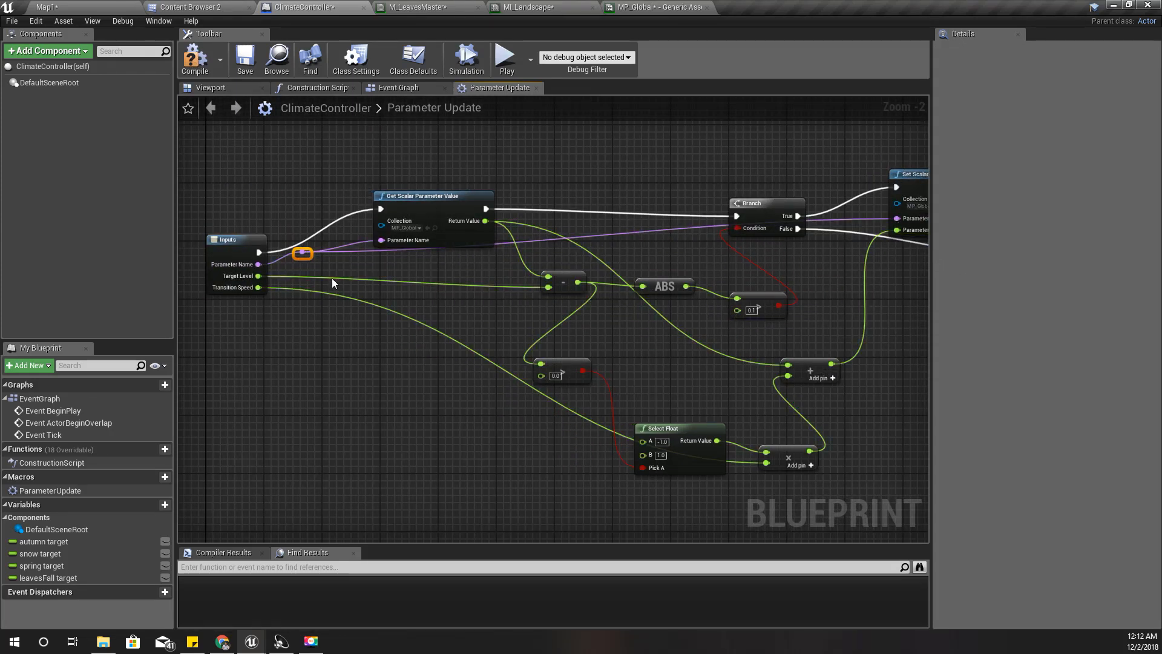
left_click(195, 60)
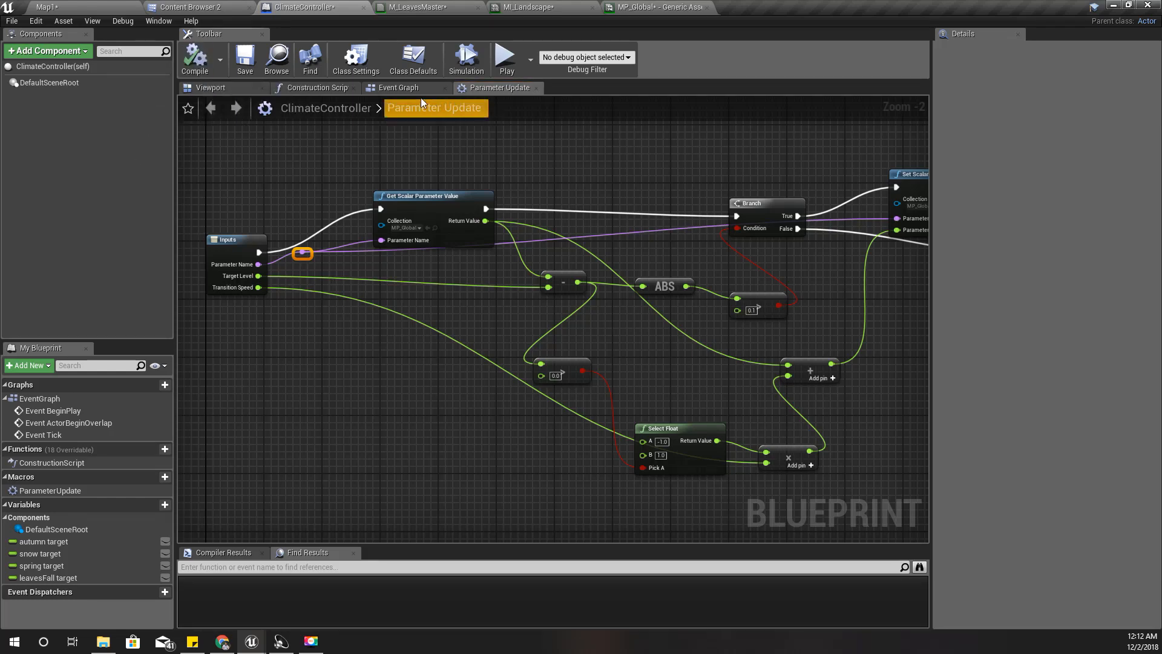
In the Event Graph, move the ParameterUpdate and Autumn Target nodes together close to Event Tick
left_click(395, 87)
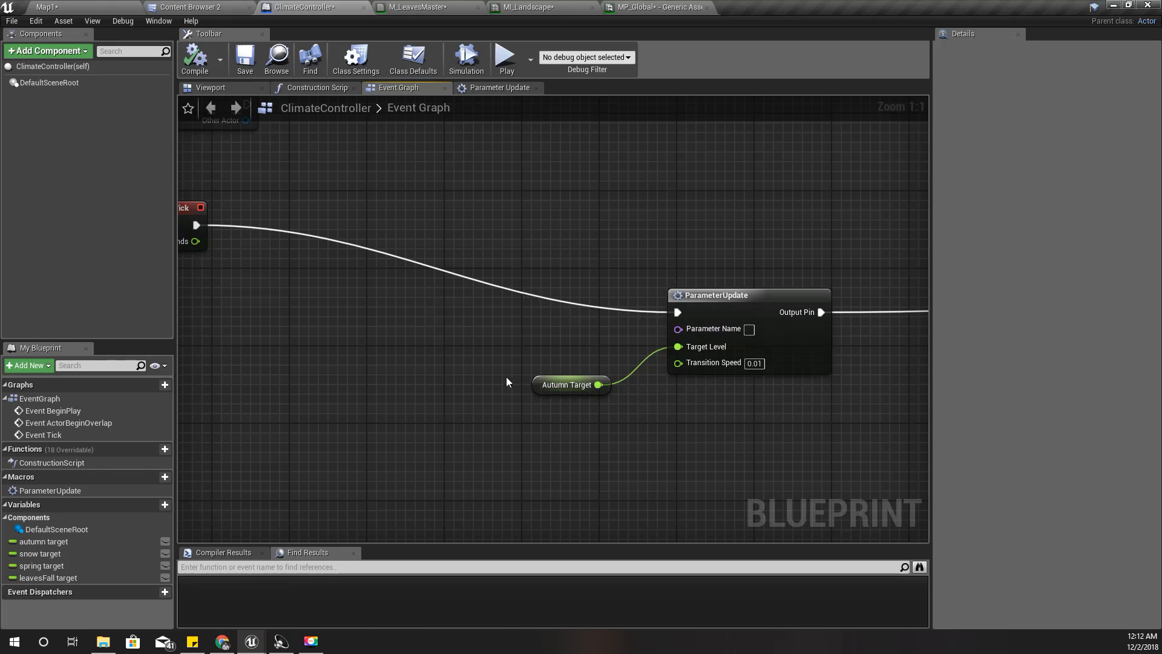
left_click_drag(503, 243, 725, 391)
left_click_drag(751, 315, 432, 237)
scroll(597, 368, "down", 2)
mouse_move(597, 368)
right_mouse_down()
mouse_move(376, 351)
mouse_move(596, 359)
right_mouse_up()
Make three copies of the ParameterUpdate node and spread them out in a row after the original
left_click(377, 240)
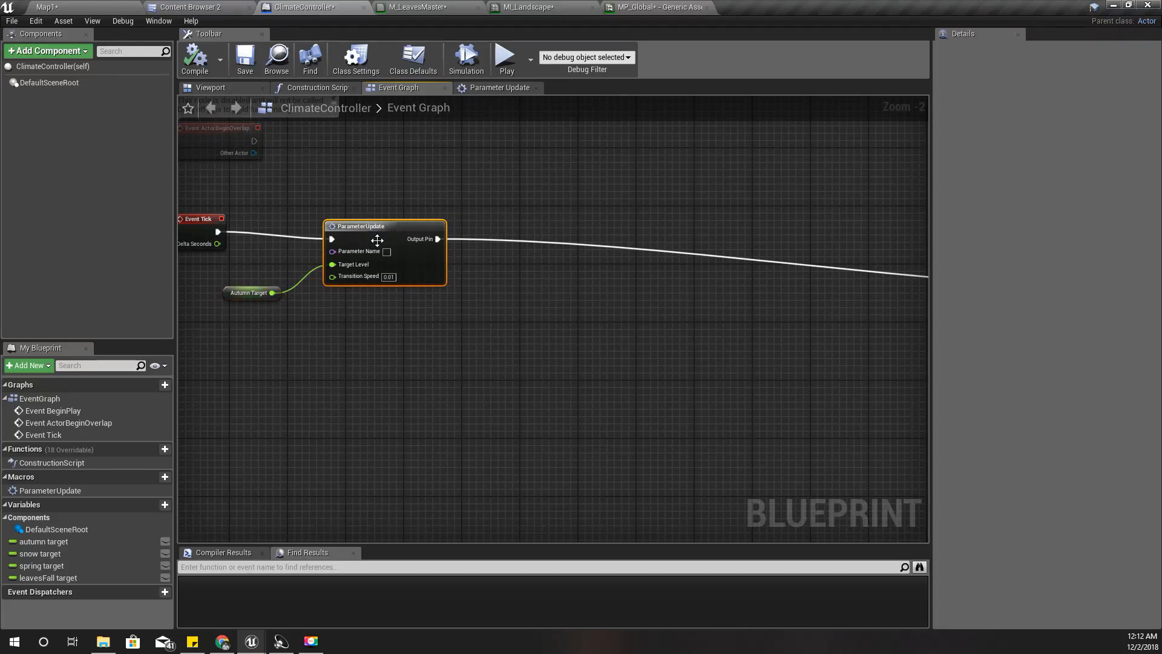
key("ctrl+c")
key("ctrl+v")
left_click_drag(445, 243, 526, 307)
key("ctrl+v")
left_click_drag(605, 335, 693, 346)
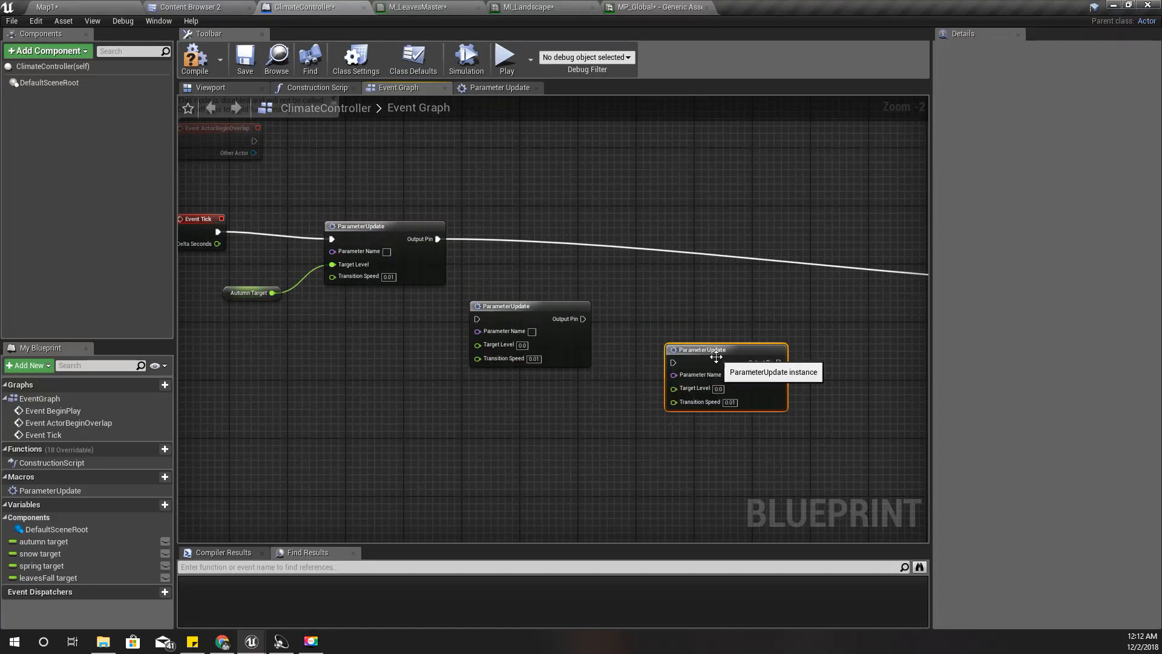
right_click_drag(309, 487, 134, 456)
key("ctrl+v")
left_click_drag(655, 349, 734, 349)
Chain the execution pins of all four ParameterUpdate nodes in sequence, starting from the original node's Output Pin
right_click_drag(424, 394, 509, 363)
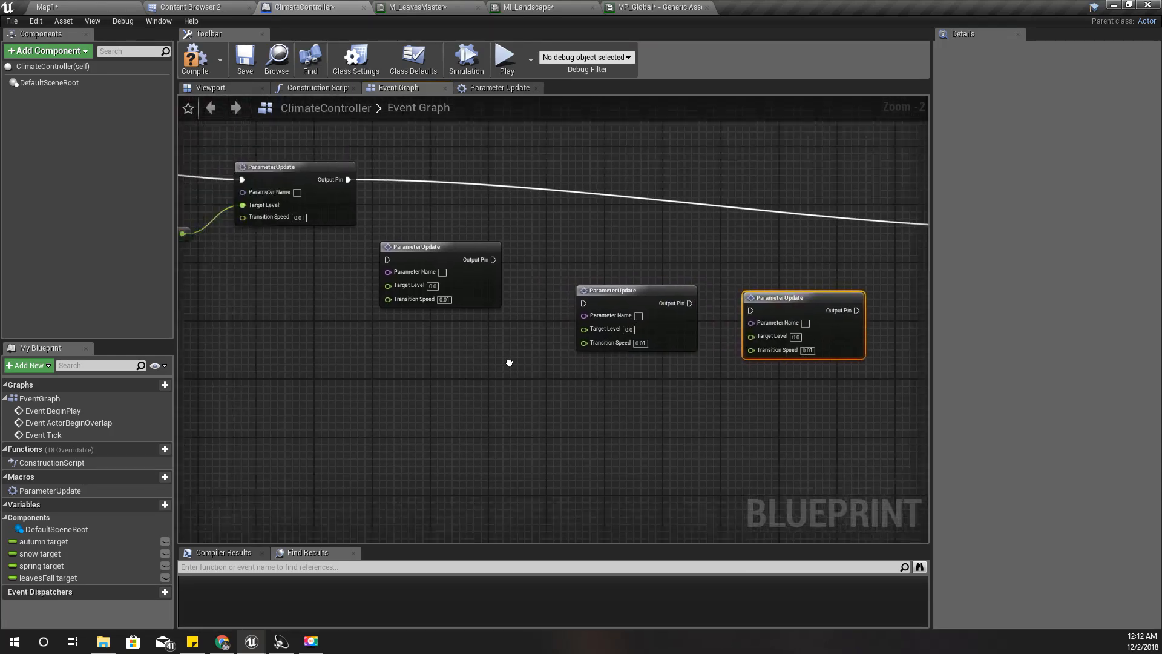
left_click_drag(351, 179, 389, 260)
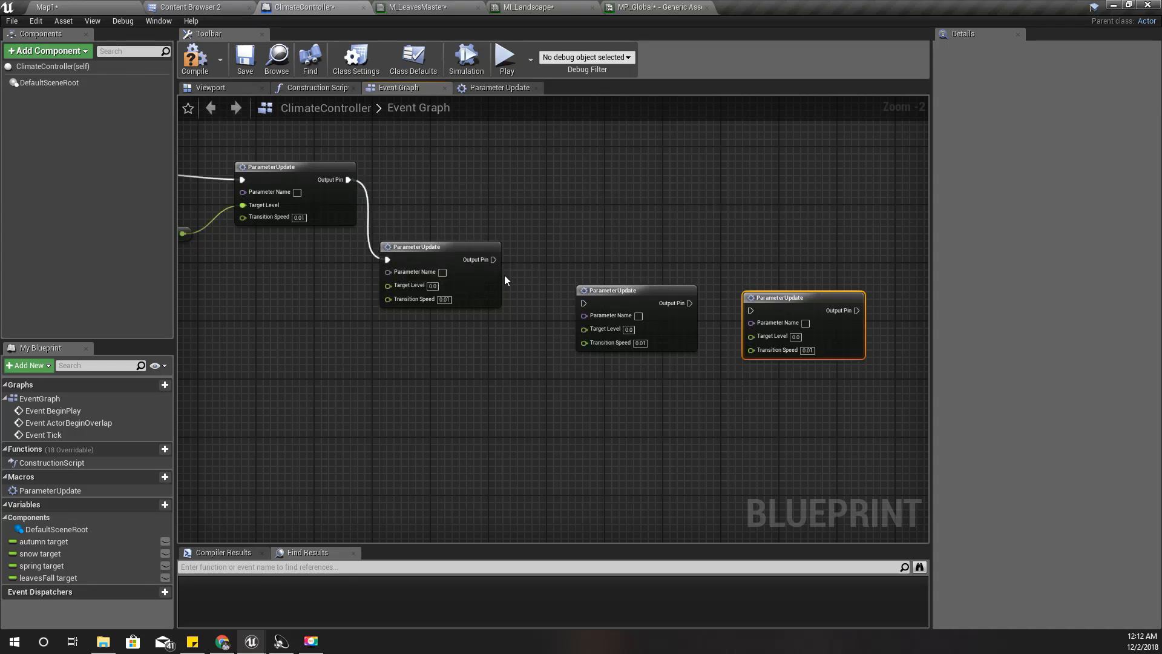
left_click_drag(494, 260, 583, 304)
left_click_drag(690, 303, 751, 311)
right_click_drag(521, 375, 629, 361)
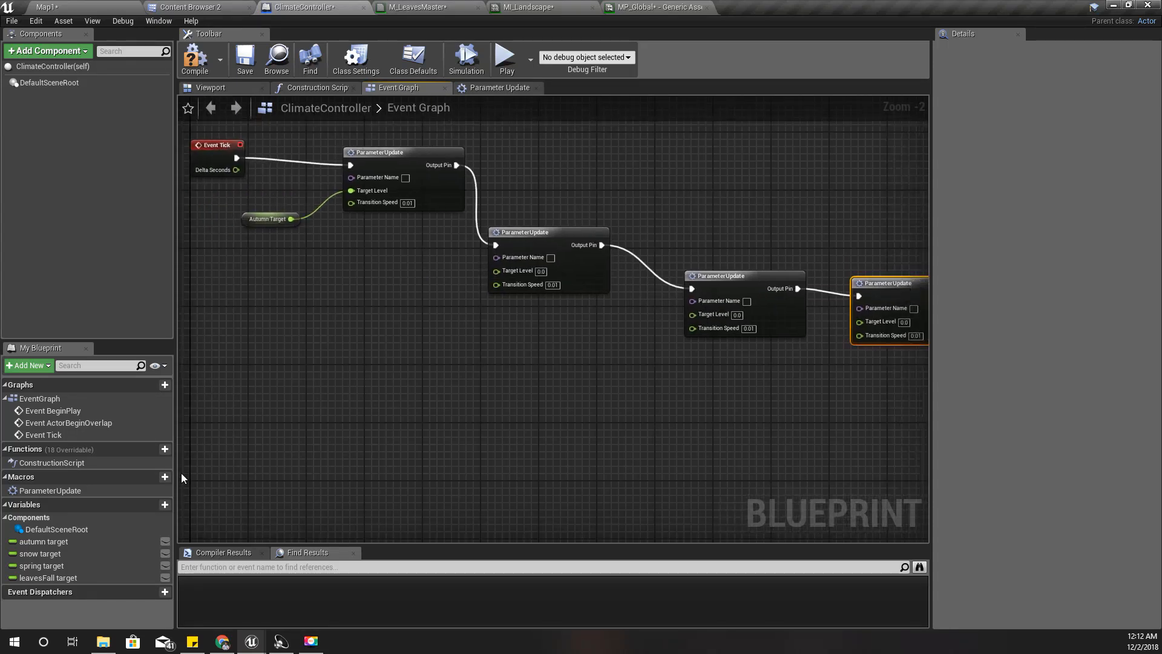
Connect the snow target, spring target and leavesFall target variables to the Target Level pins of the second, third and fourth ParameterUpdate nodes
left_click(54, 553)
left_click(489, 286)
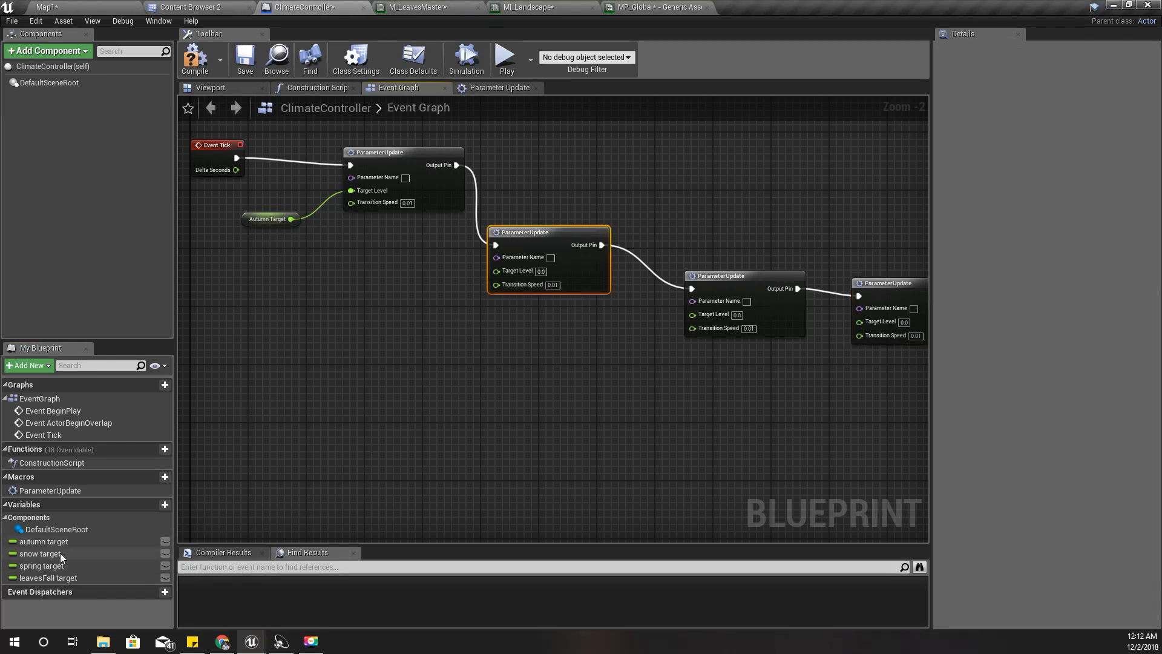
left_click_drag(34, 550, 515, 274)
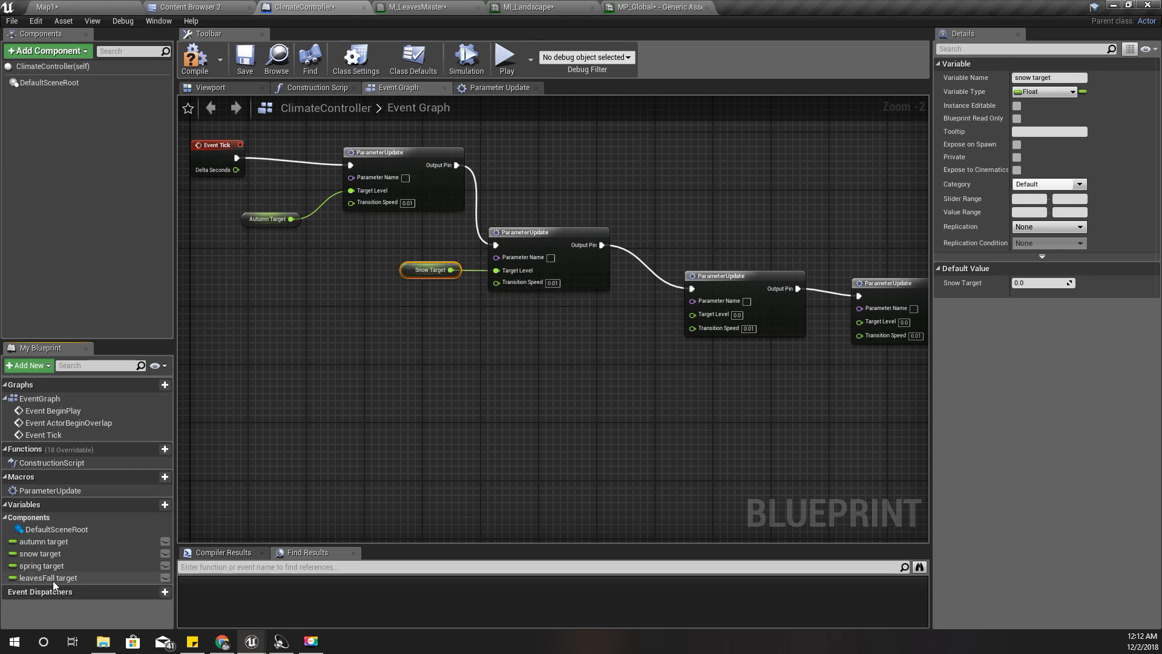
left_click_drag(41, 565, 696, 317)
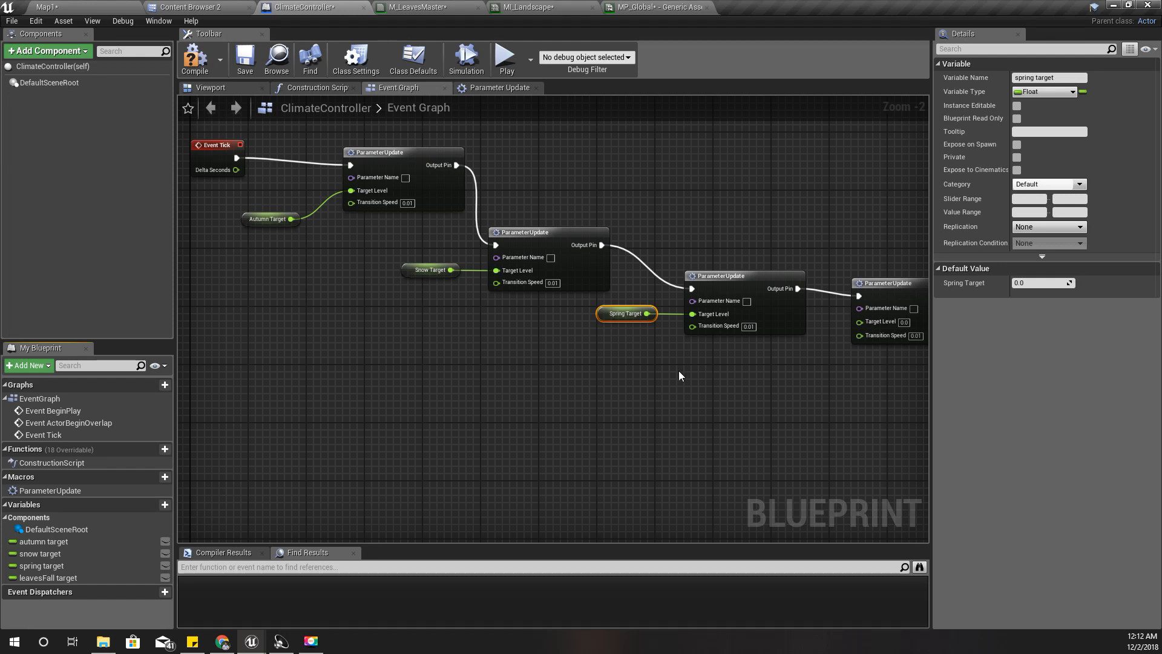
left_click_drag(47, 577, 867, 326)
Copy the parameter name Autumn from MP_Global into the Parameter Name of the first ParameterUpdate node
right_click_drag(793, 398, 848, 443)
scroll(475, 219, "up", 2)
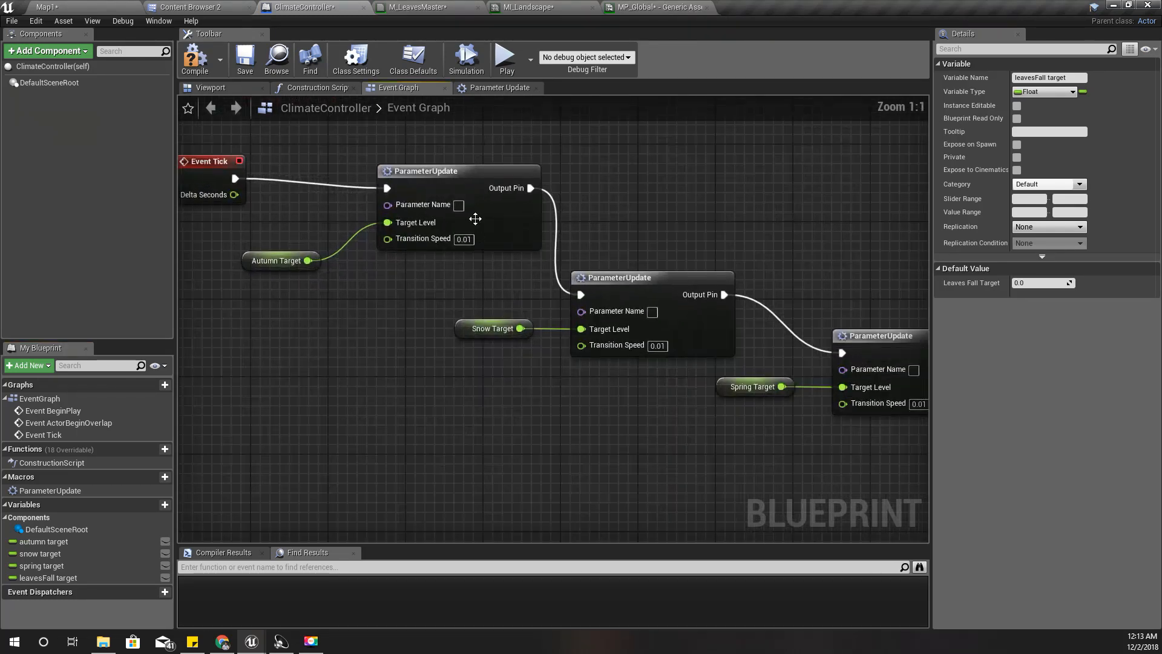
left_click(657, 8)
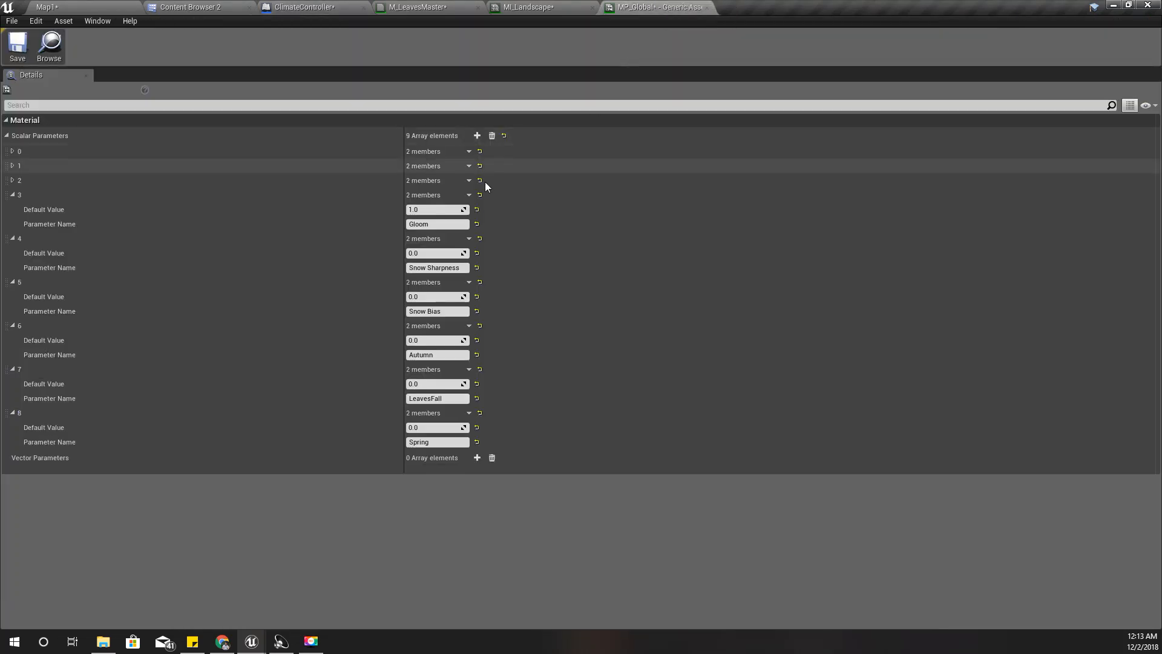
left_click(328, 6)
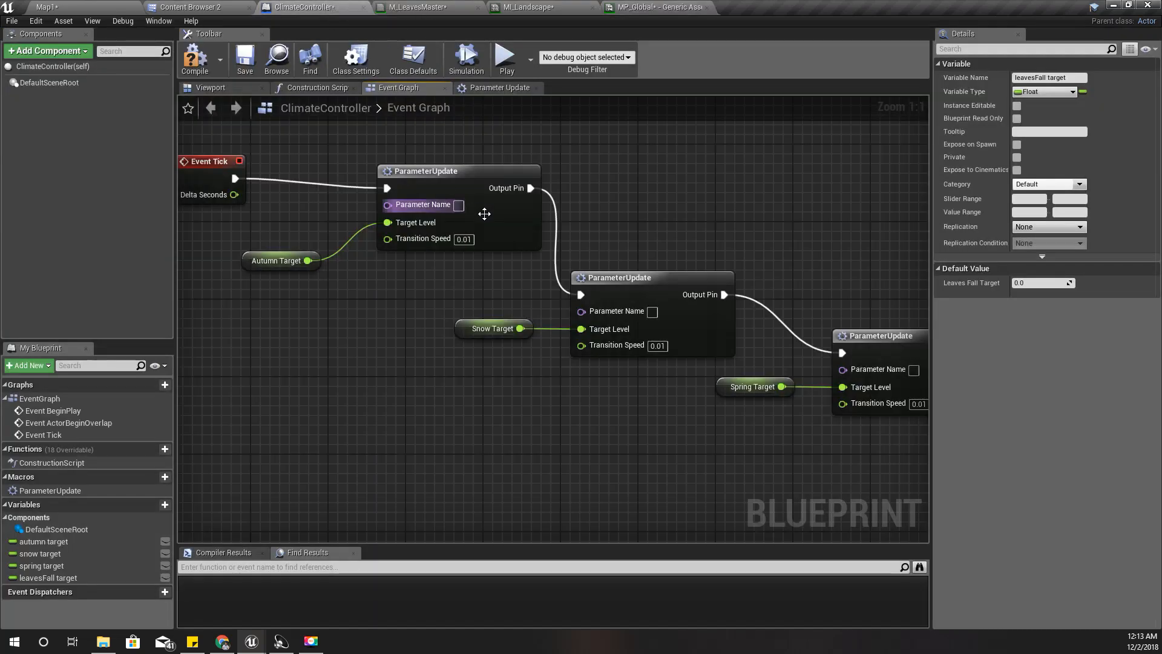
left_click(657, 7)
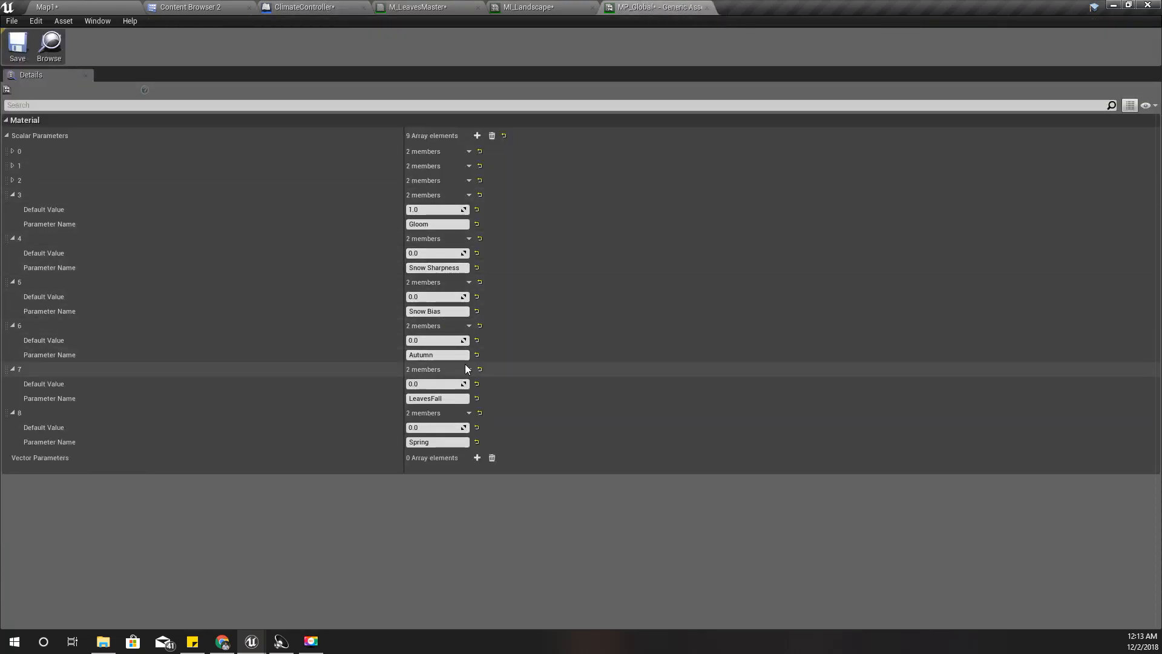
left_click(426, 354)
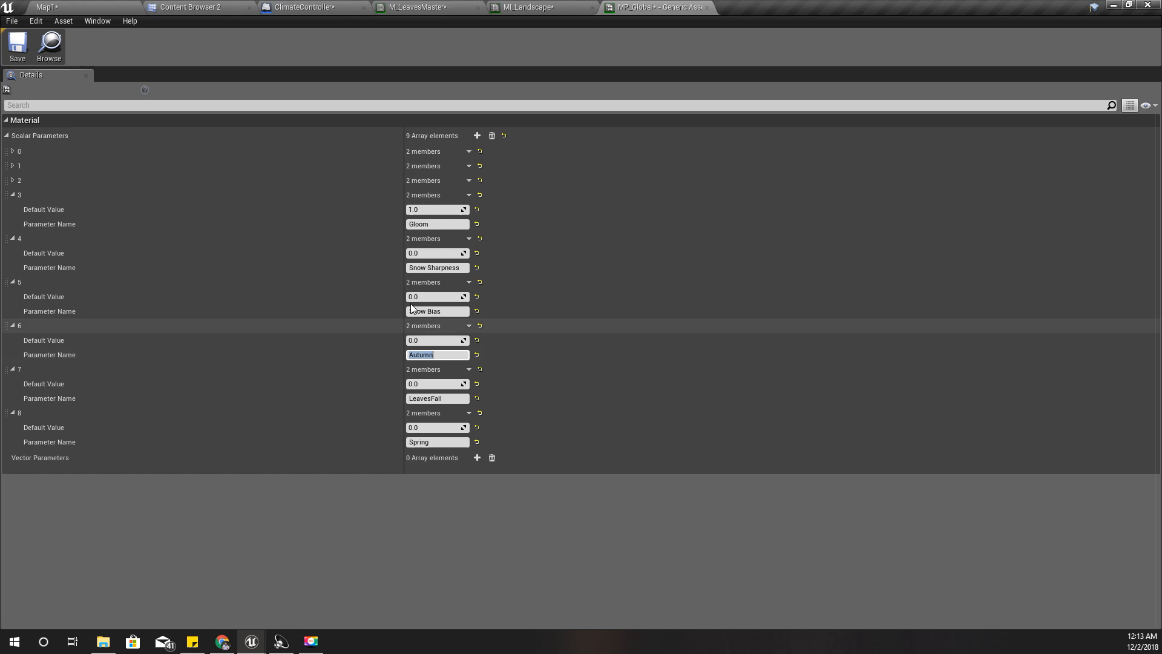
left_click(303, 6)
left_click(460, 207)
key("ctrl+v")
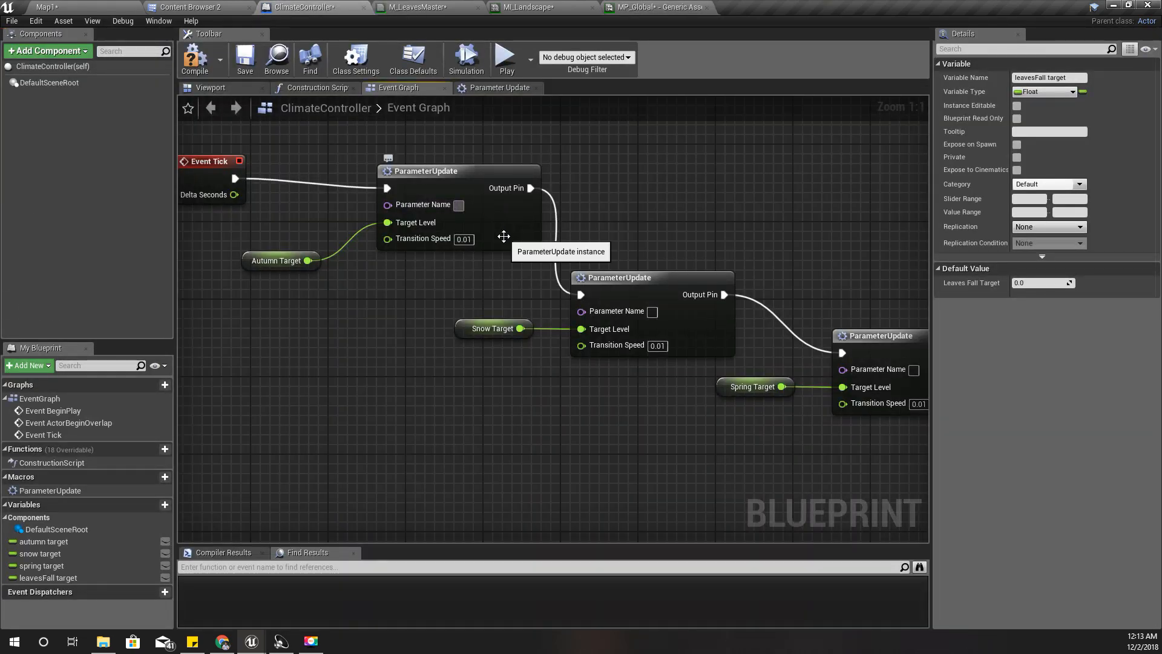
Copy the parameter name Snow Bias from MP_Global into the Parameter Name of the ParameterUpdate node fed by Snow Target
left_click(635, 7)
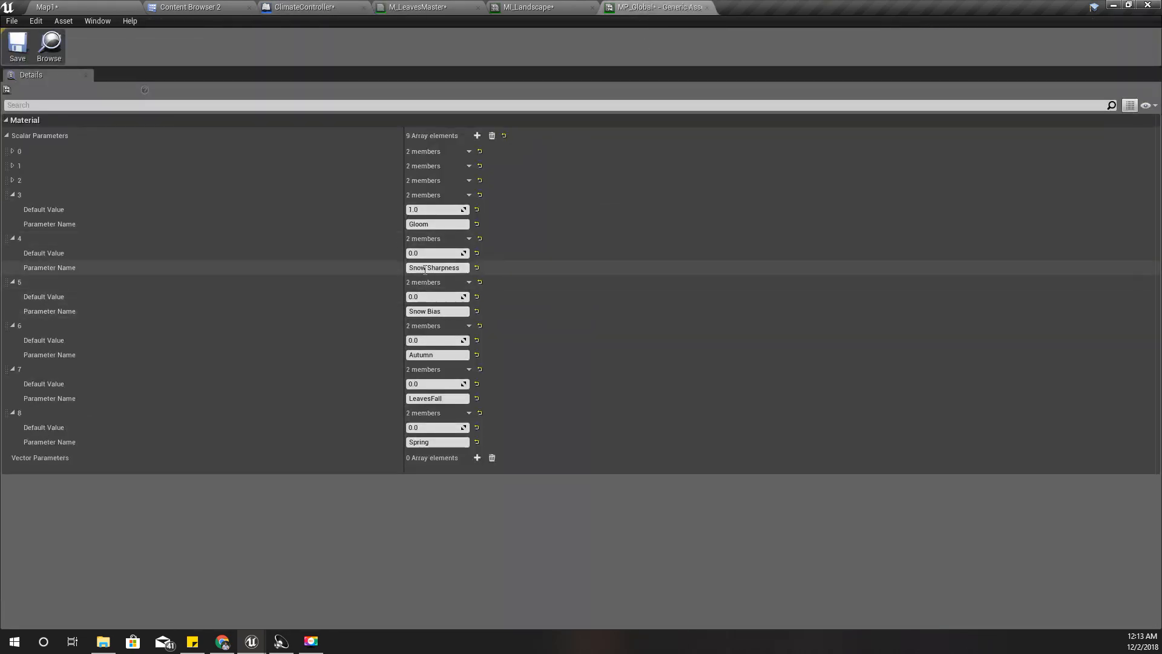
left_click(437, 313)
key("ctrl+c")
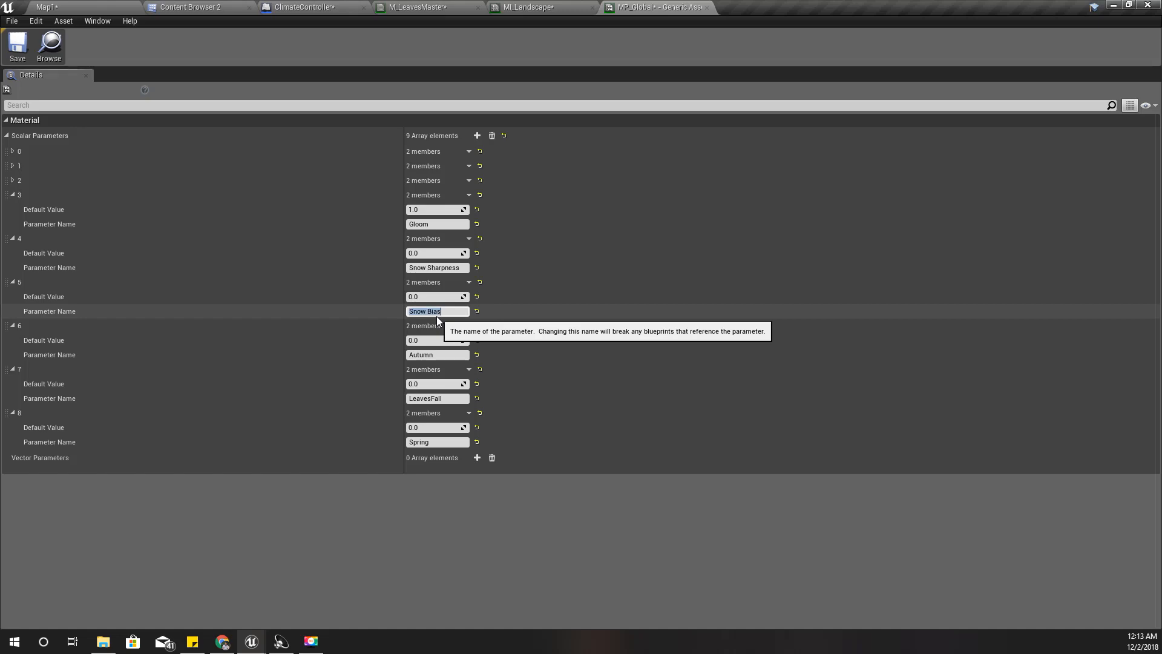
left_click(300, 9)
left_click(652, 312)
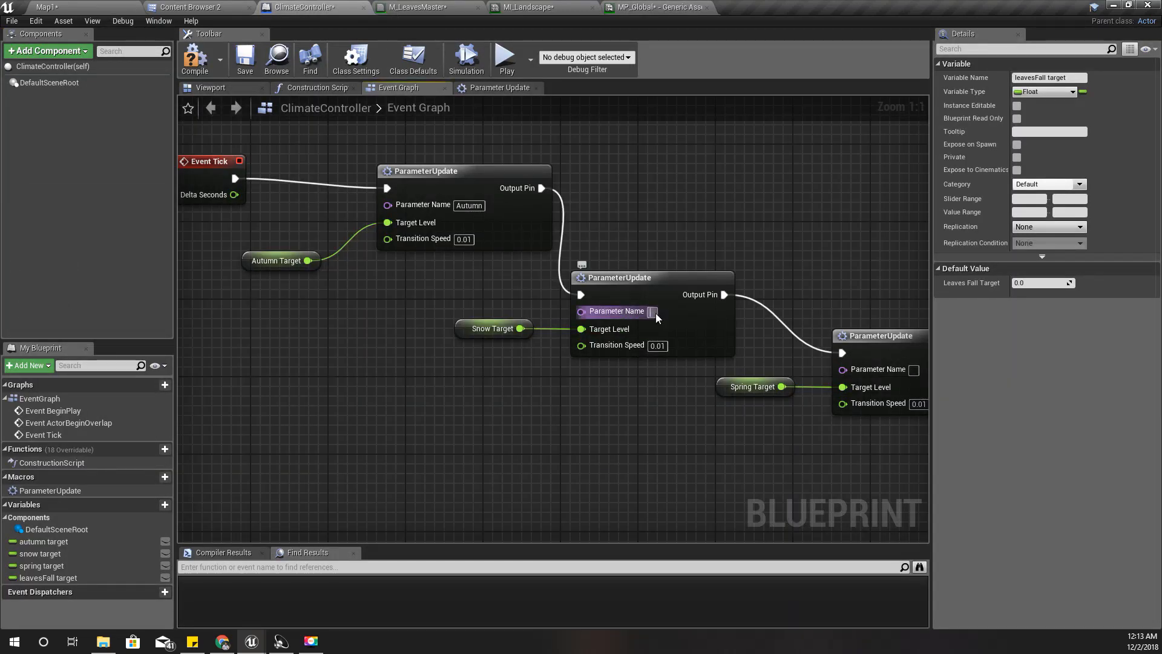
key("ctrl+v")
Copy the parameter name Spring from MP_Global into the Parameter Name of the ParameterUpdate node fed by Spring Target
left_click(636, 8)
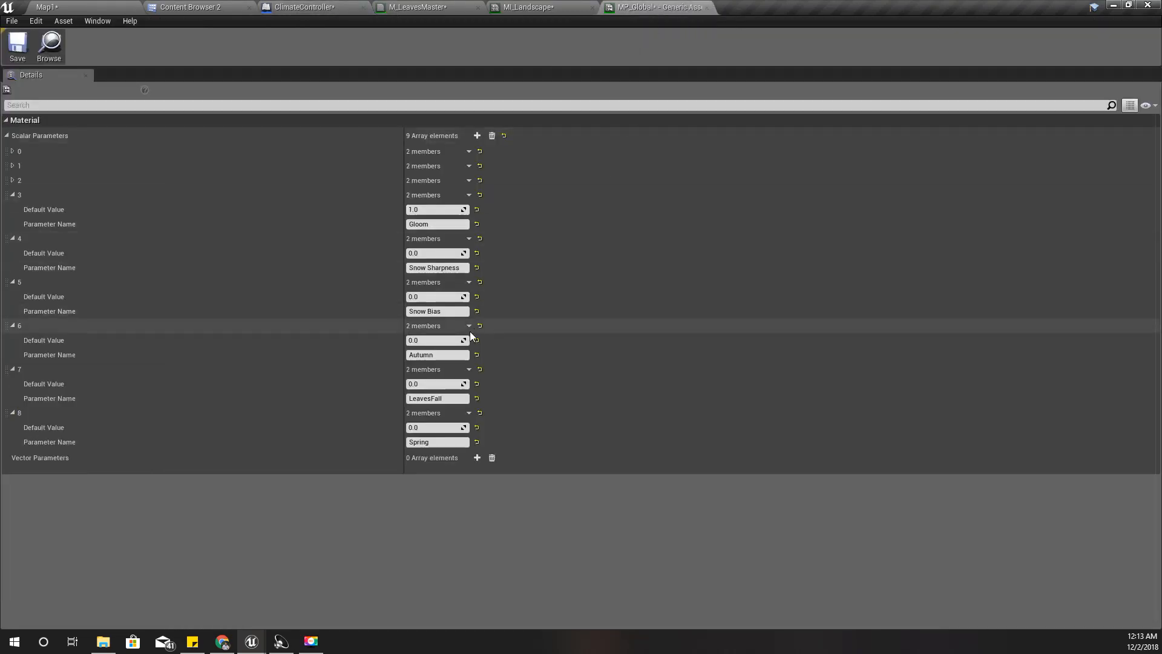
left_click(435, 443)
left_click(302, 8)
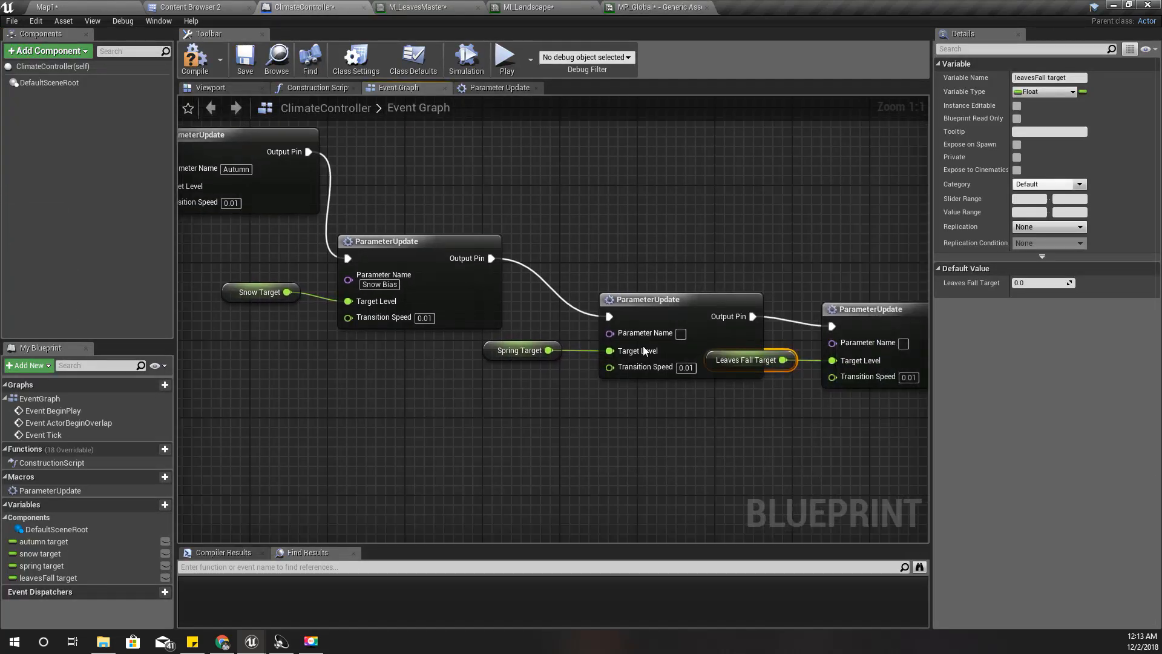
left_click(681, 333)
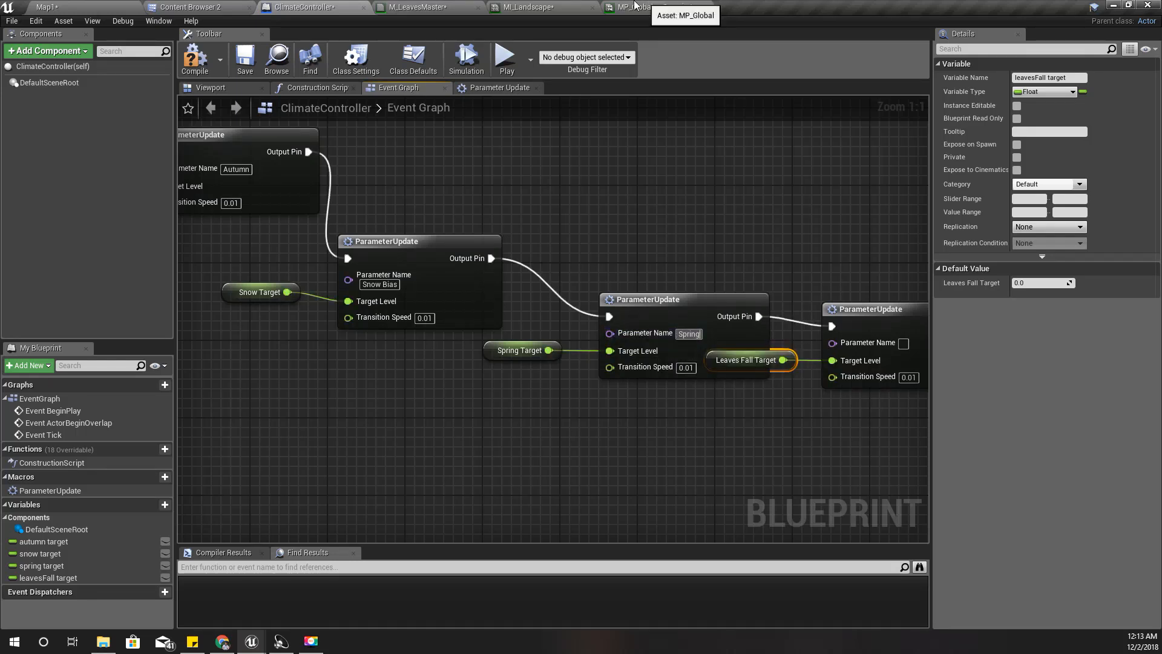
Copy the name LeavesFall from MP_Global into the last ParameterUpdate node's Parameter Name, and move the Leaves Fall Target node clear below the Spring one
left_click(654, 7)
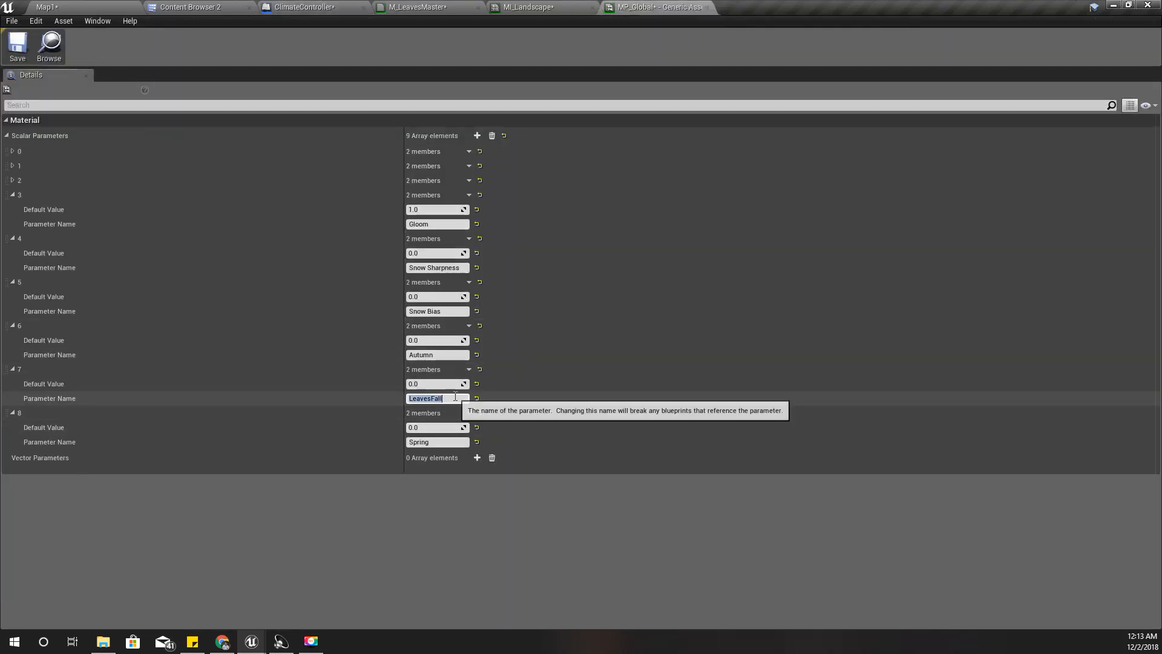
left_click(437, 399)
key("ctrl+c")
left_click(333, 5)
right_click_drag(649, 458, 416, 454)
left_click(669, 339)
key("ctrl+v")
key("Return")
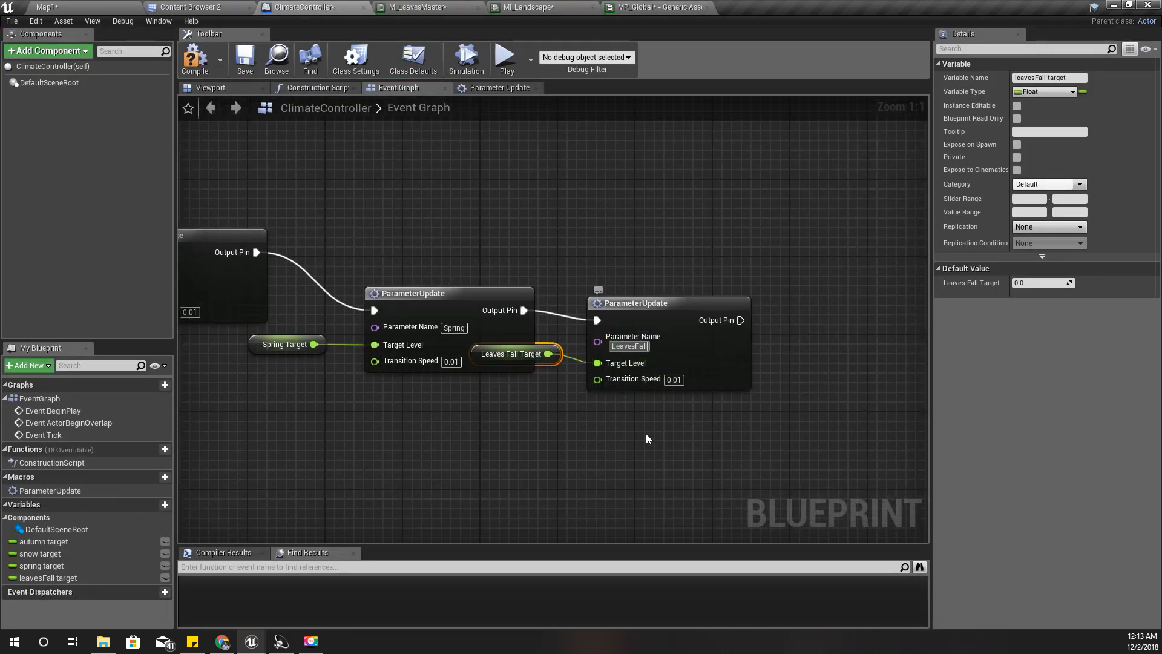
right_click_drag(646, 433, 758, 413)
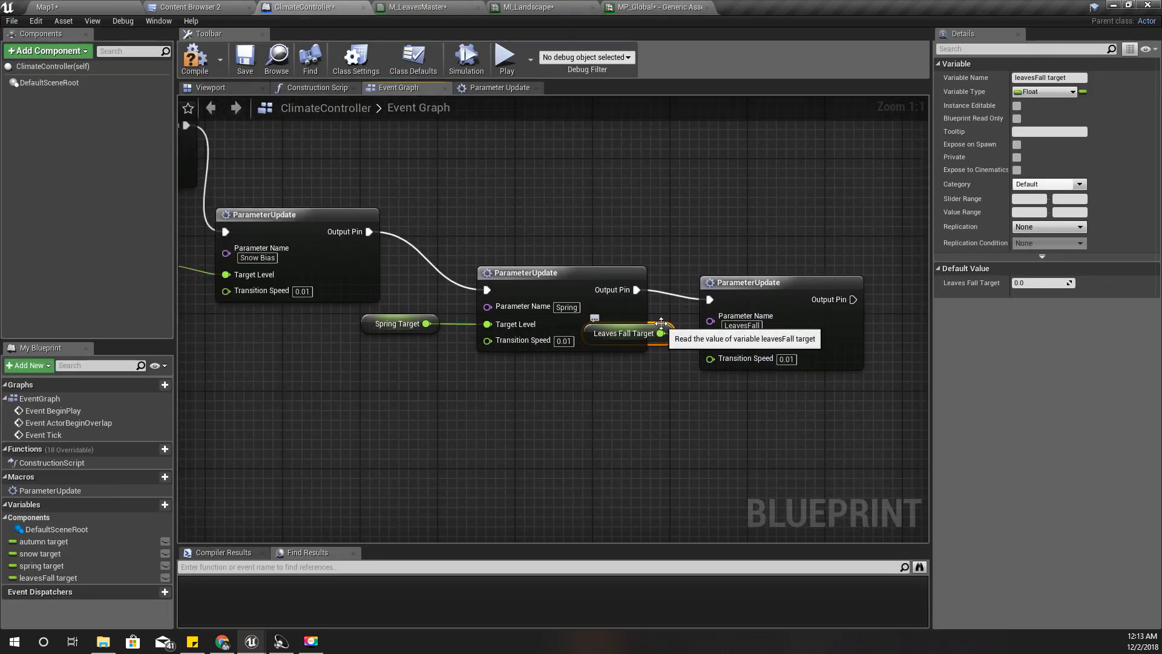
left_click_drag(661, 325, 658, 404)
Move Event BeginPlay and its Set Autumn Target node up away from the other events, and widen the gap between the two
right_click_drag(429, 410, 560, 440)
scroll(557, 440, "down", 3)
right_click_drag(391, 443, 531, 534)
scroll(455, 273, "up", 1)
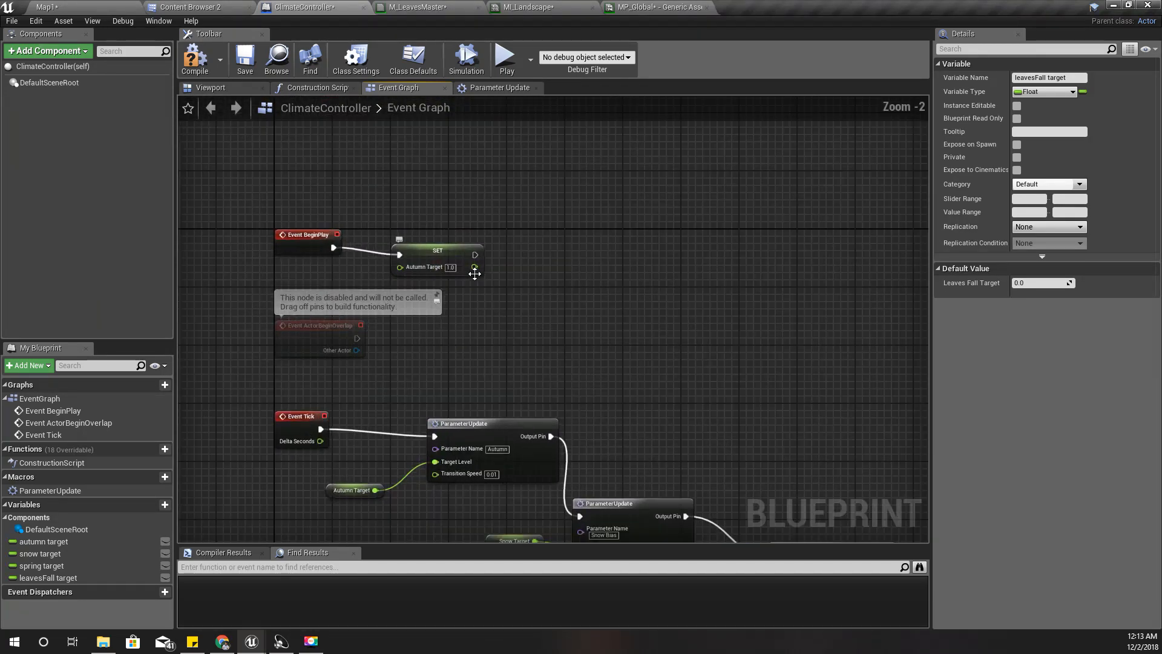
right_click_drag(467, 296, 473, 381)
left_click_drag(304, 274, 449, 185)
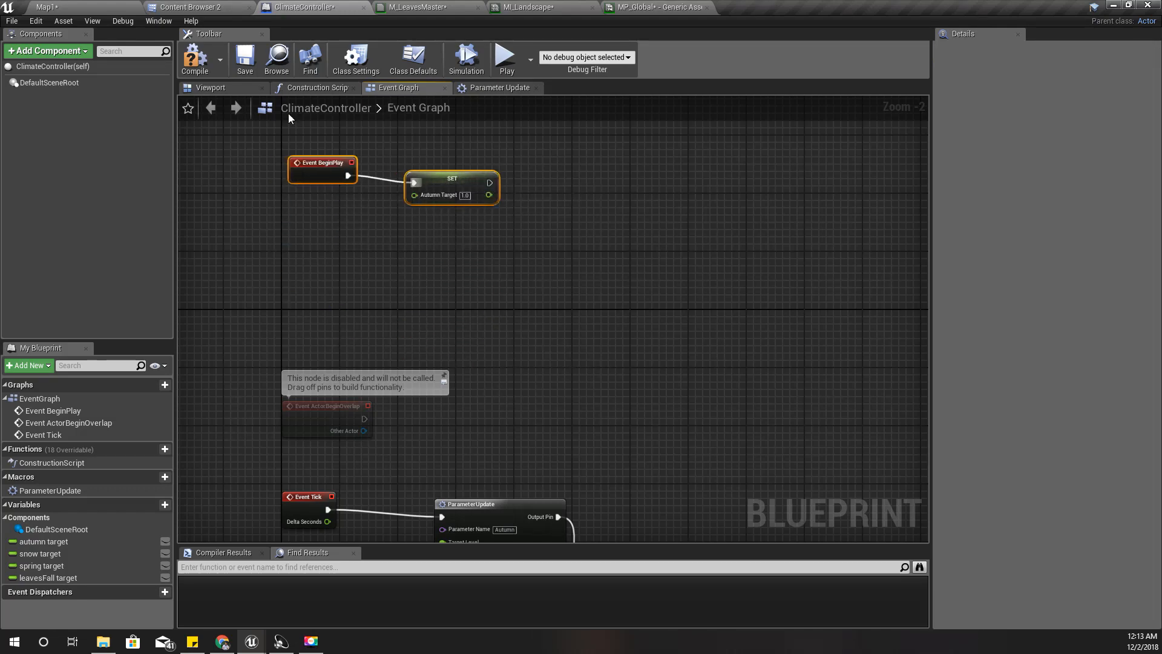
right_click_drag(478, 278, 462, 372)
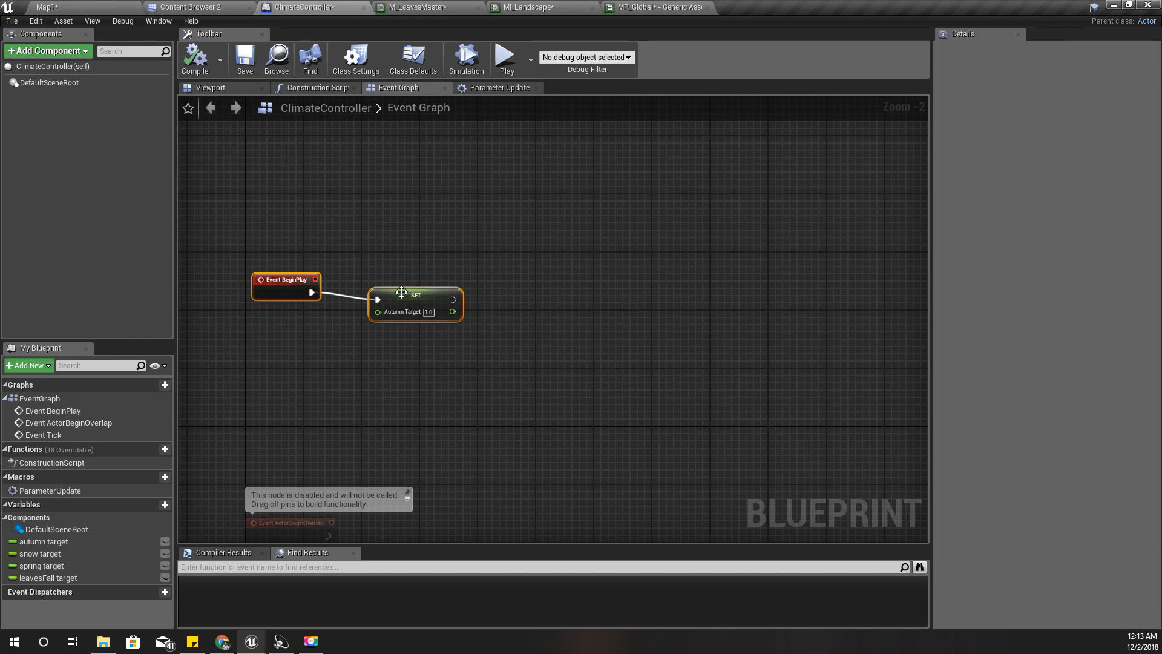
left_click_drag(401, 292, 542, 292)
left_click(465, 386)
Insert a Delay node with a Duration of 5 between Event BeginPlay and Set Autumn Target, and align it with them
left_click_drag(327, 285, 355, 288)
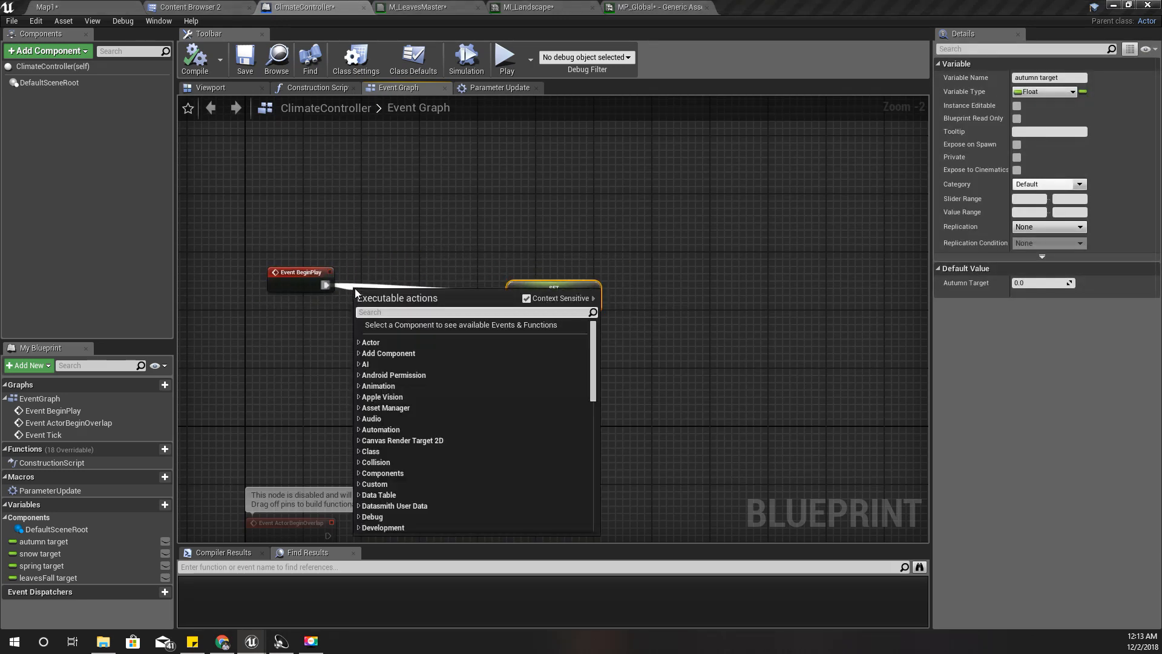
type("delay")
key("Return")
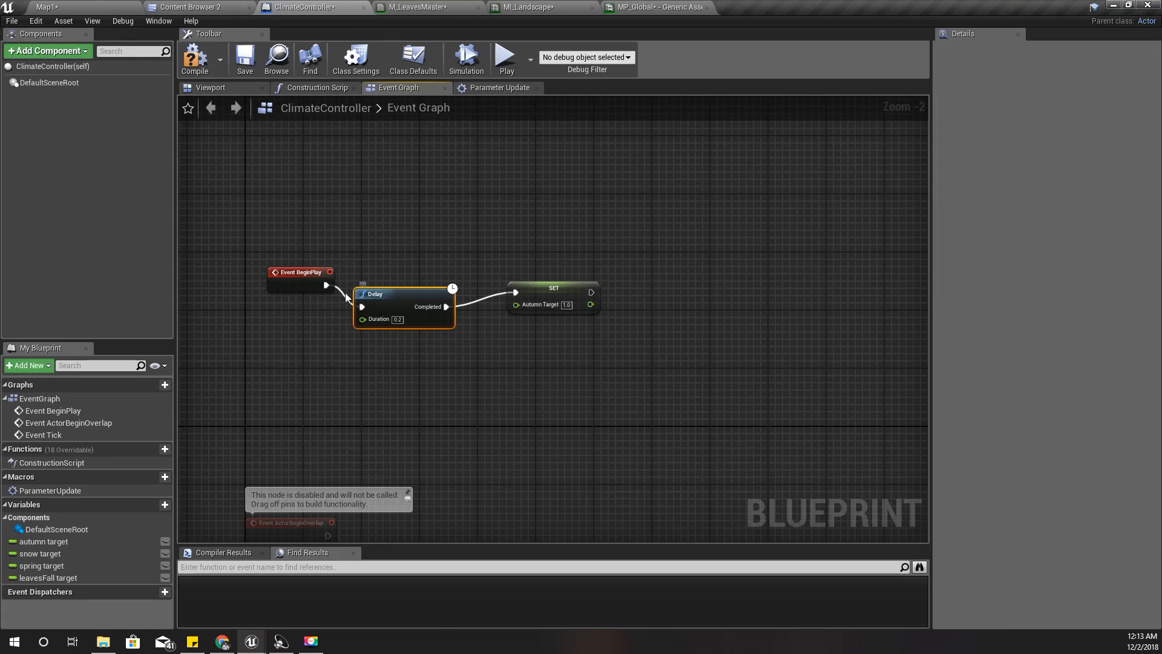
left_click(397, 319)
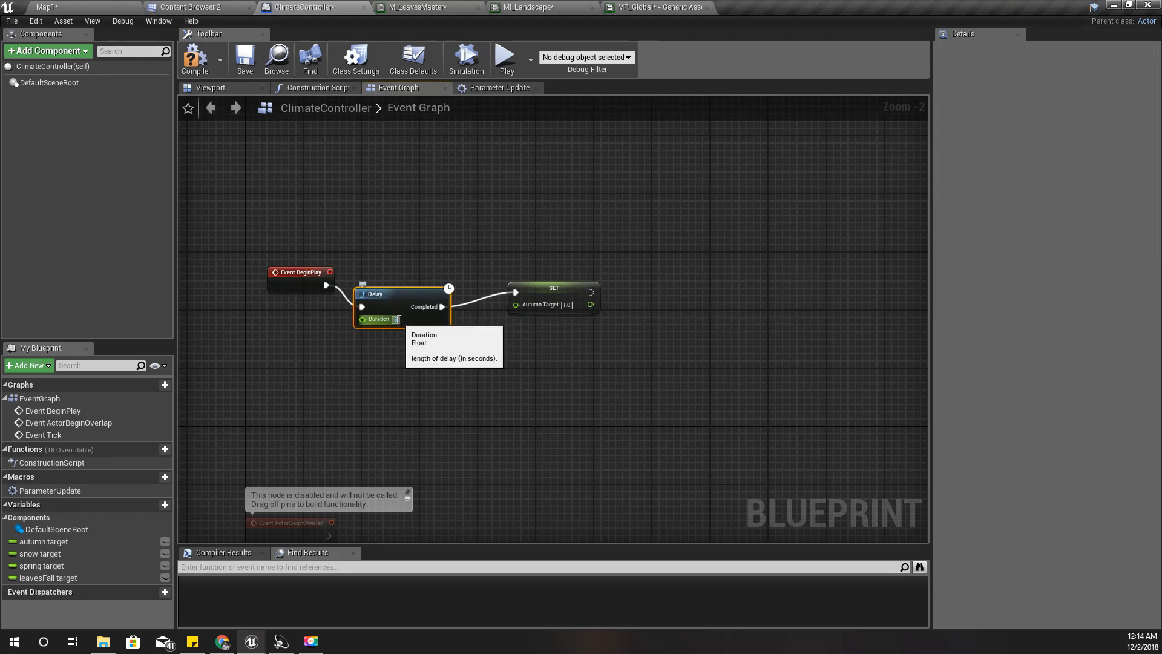
type("5")
left_click_drag(398, 306, 405, 292)
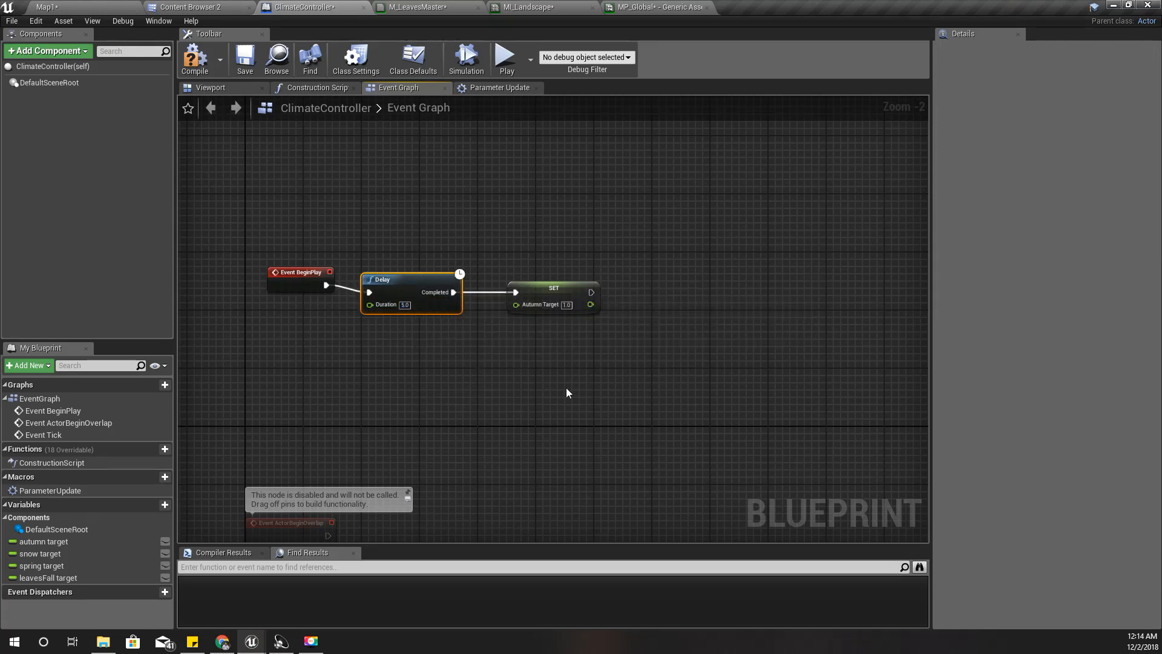
Add a second Delay node after Set Autumn Target and set its Duration to 20
right_click_drag(565, 391, 398, 375)
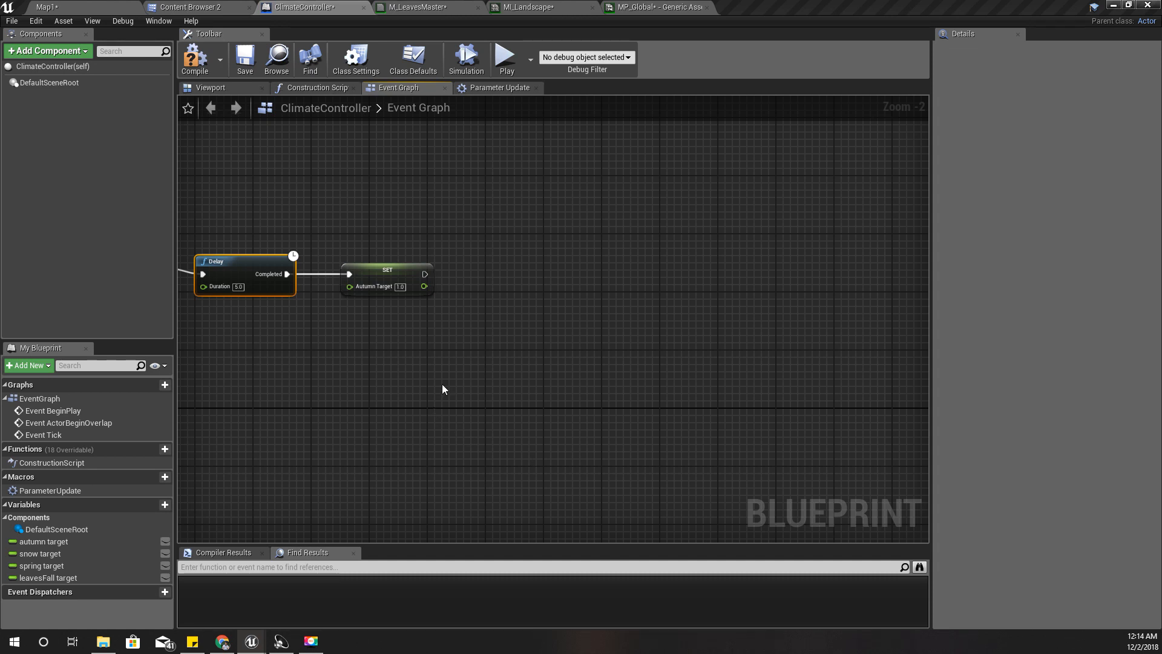
left_click_drag(434, 279, 474, 274)
right_click_drag(331, 352, 465, 357)
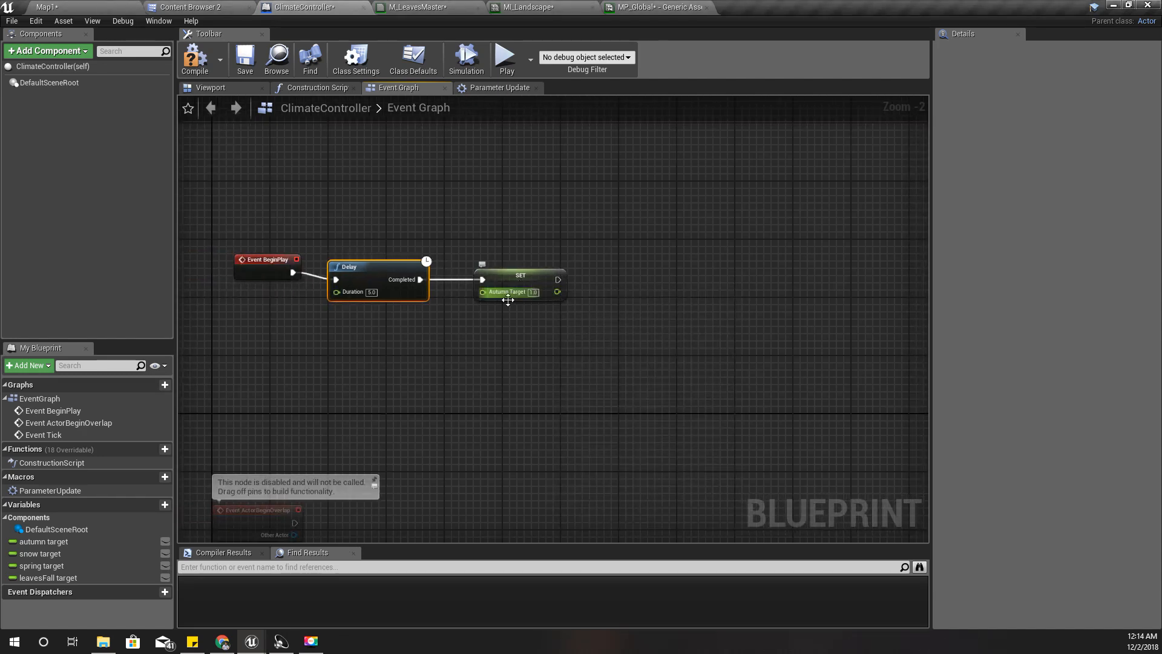
right_click_drag(615, 336, 483, 351)
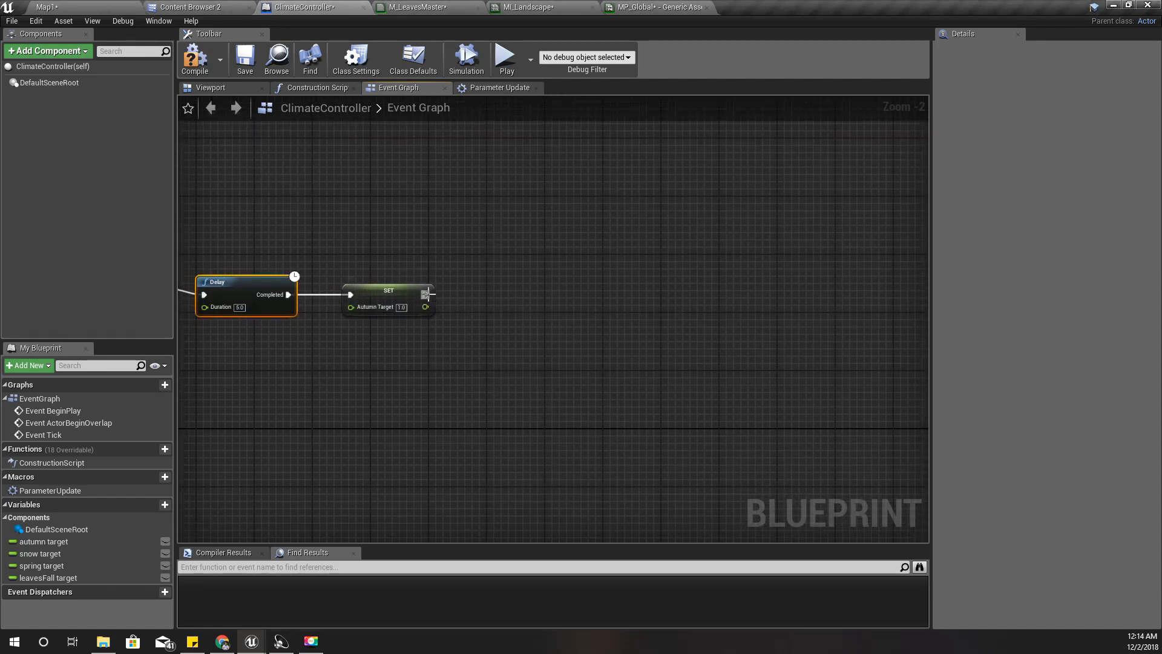
left_click_drag(426, 295, 488, 294)
type("delay")
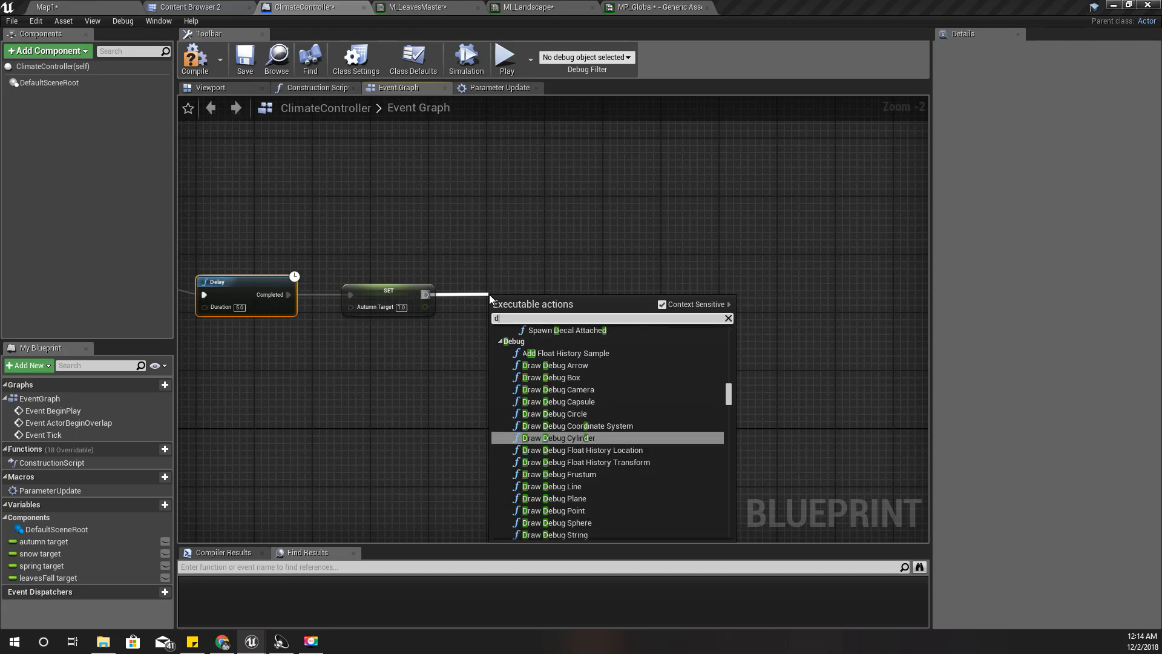
key("Return")
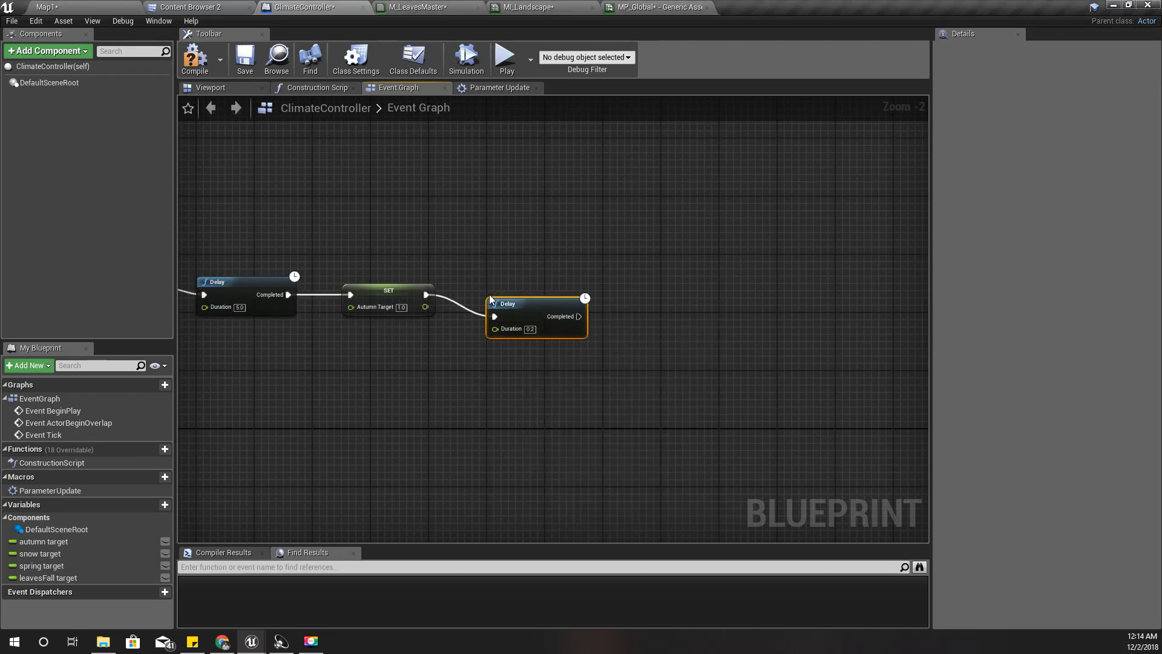
left_click(530, 329)
type("2")
key("Return")
type("0")
key("Return")
Add a Set Leaves Fall Target node after the 20-second Delay and set its value to 5.0
right_click_drag(620, 388, 407, 393)
left_click_drag(368, 321, 437, 332)
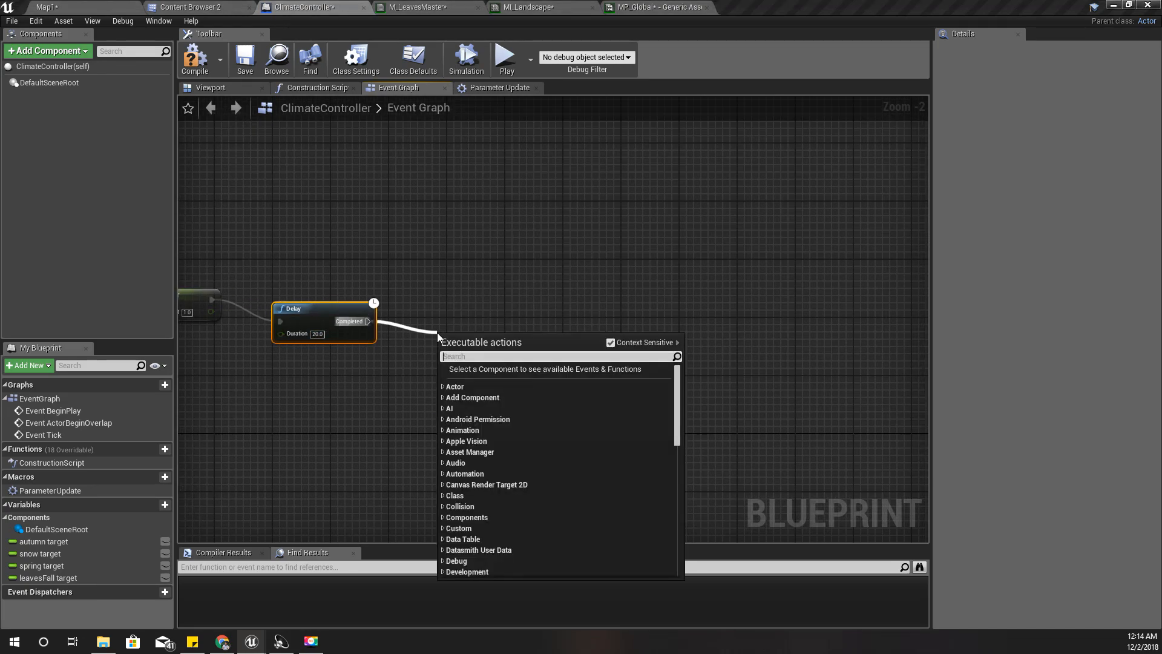
type("set leave")
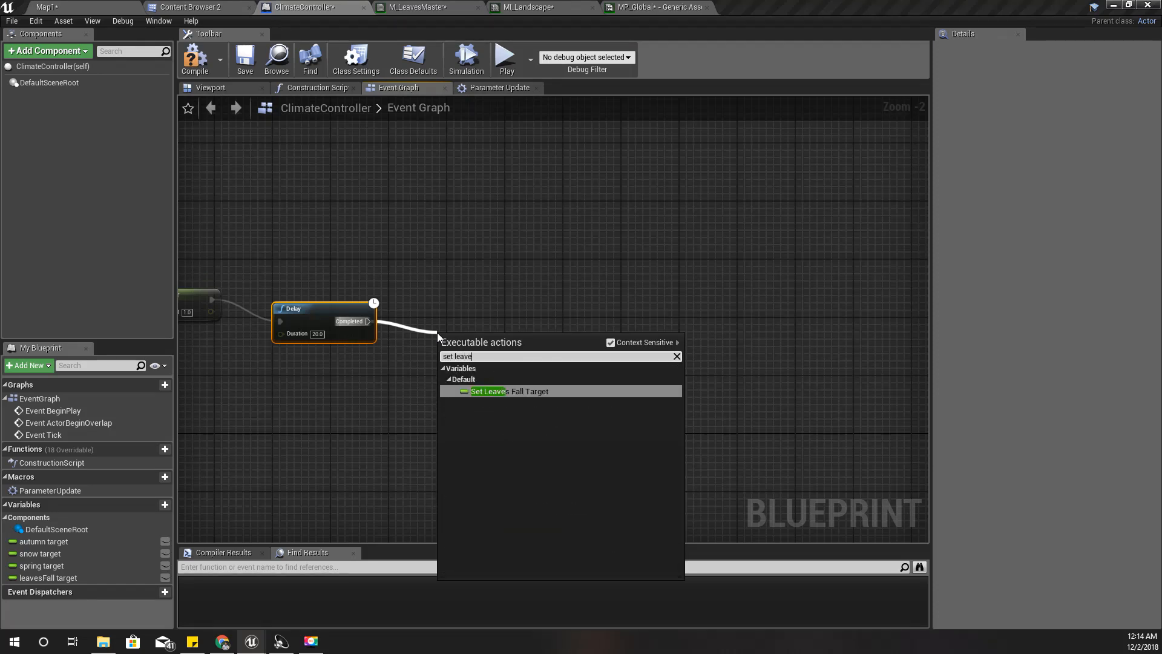
key("Return")
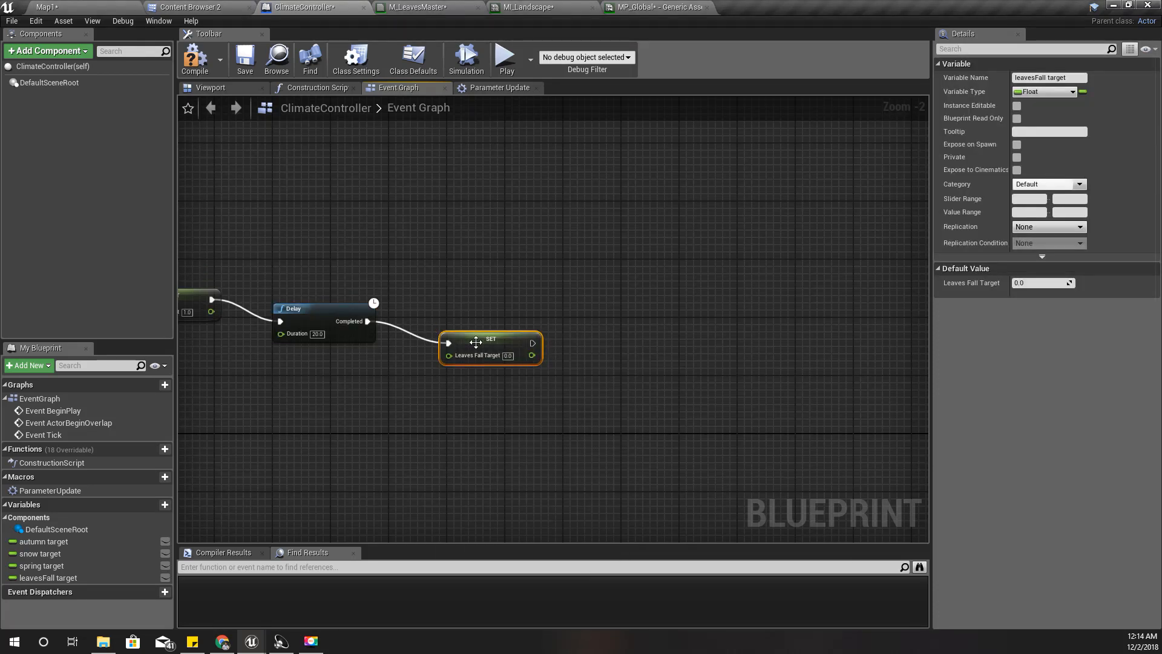
left_click(508, 355)
type("5.0")
Chain another Set Autumn Target node after the Set Leaves Fall Target node
left_click_drag(537, 344, 569, 350)
type("autum")
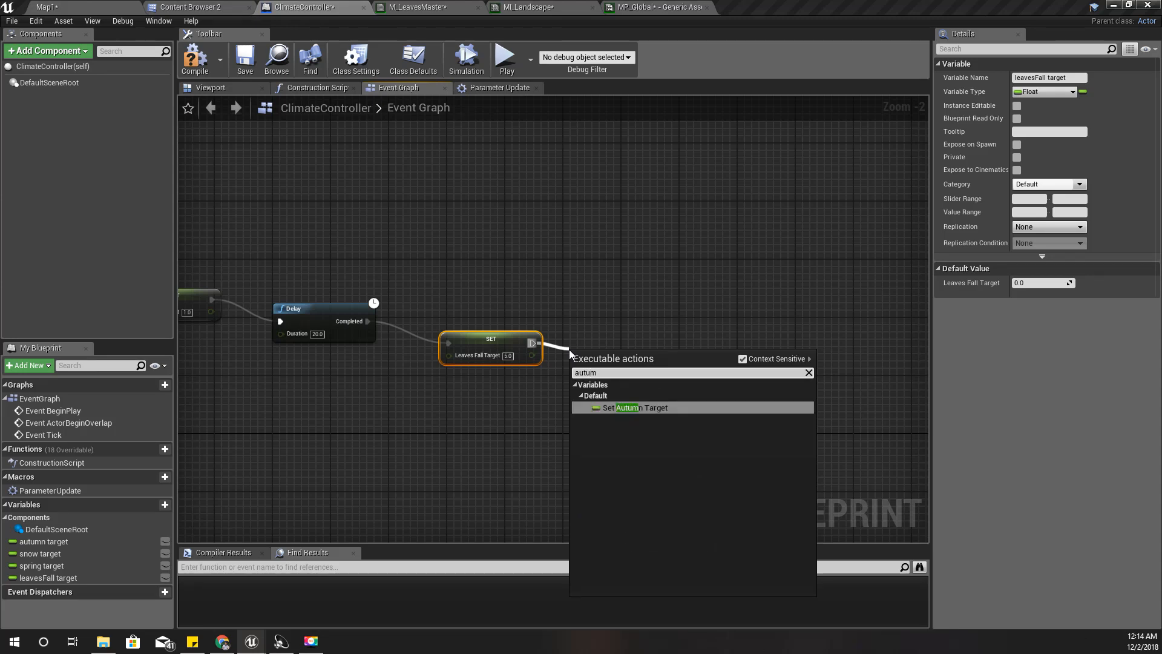
key("Return")
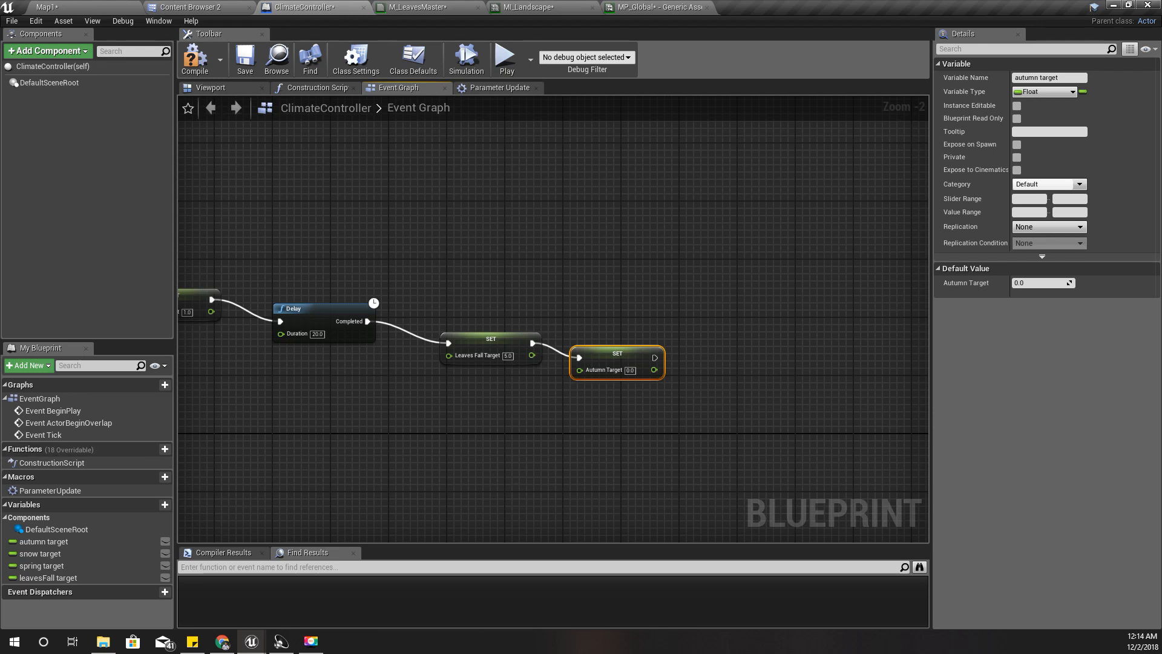
Add a Delay node after the last Set Autumn Target node and set its Duration to 5
right_click_drag(631, 431, 530, 391)
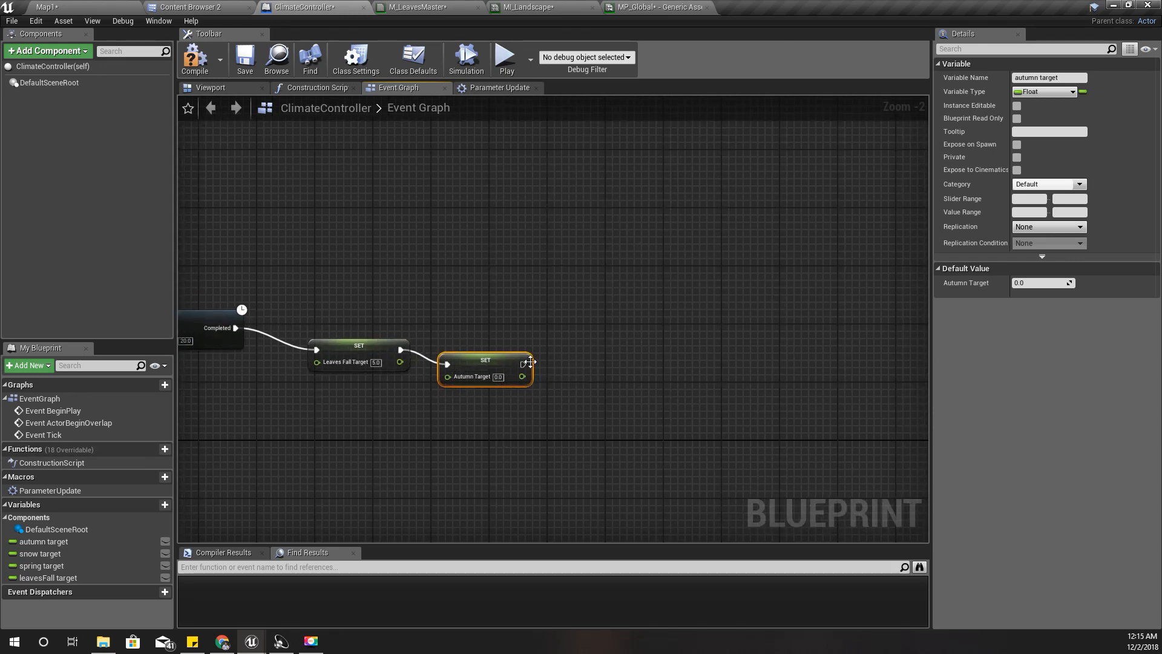
left_click_drag(530, 361, 561, 373)
type("d")
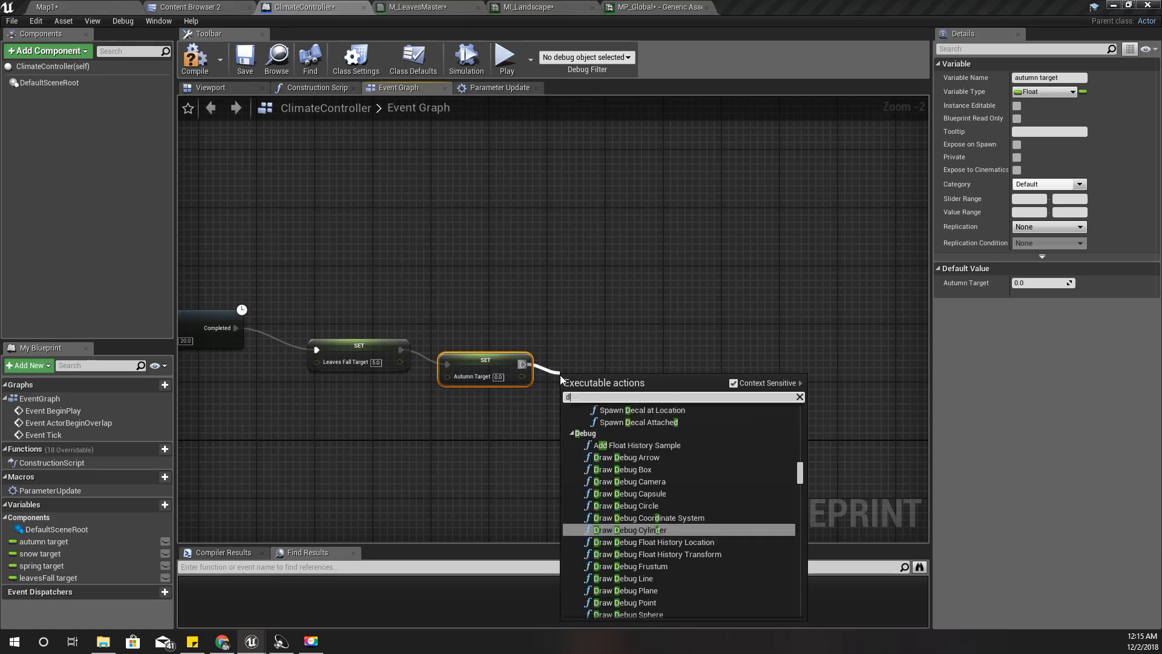
type("elay")
key("Return")
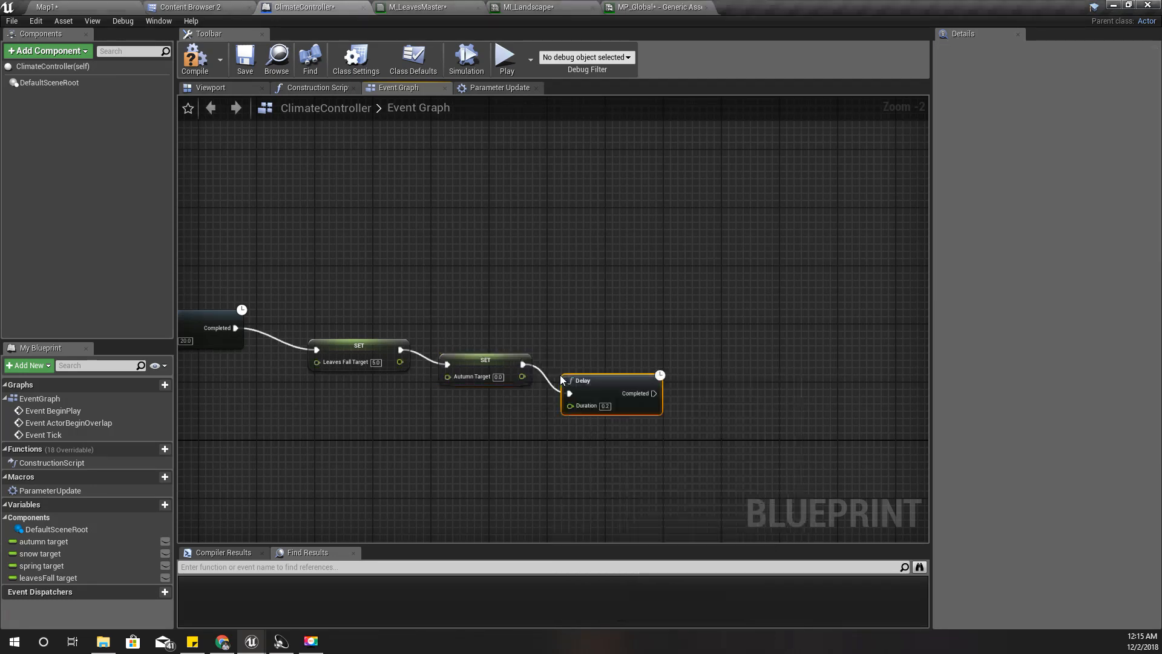
left_click(606, 407)
type("5")
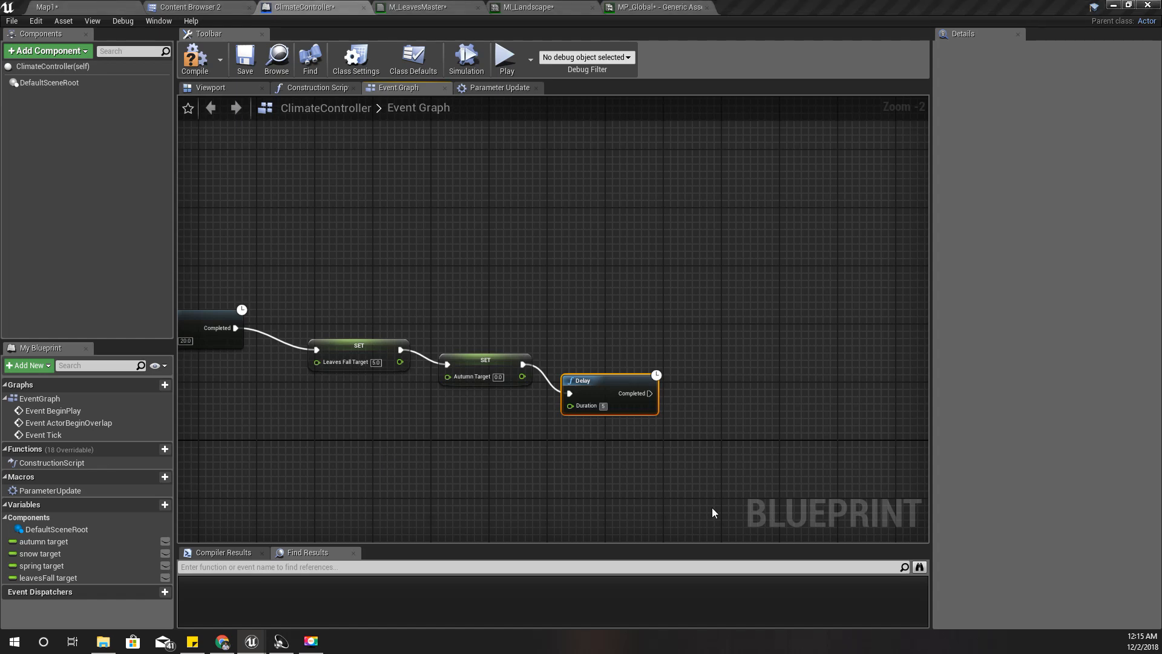
Add a Set Snow Target node after the new 5-second Delay and set its value to 4.0
left_click_drag(649, 394, 681, 397)
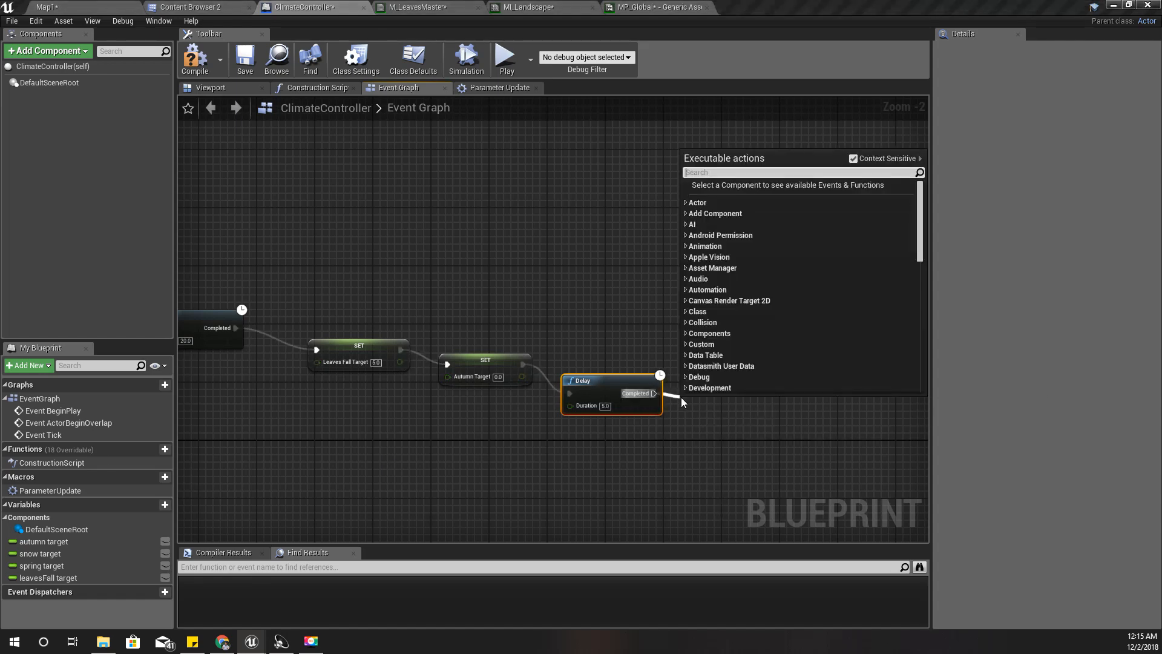
type("snow")
key("Return")
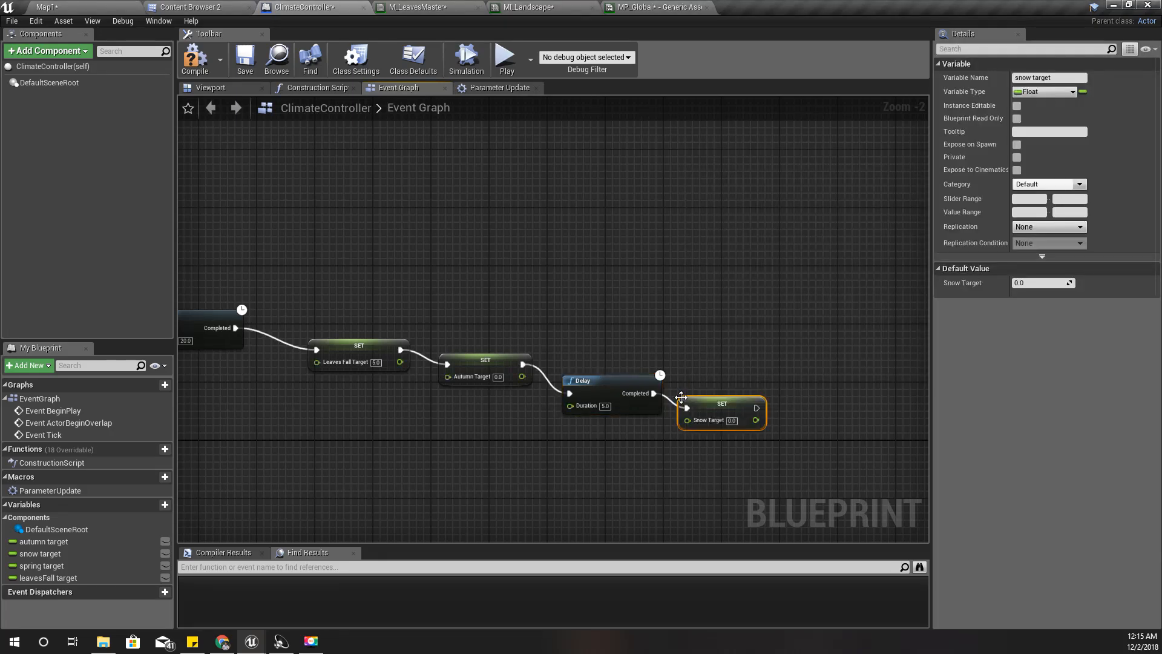
left_click(733, 420)
Add a Delay node after Set Snow Target and set its Duration to 20.0
right_click_drag(652, 465, 570, 451)
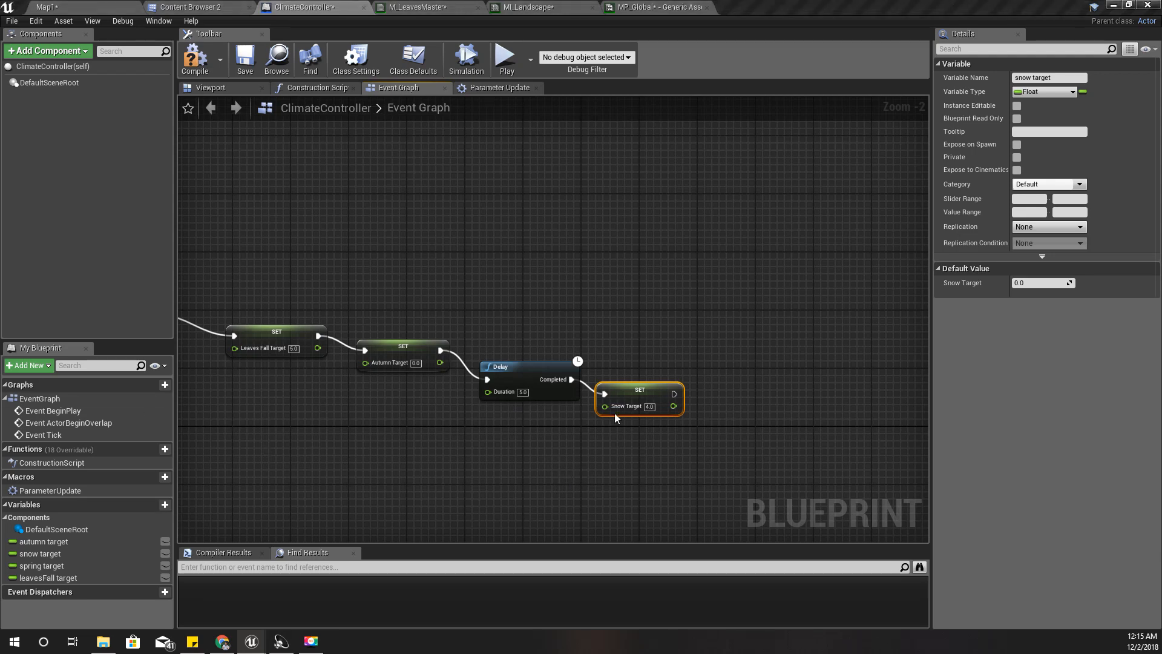
left_click_drag(674, 394, 714, 393)
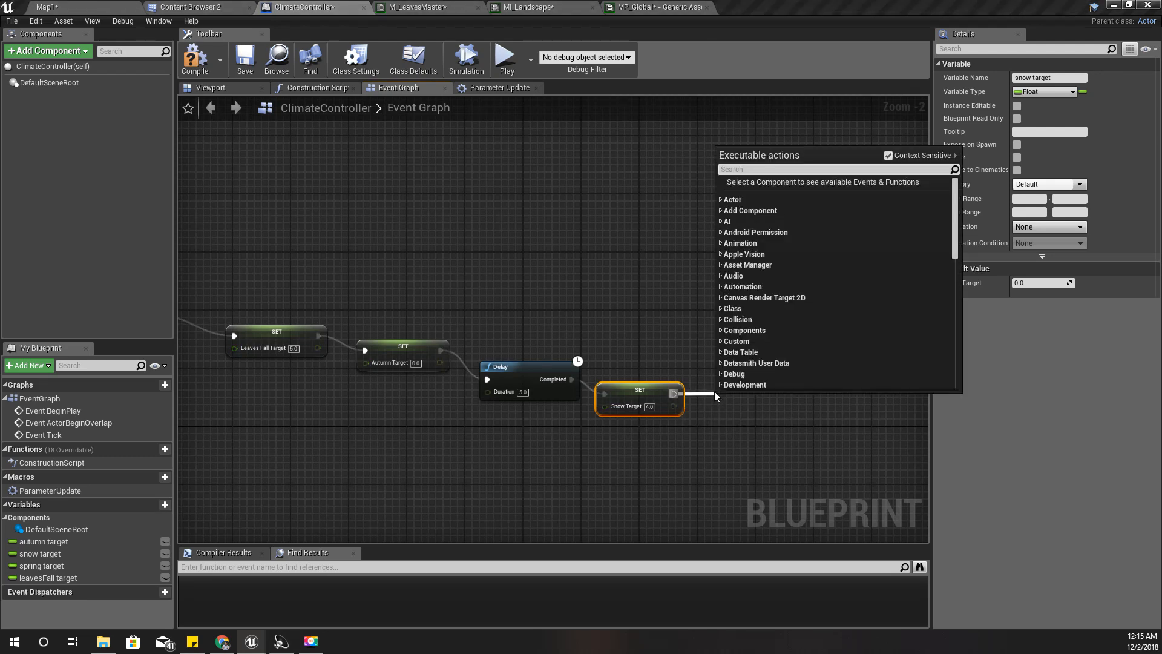
type("delay")
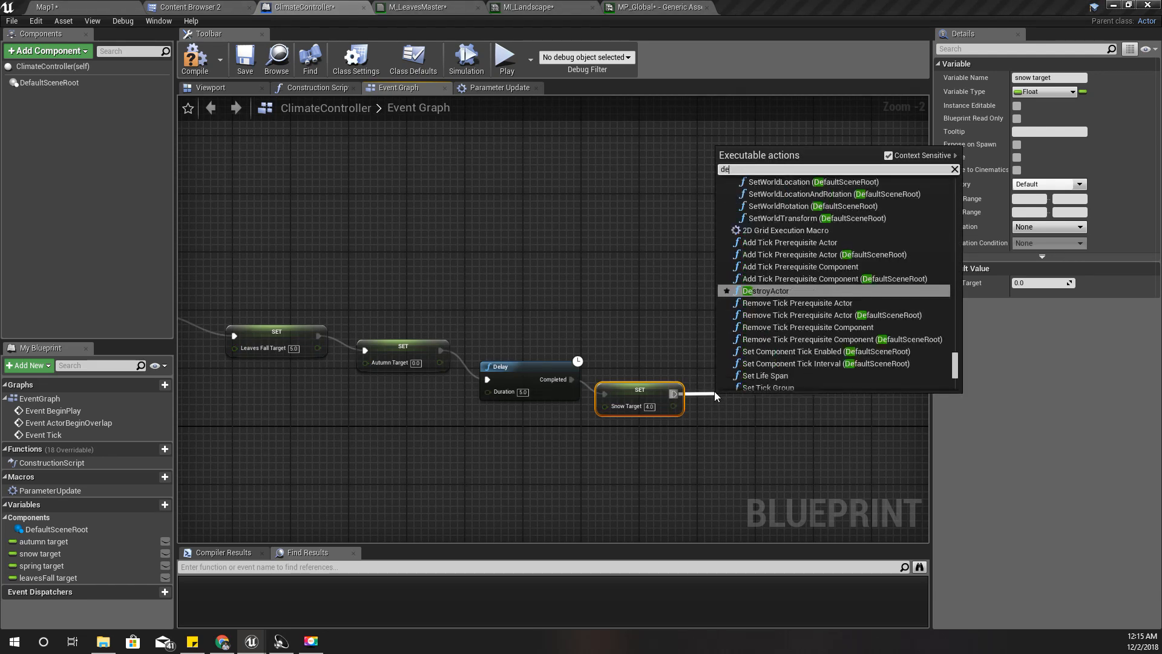
key("Return")
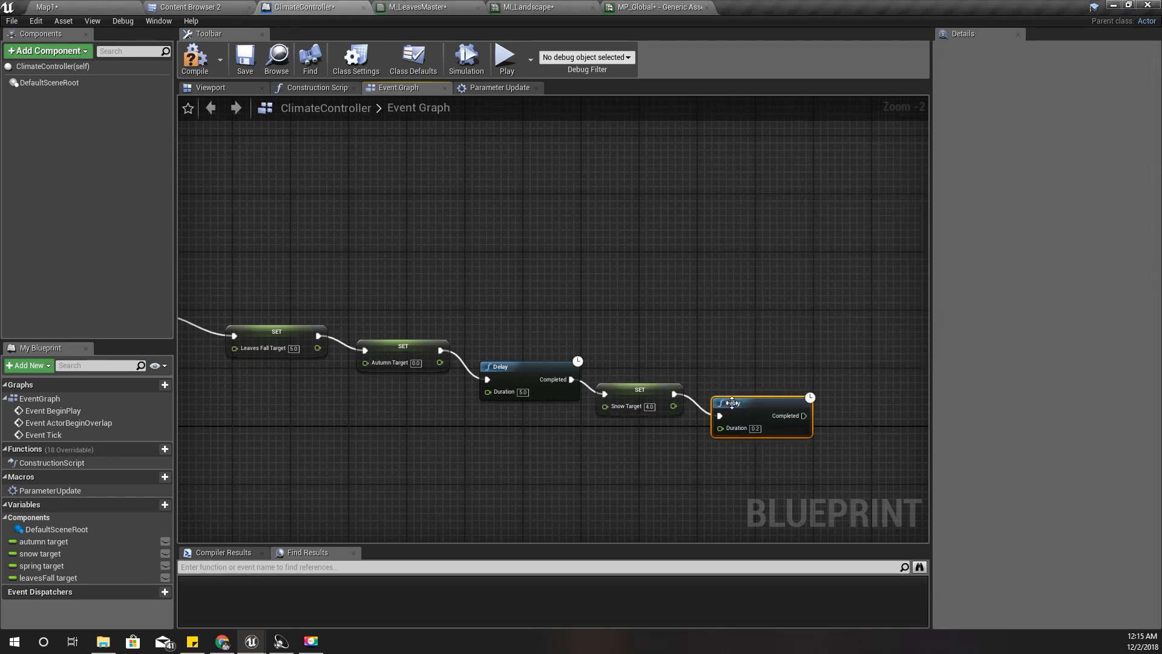
left_click(756, 428)
type("20.0")
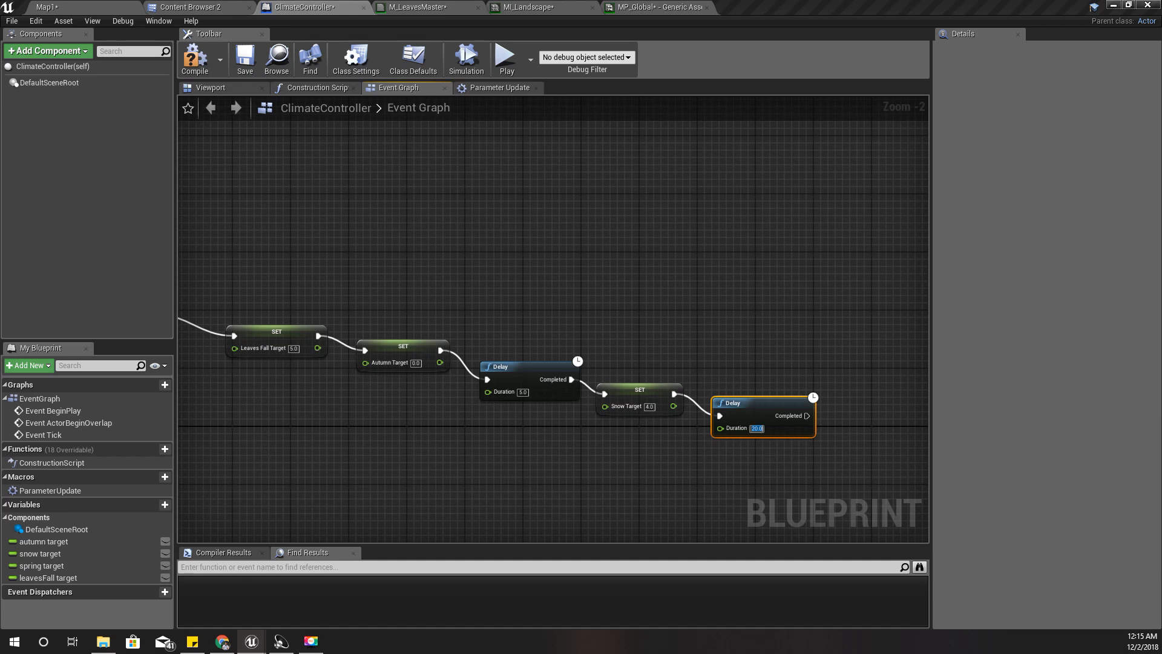
Chain another Set Snow Target node to the 20-second Delay that follows the first Set Snow Target, and move it closer
right_click_drag(474, 478, 229, 445)
left_click_drag(518, 380, 578, 391)
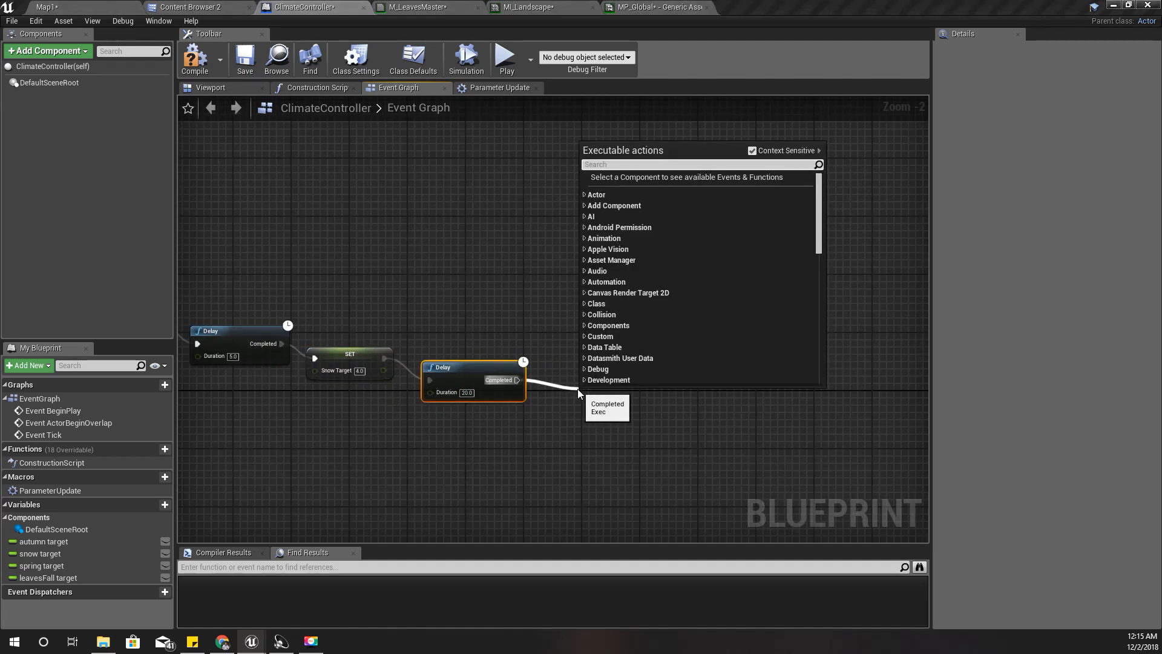
key("Escape")
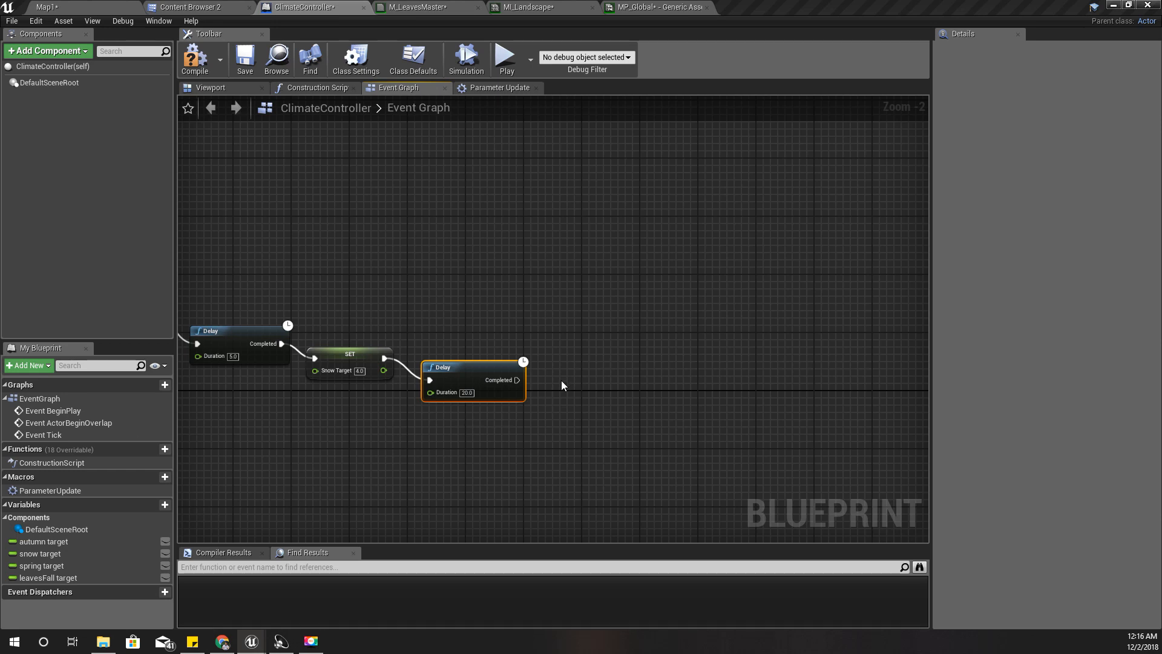
left_click_drag(517, 380, 579, 392)
type("snow")
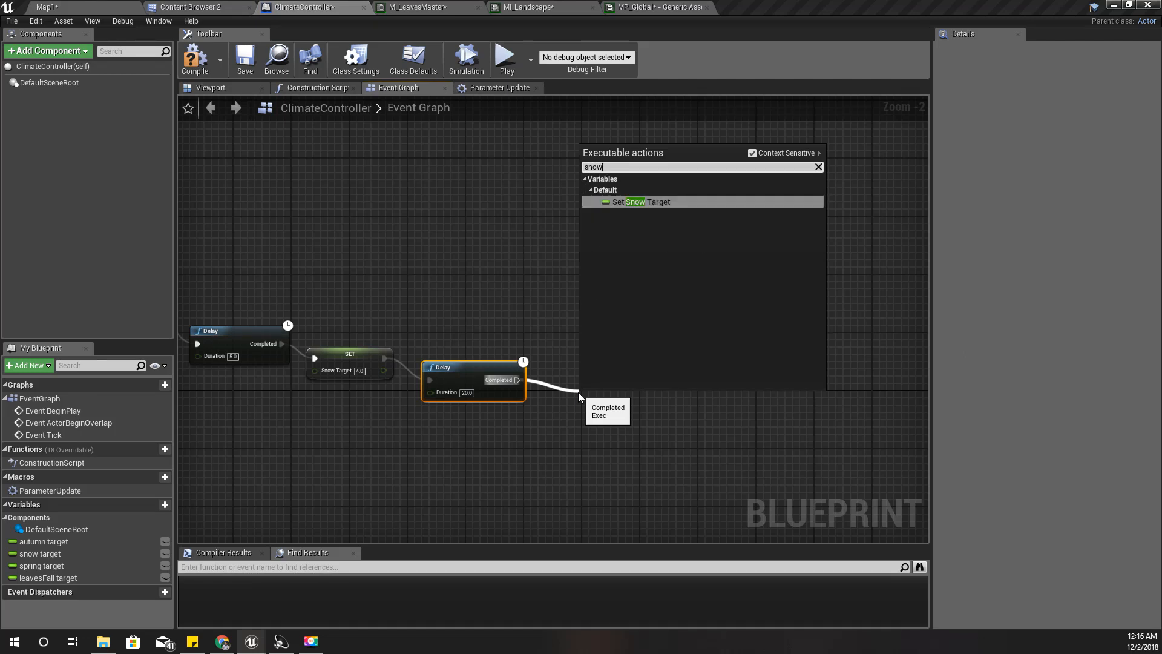
key("Return")
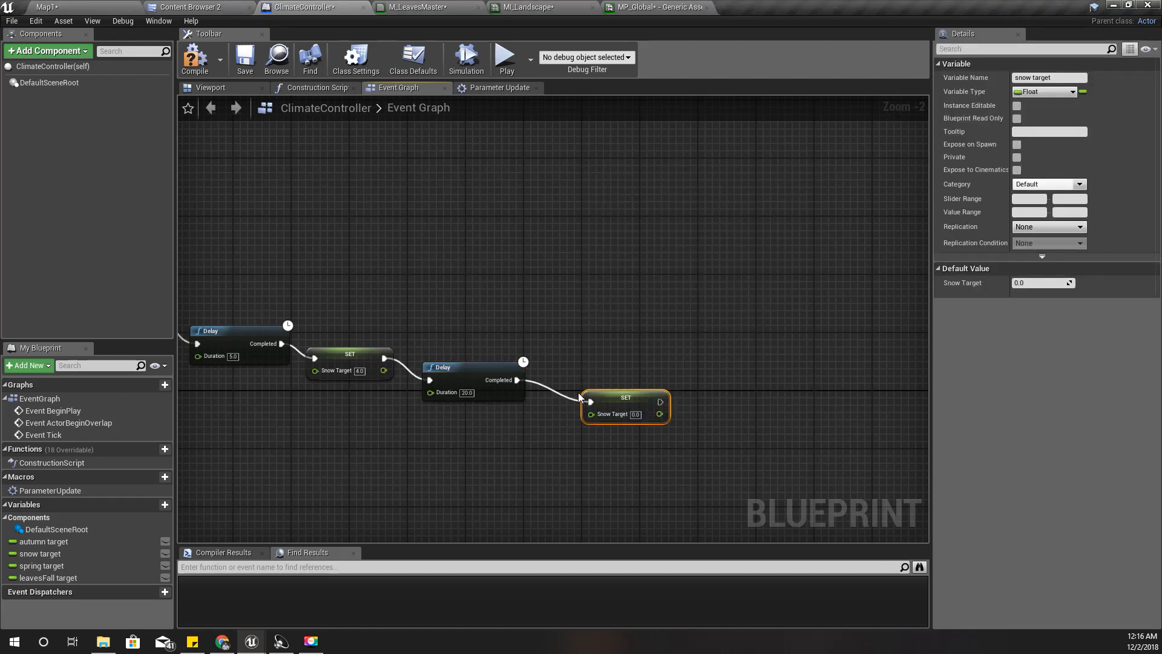
left_click_drag(616, 398, 595, 392)
Add a Set Spring Target node after the second Set Snow Target node and set its value to 1.0
right_click_drag(615, 412, 534, 386)
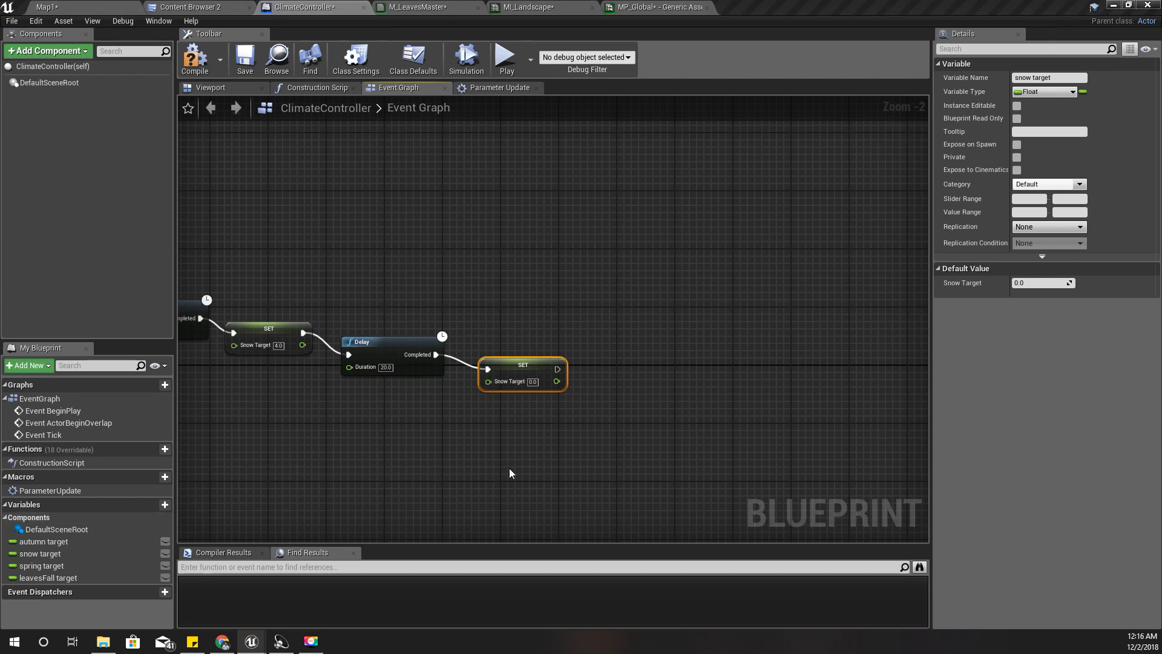
right_click_drag(441, 472, 360, 471)
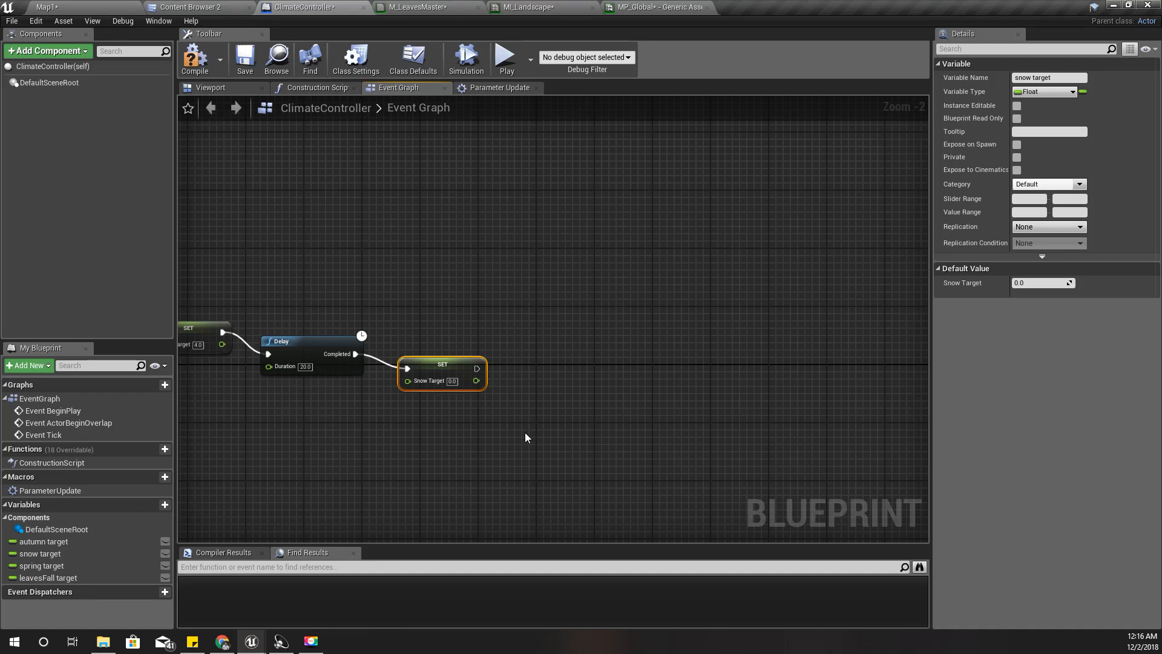
left_click_drag(478, 368, 519, 380)
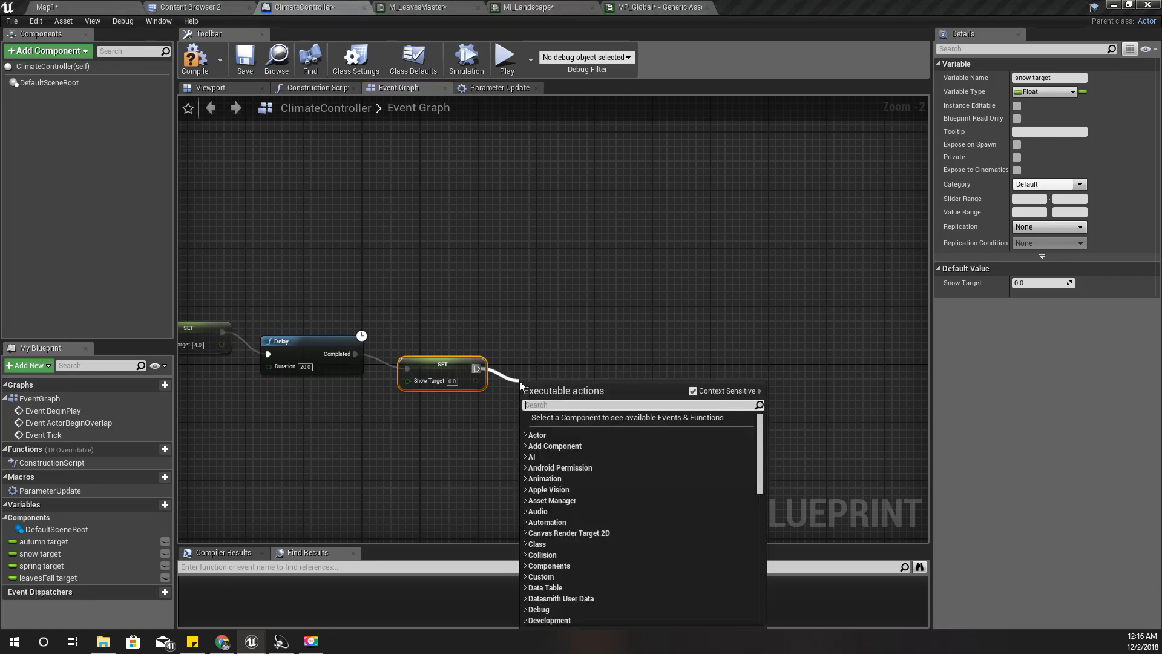
type("sprin")
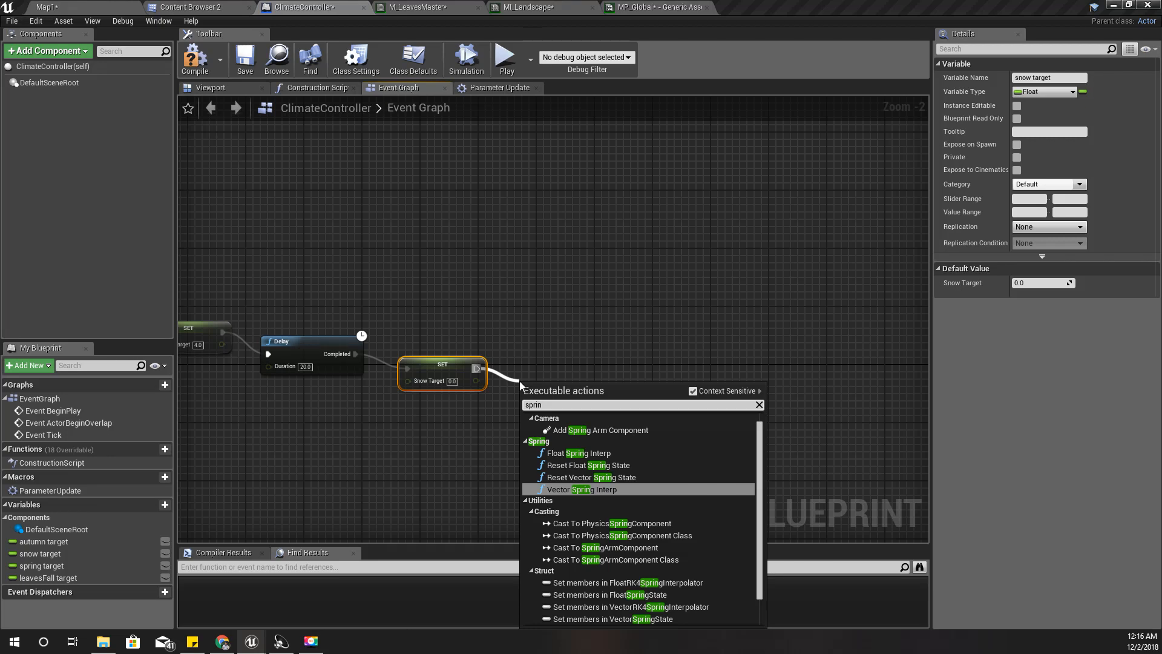
type("g t")
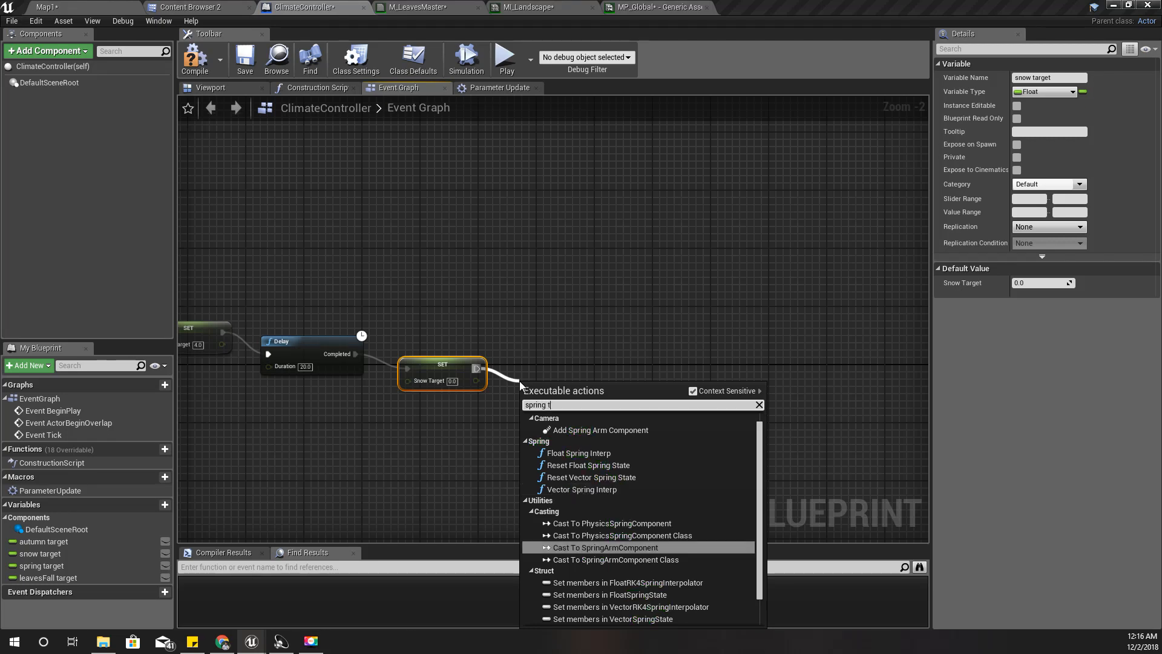
type("arget")
key("Return")
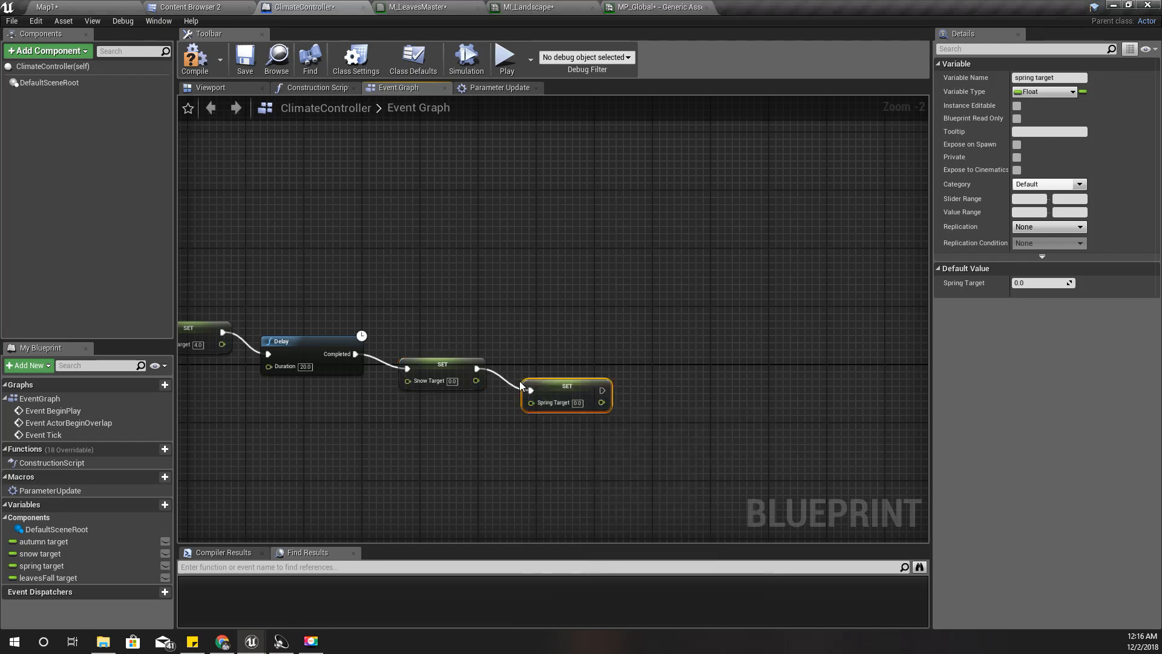
left_click(578, 403)
type("1.0")
Add a Delay node after Set Spring Target and set its Duration to 5
left_click_drag(603, 390, 640, 392)
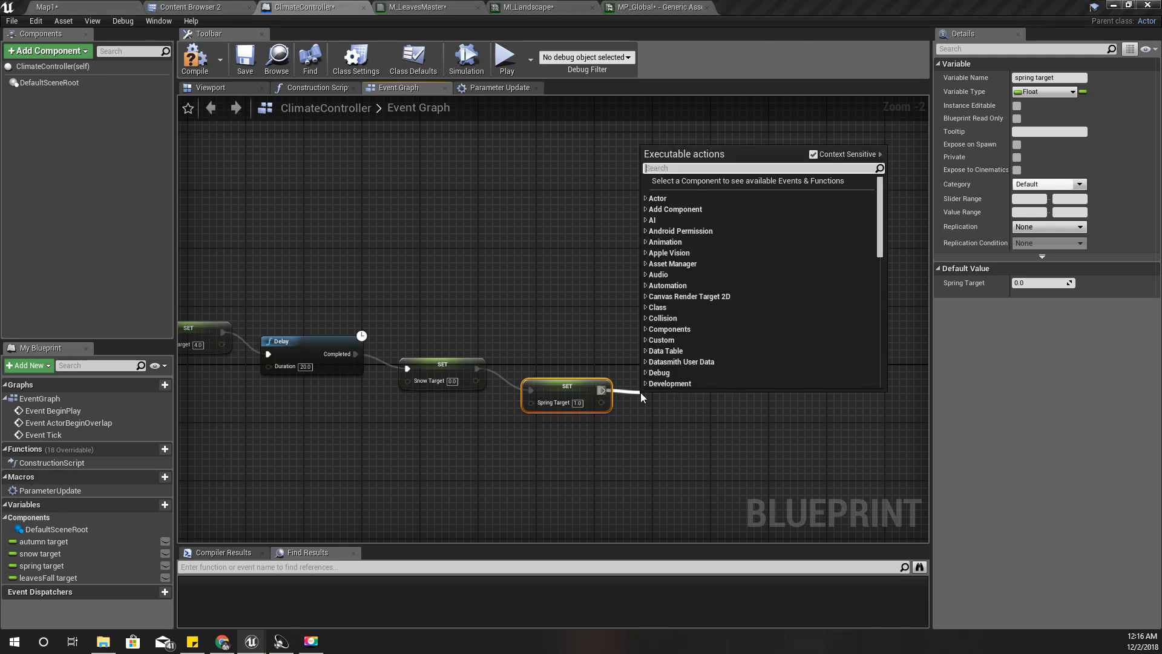
type("delay")
key("Return")
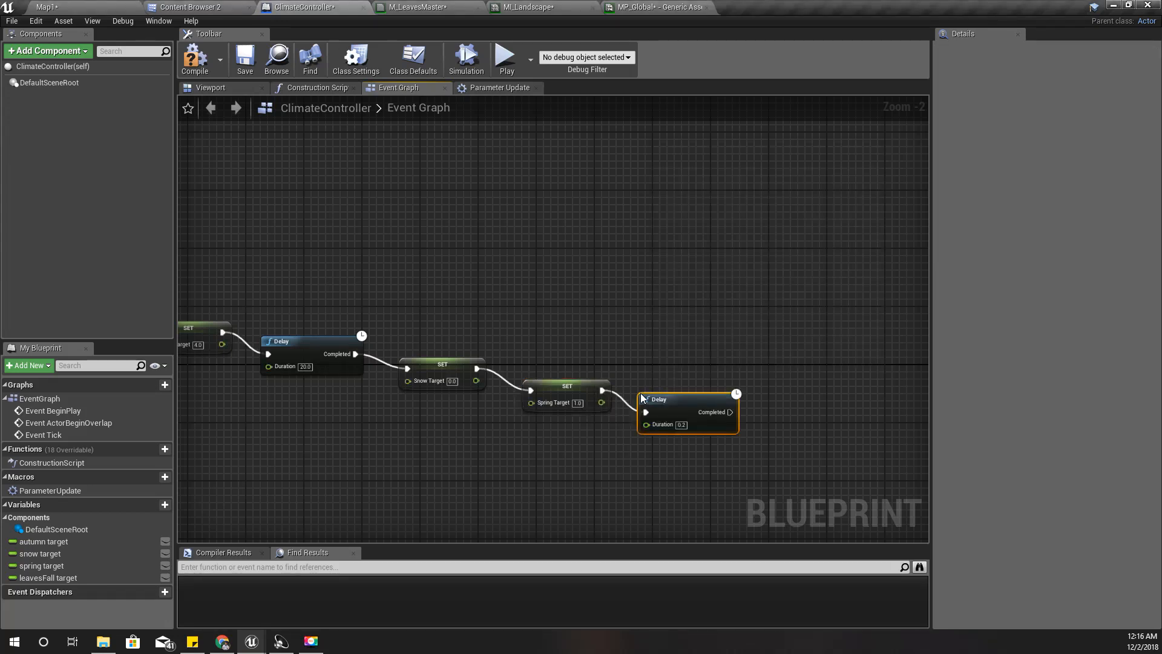
left_click(682, 424)
type("10")
key("Return")
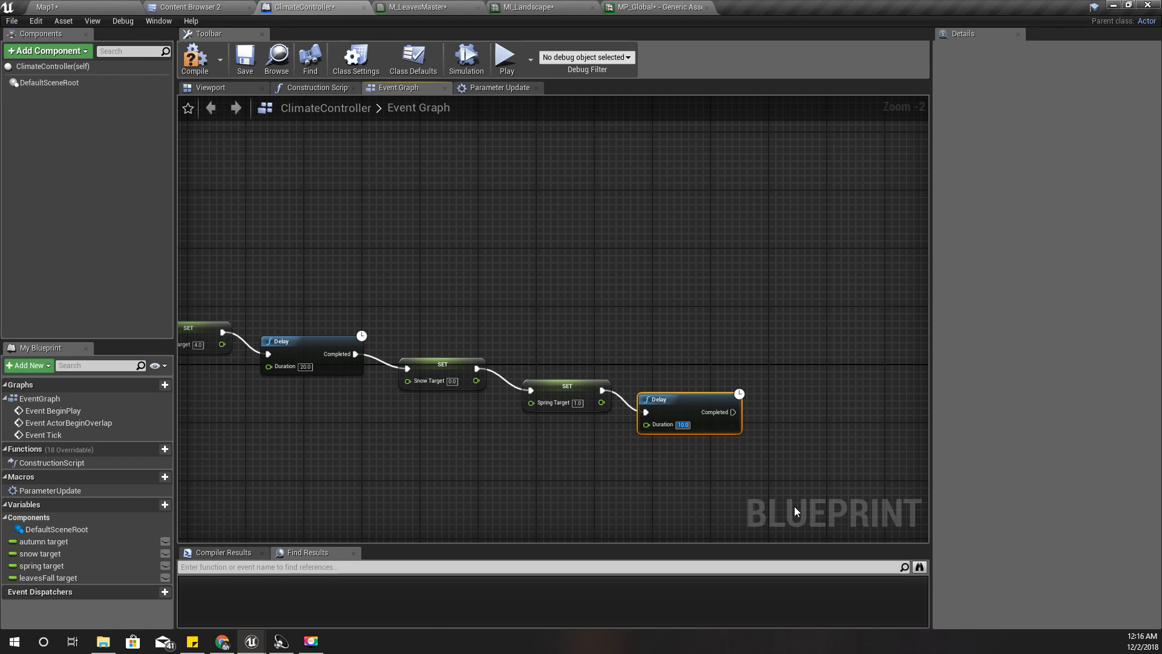
type("5")
key("Return")
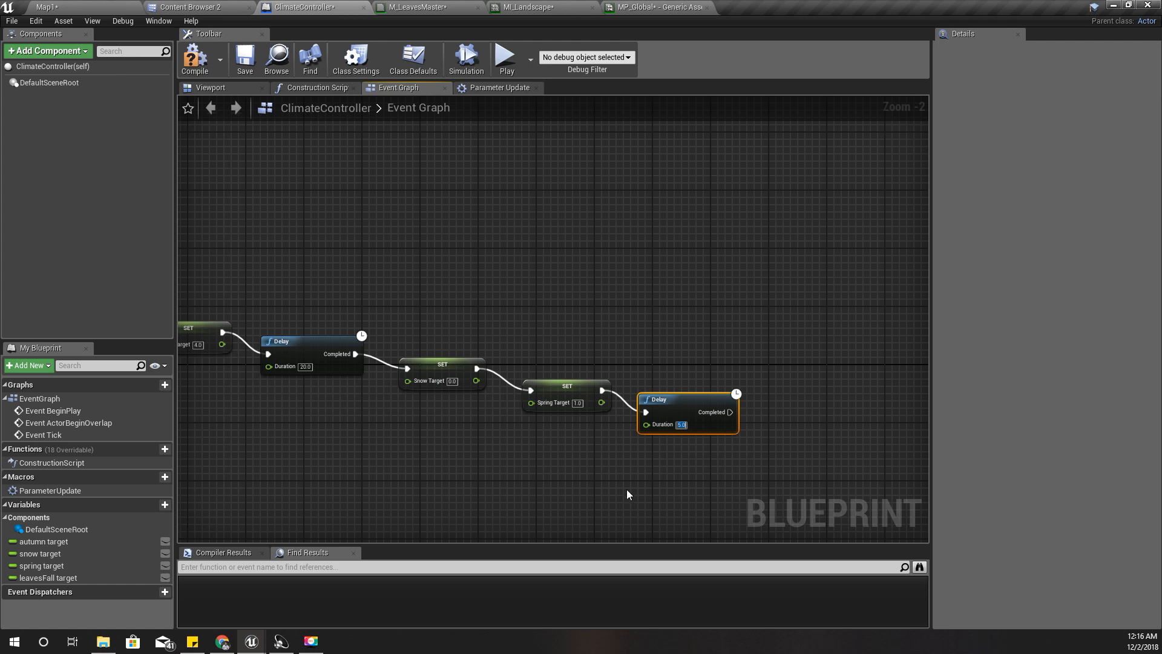
Add a Set Leaves Fall Target node after the Delay that follows Set Spring Target
right_click_drag(581, 491, 443, 460)
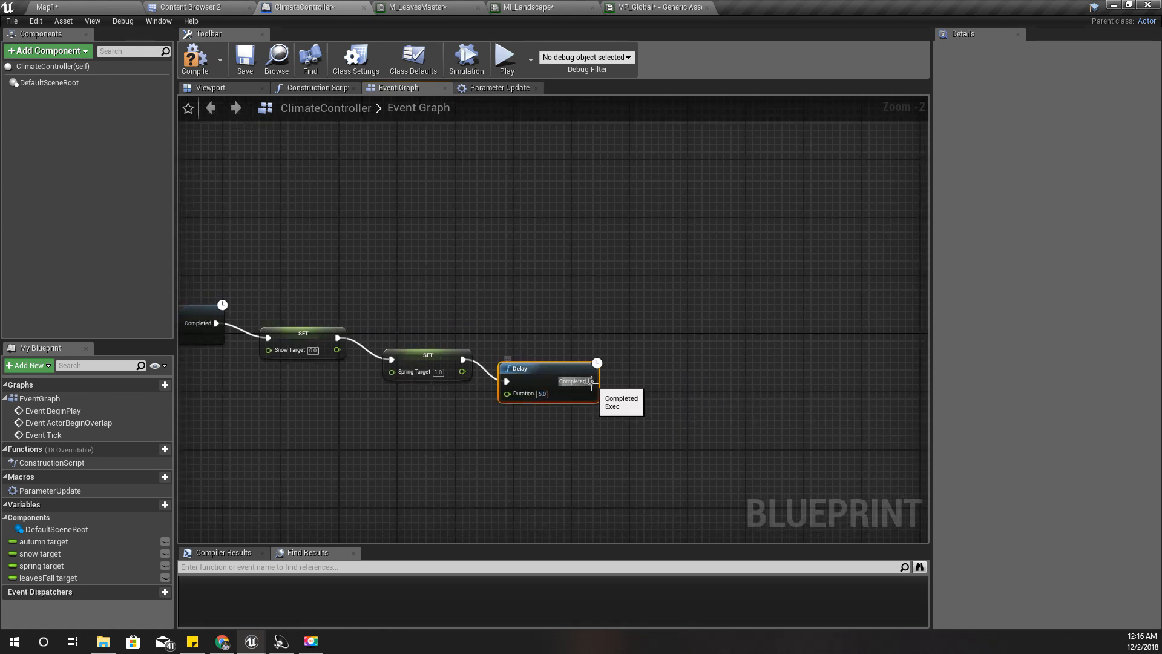
left_click_drag(591, 381, 630, 383)
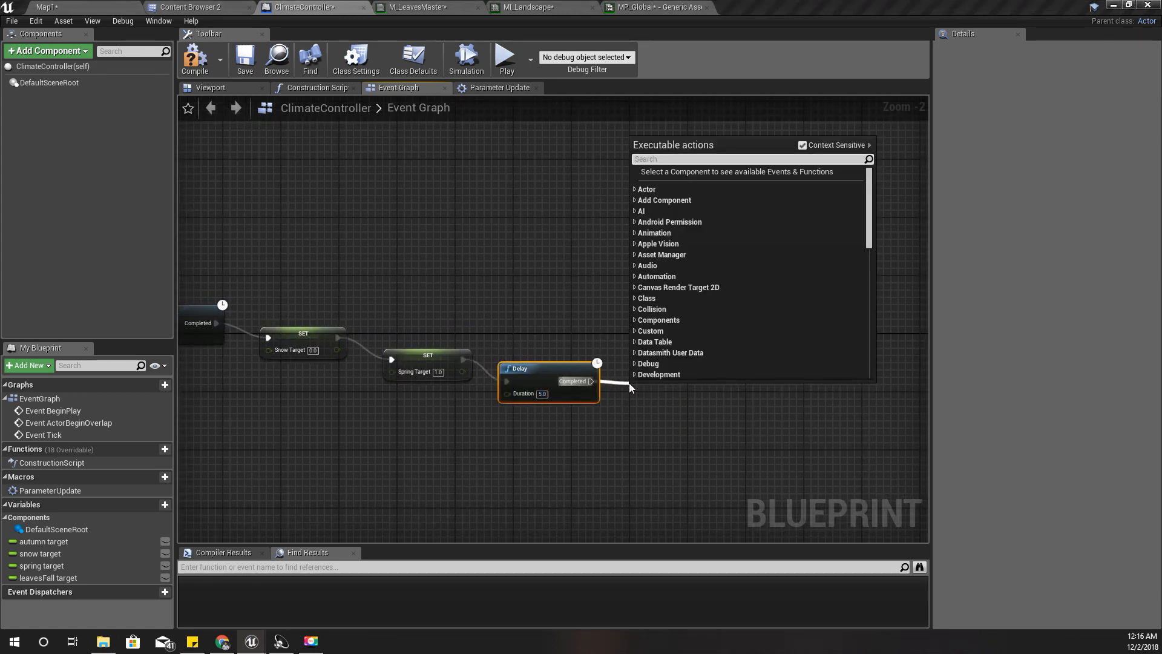
type("lev")
key("BackSpace")
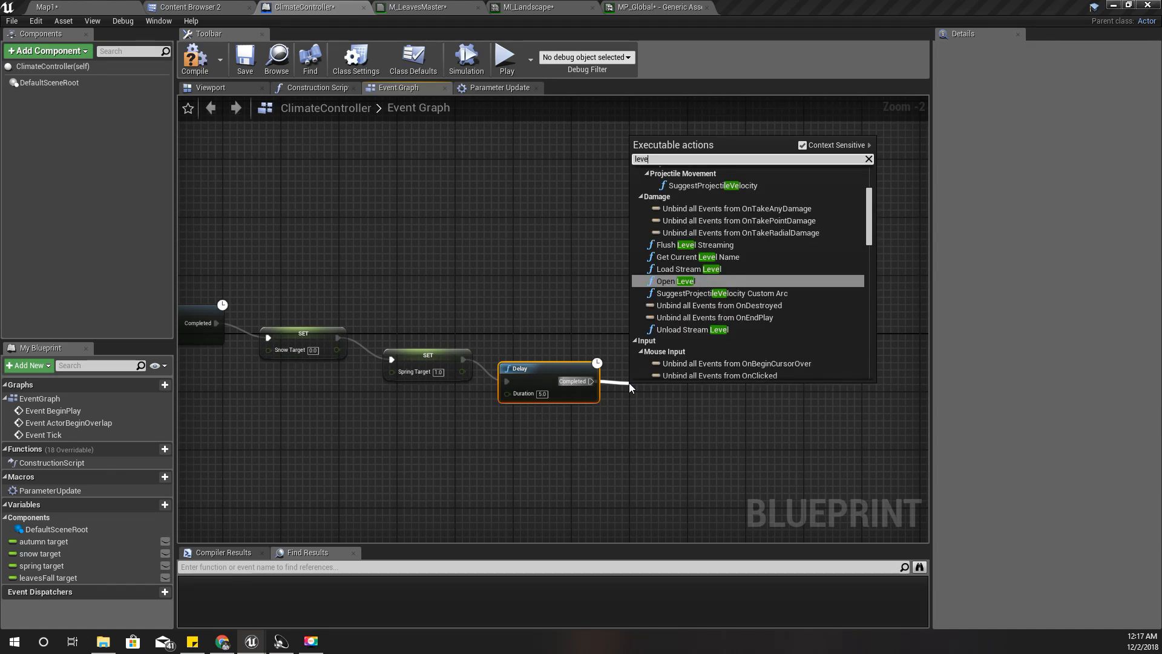
type("aves")
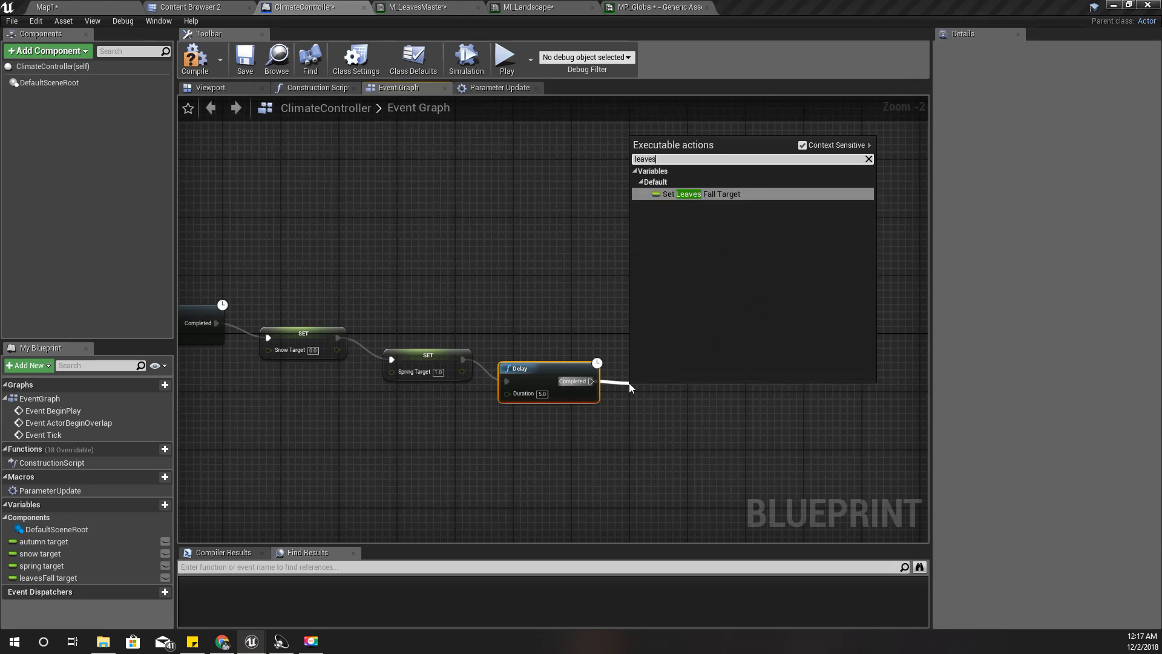
key("Return")
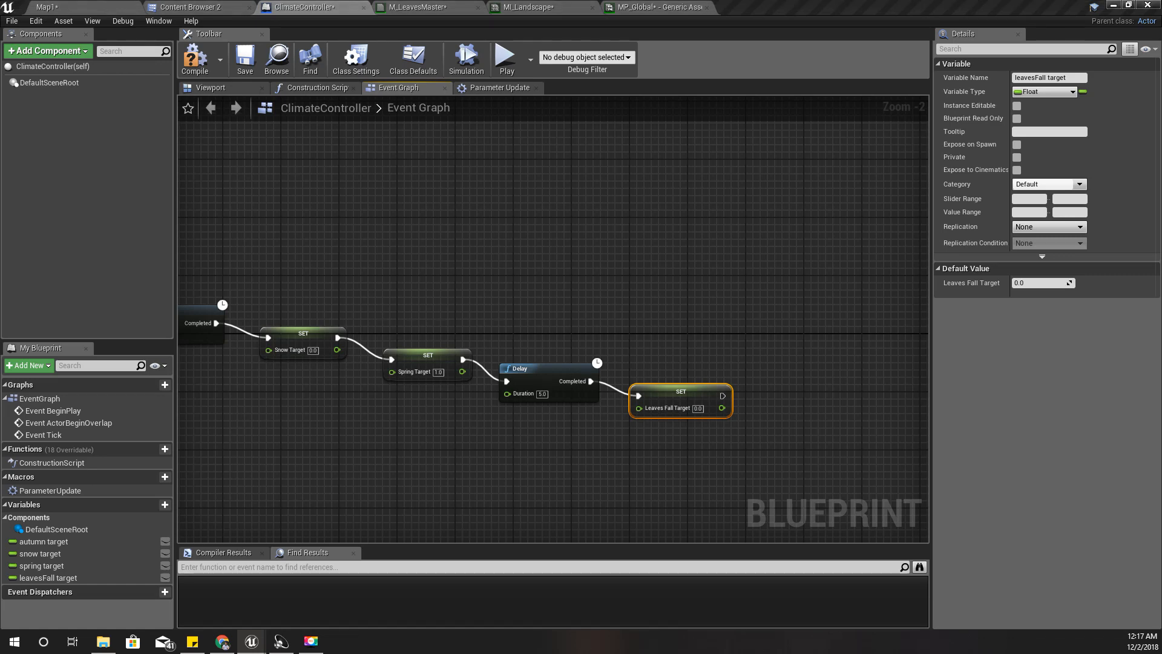
Add a Delay node after the last Set Leaves Fall Target node and set its Duration to 20
scroll(539, 463, "down", 2)
right_click_drag(539, 463, 642, 459)
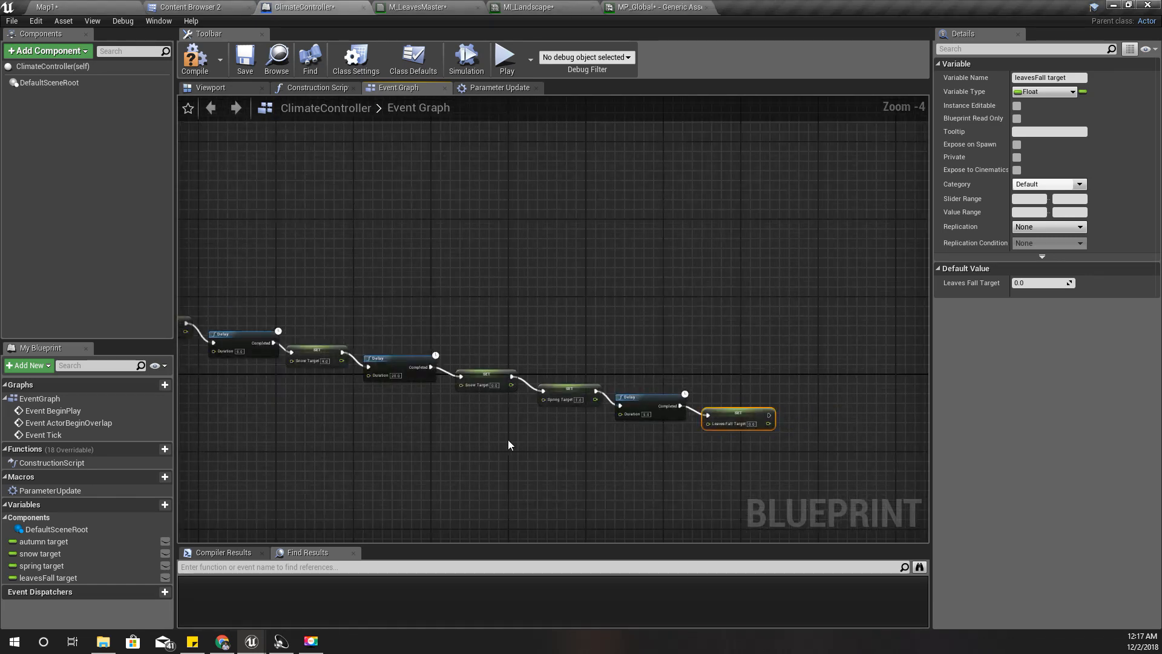
right_click_drag(483, 441, 297, 445)
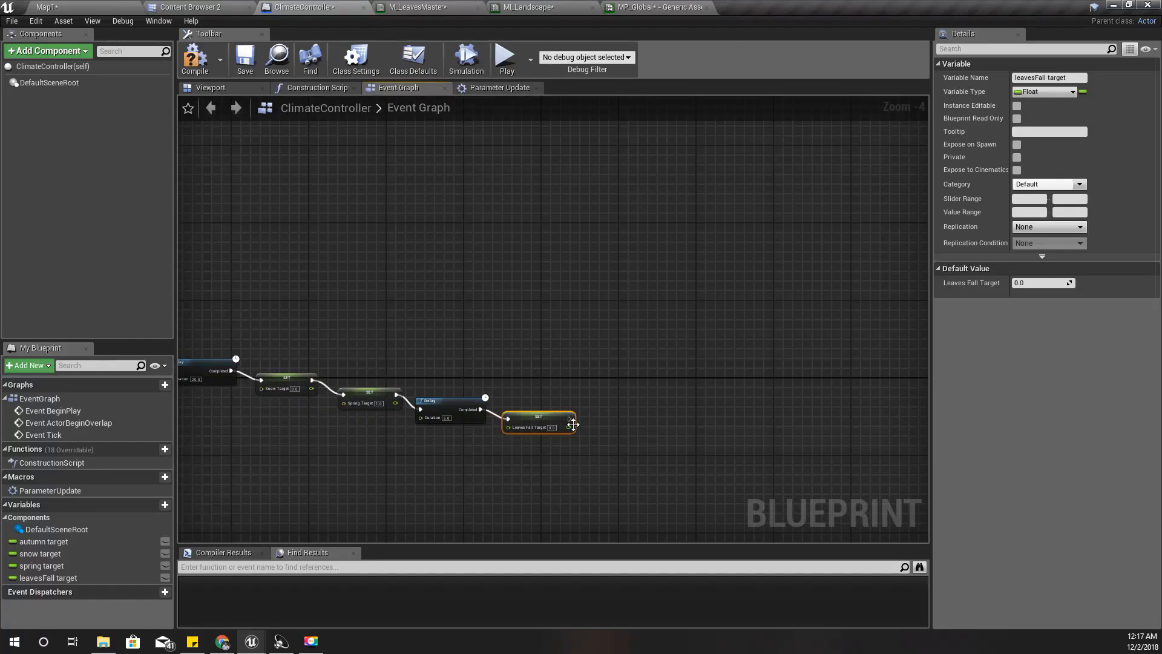
left_click_drag(569, 418, 604, 423)
type("delay")
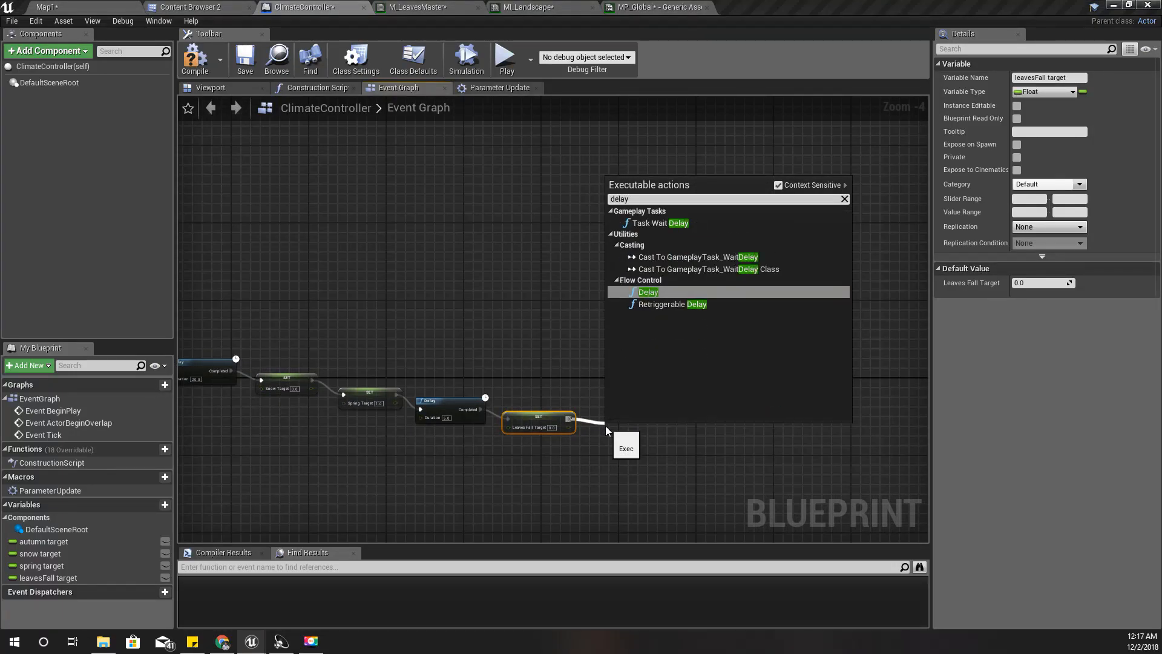
key("Return")
scroll(638, 450, "up", 4)
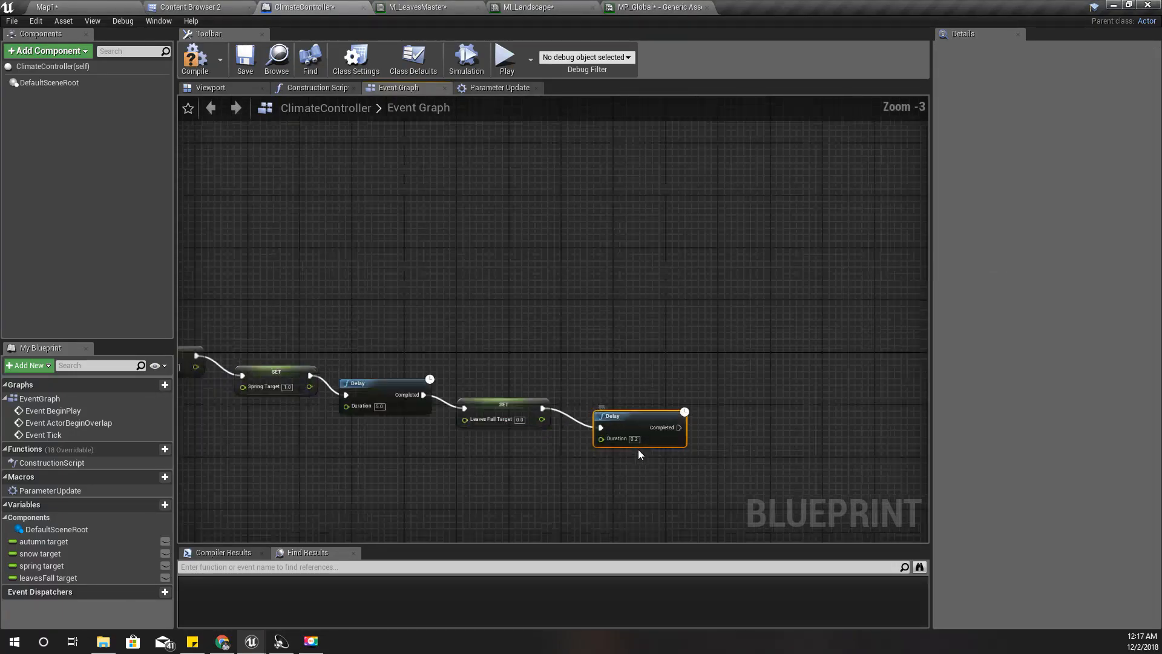
type("20")
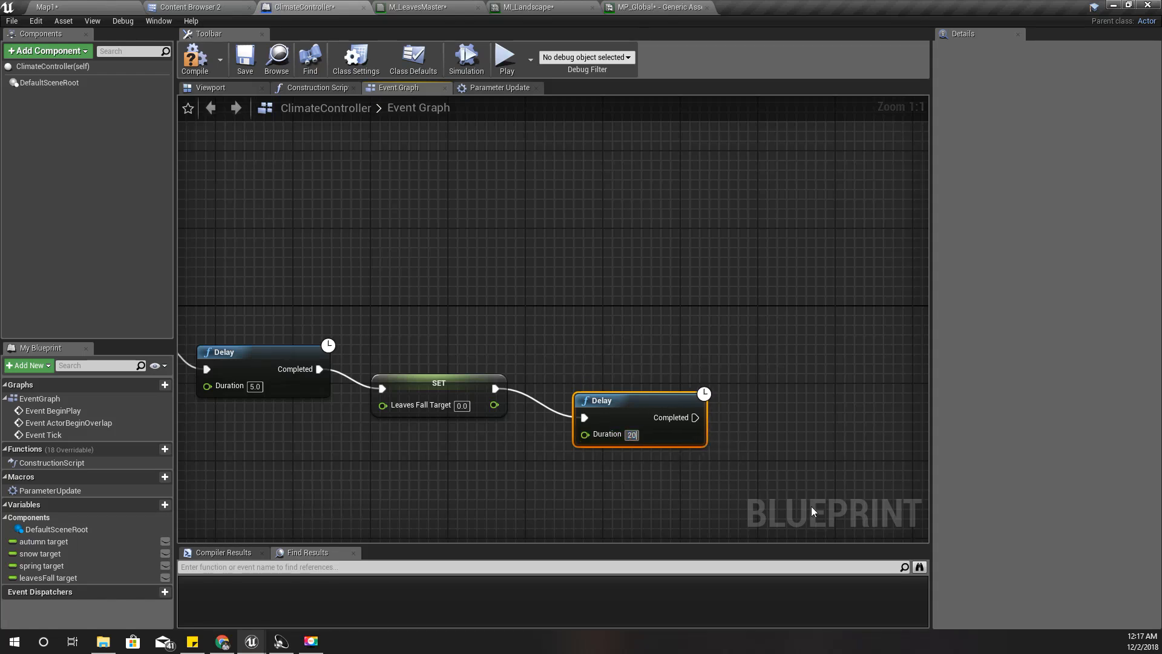
Apply the final Delay's Duration of 20 and move that node farther away from Set Leaves Fall Target
key("Return")
right_click_drag(617, 342, 714, 329)
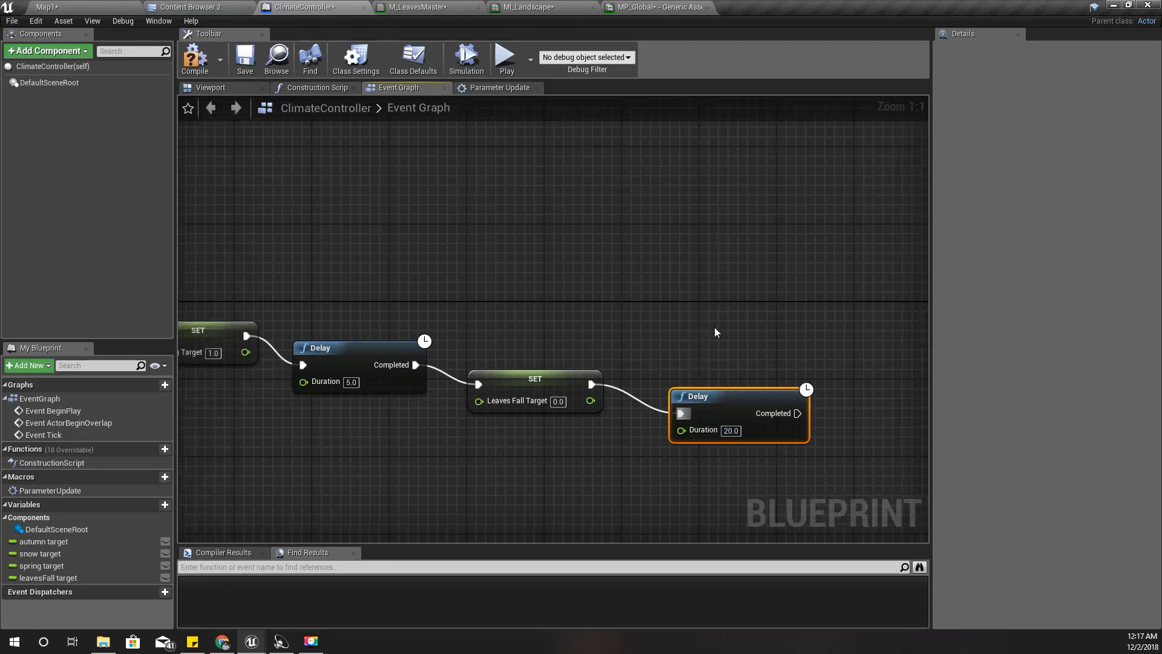
right_click_drag(488, 361, 547, 361)
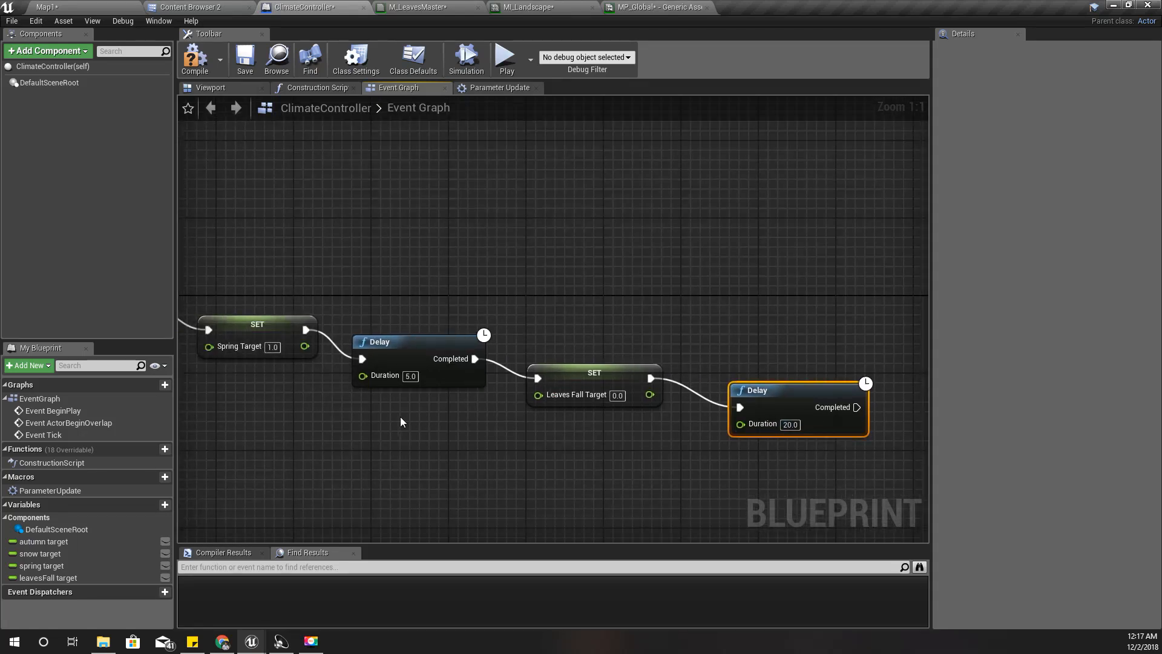
right_click_drag(613, 435, 539, 436)
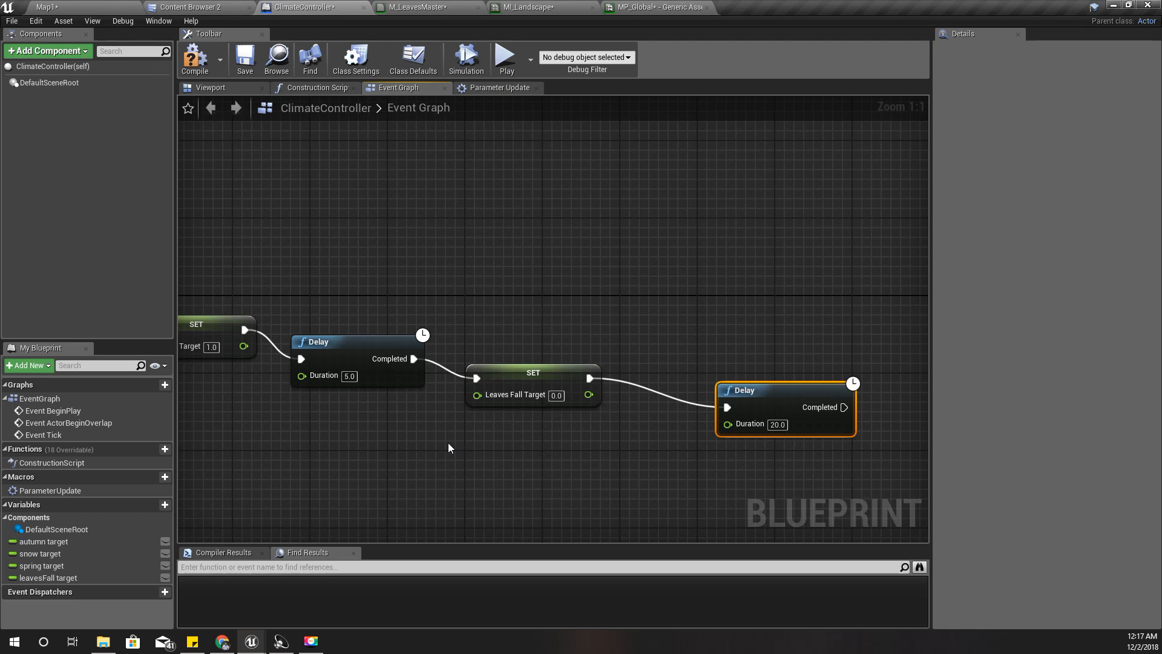
right_click_drag(401, 441, 448, 418)
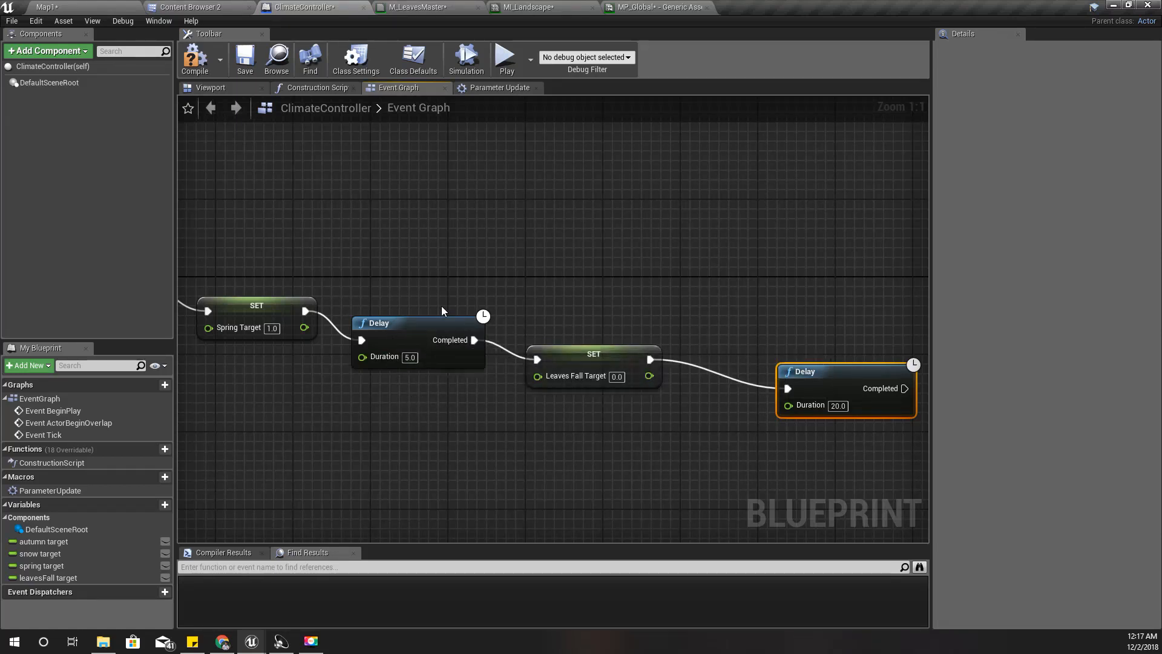
Connect Set Spring Target directly to Set Leaves Fall Target and detach the 5-second Delay that stood between them
left_click_drag(428, 330, 448, 281)
left_click_drag(305, 311, 538, 361)
right_click_drag(395, 389, 194, 389)
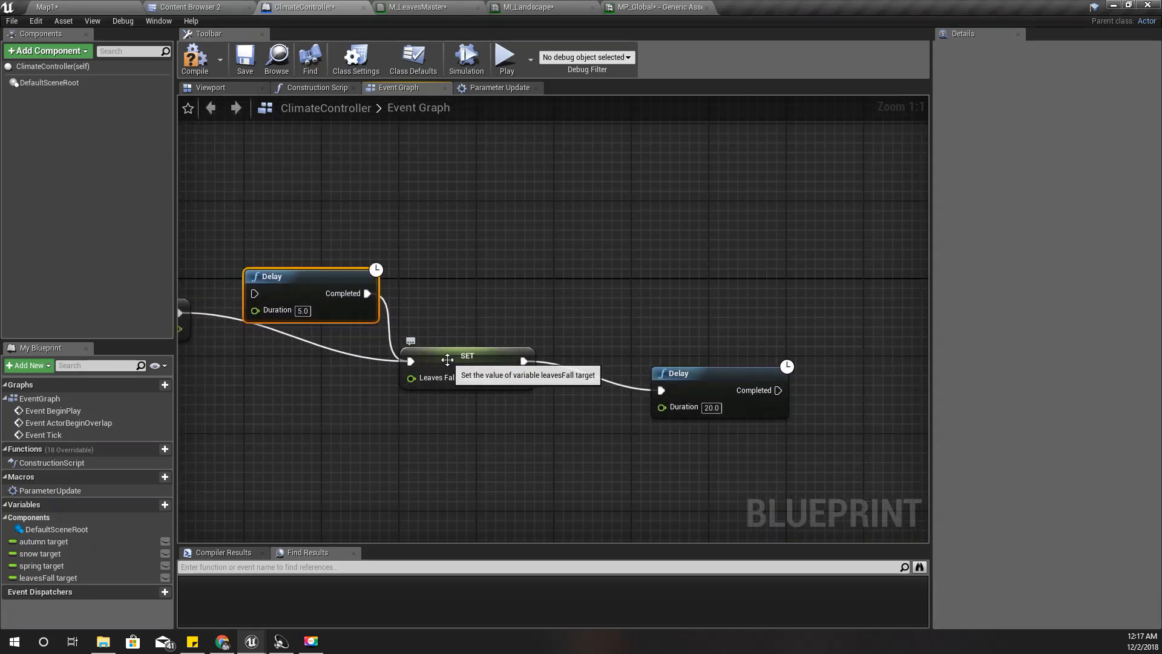
left_click_drag(446, 364, 359, 361)
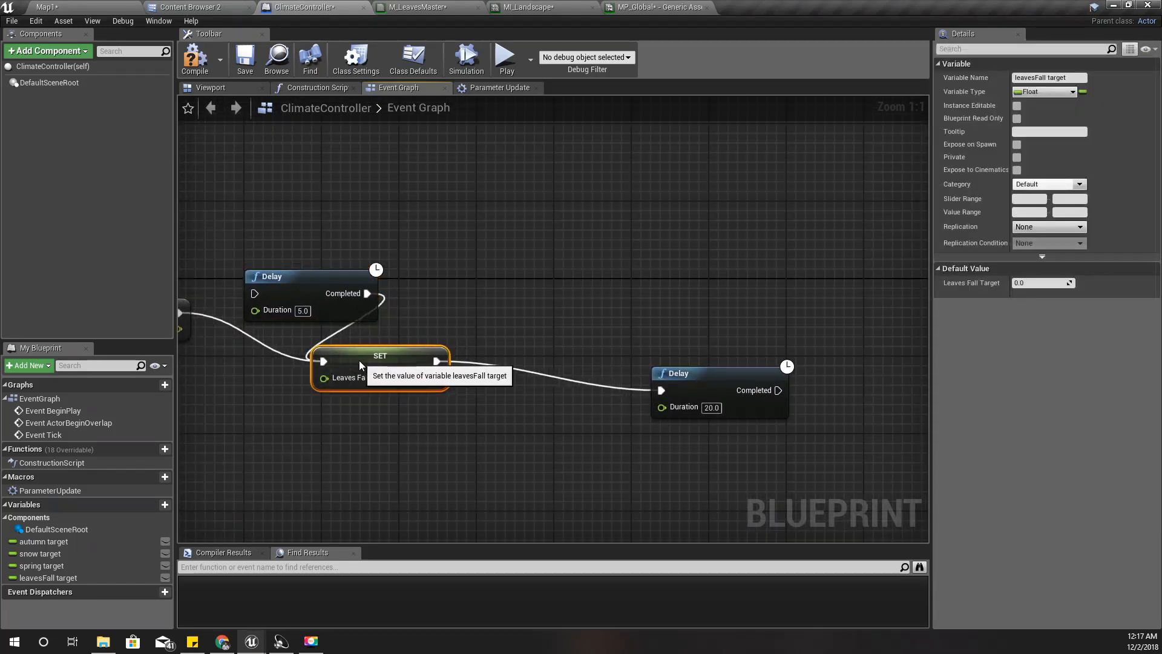
right_click(362, 296)
left_click(387, 326)
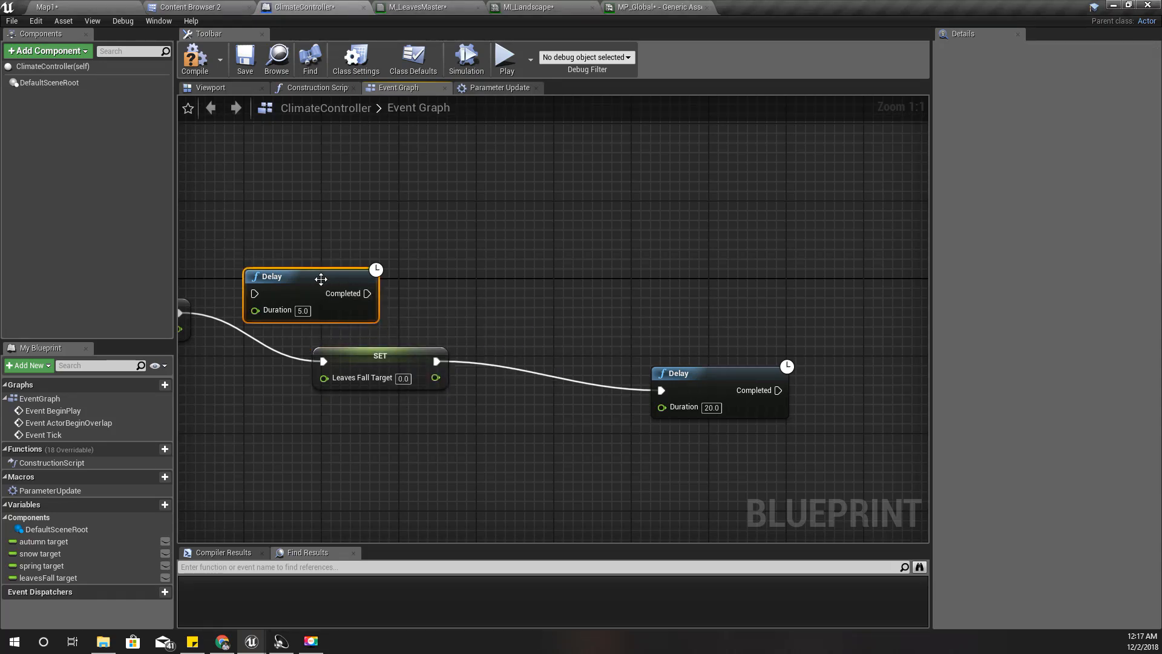
Place the detached 5-second Delay after Set Leaves Fall Target and wire it between that node and the 20-second Delay
left_click_drag(334, 278, 559, 284)
left_click_drag(436, 362, 477, 295)
right_click_drag(582, 412, 464, 396)
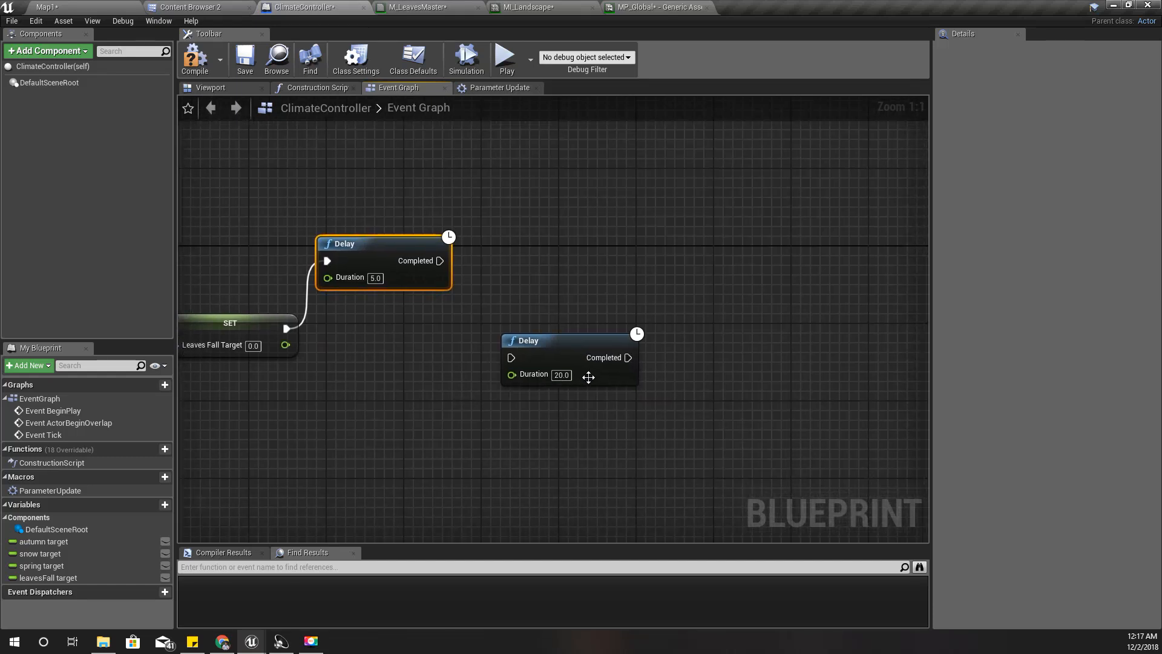
left_click_drag(573, 358, 767, 396)
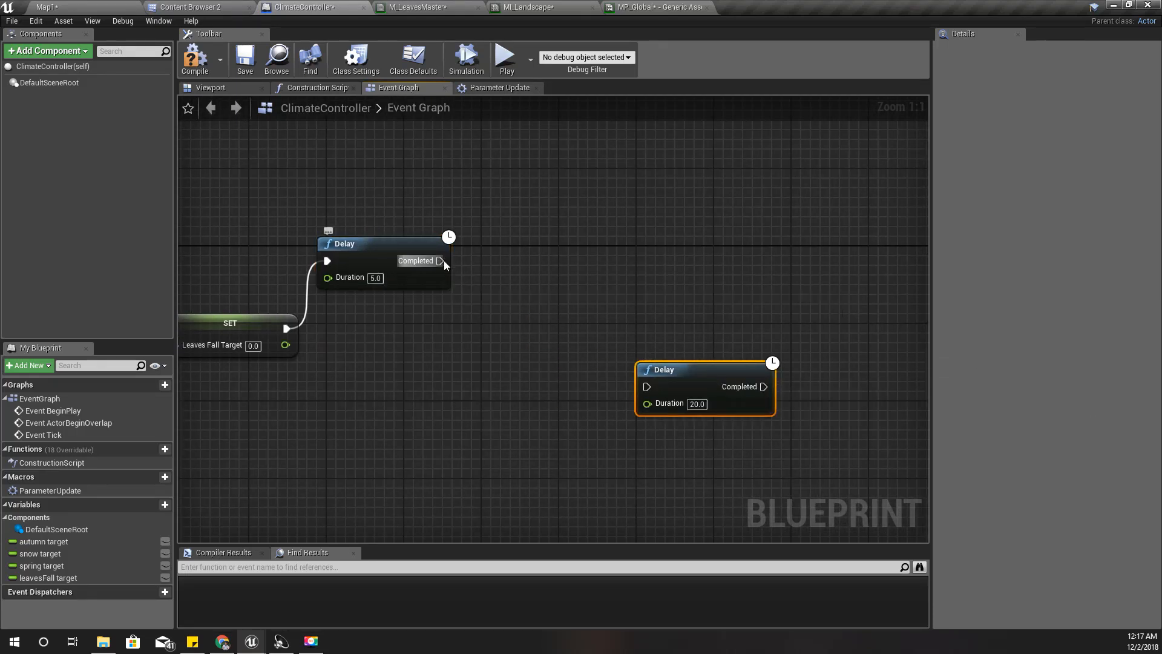
left_click_drag(446, 260, 649, 390)
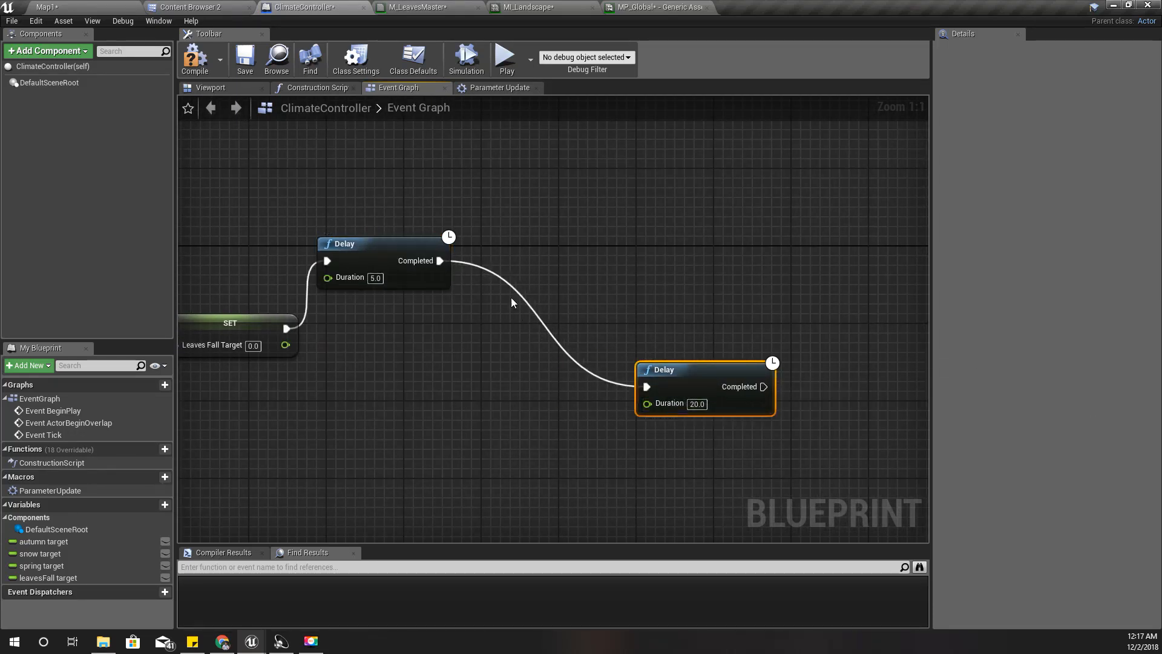
Insert a Set Spring Target node between the 5-second Delay and the final 20-second Delay
left_click_drag(441, 261, 480, 275)
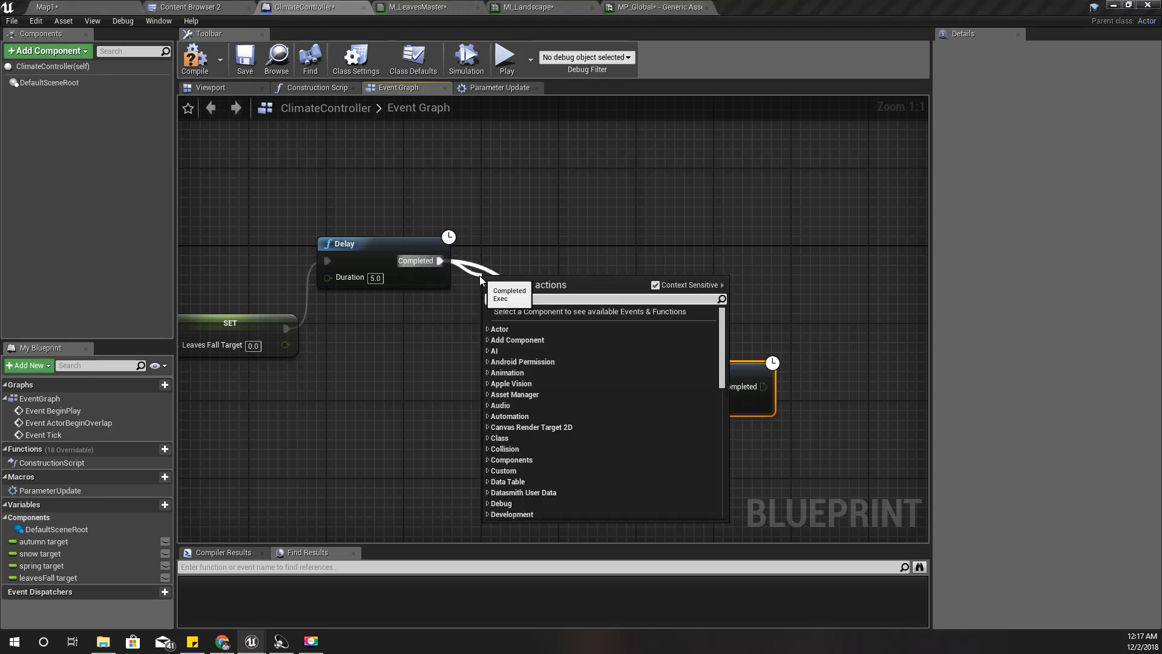
type("spring")
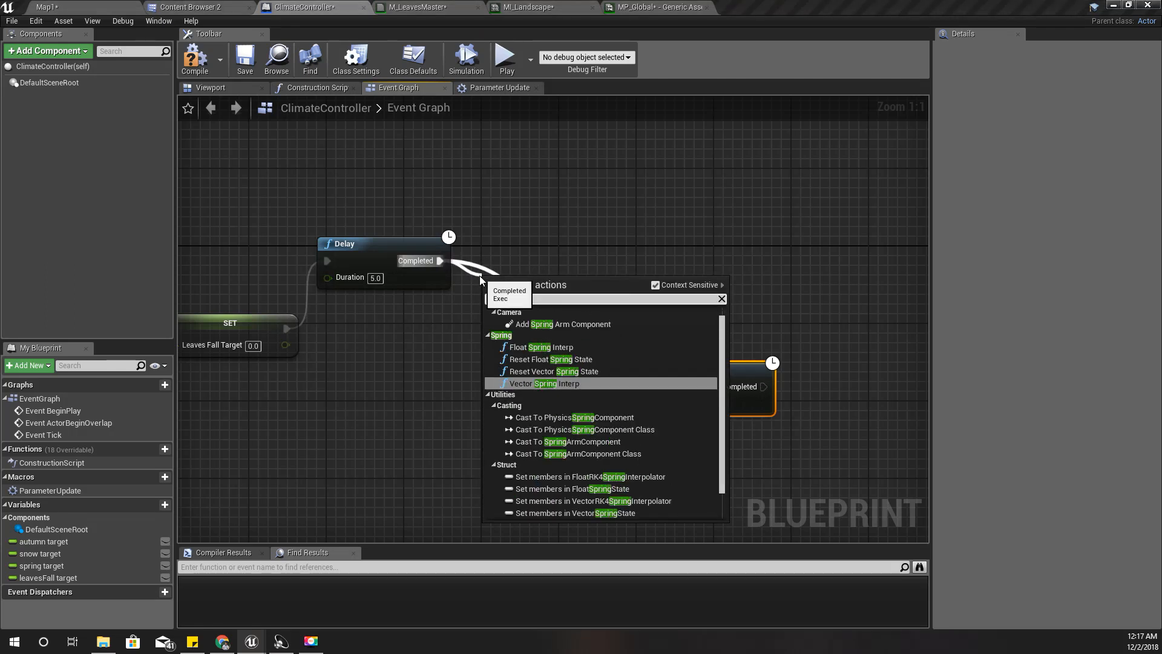
type(" target")
key("Return")
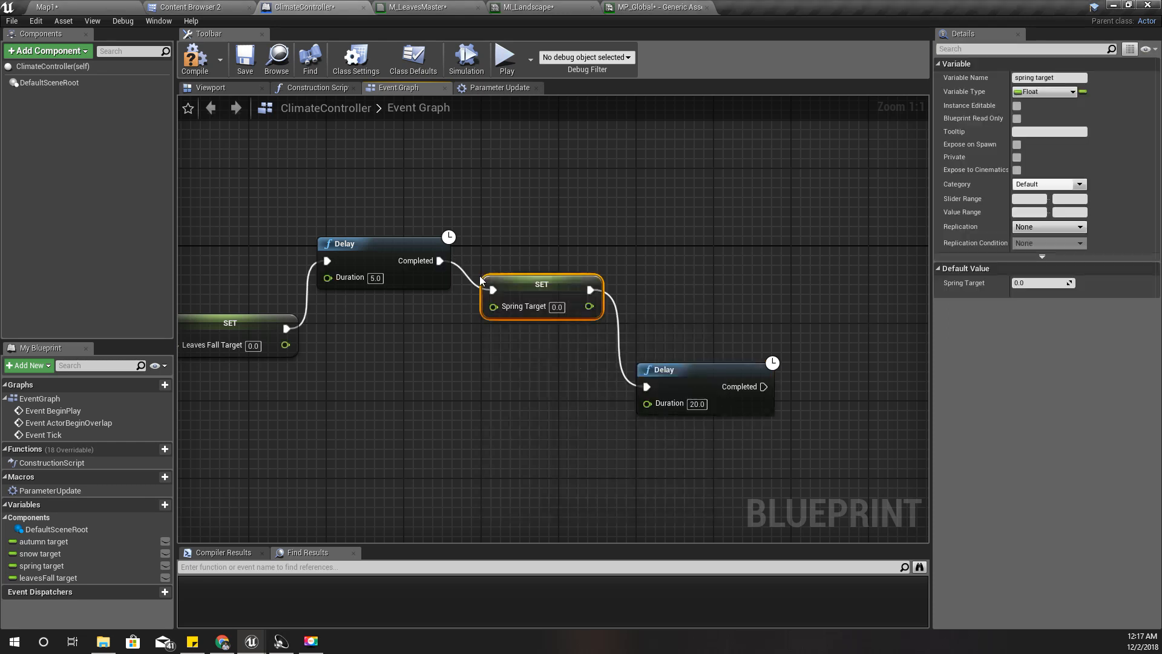
Set the Duration of the Delay between Set Leaves Fall Target and the last Set Spring Target to 10
right_click_drag(380, 377, 457, 376)
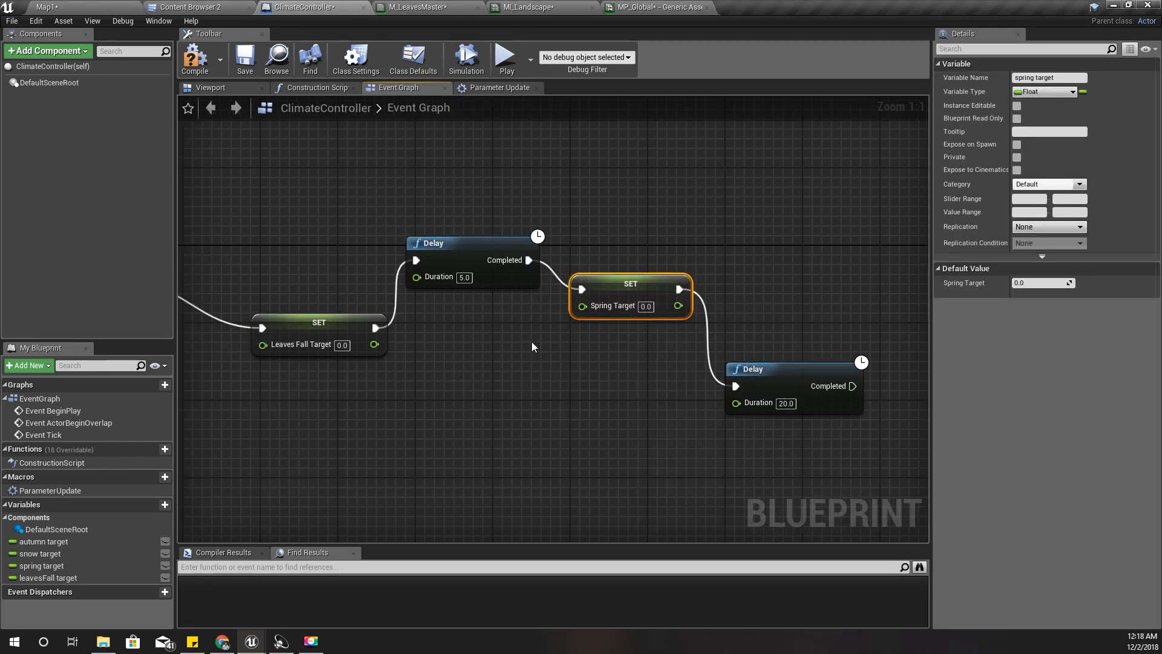
left_click(467, 277)
type("10")
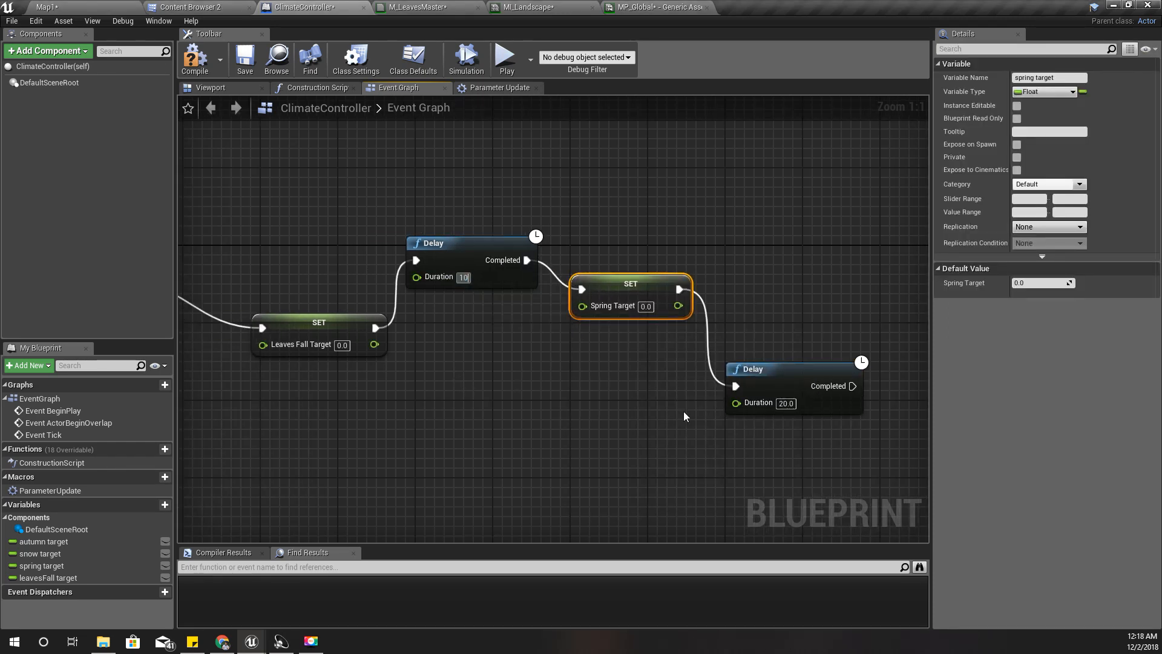
key("Return")
Loop the final Delay's output back to the first Set Autumn Target through a reroute node above the chain, and compile the blueprint
scroll(592, 416, "down", 3)
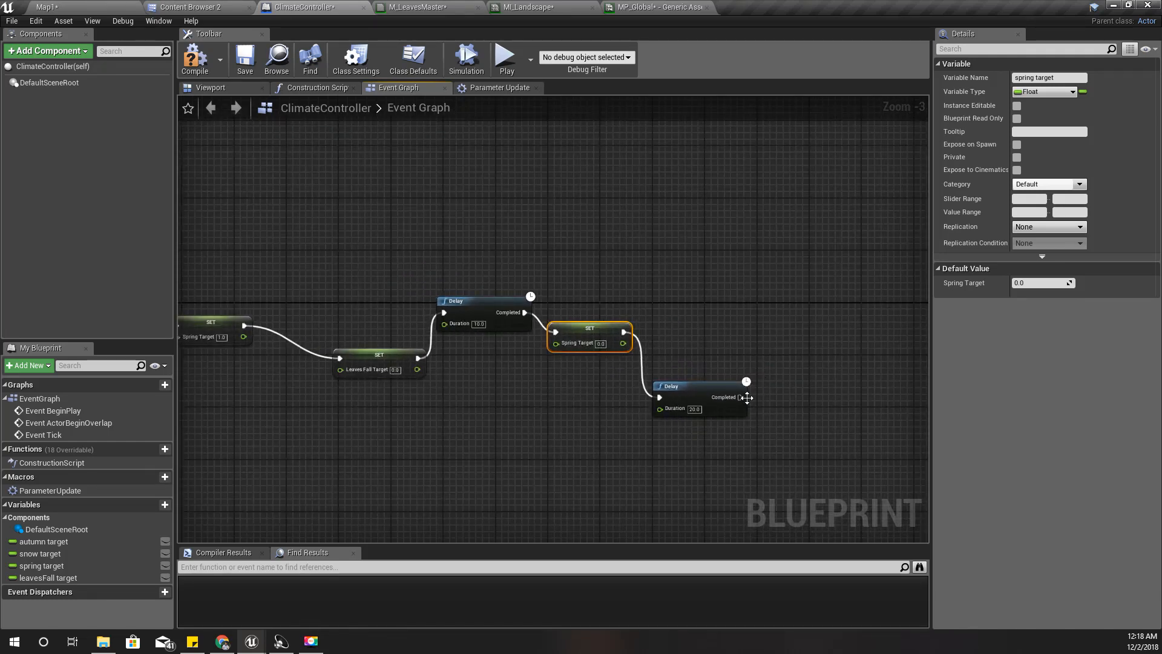
left_click_drag(741, 398, 702, 300)
left_click_drag(688, 293, 581, 238)
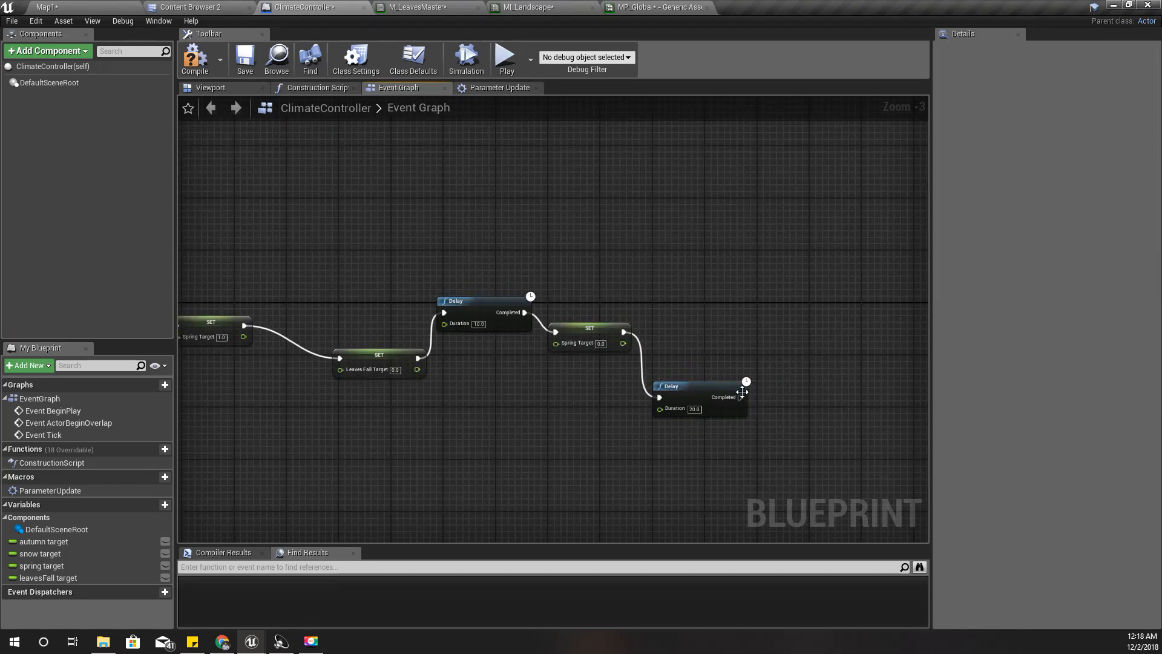
left_click_drag(741, 397, 788, 182)
right_click_drag(812, 225, 506, 400)
double_click(566, 350)
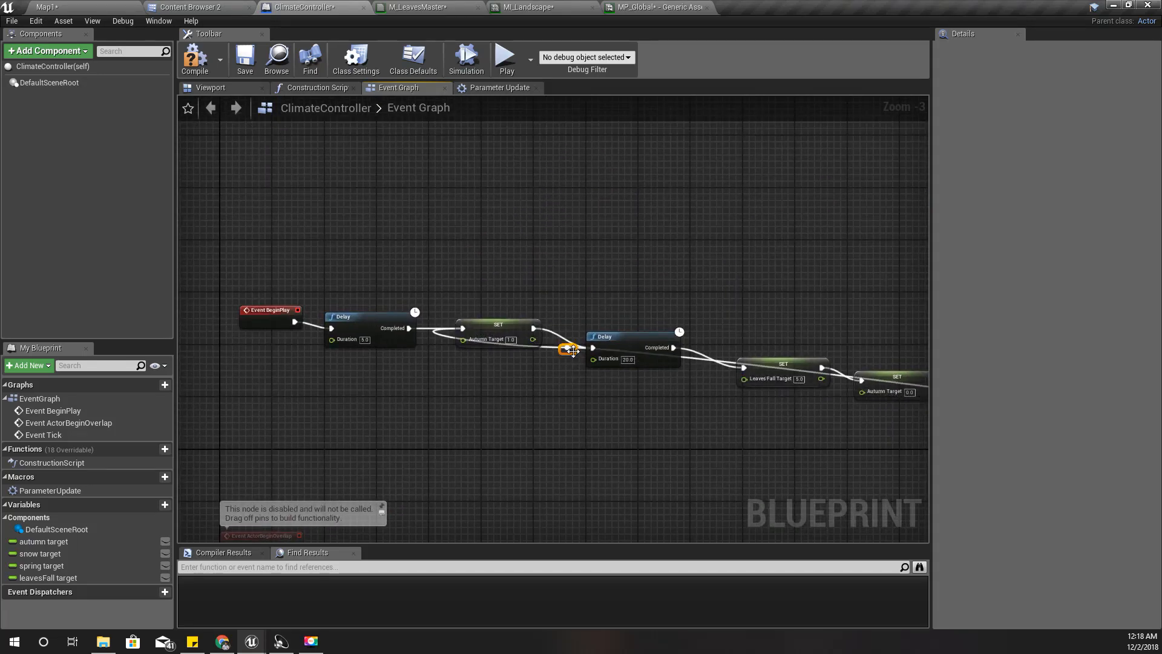
left_click_drag(573, 350, 712, 169)
scroll(448, 291, "down", 2)
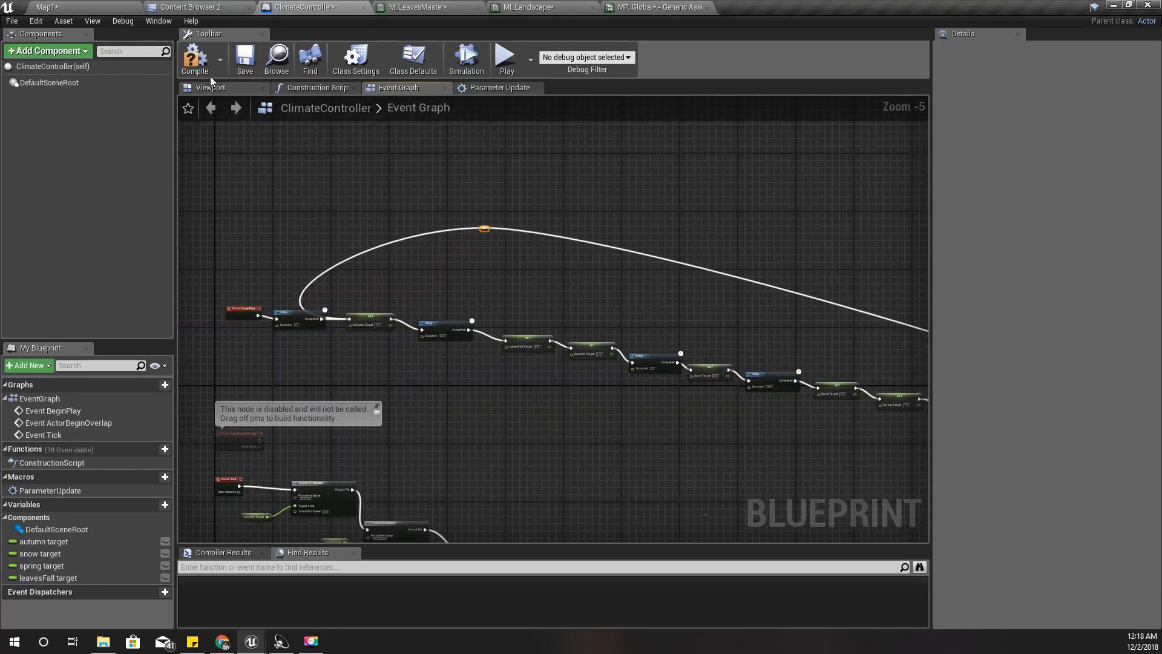
left_click(195, 59)
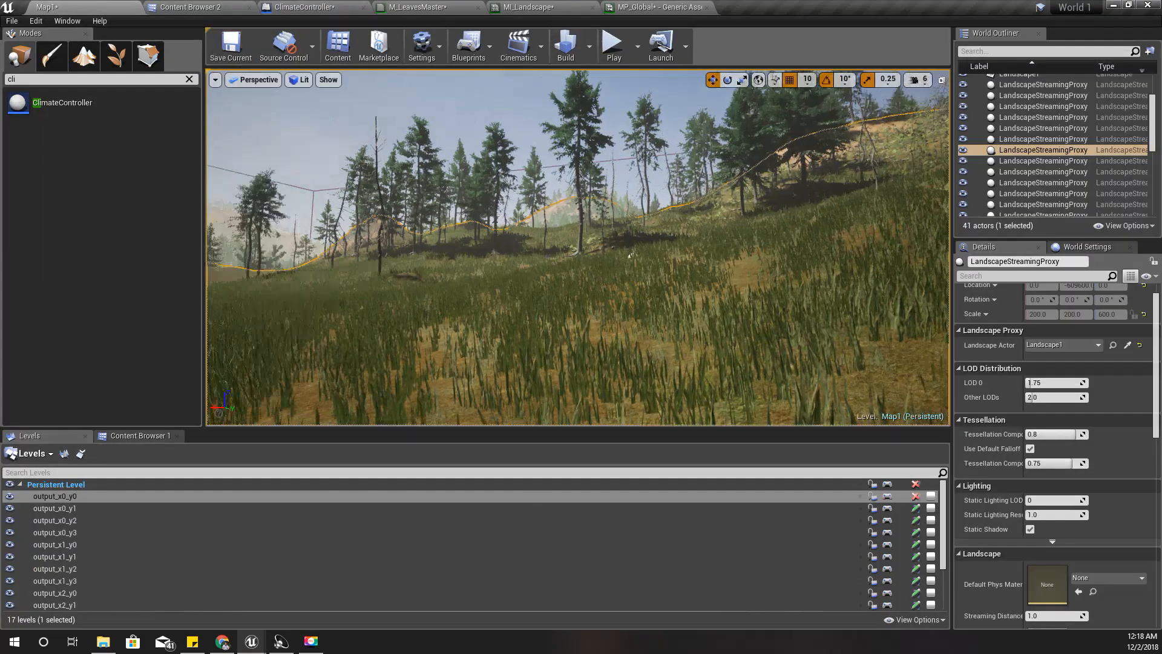
Play-test Map1 in a full-screen viewport, walking the character forward to examine the seasonal transitions, and end the session
right_click_drag(531, 267, 534, 267)
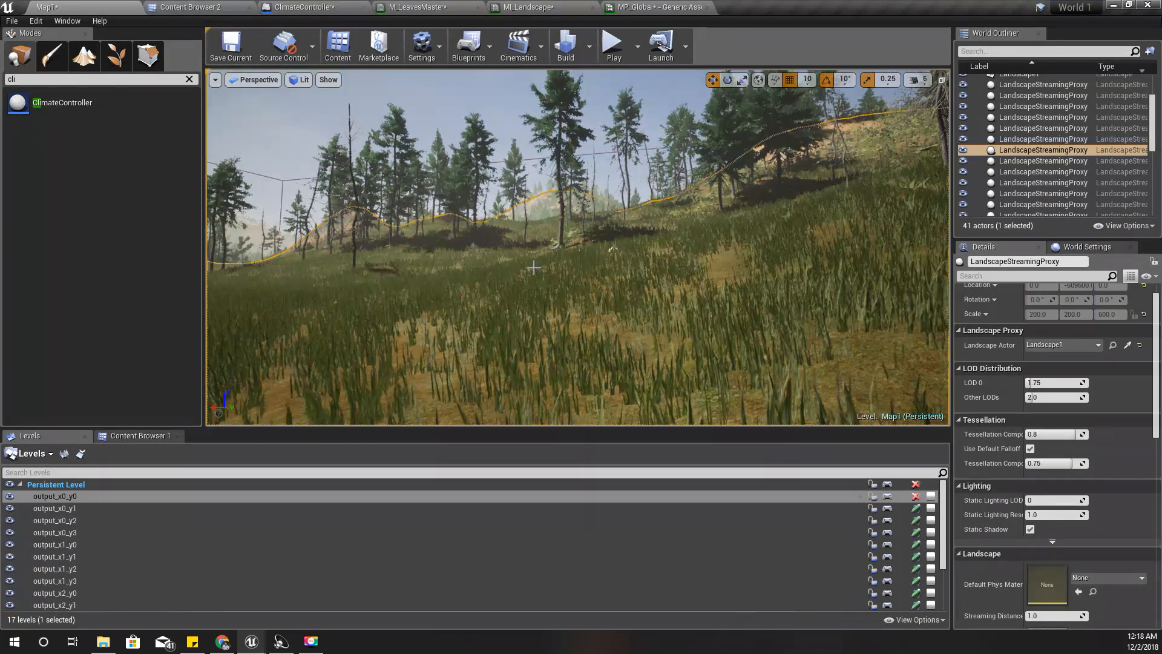
key("F11")
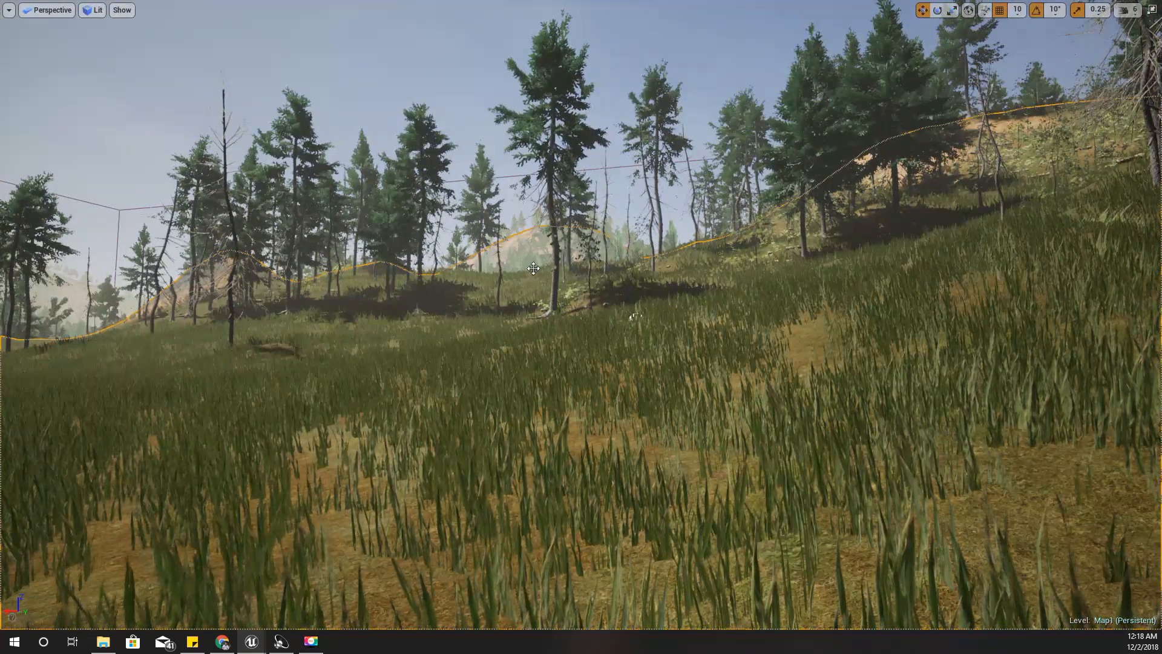
key("alt+p")
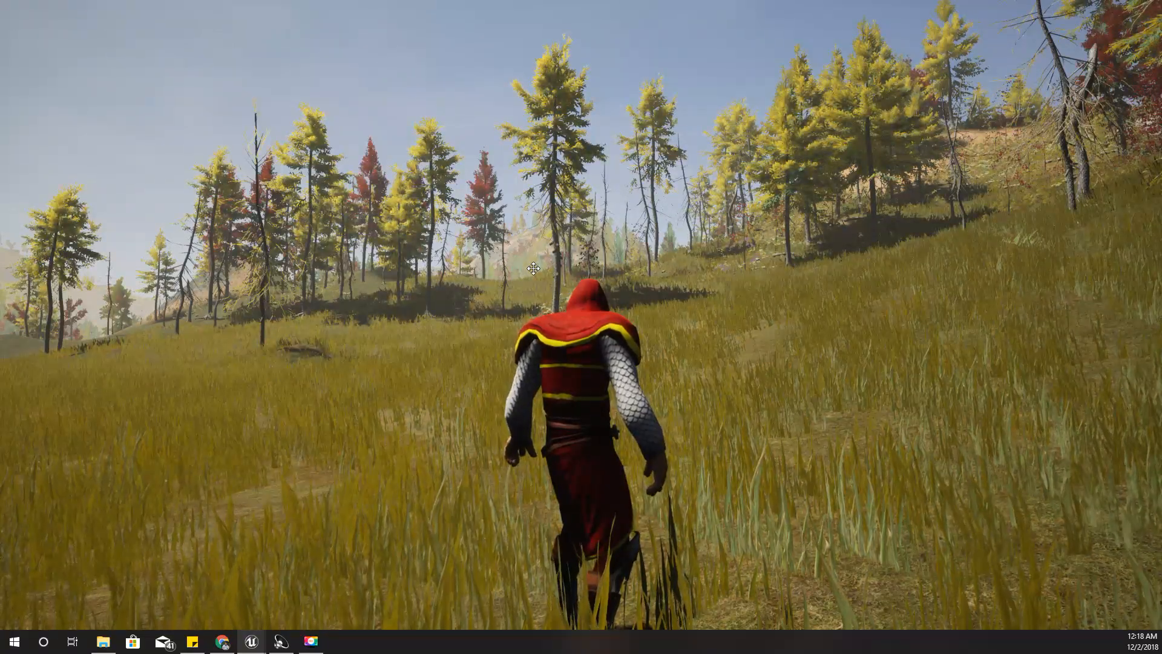
left_click(532, 270)
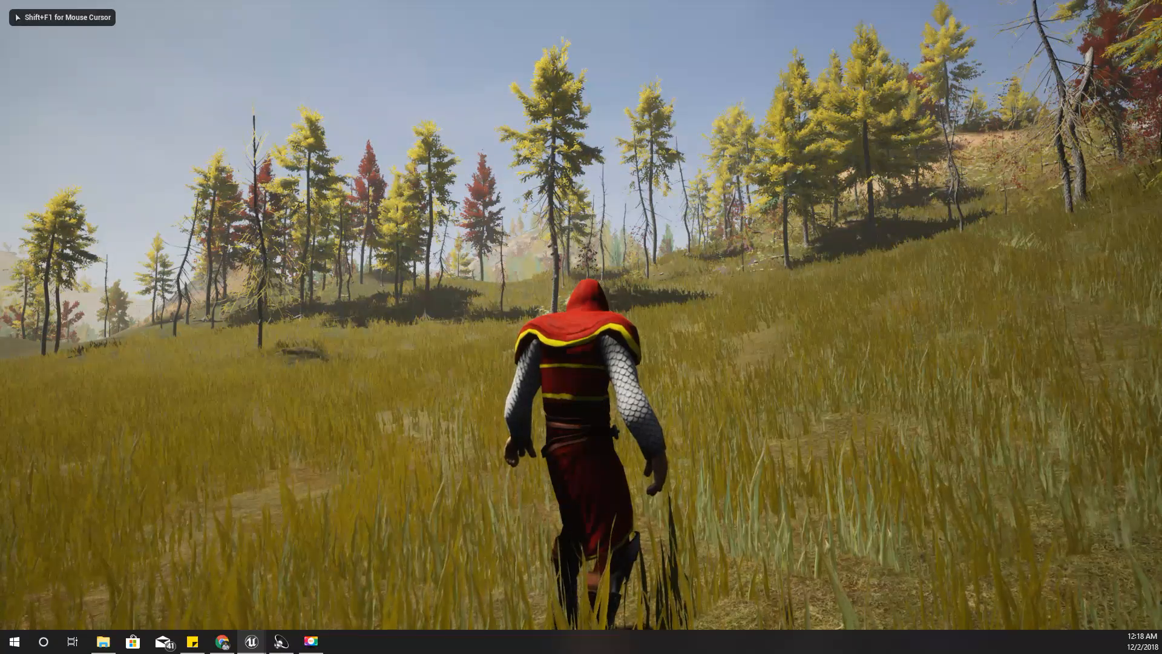
key("w")
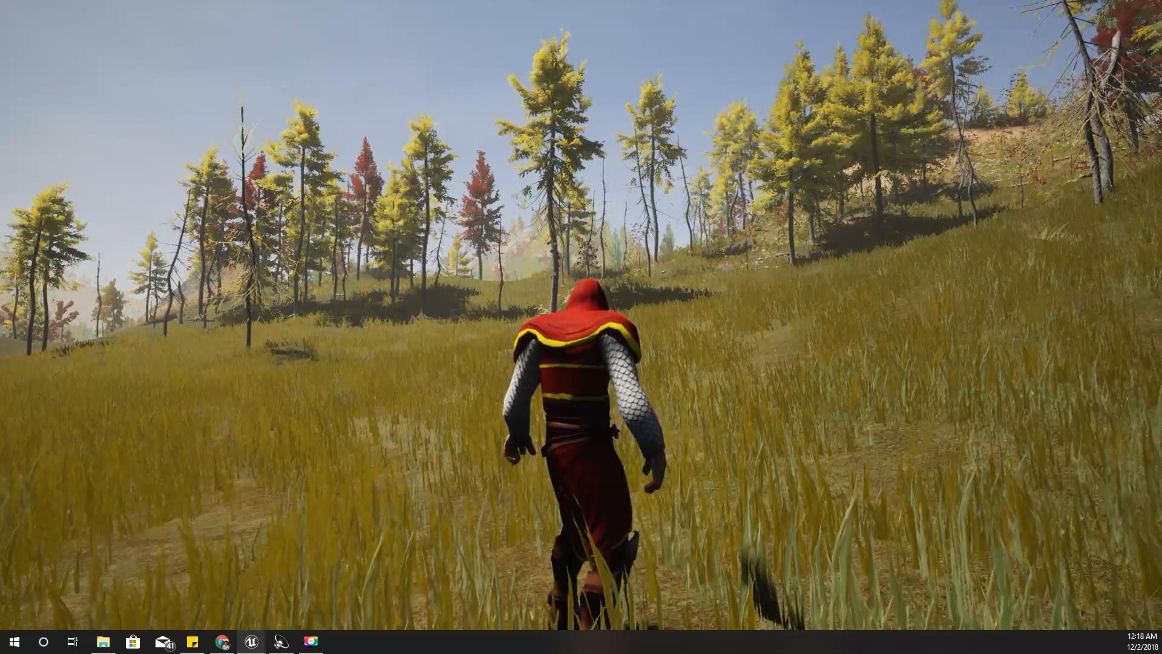
key("w")
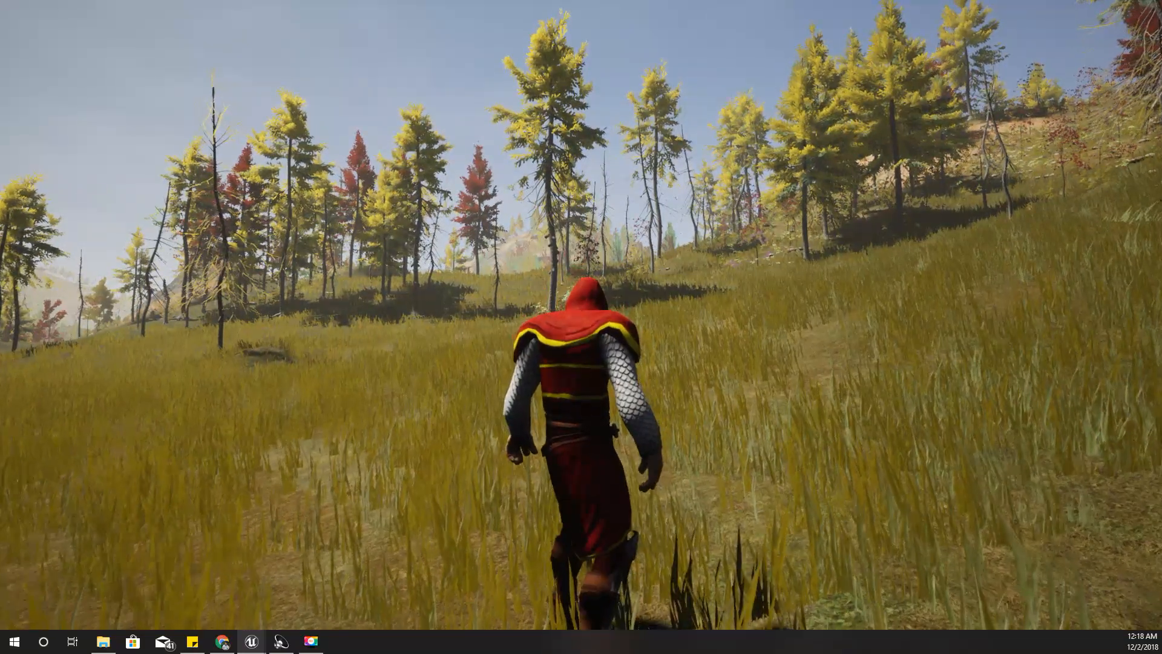
key("w")
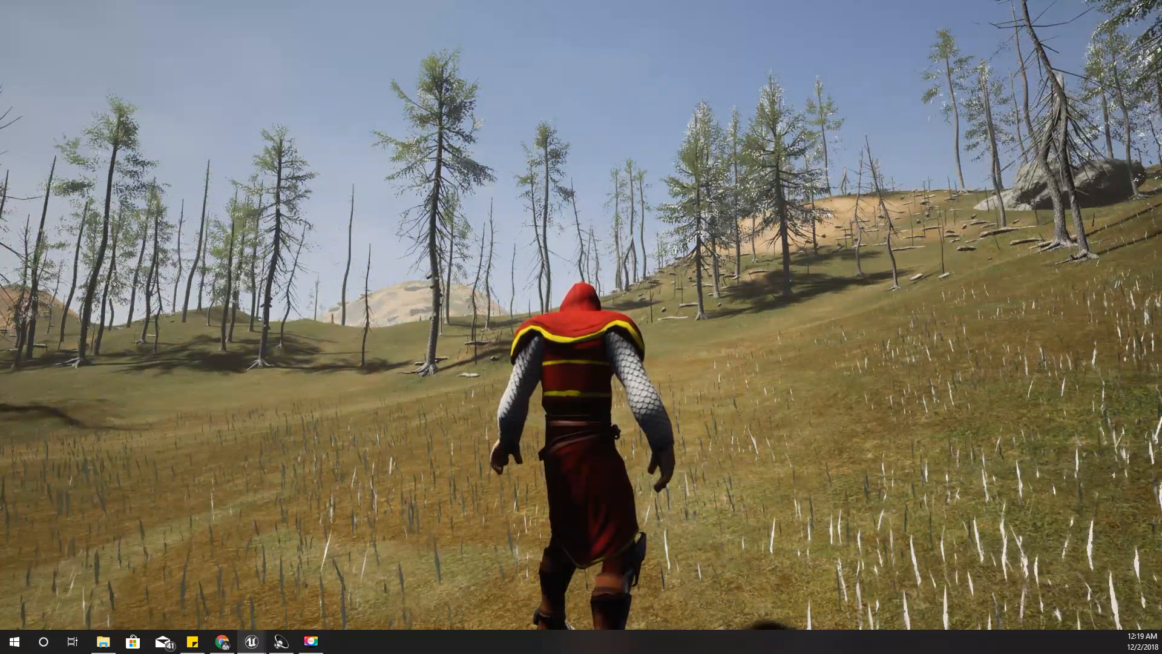
key("Escape")
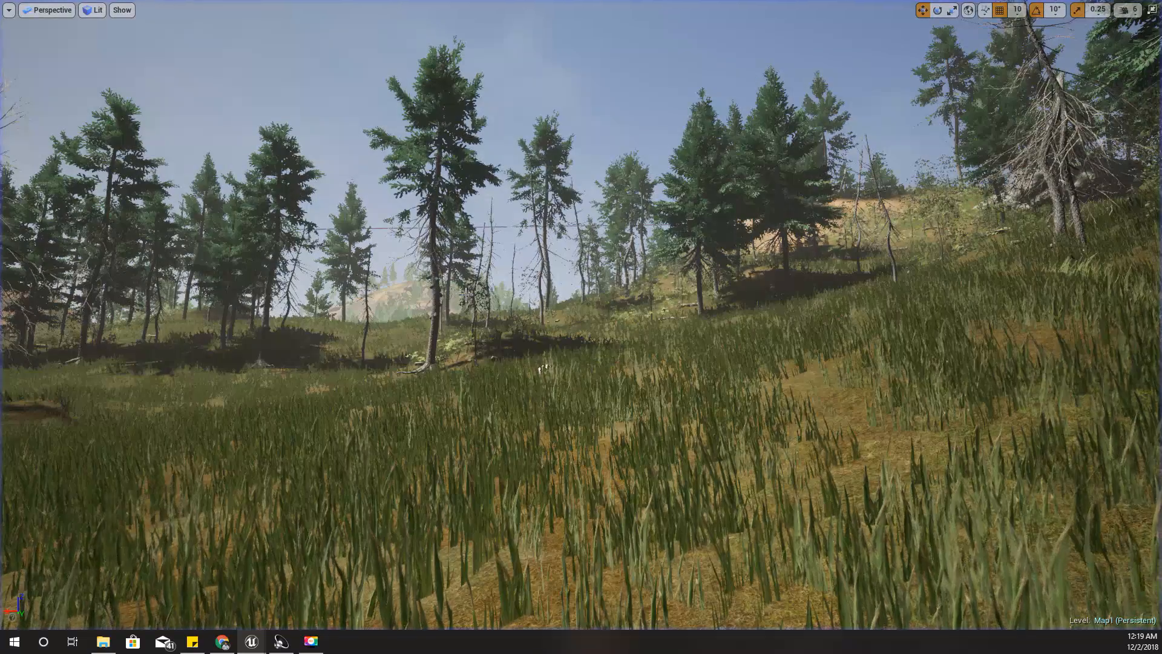
key("F11")
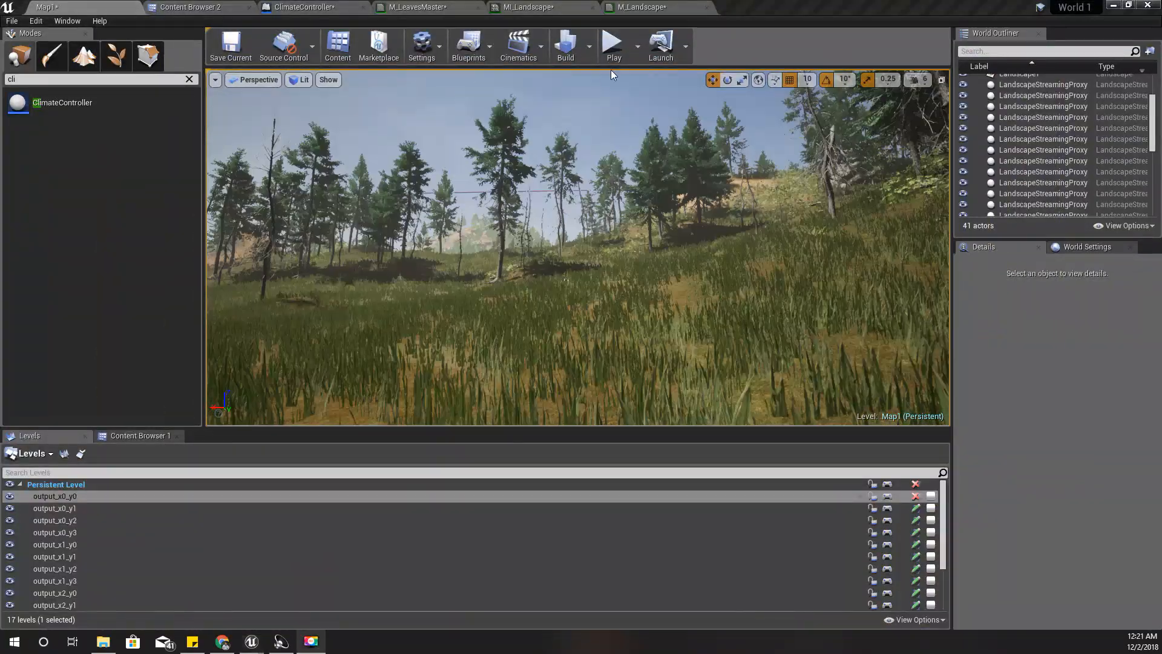
In ClimateController's event graph, wire Set Leaves Fall Target (5.0) directly to the following 5-second Delay, bypassing the Set Autumn Target (0.0) node
left_click(311, 8)
scroll(456, 354, "up", 4)
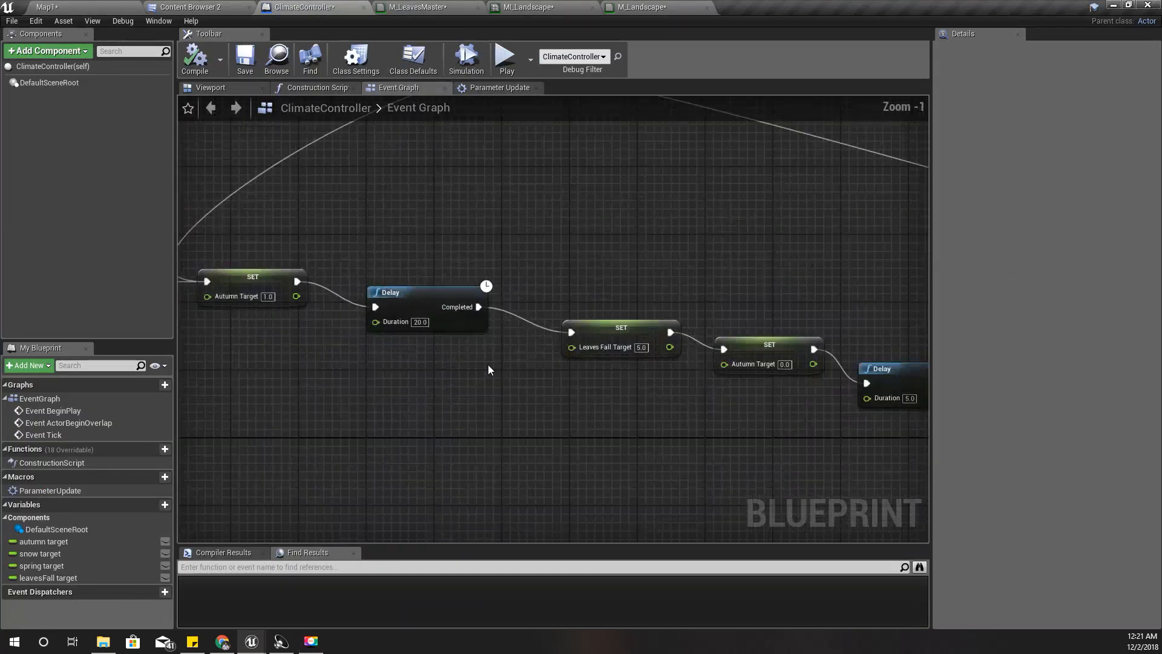
right_click_drag(571, 397, 358, 378)
scroll(447, 380, "up", 1)
right_click_drag(446, 383, 485, 373)
left_click_drag(500, 288, 506, 249)
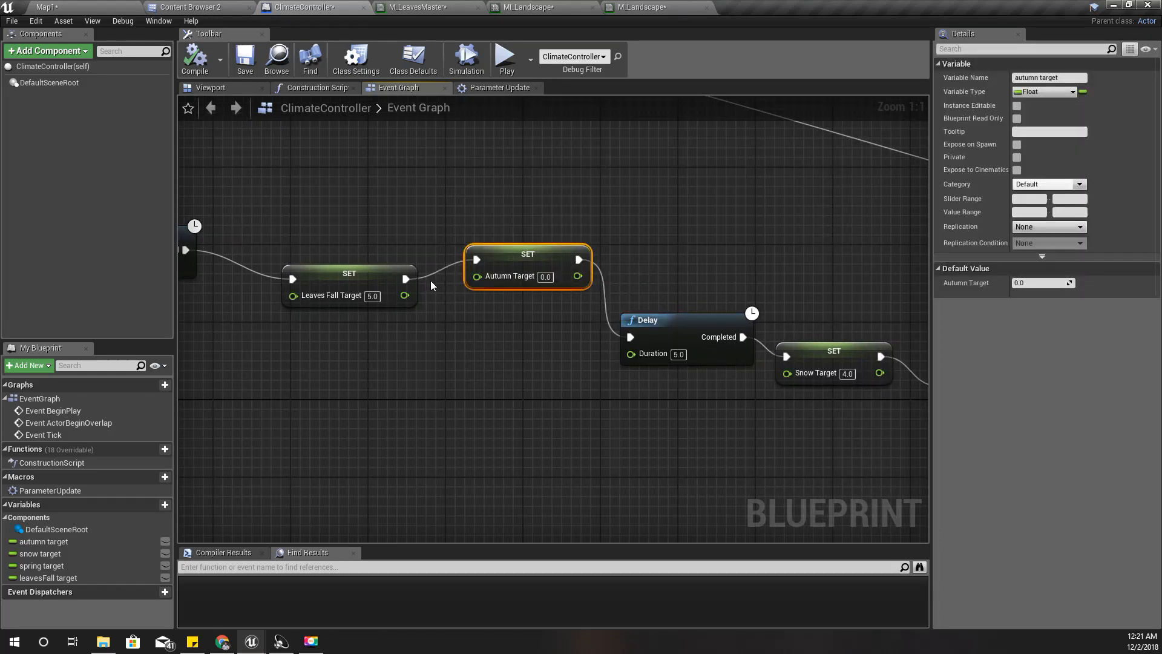
left_click_drag(407, 279, 630, 337)
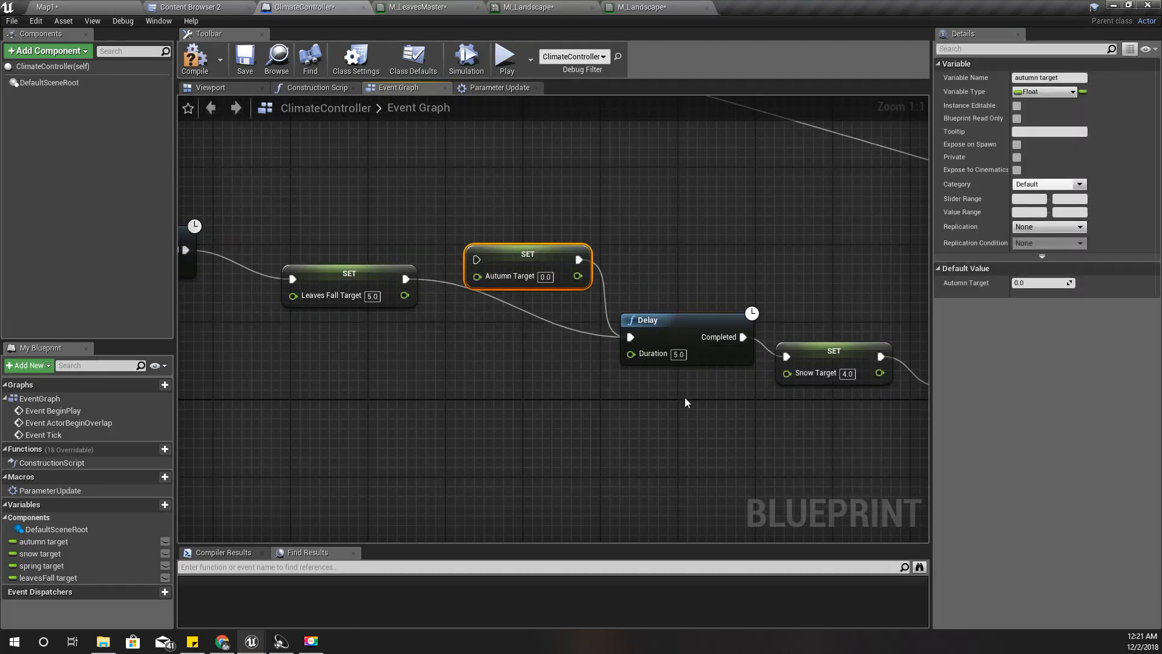
Move the Set Autumn Target (0.0) node and wire it between Set Snow Target (4.0) and the 20-second Delay
right_click_drag(685, 397, 520, 393)
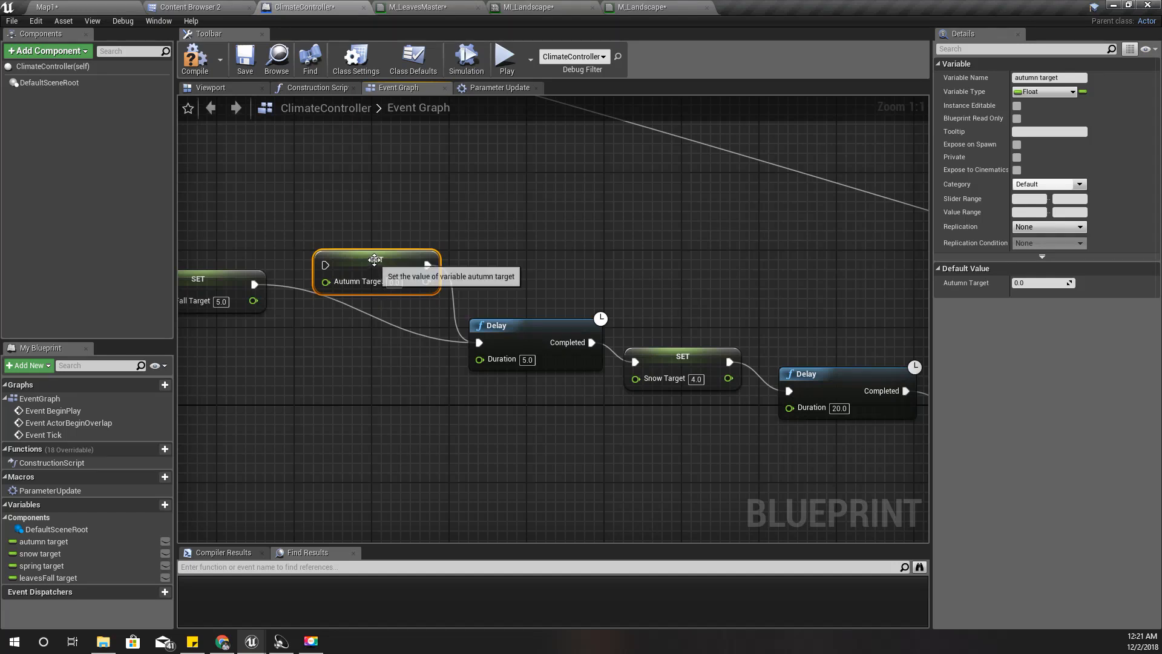
left_click_drag(375, 259, 666, 273)
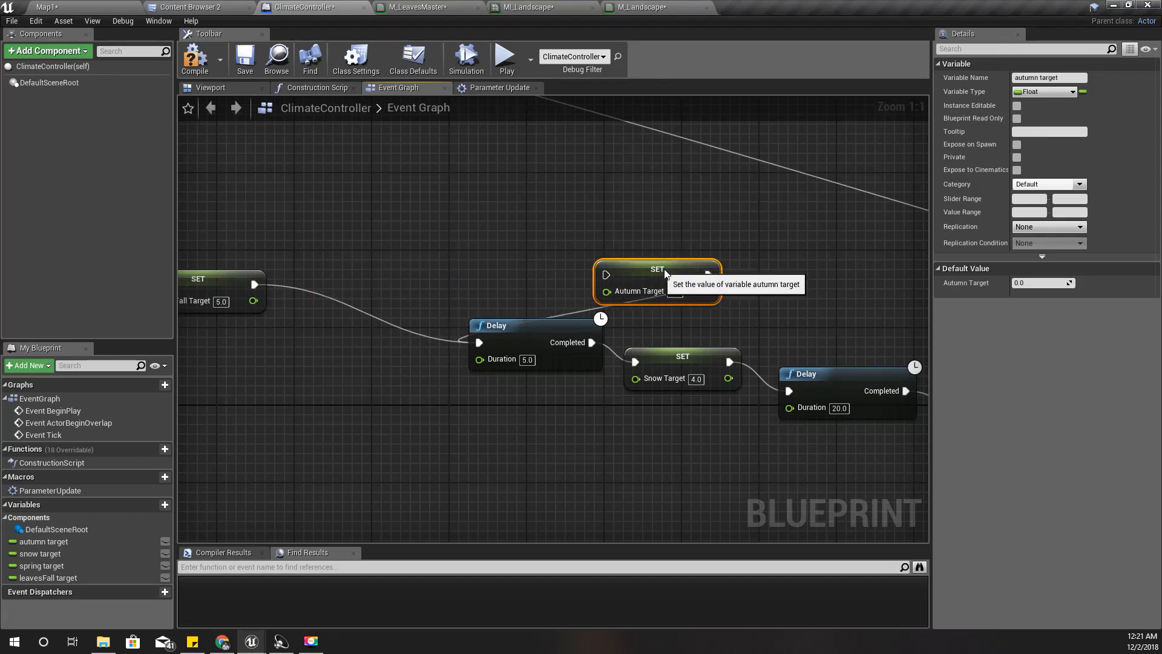
right_click_drag(676, 431, 510, 415)
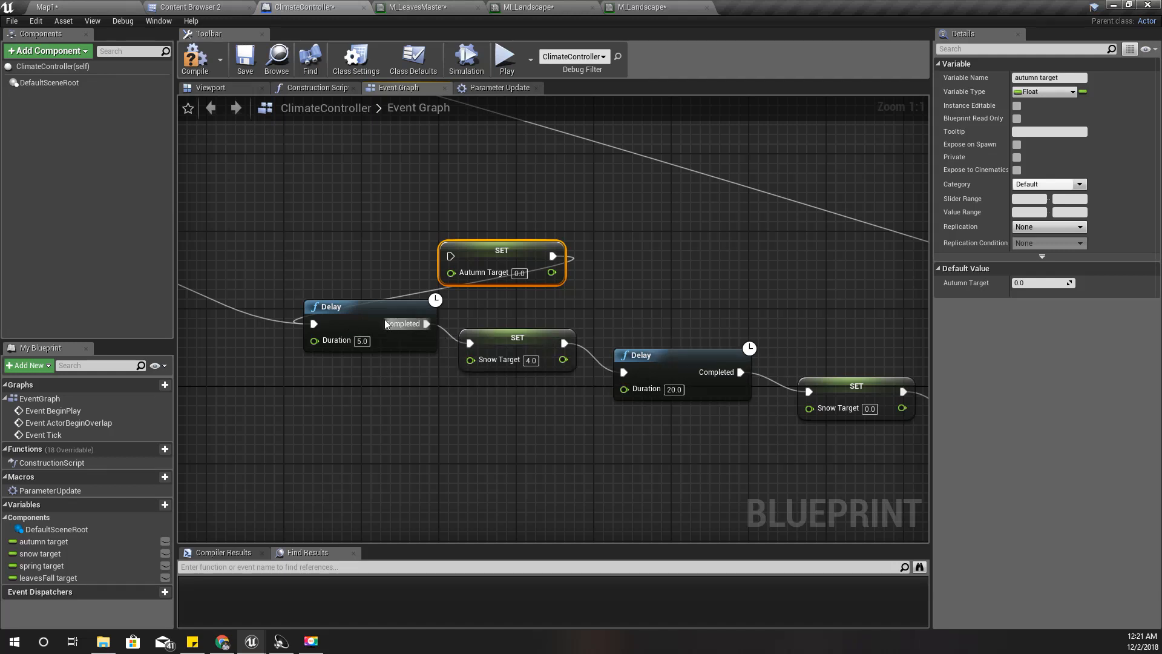
left_click_drag(384, 318, 277, 299)
right_click_drag(461, 420, 450, 379)
left_click_drag(505, 314, 440, 216)
left_click_drag(534, 221, 622, 266)
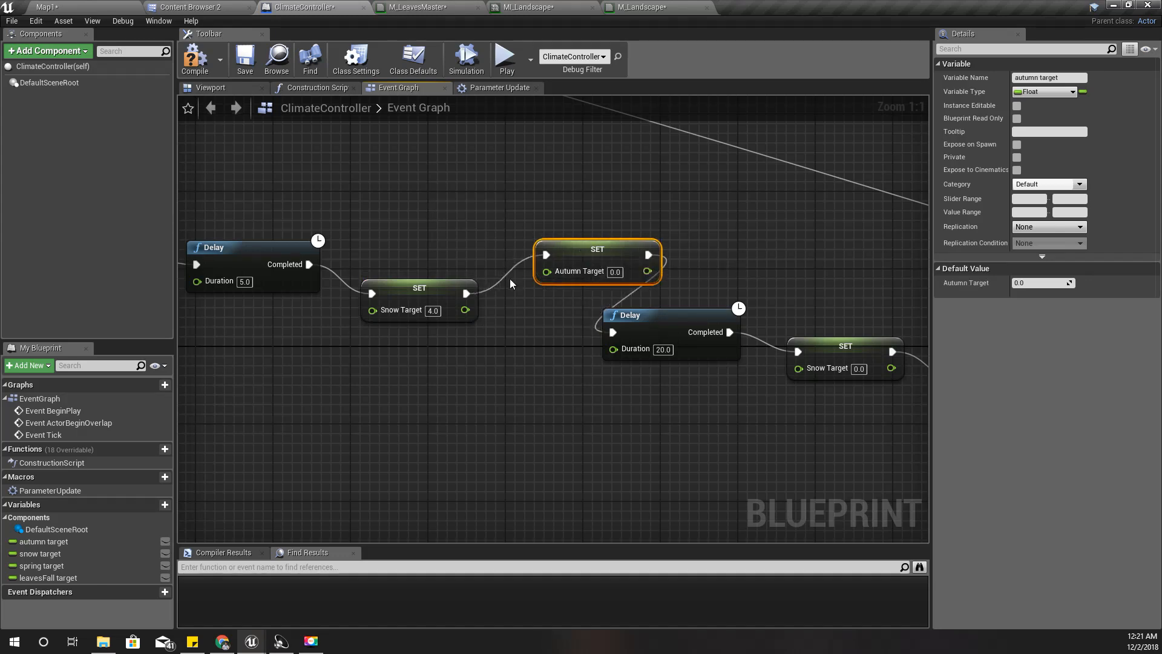
Insert a Delay with Duration 5 between Set Snow Target (4.0) and Set Autumn Target (0.0), and compile the blueprint
left_click_drag(466, 293, 466, 220)
type("delay")
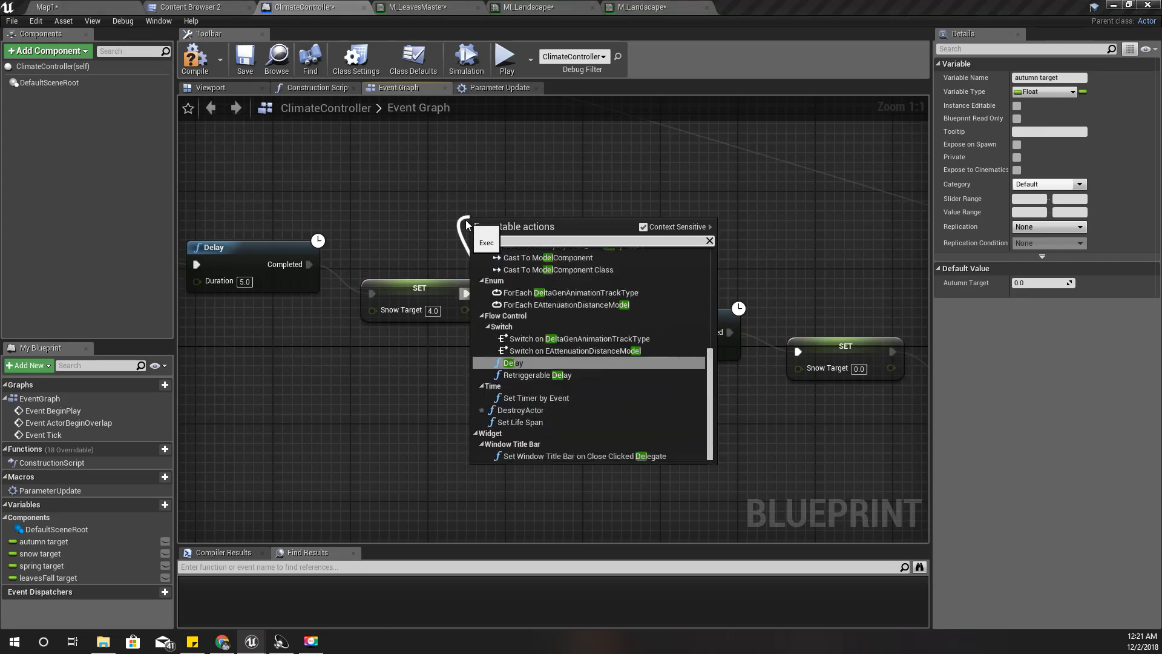
key("Return")
left_click_drag(546, 221, 517, 191)
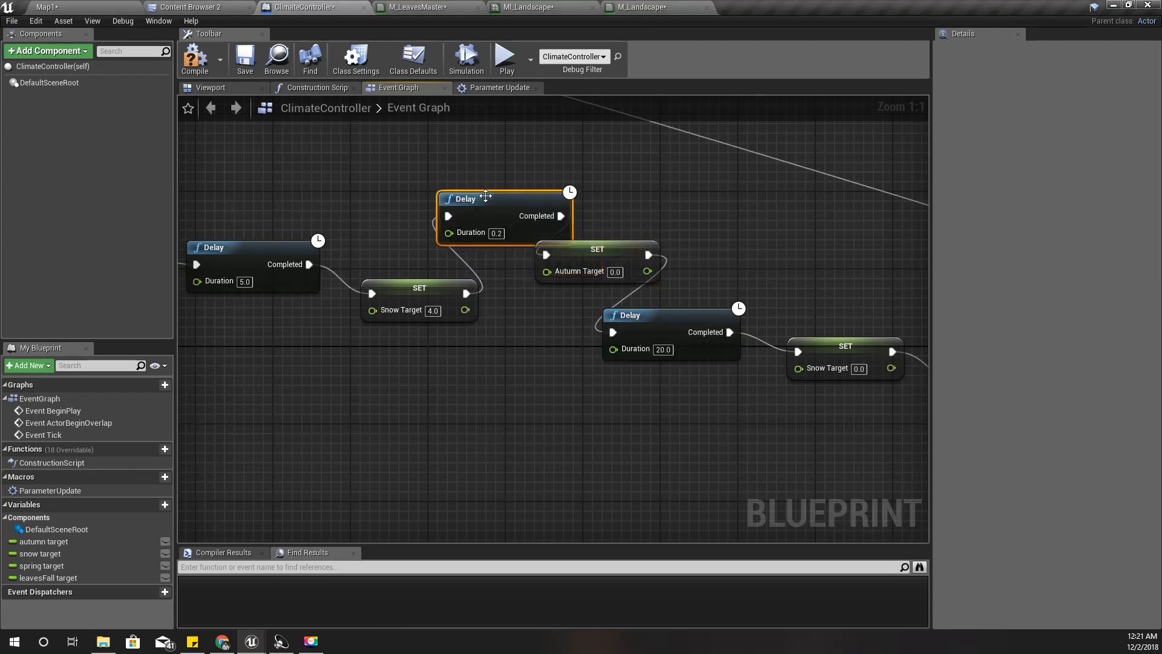
left_click(496, 233)
type("5")
key("Return")
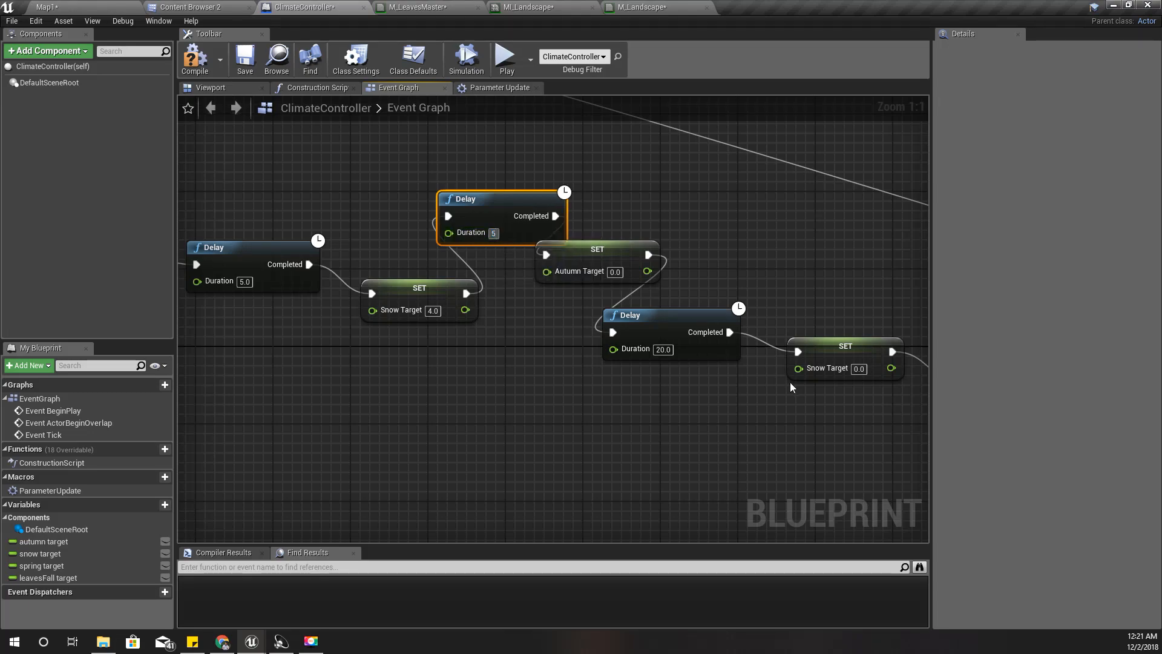
left_click(195, 58)
Switch to Map1, make the viewport full-screen and start a play session with control of the character
left_click(63, 4)
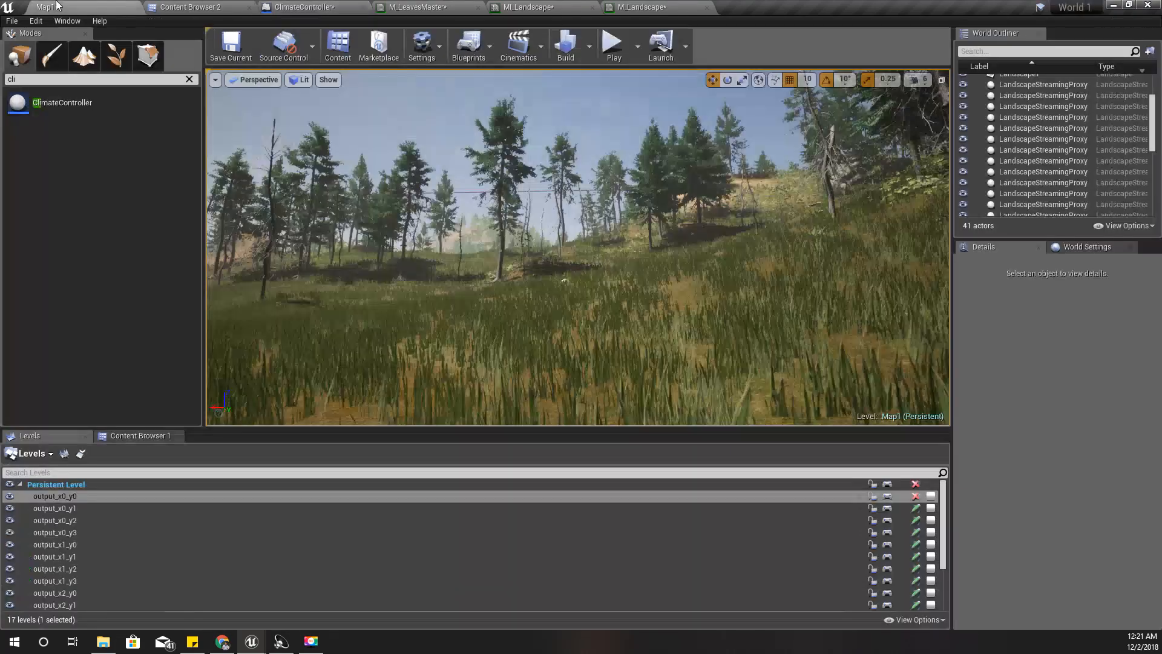
right_click_drag(464, 254, 453, 253)
key("F11")
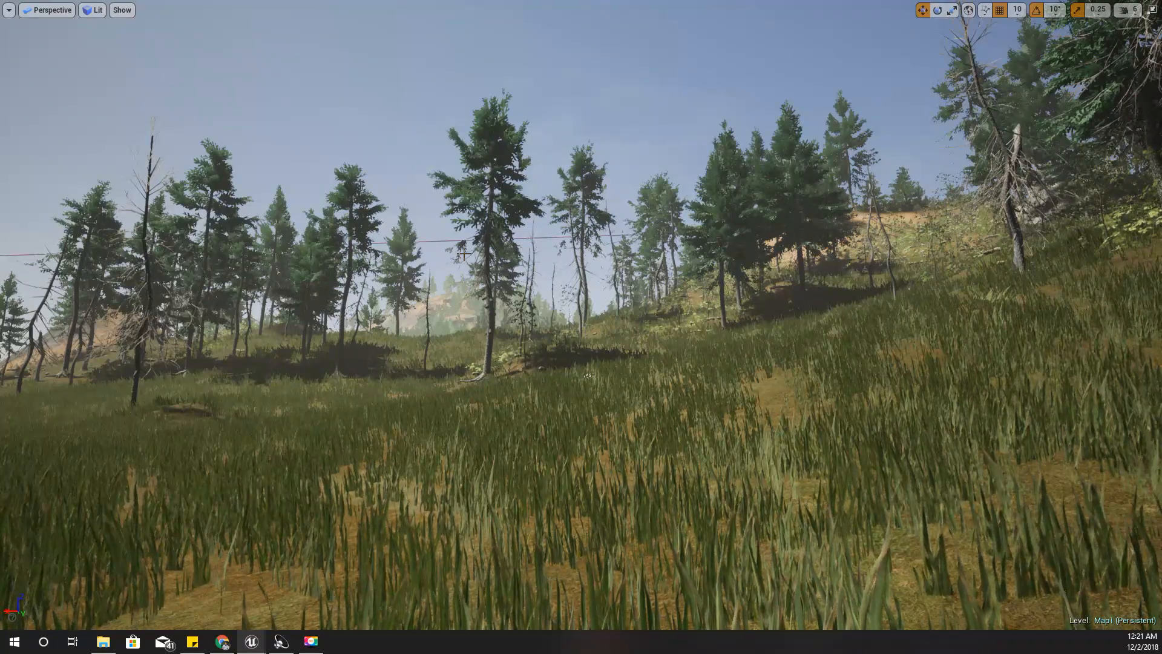
key("alt+p")
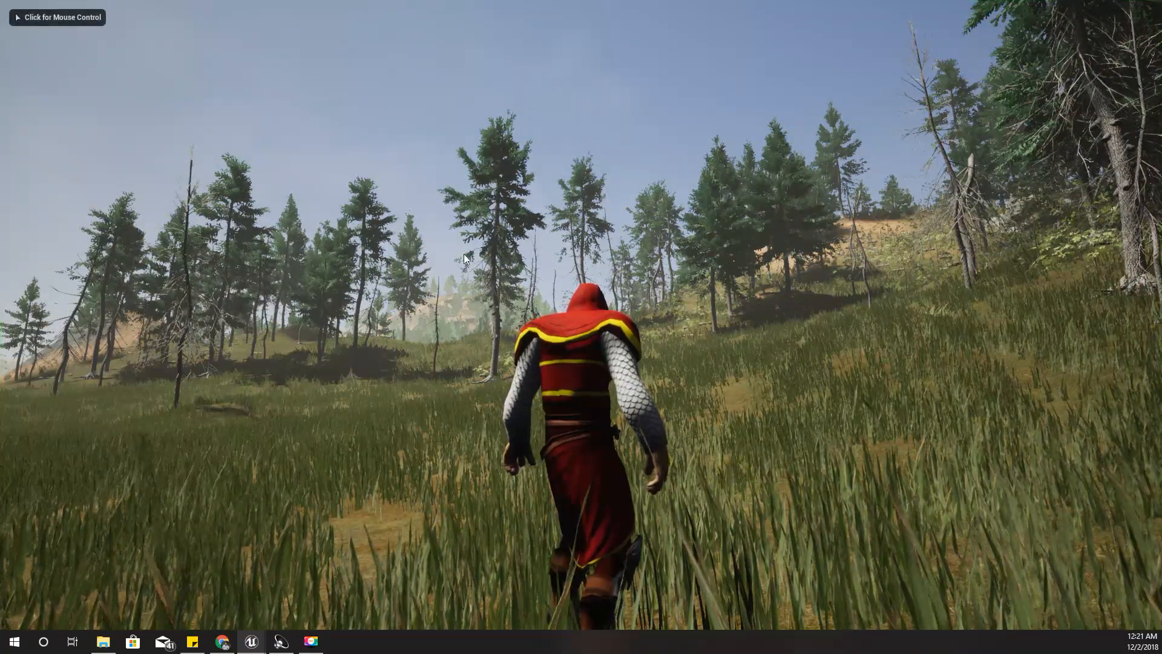
left_click(246, 392)
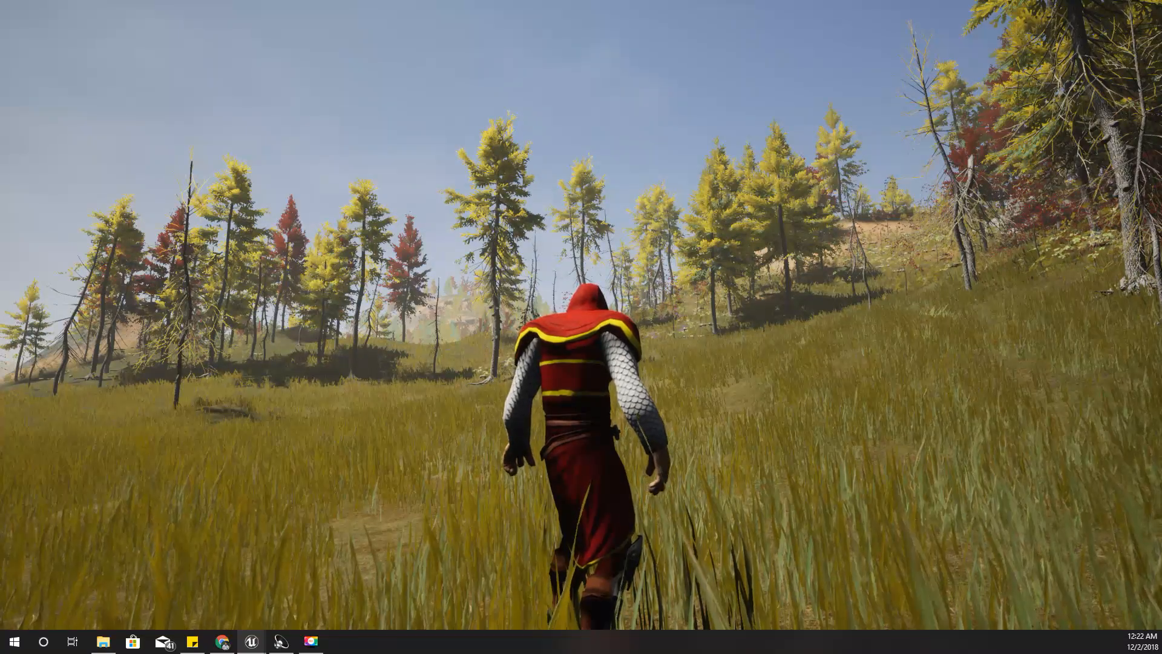
Run the character around the forest to examine the autumn, leaves-fall and snow transitions during the first seasonal cycle
key("w")
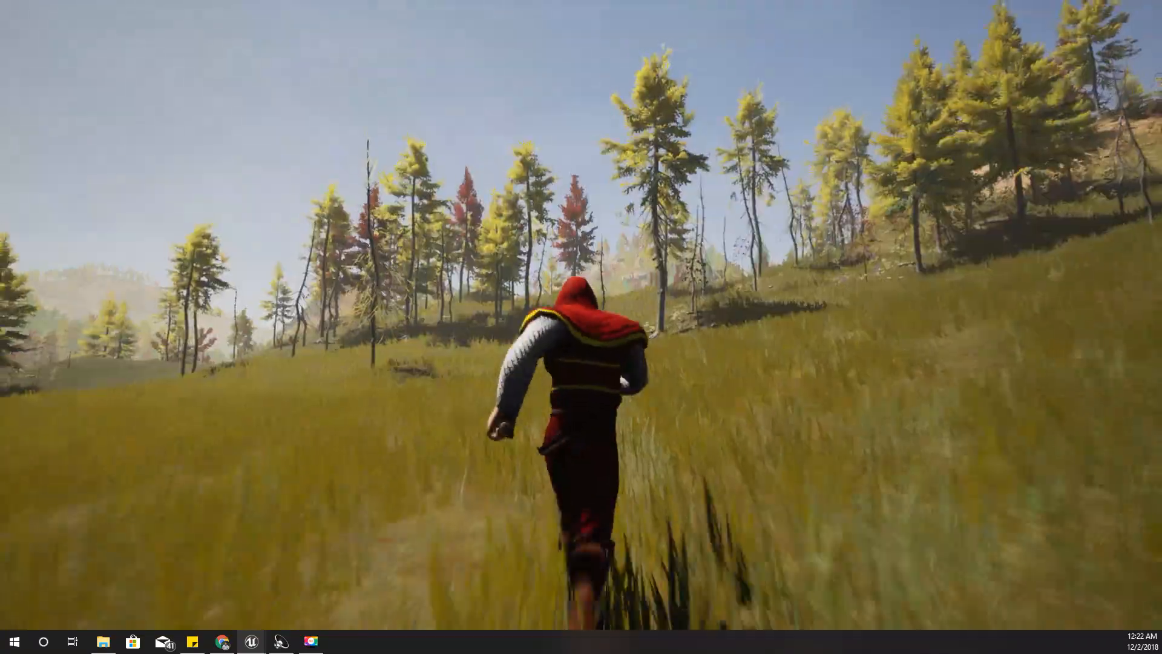
key("a")
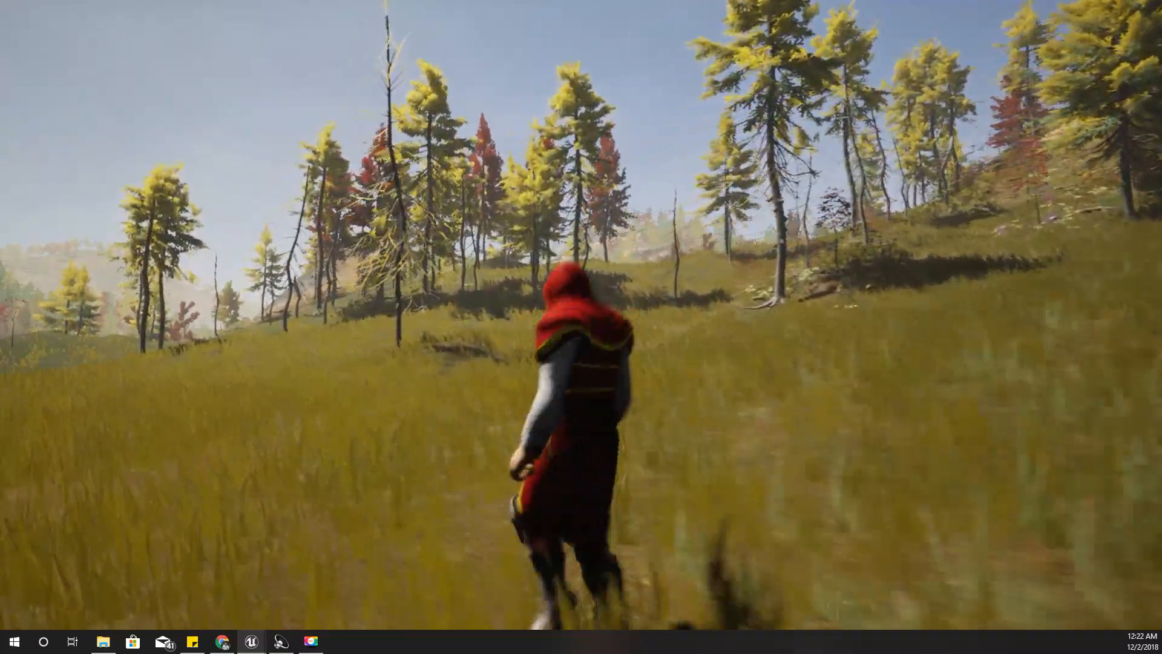
key("w")
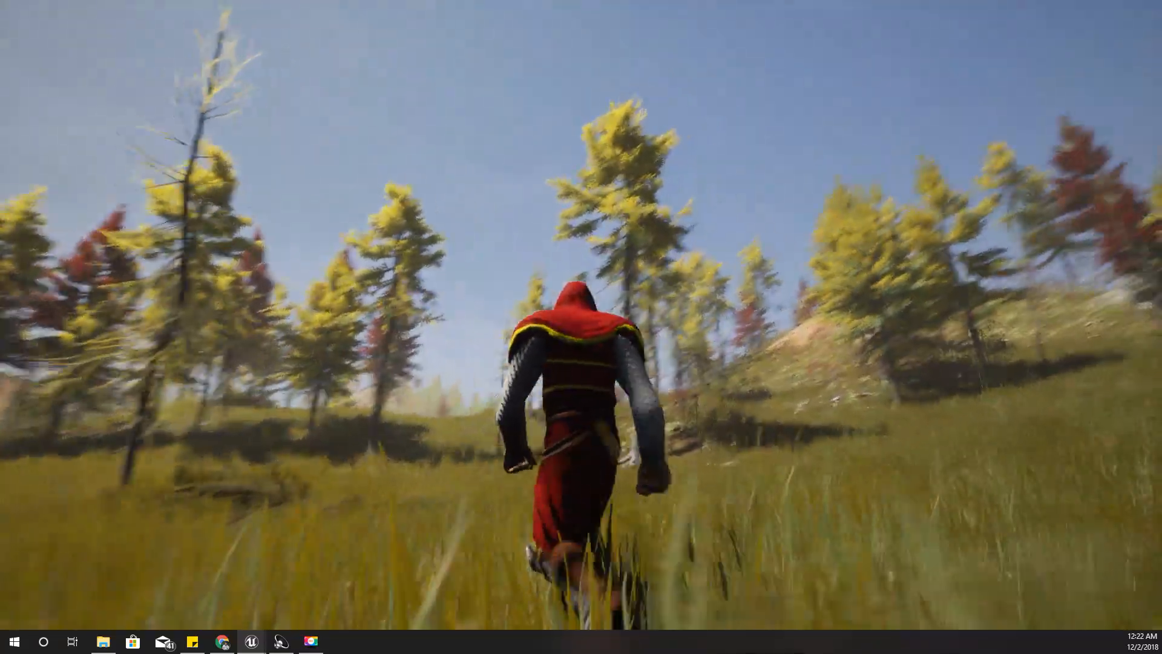
key("d")
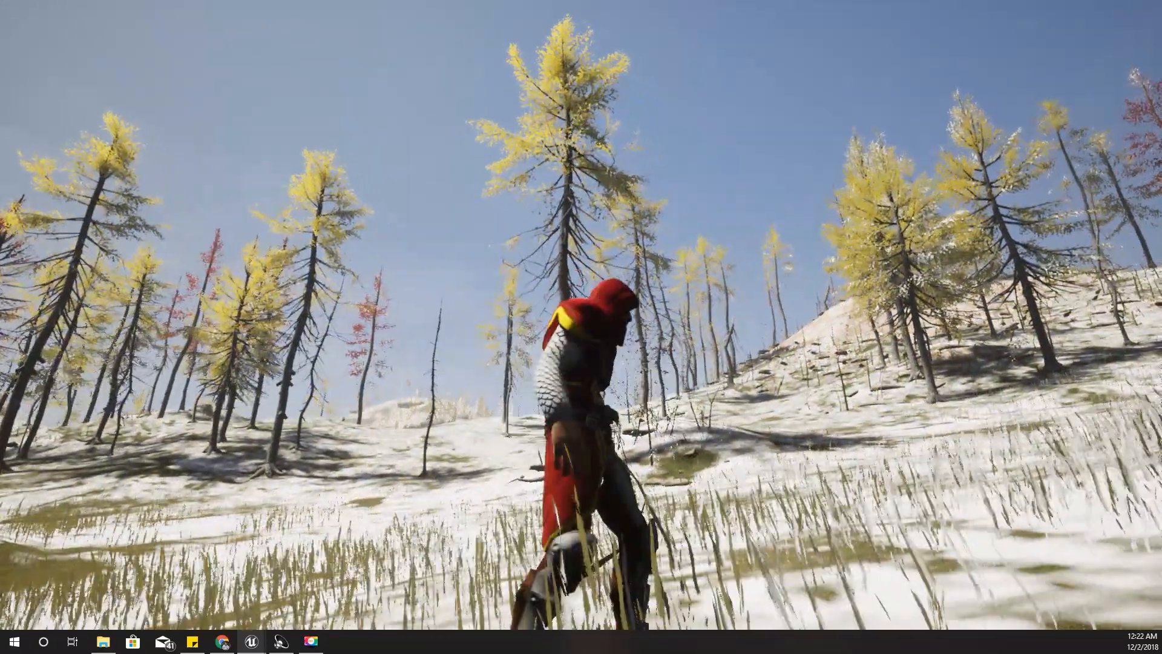
key("w")
key("d")
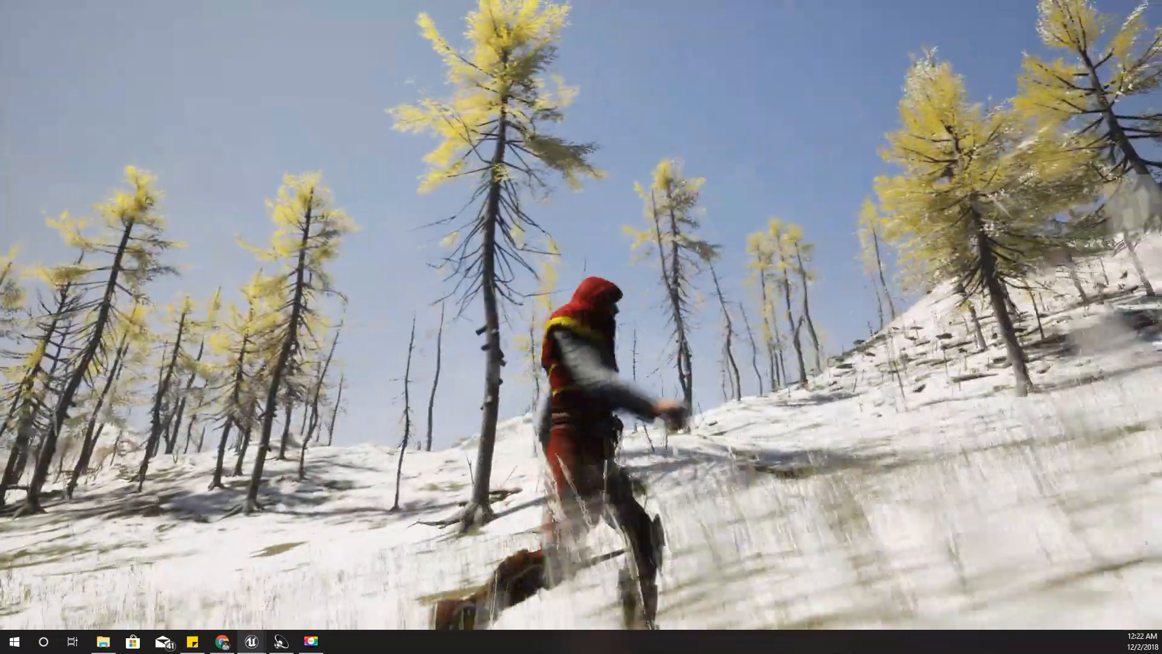
key("w")
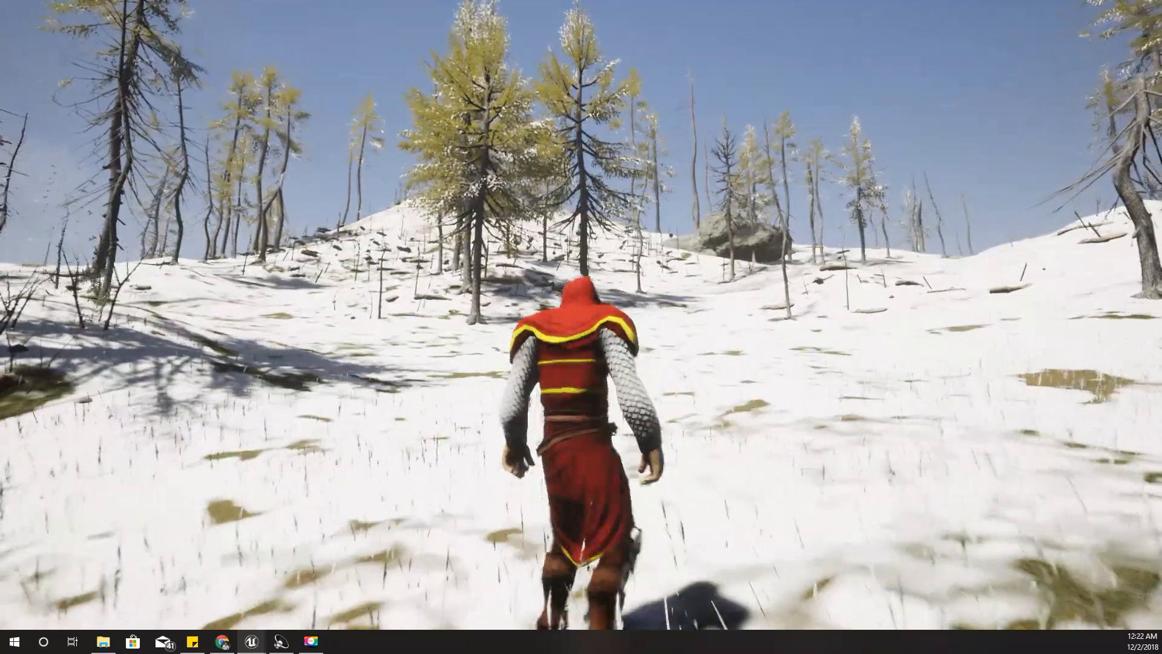
key("w")
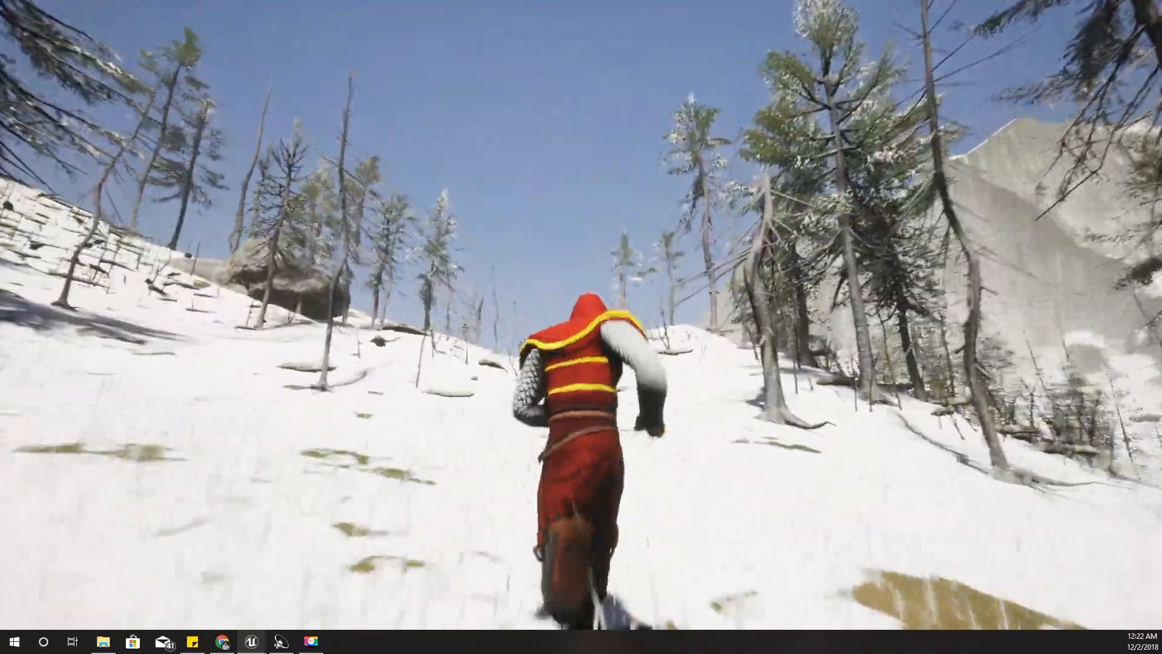
key("w")
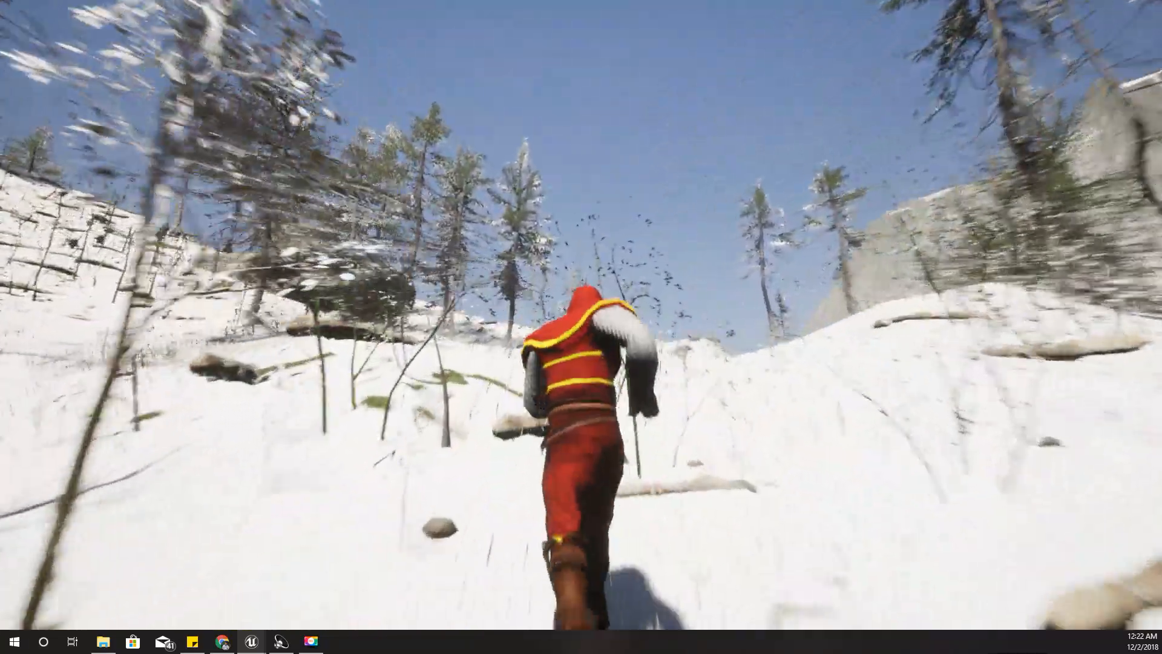
key("w")
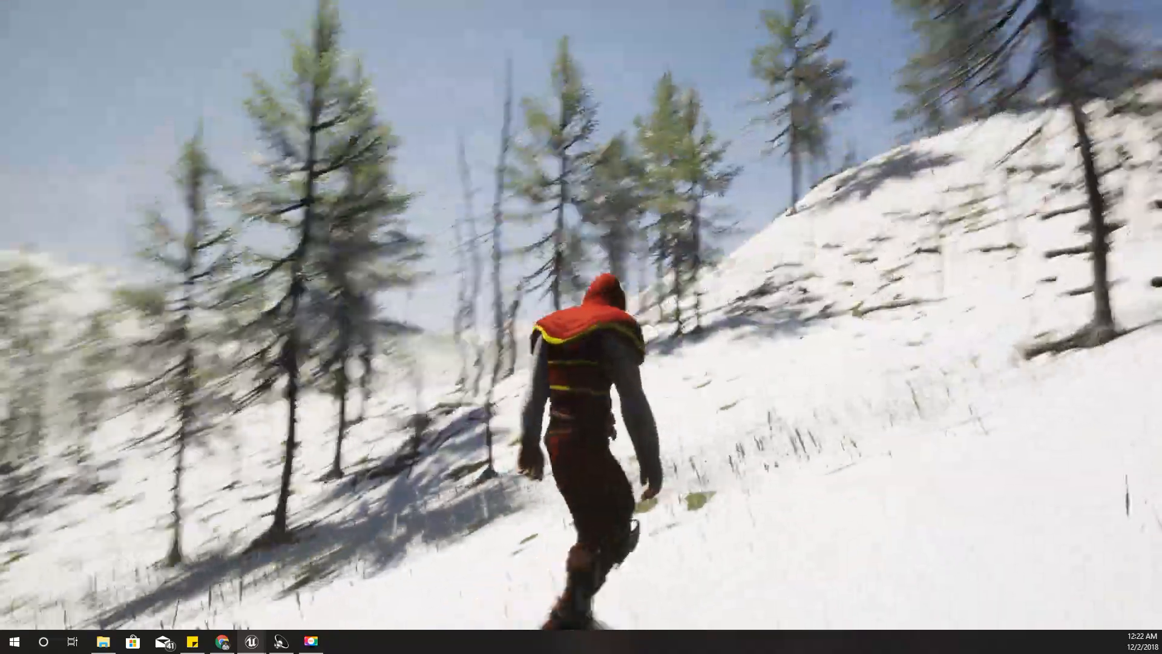
key("w")
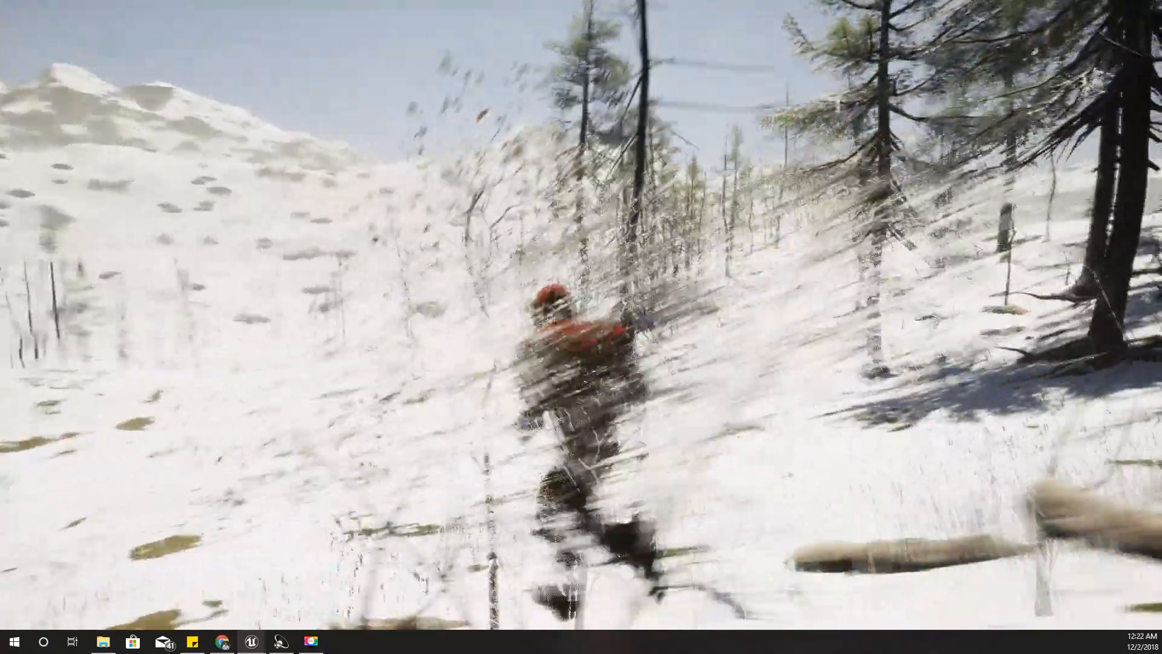
key("w")
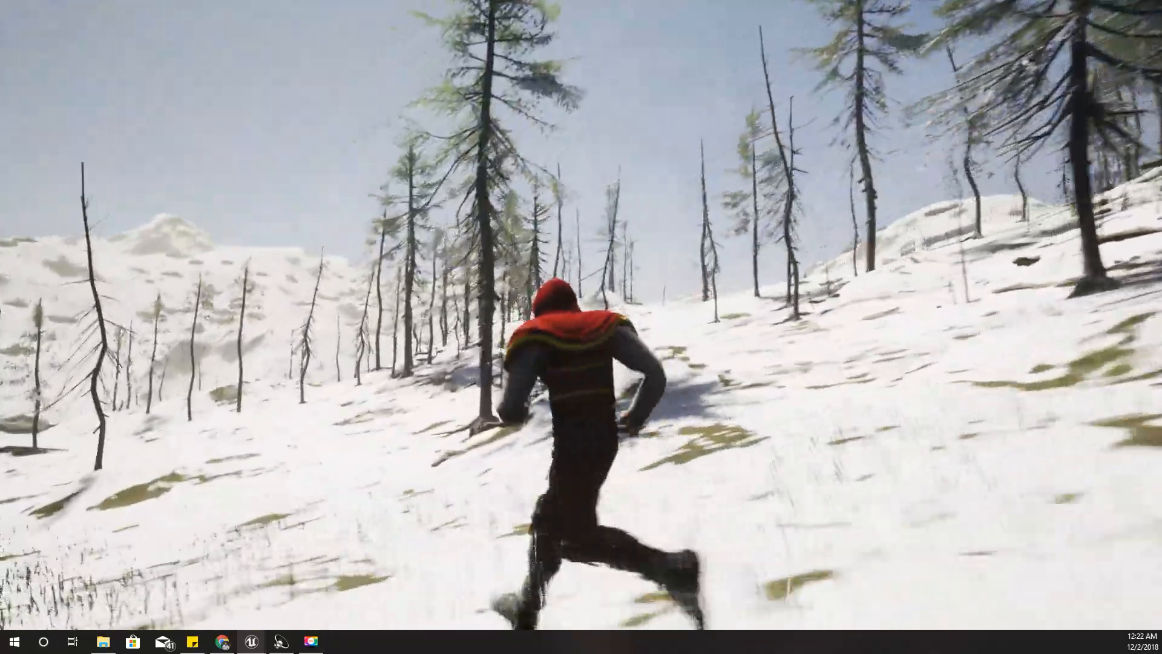
key("w")
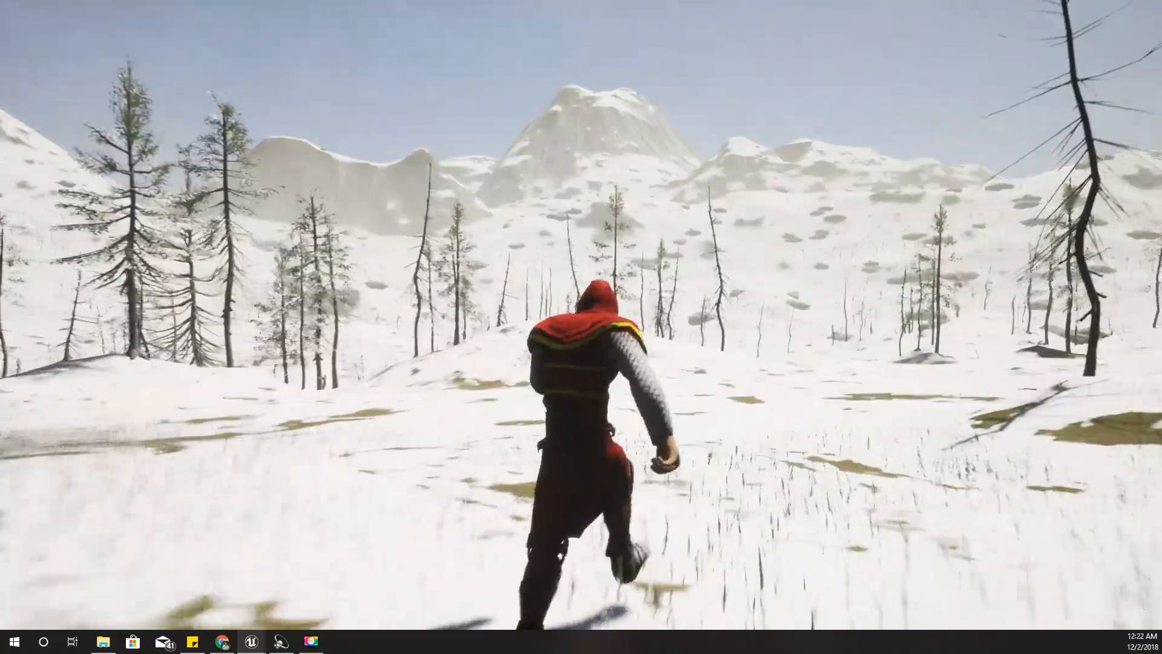
key("w")
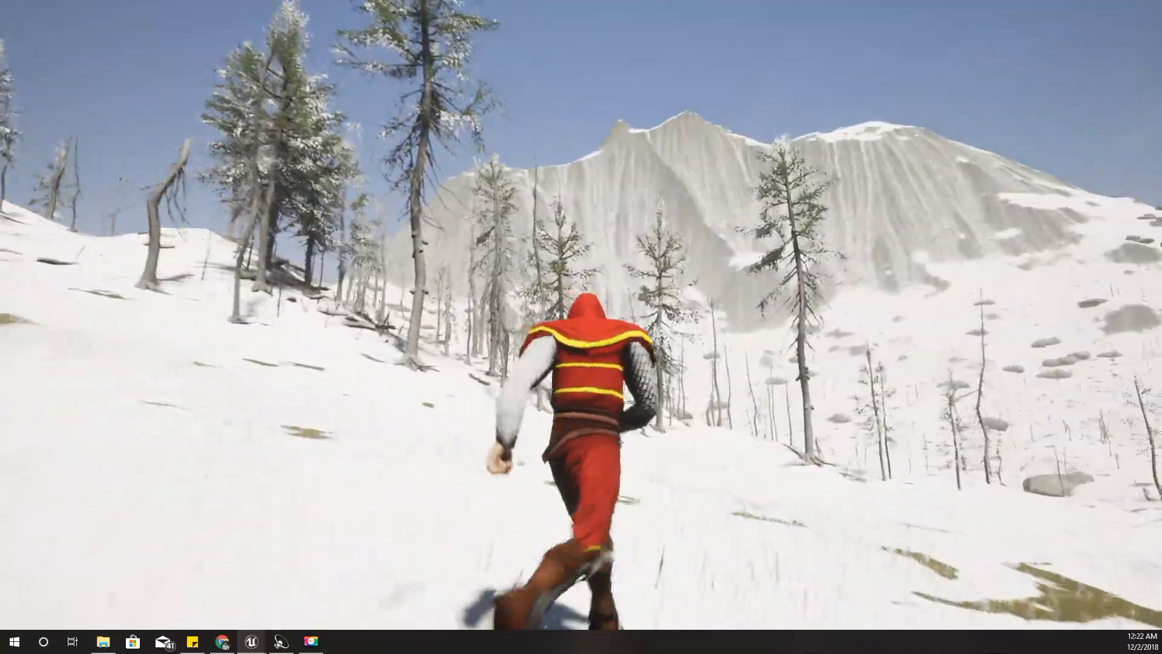
key("w")
key("d")
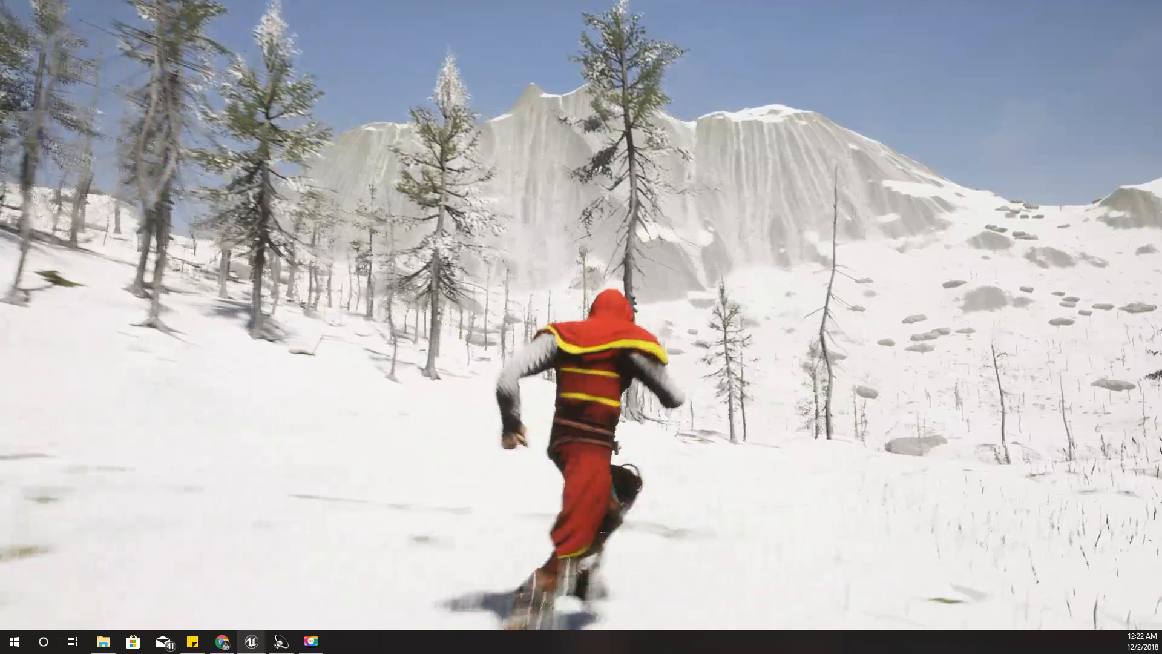
key("d")
key("w")
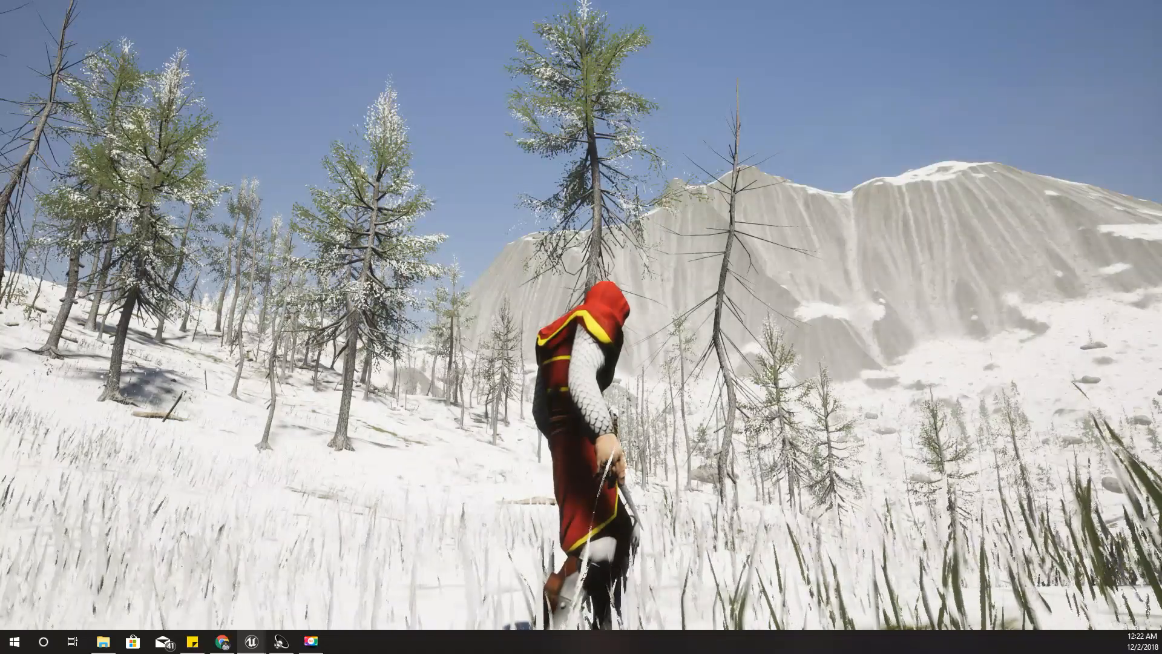
key("a")
key("w")
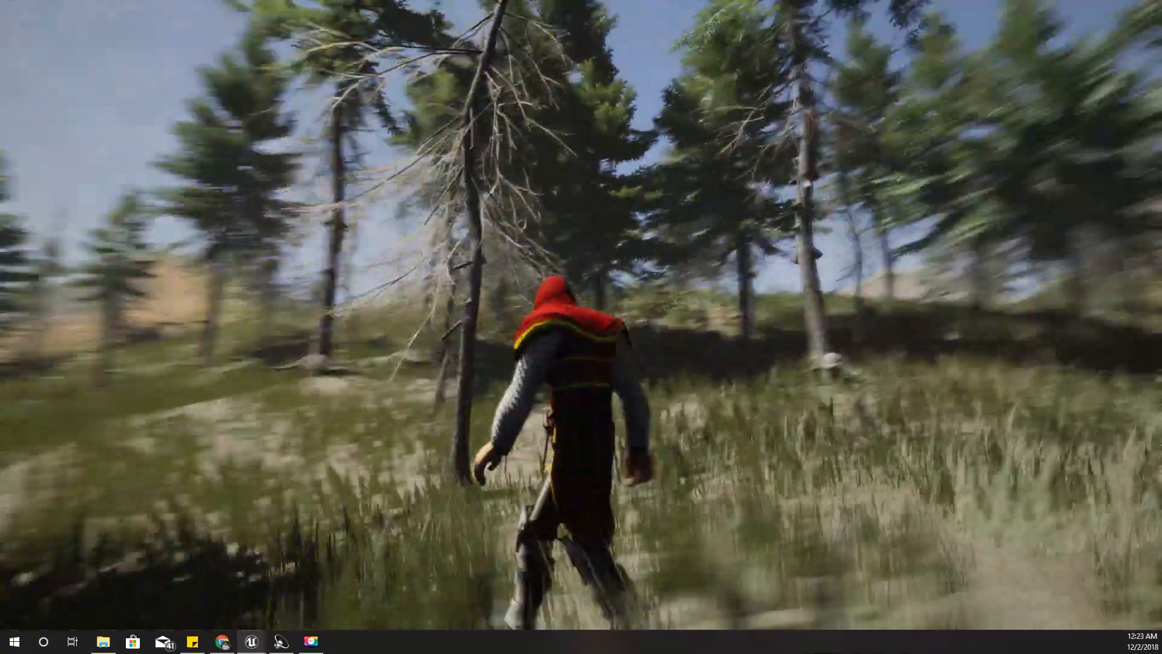
Keep moving the character across the terrain to examine whether the seasonal cycle repeats with autumn and snow
key("w")
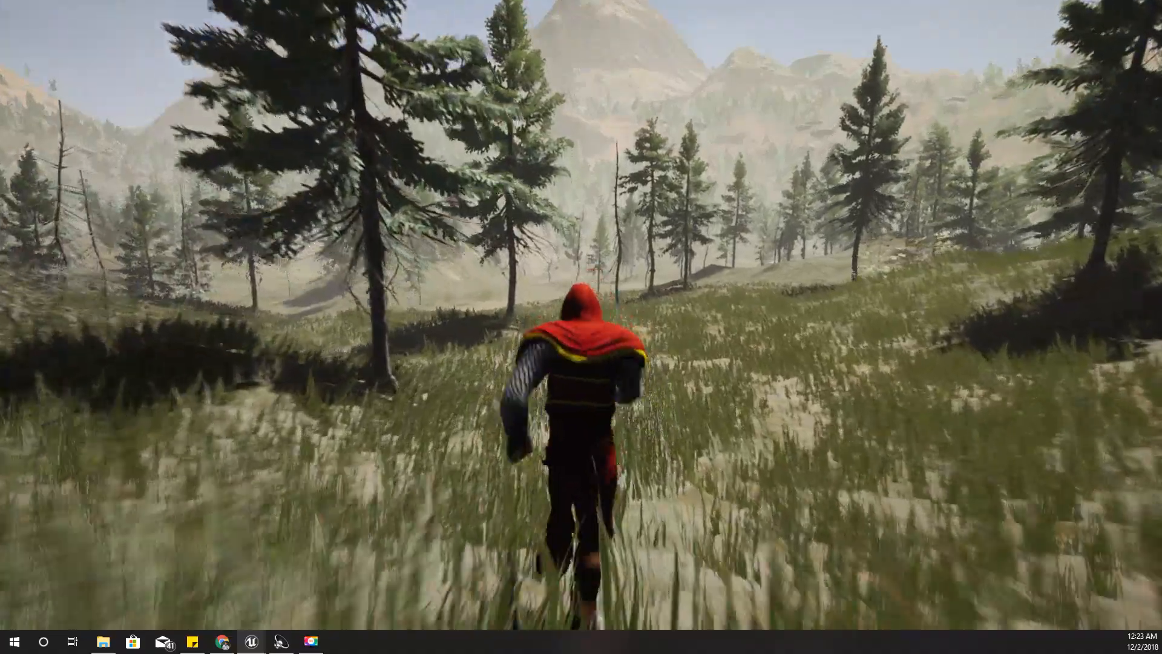
key("d")
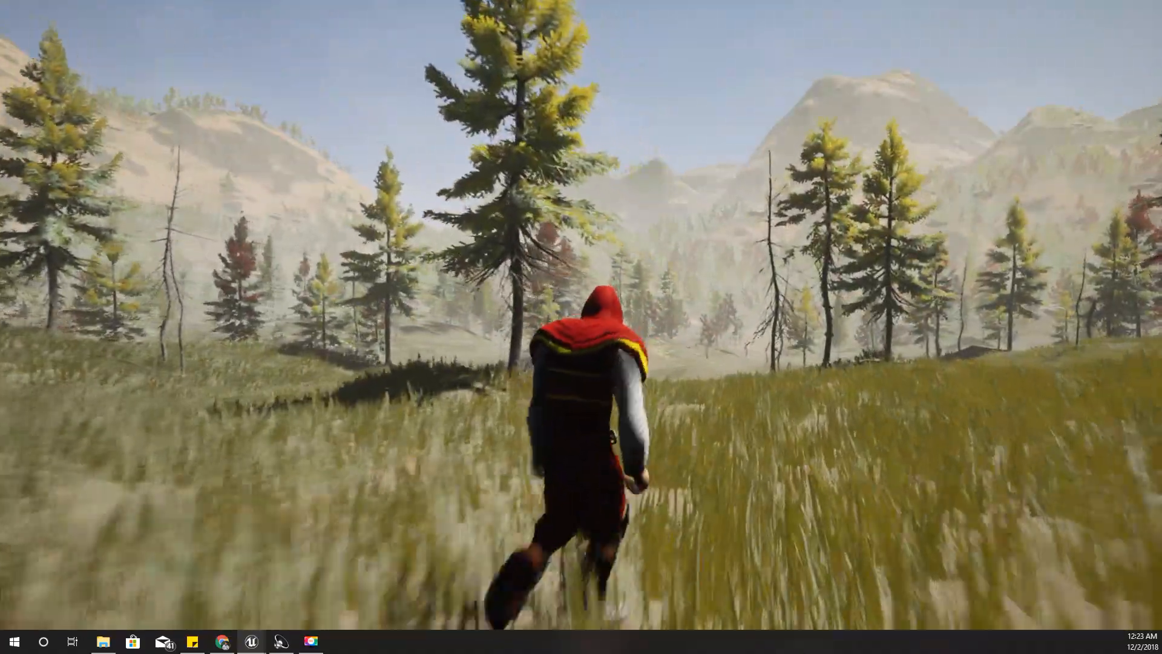
key("d")
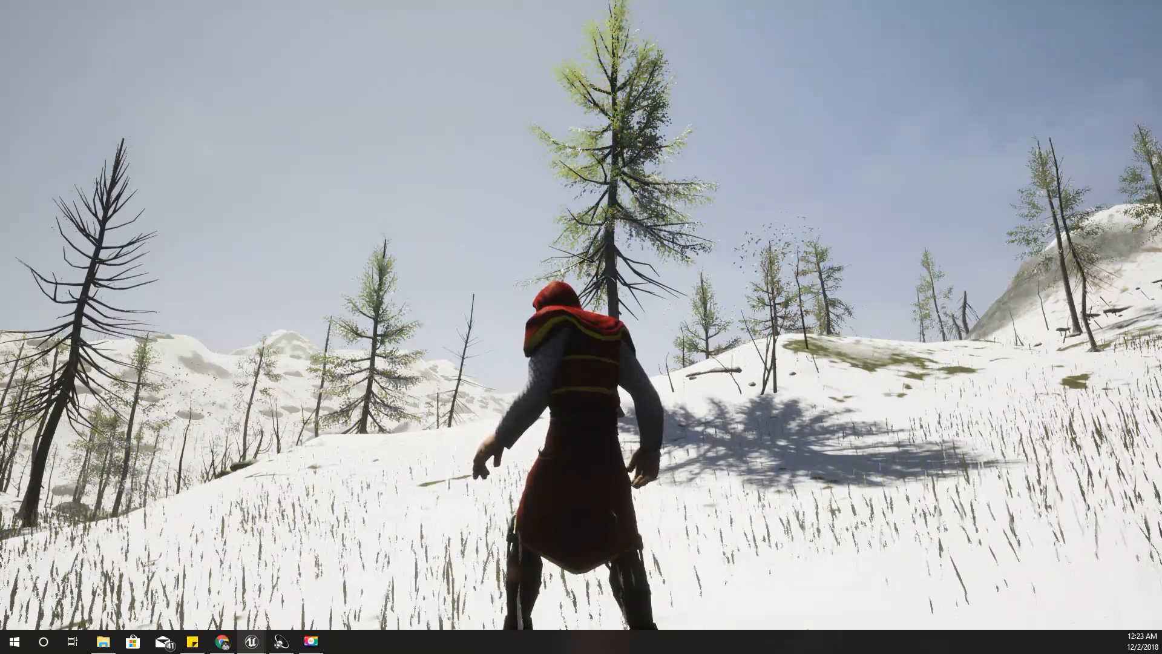
key("w")
key("a")
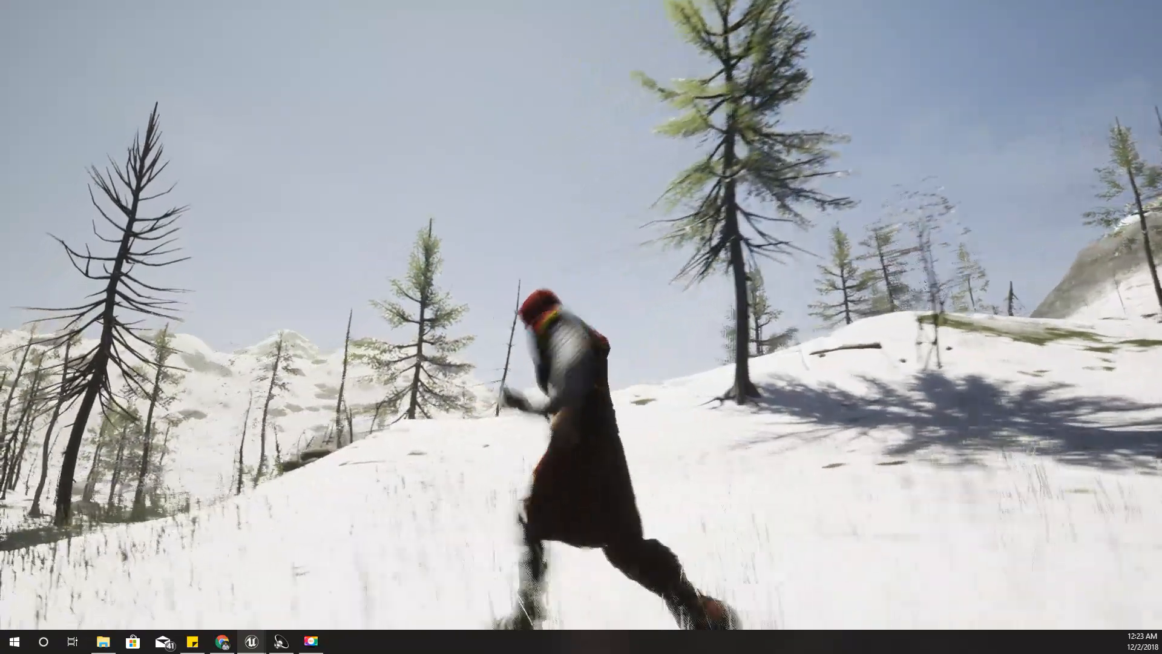
key("w")
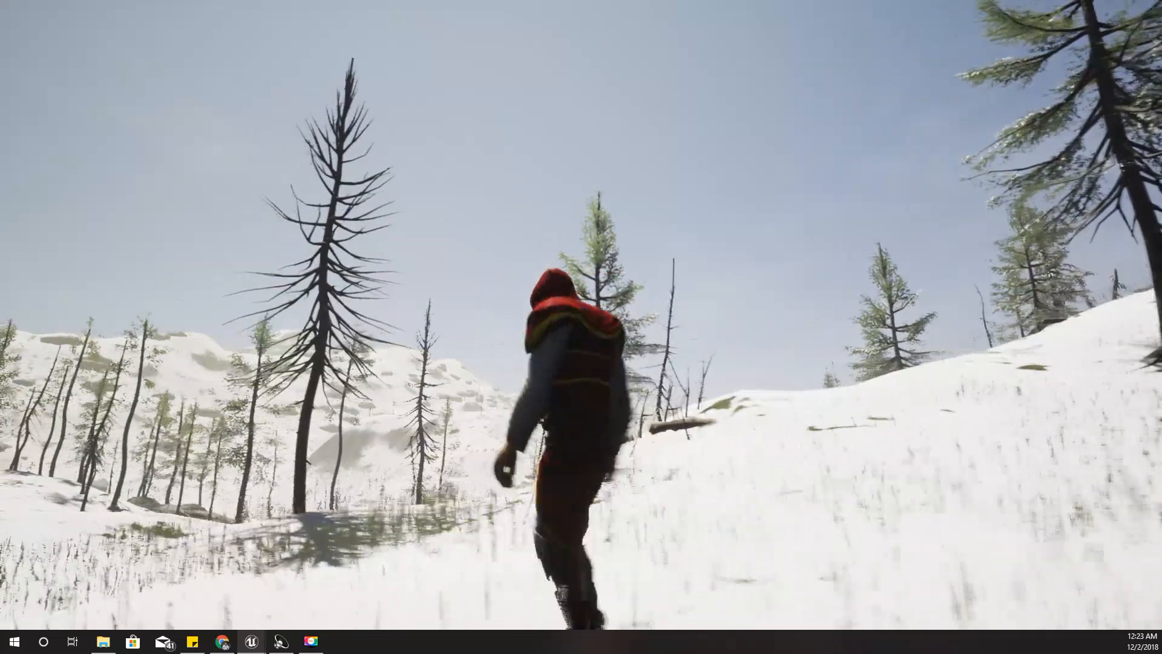